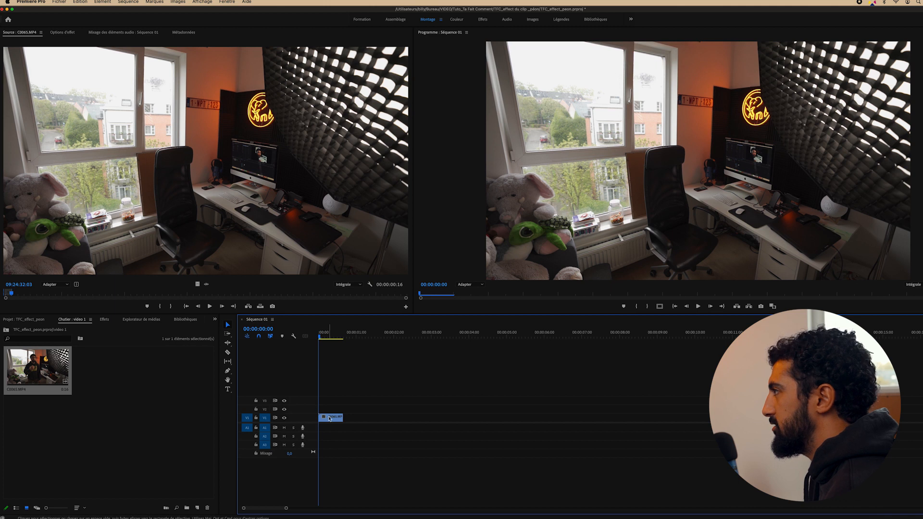
Apply a frame hold to the empty-room clip C0065.MP4 on V1
right_click(335, 420)
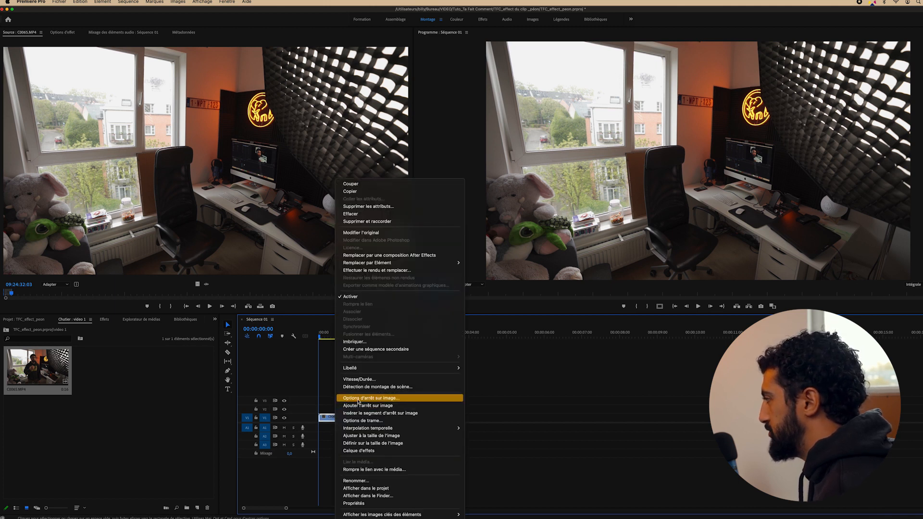
left_click(358, 399)
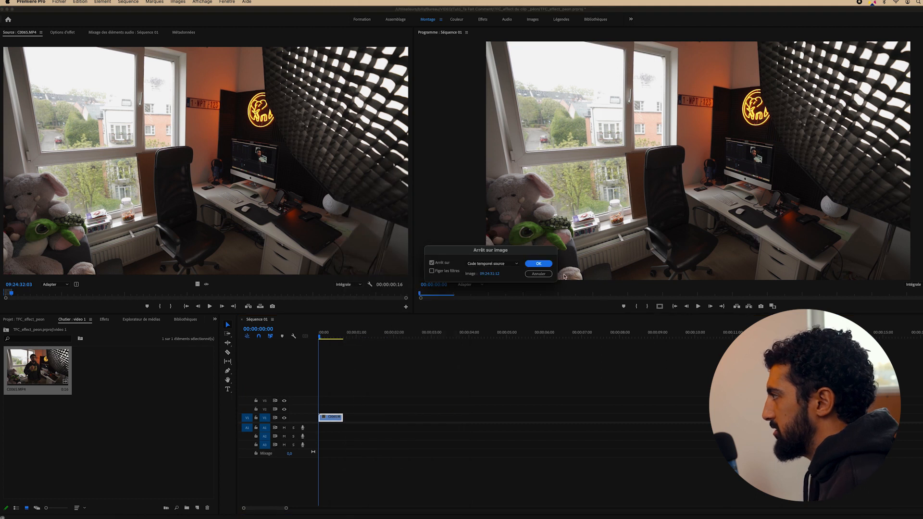
left_click(538, 263)
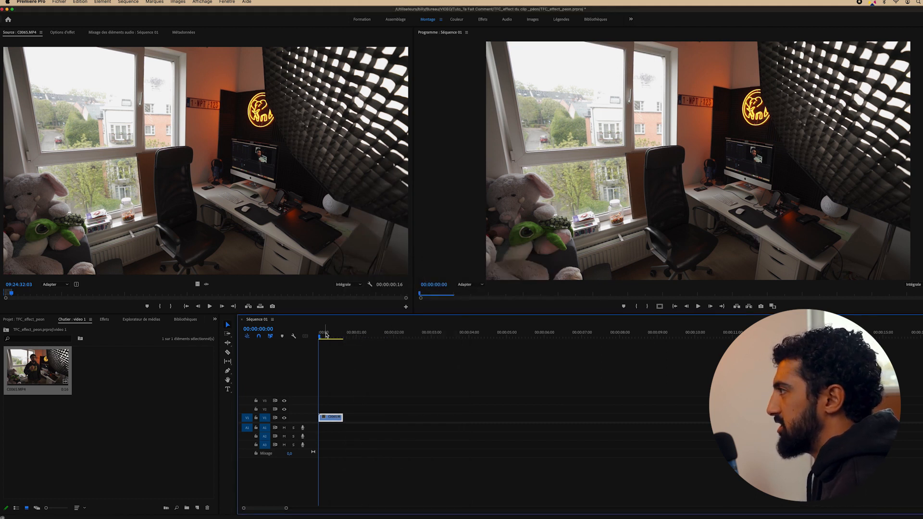
Stretch the frozen room clip out to about 10 seconds and preview it
mouse_move(326, 335)
left_mouse_down()
mouse_move(343, 335)
mouse_move(323, 335)
left_mouse_up()
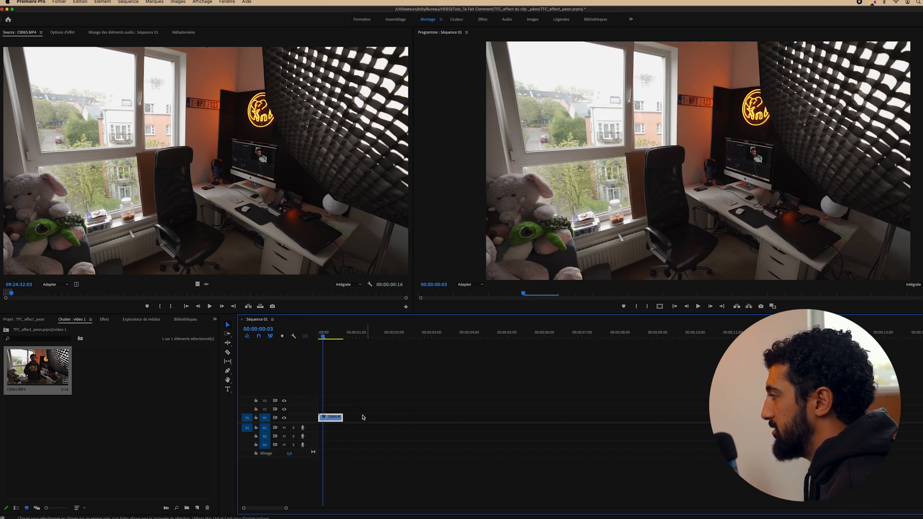
left_click_drag(343, 416, 710, 417)
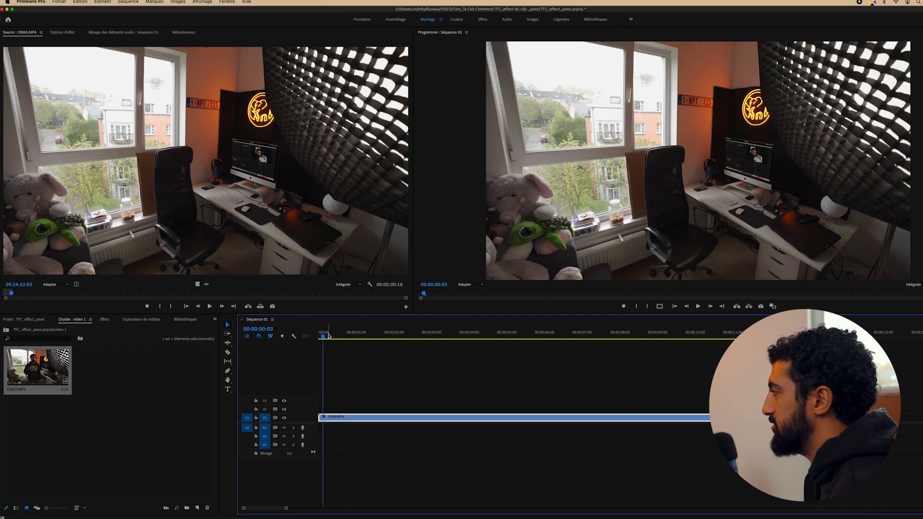
left_click_drag(328, 335, 553, 372)
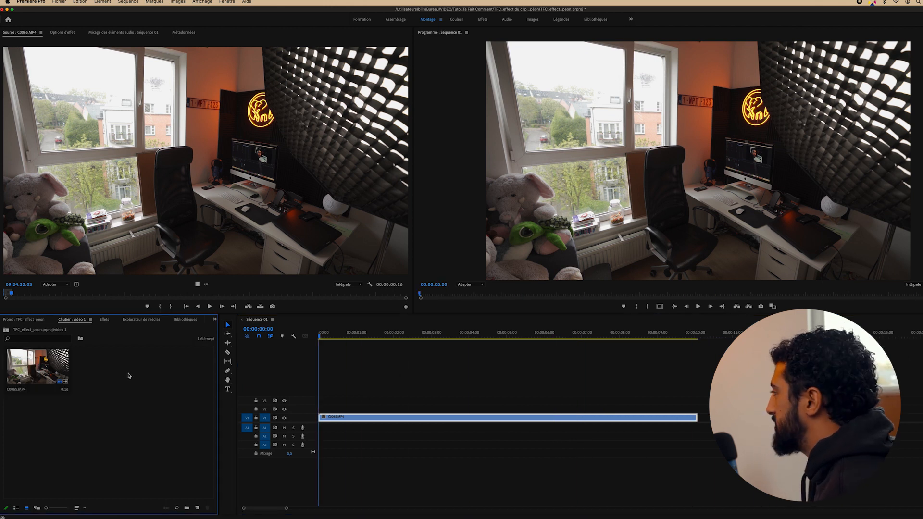
Mark a 00:00:26:05 take of the man in C0065.MP4 and drop it above the frozen room clip
left_click_drag(25, 294, 54, 292)
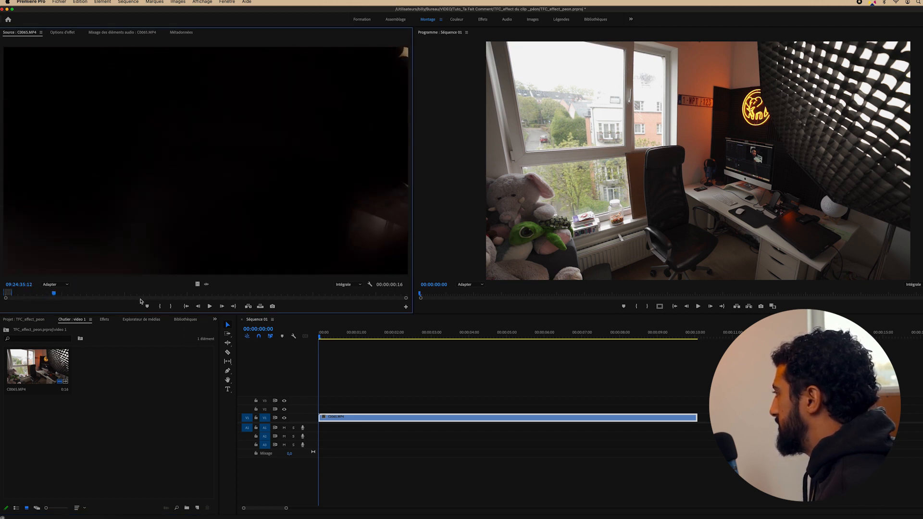
left_click(160, 307)
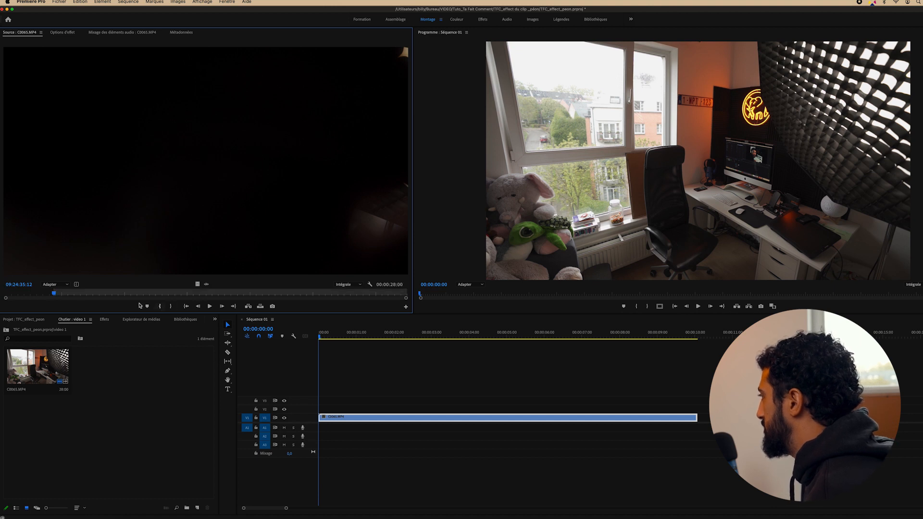
left_click_drag(62, 295, 384, 301)
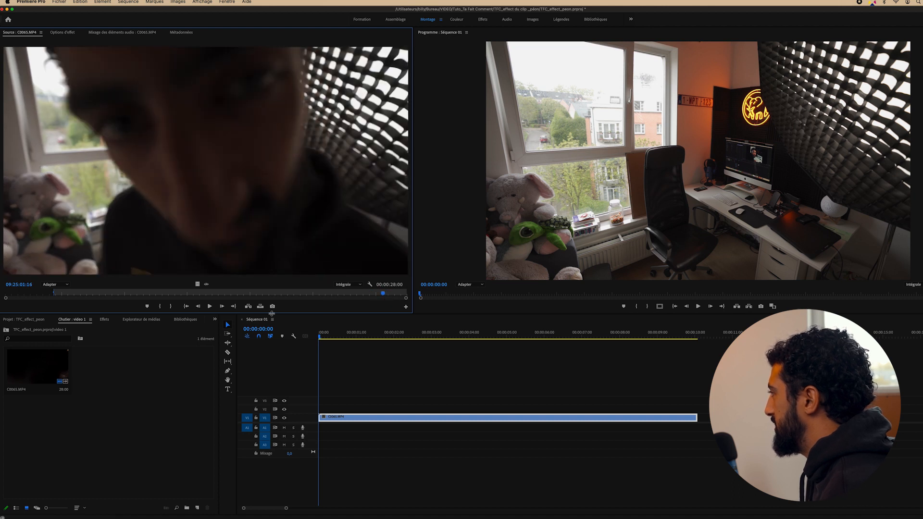
left_click(170, 307)
left_click_drag(197, 270, 351, 412)
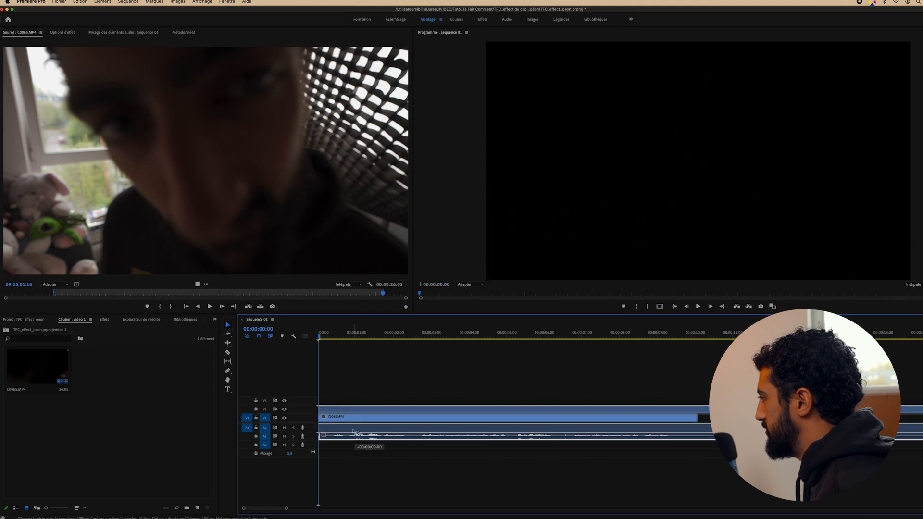
Move the frozen room clip on V1 to start at 00:00:09:14
key("space")
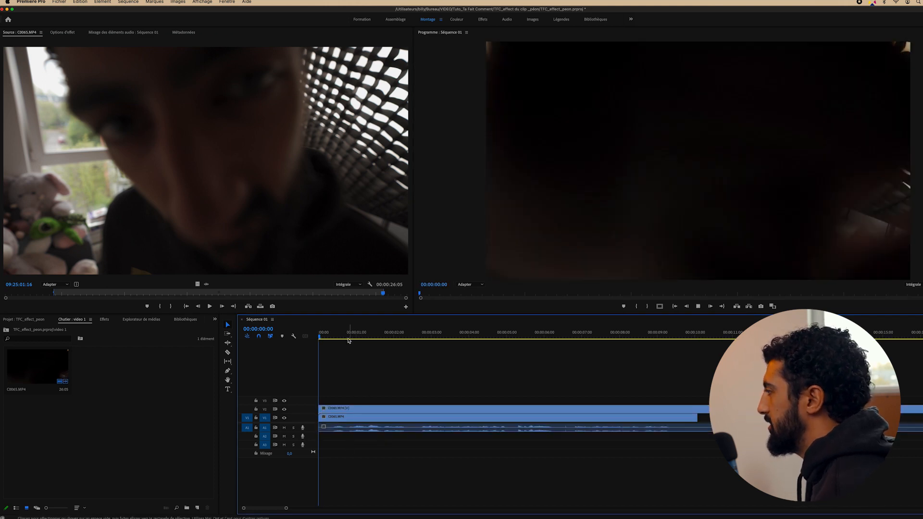
left_click_drag(286, 508, 360, 508)
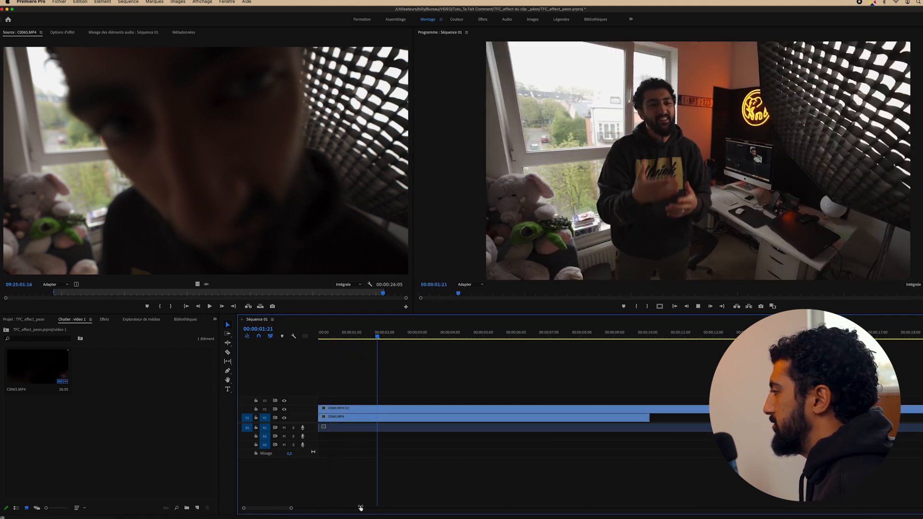
left_click_drag(383, 334, 404, 335)
key("space")
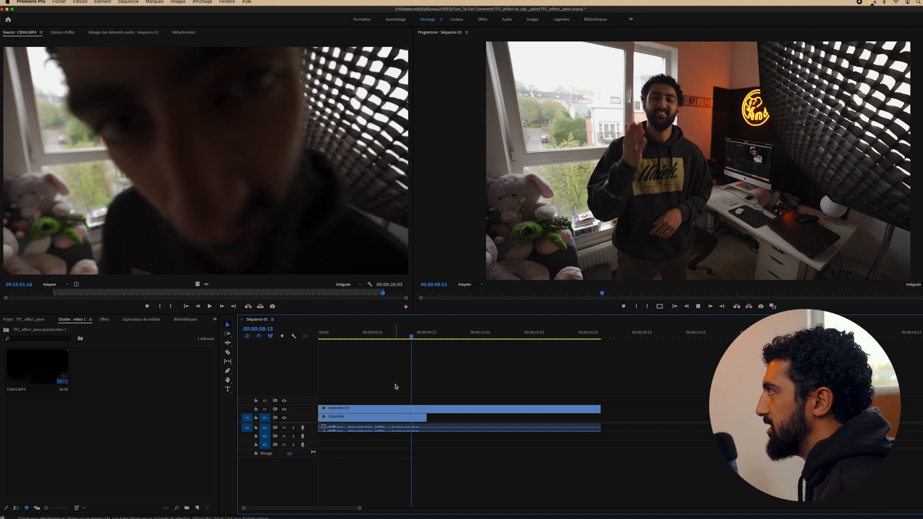
key("space")
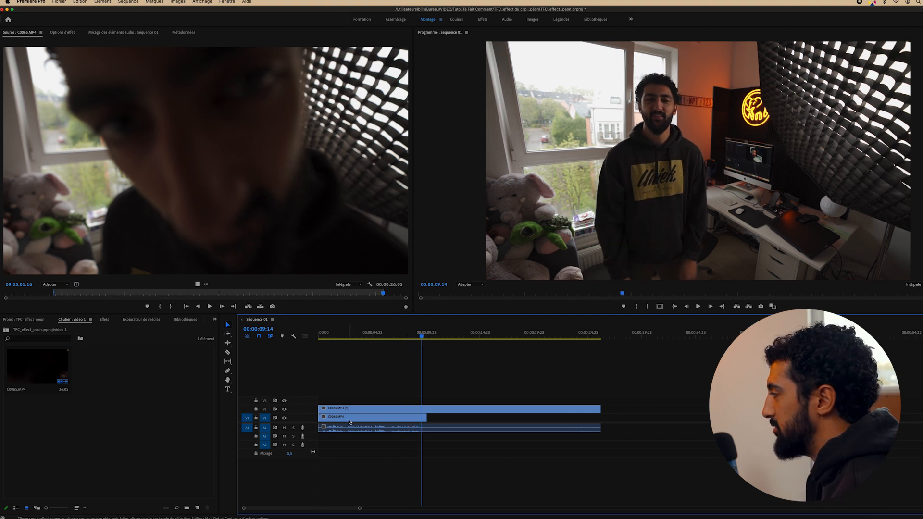
left_click_drag(349, 422, 454, 423)
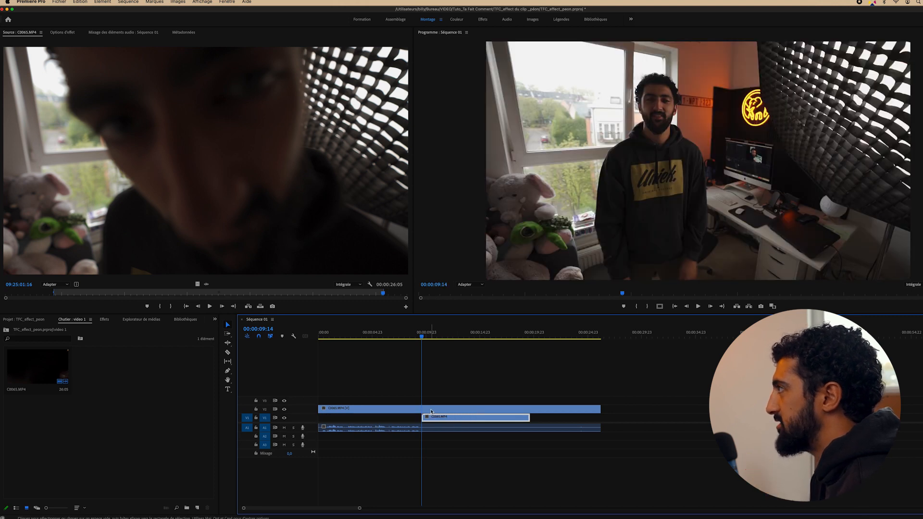
Cut the man's V2 clip at 00:00:09:14 and 00:00:10:13
key("c")
left_click(421, 409)
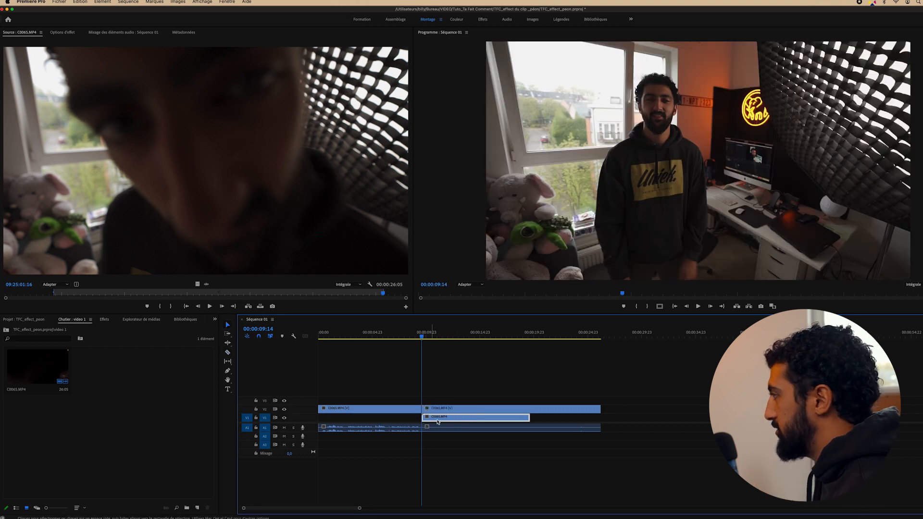
key("v")
left_click(440, 411)
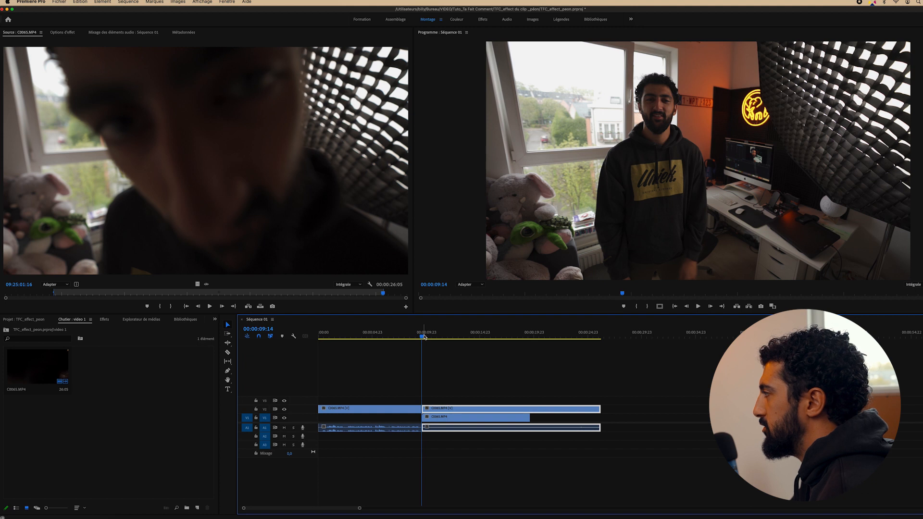
left_click_drag(421, 336, 431, 337)
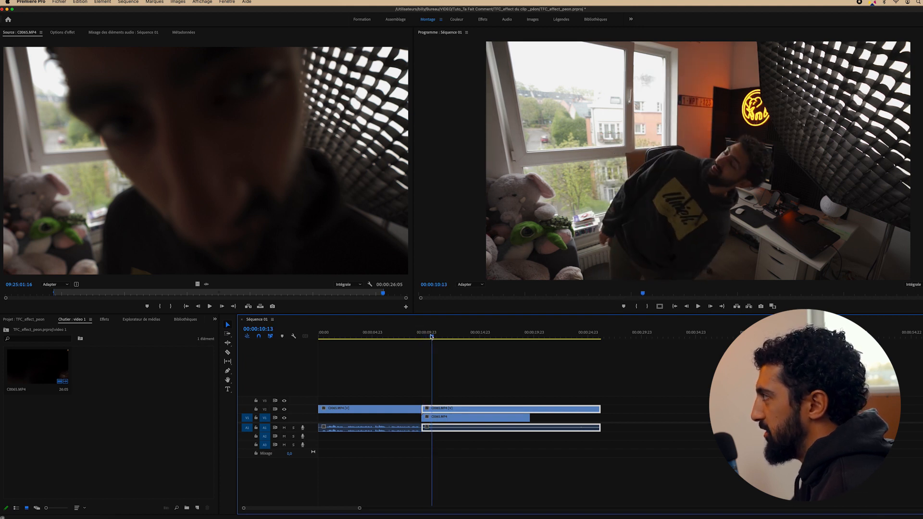
key("c")
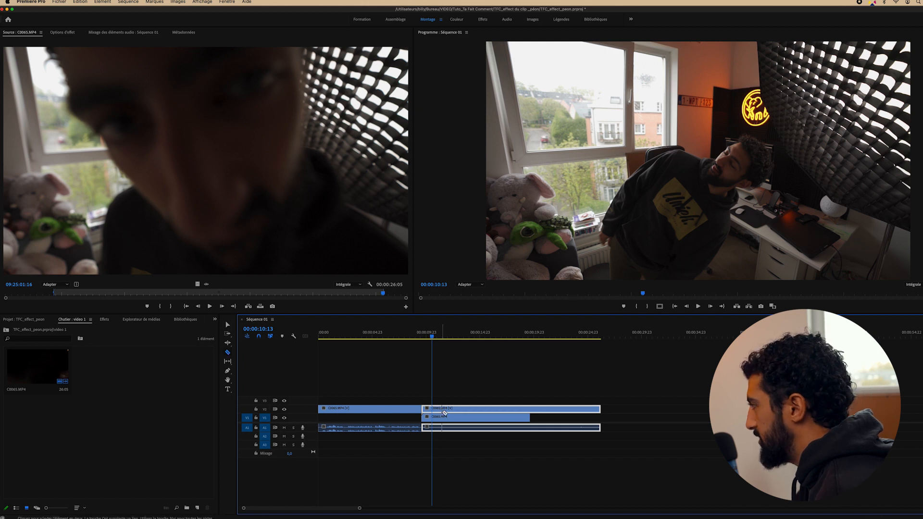
left_click(432, 410)
key("v")
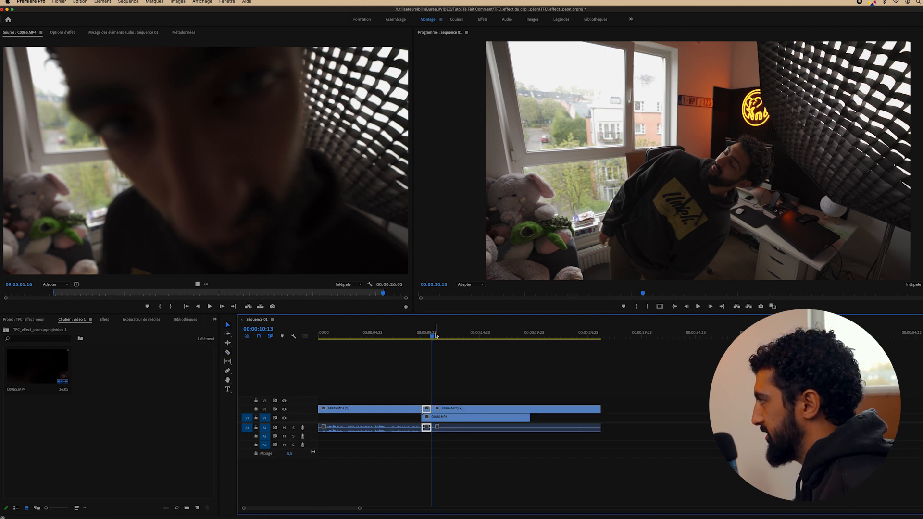
Trim the later V2 clip to start around 00:00:14:13 and play back the gap
left_click_drag(434, 336, 476, 337)
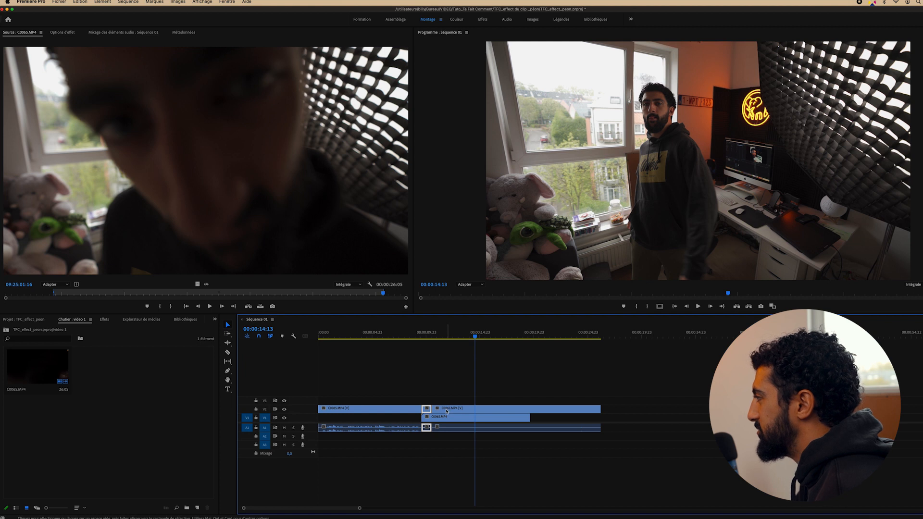
left_click_drag(435, 409, 474, 408)
key("space")
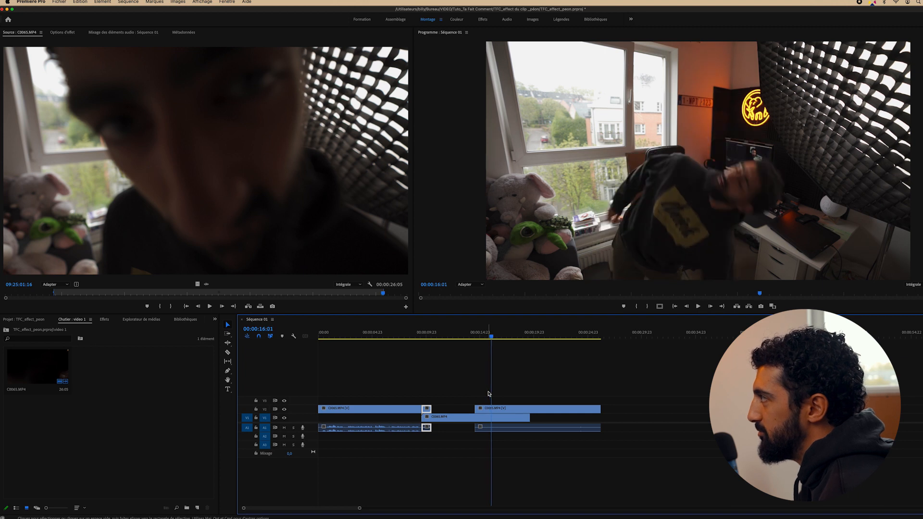
Cut the man's clip at 00:00:16:01 and slide the short piece left beside the earlier cut
key("space")
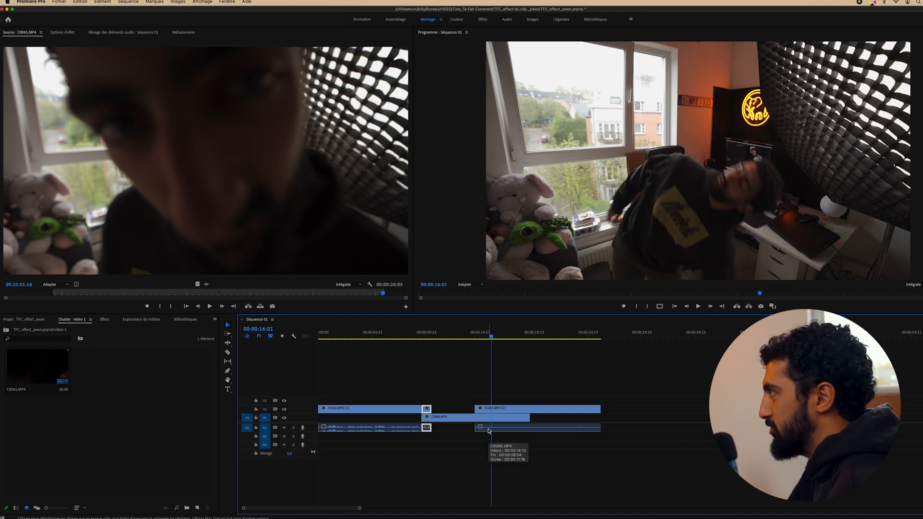
key("c")
left_click(492, 411)
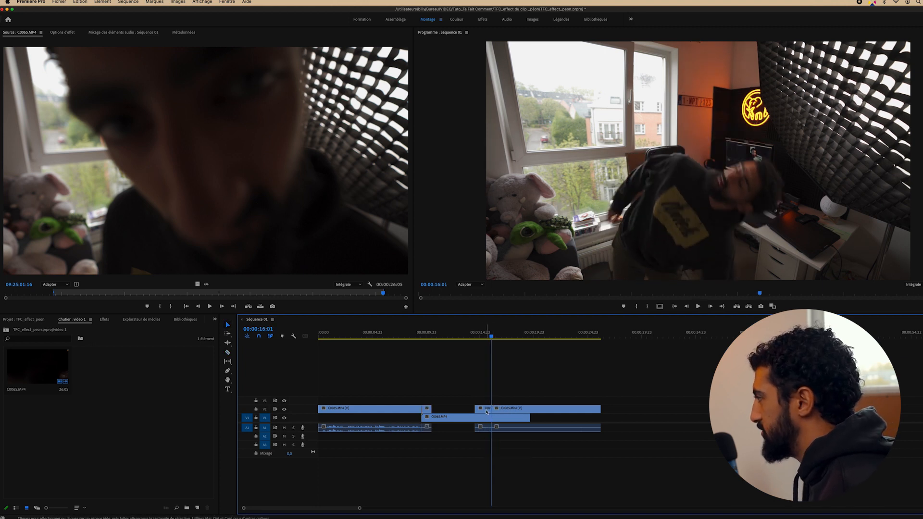
key("v")
left_click_drag(486, 411, 445, 411)
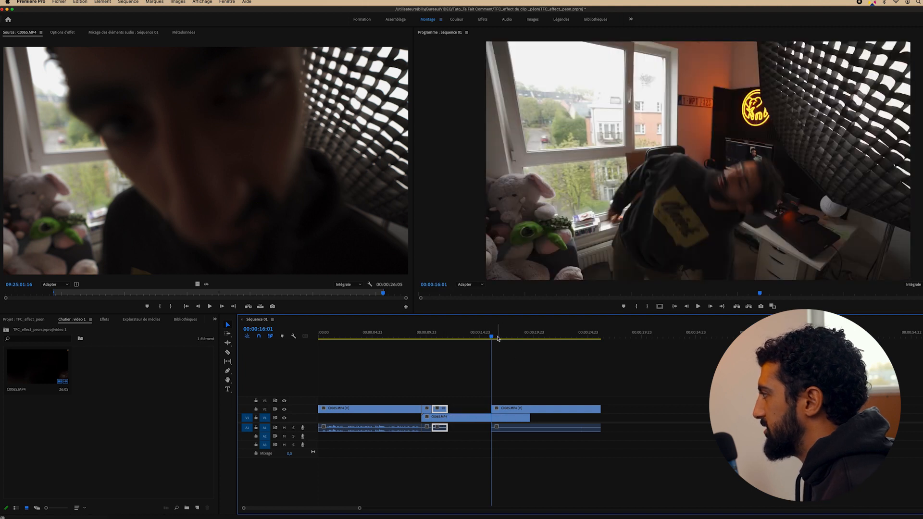
key("space")
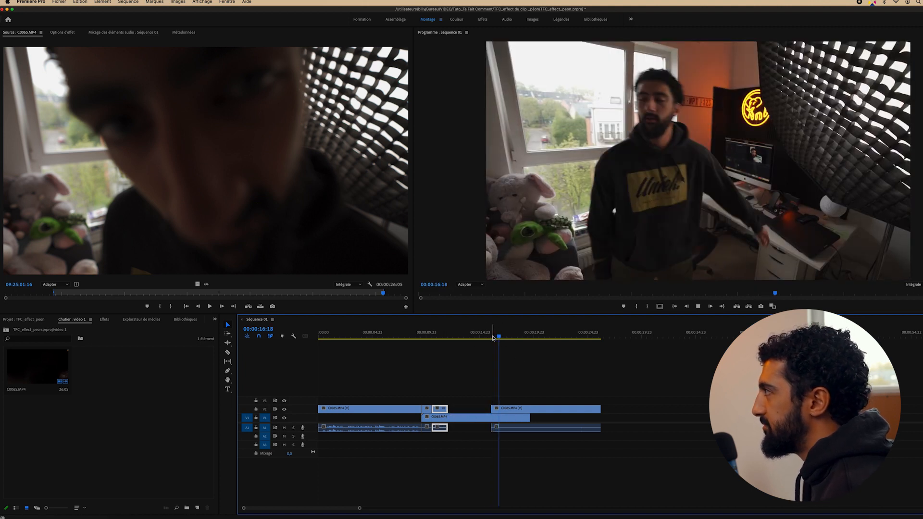
key("space")
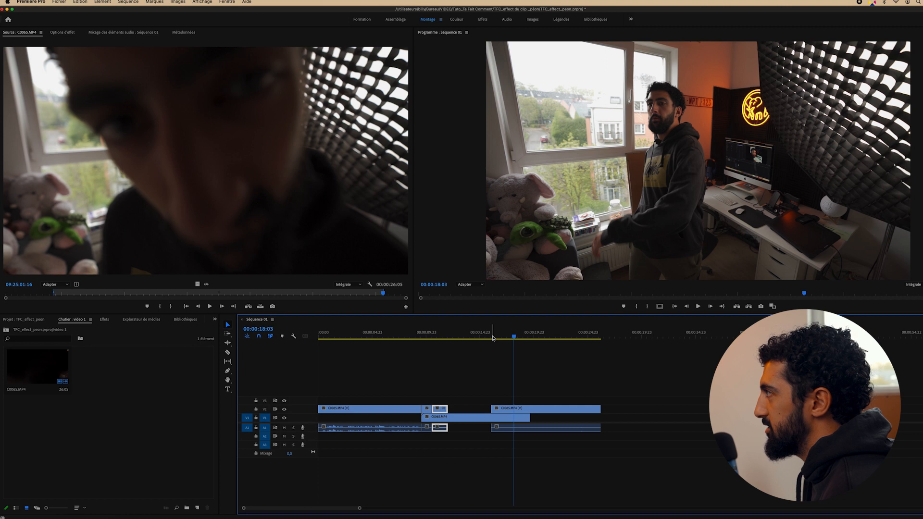
key("space")
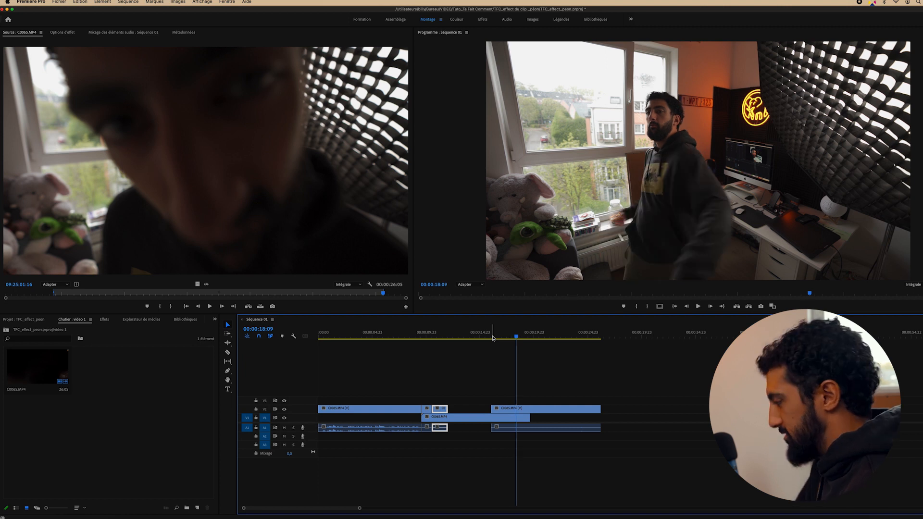
key("space")
Trim the last V2 clip's start later, split it a frame on, and move that piece left
left_click_drag(492, 408, 516, 408)
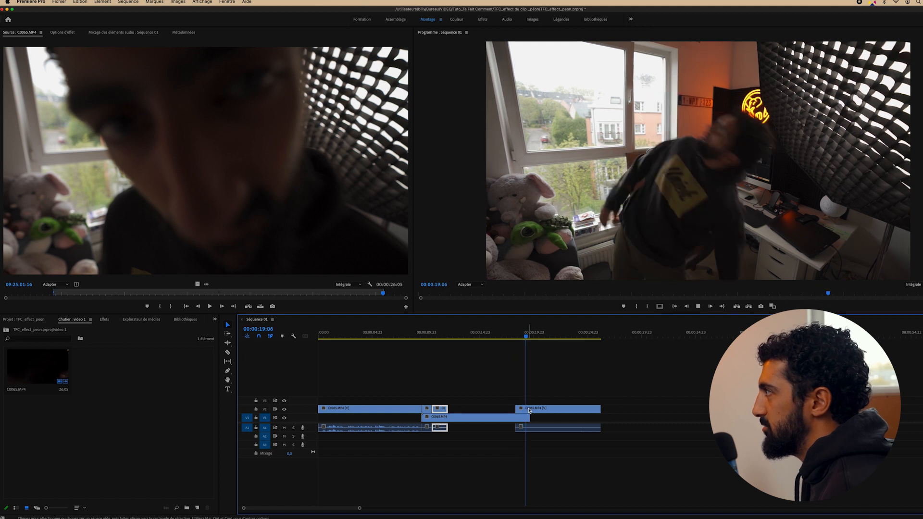
key("space")
key("Right")
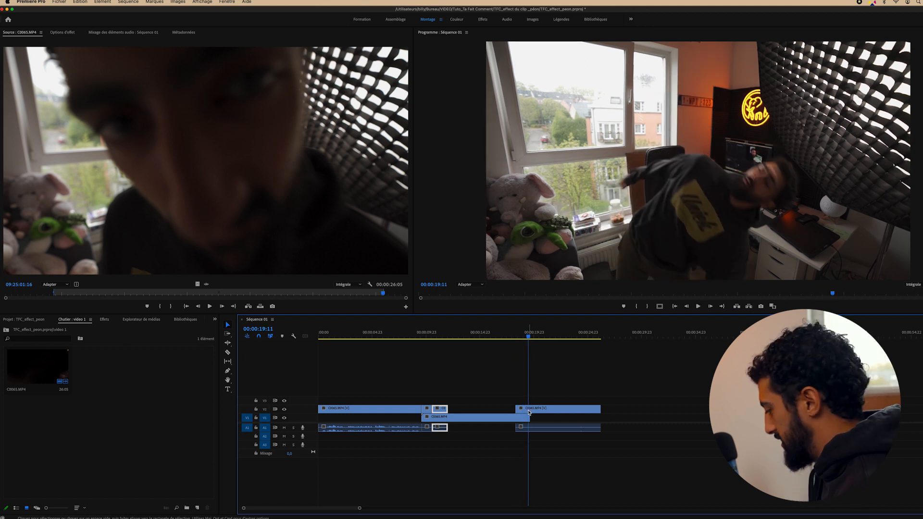
key("c")
left_click(530, 409)
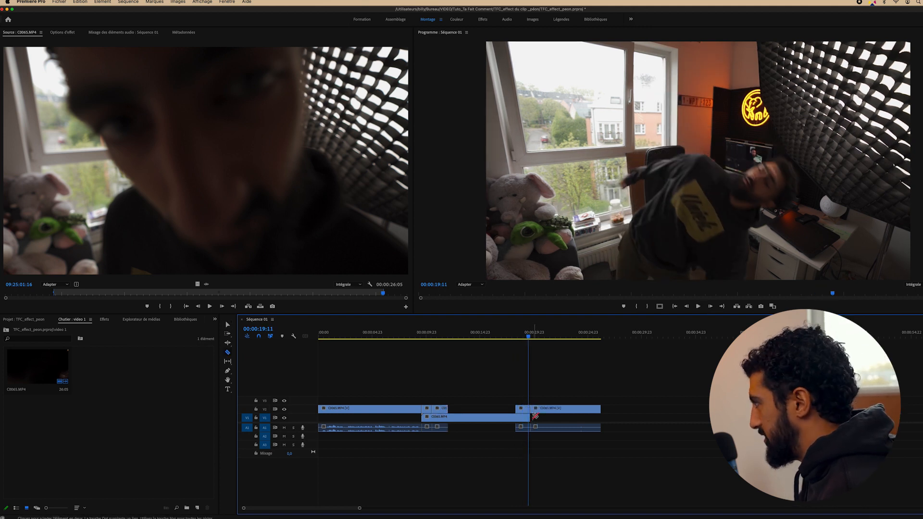
key("v")
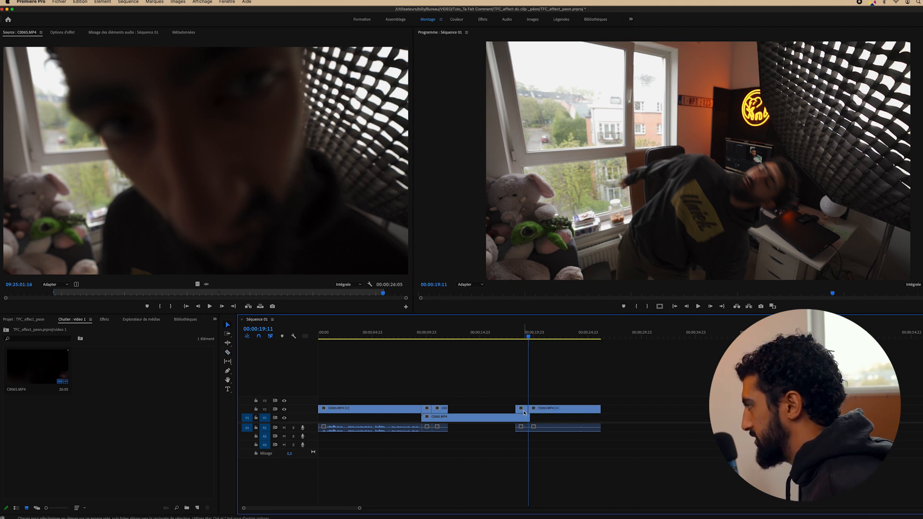
left_click_drag(523, 412, 456, 413)
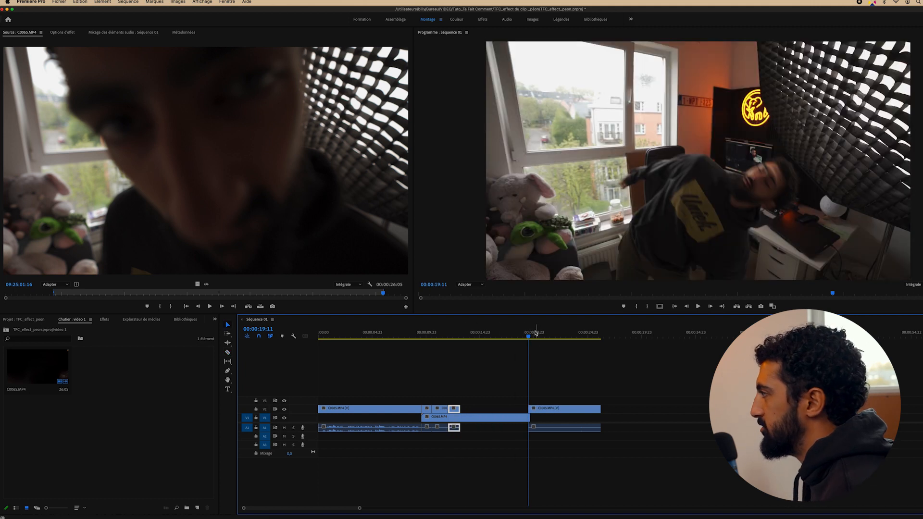
Trim the V2 clip to start near 00:00:21:17, move it after the previous clip, and review around 00:00:13
left_click_drag(535, 332, 576, 334)
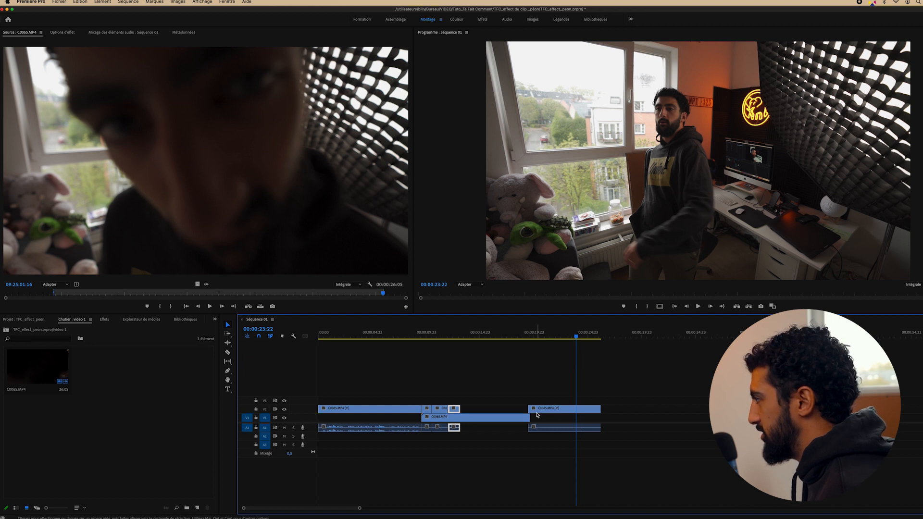
left_click_drag(529, 409, 576, 408)
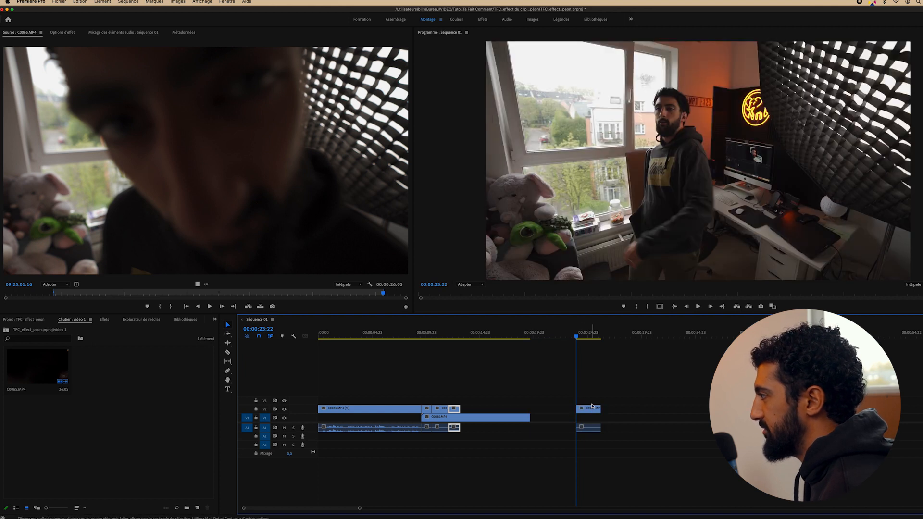
key("space")
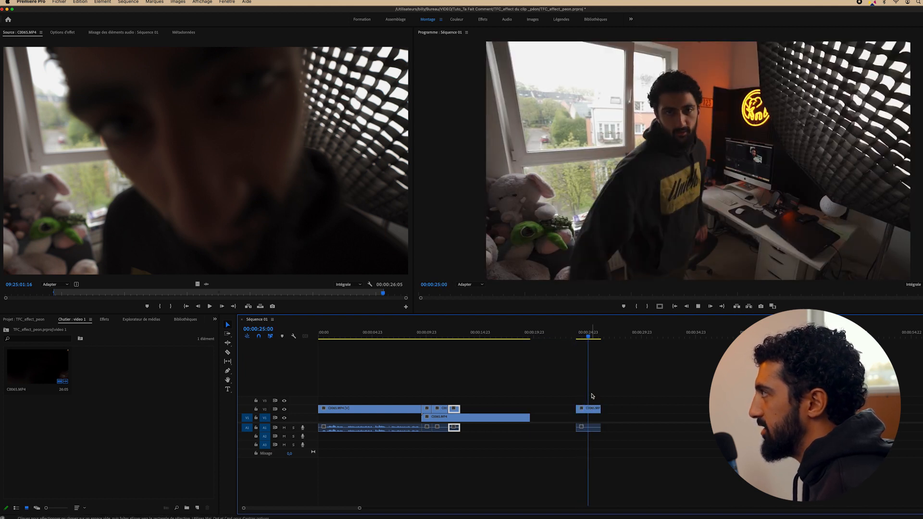
key("space")
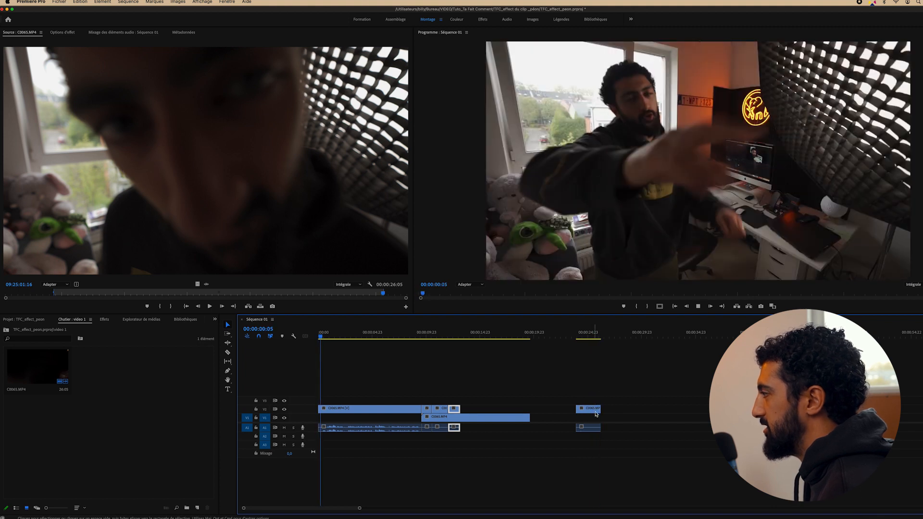
key("space")
left_click_drag(589, 412, 451, 407)
left_click(427, 336)
key("space")
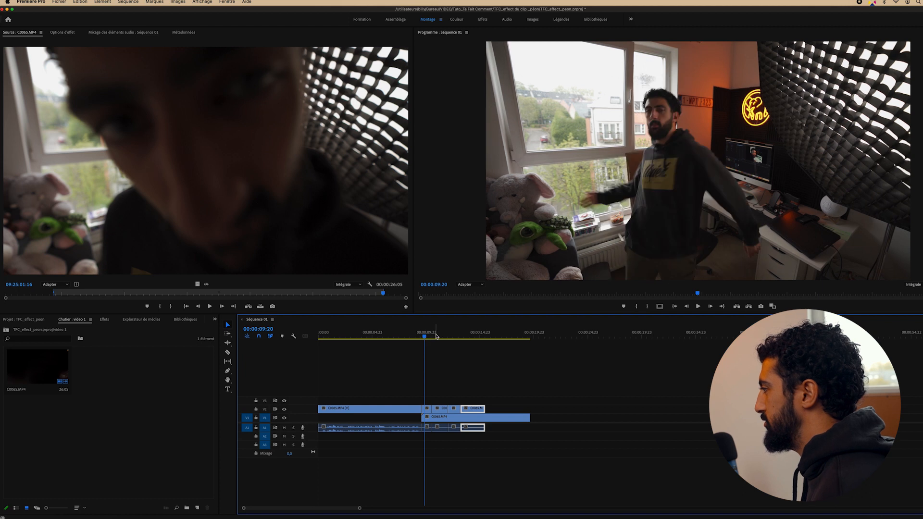
left_click(467, 336)
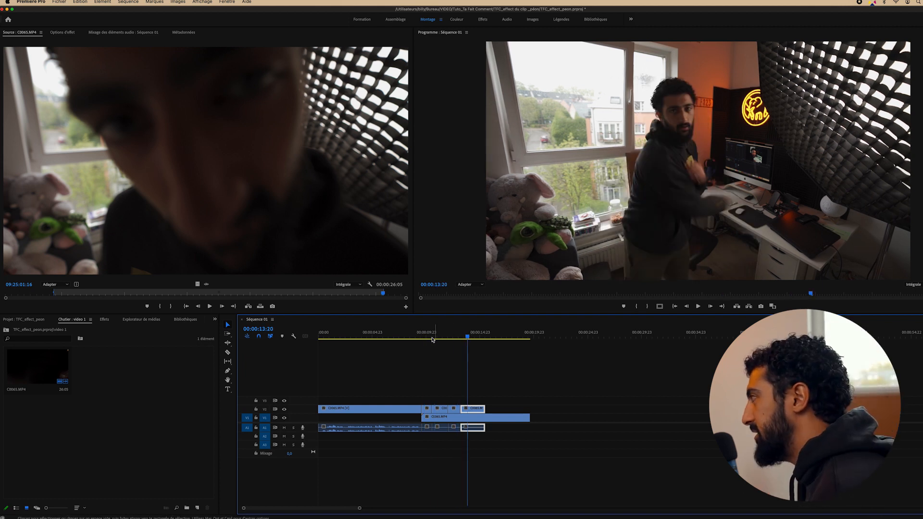
mouse_move(432, 339)
left_mouse_down()
mouse_move(421, 337)
mouse_move(478, 338)
mouse_move(423, 339)
left_mouse_up()
Replace the man's V2 clip with an After Effects composition
right_click(426, 415)
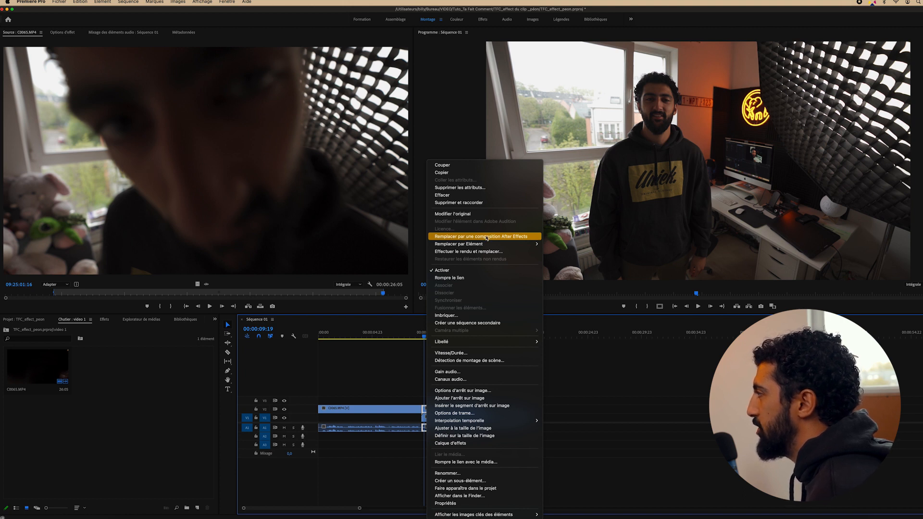
left_click(492, 237)
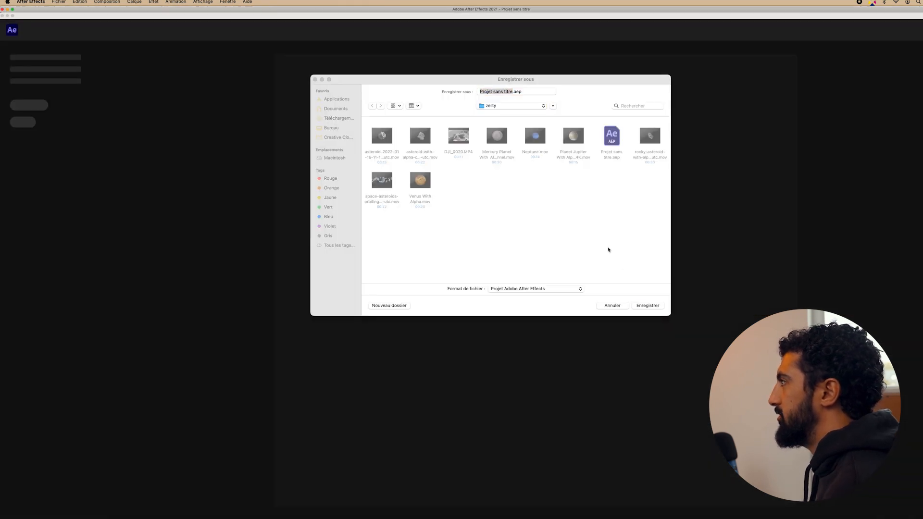
Save the After Effects project in Bureau > VIDEO > Tuto_Ta Fait Comment > TFC_effect du clip _péon
left_click(503, 106)
left_click(503, 116)
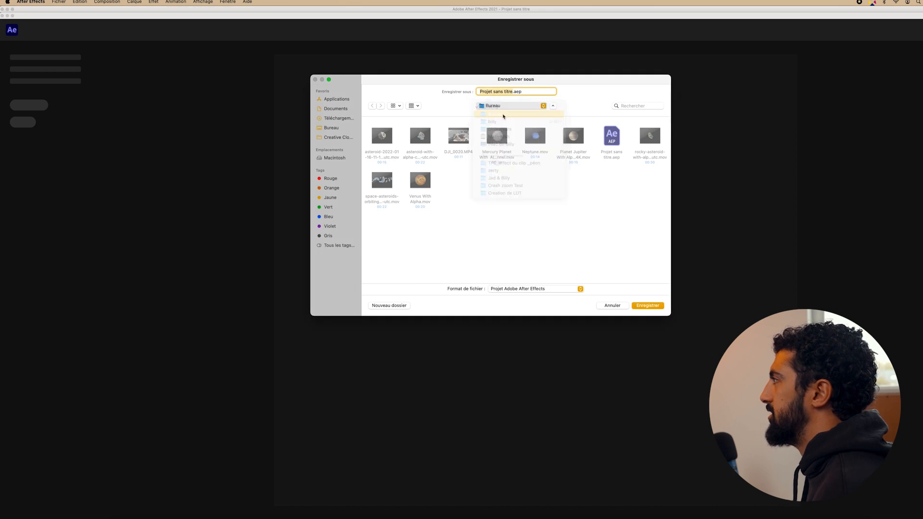
left_click(503, 182)
double_click(503, 182)
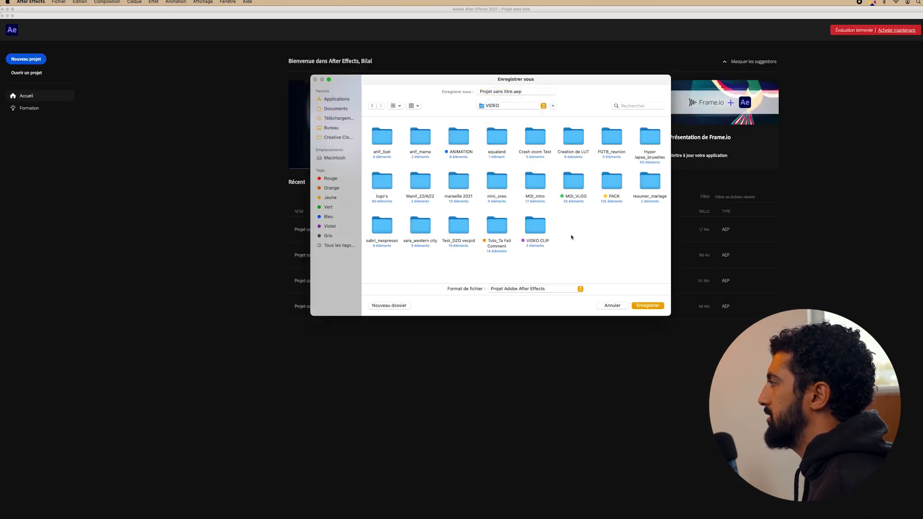
double_click(497, 229)
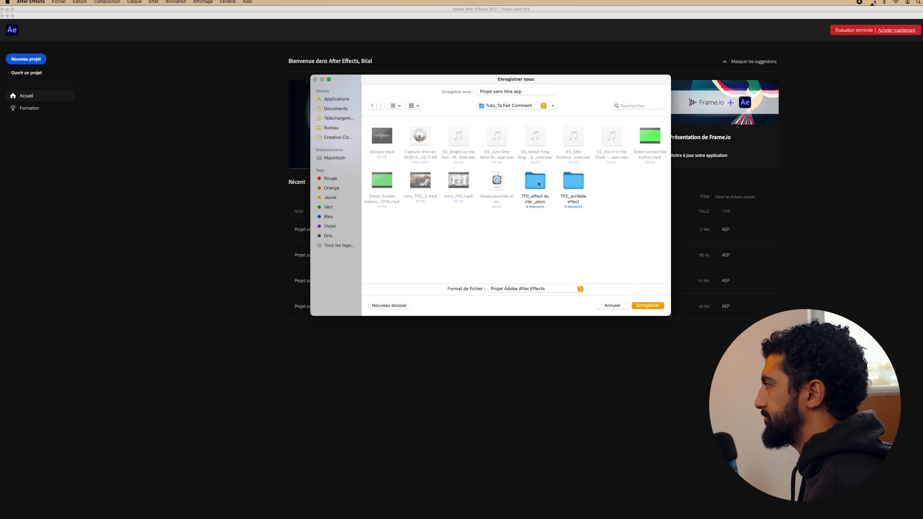
double_click(536, 182)
left_click(647, 305)
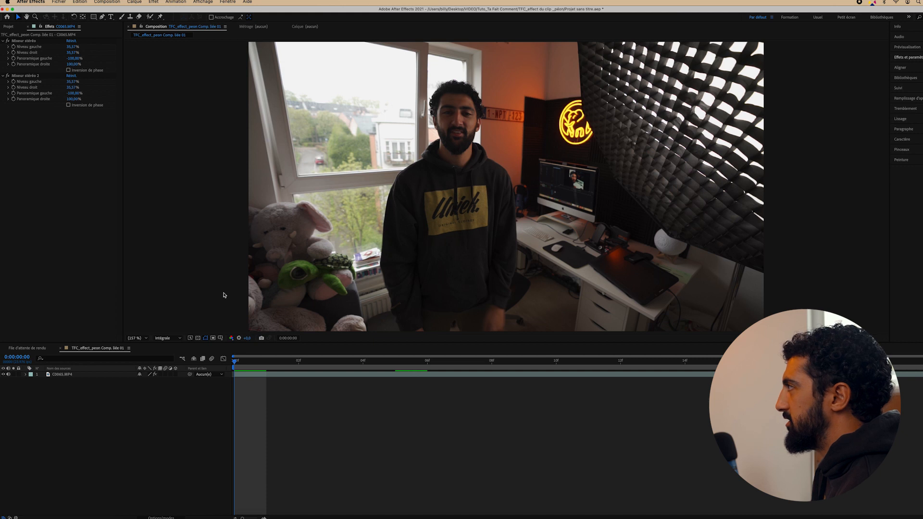
Open the C0065.MP4 layer with the Roto Brush and paint the man as foreground
left_click(267, 375)
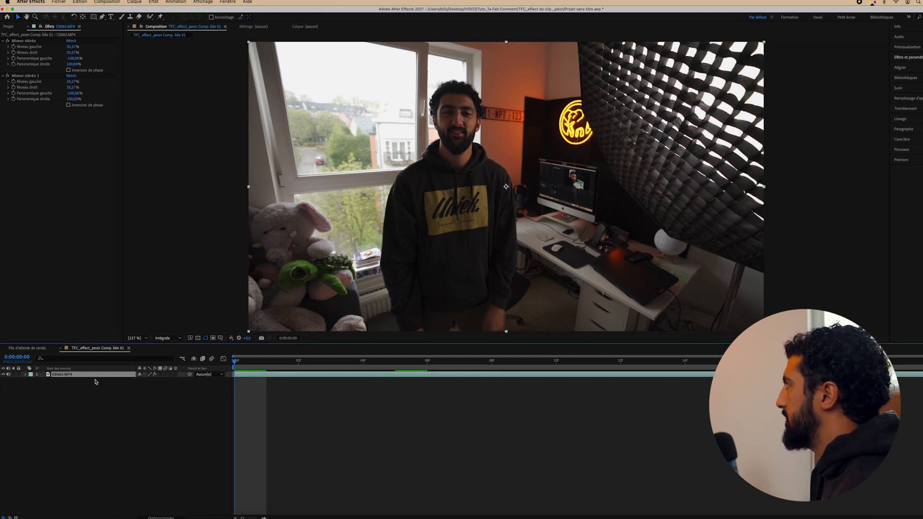
left_click(150, 17)
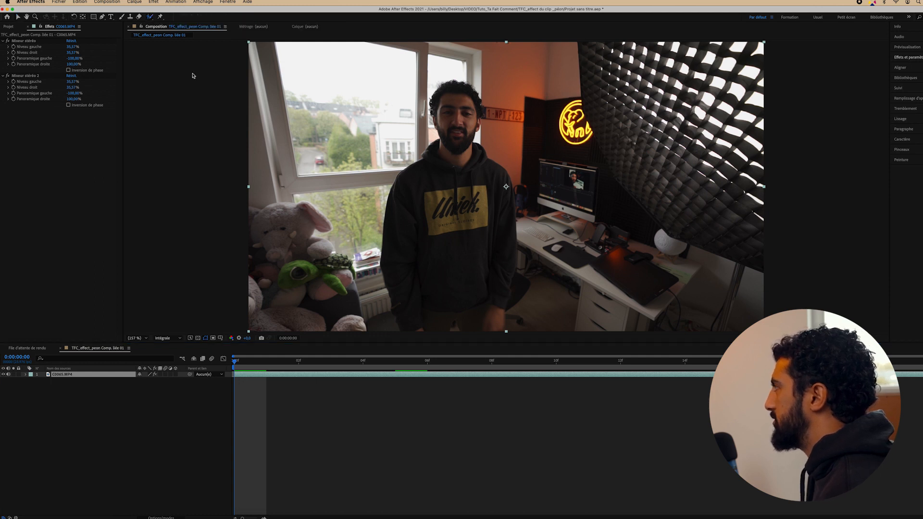
double_click(446, 137)
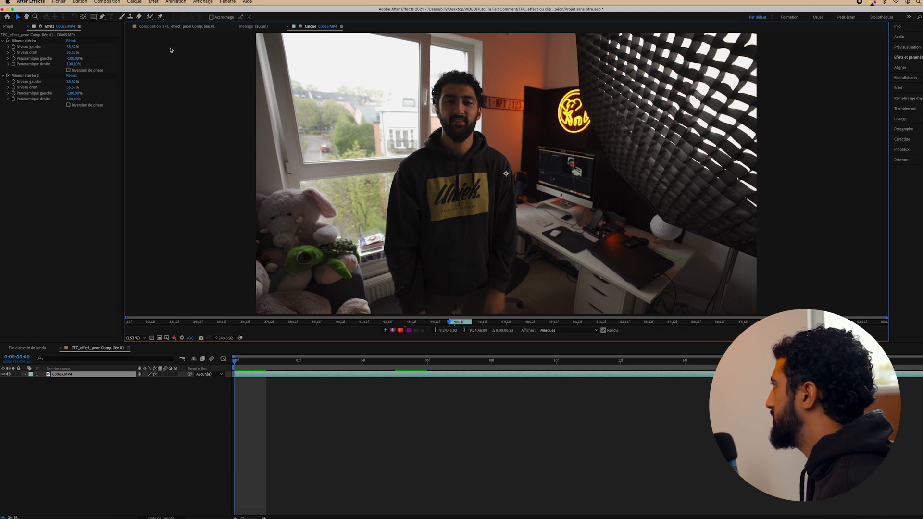
left_click(151, 17)
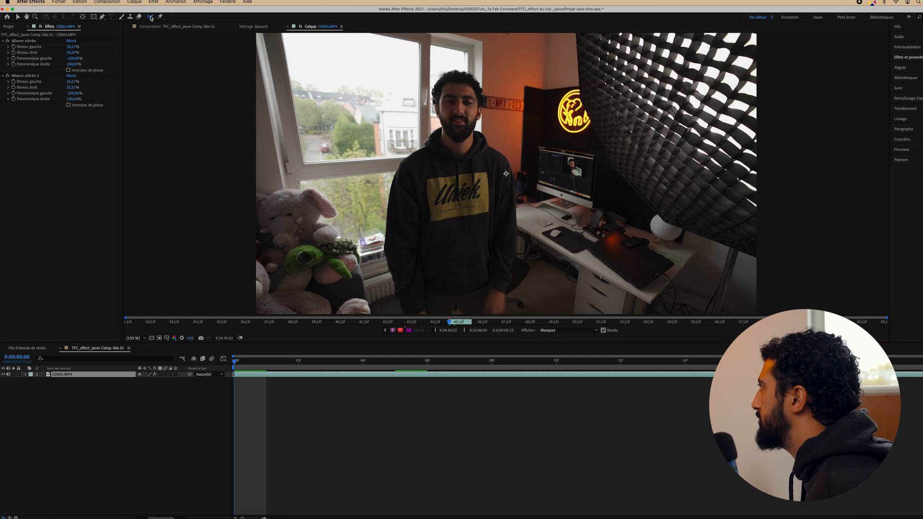
mouse_move(460, 94)
left_mouse_down()
mouse_move(461, 178)
mouse_move(425, 198)
mouse_move(475, 247)
mouse_move(469, 277)
left_mouse_up()
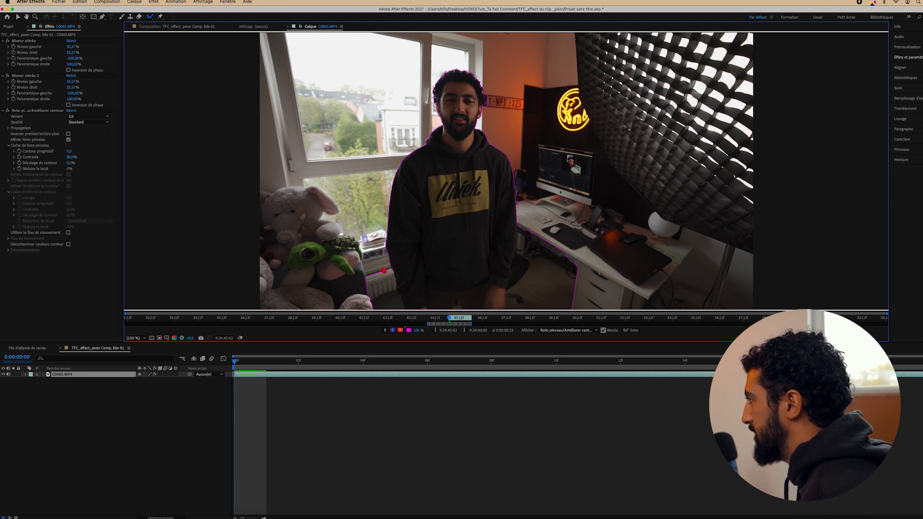
Subtract both chair areas and the patch beside the head, add the body's right side, then fit the view
left_click_drag(384, 270, 397, 309)
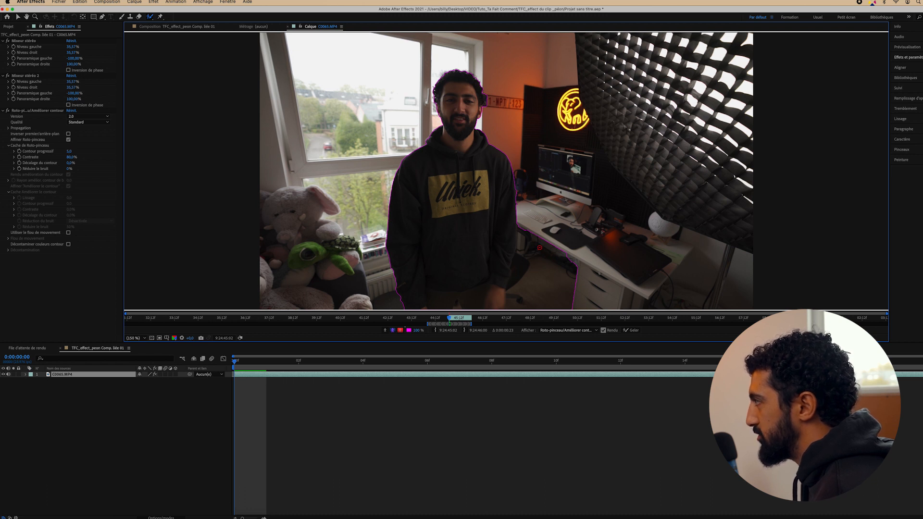
mouse_move(538, 245)
left_mouse_down()
mouse_move(538, 284)
mouse_move(521, 255)
left_mouse_up()
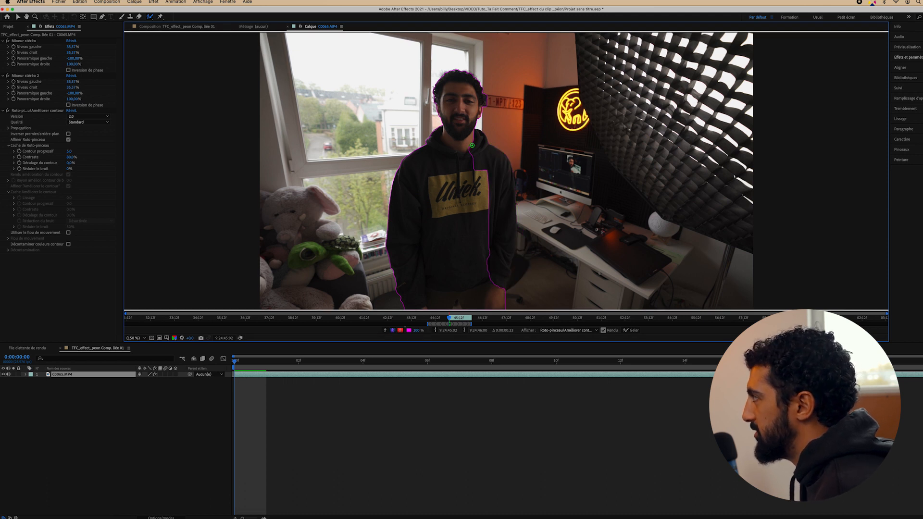
mouse_move(473, 144)
left_mouse_down()
mouse_move(501, 182)
mouse_move(499, 278)
left_mouse_up()
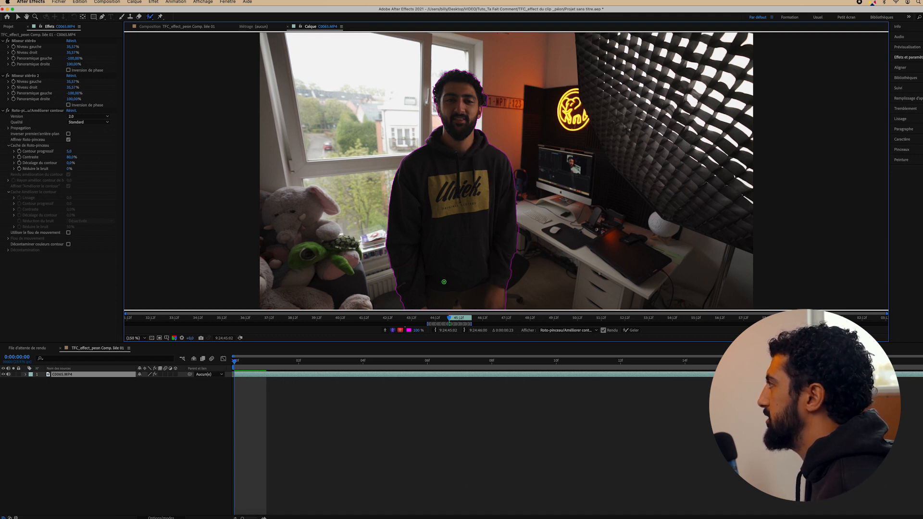
key("period")
key("period")
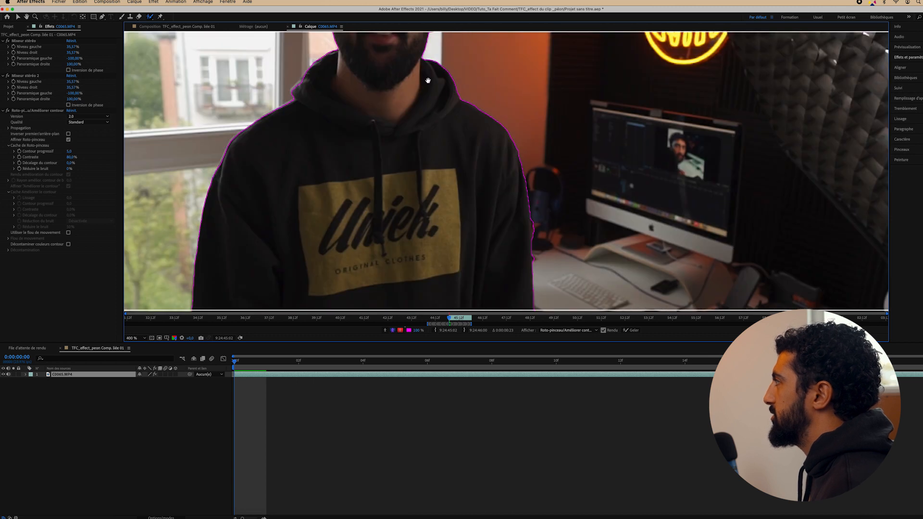
left_click_drag(427, 80, 473, 263)
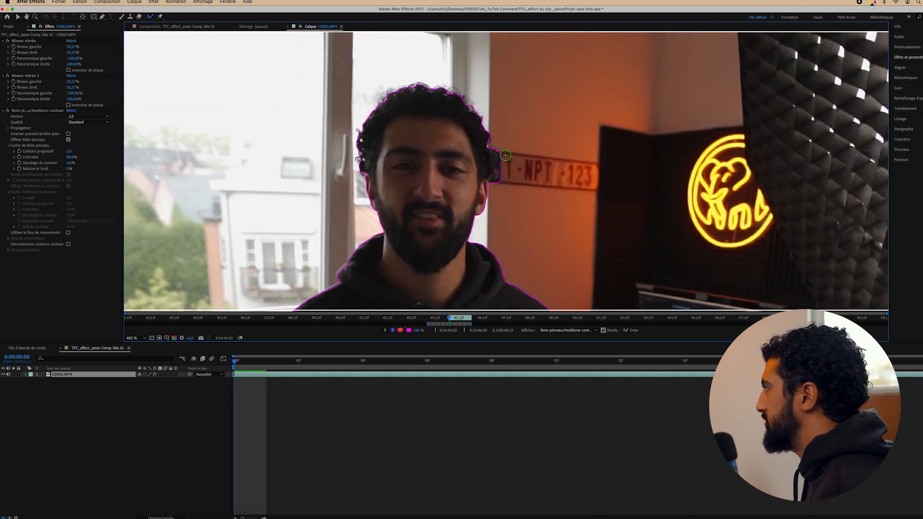
left_click_drag(505, 146, 504, 187)
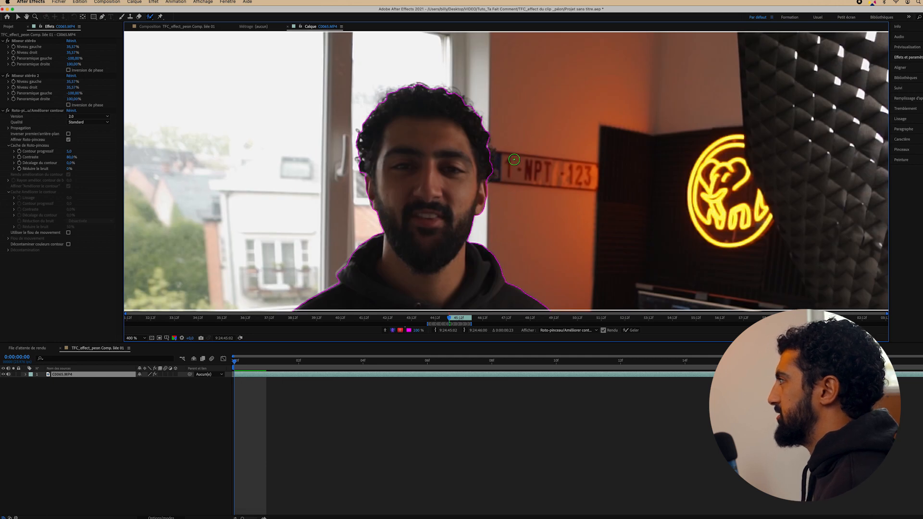
scroll(482, 191, "down", 1)
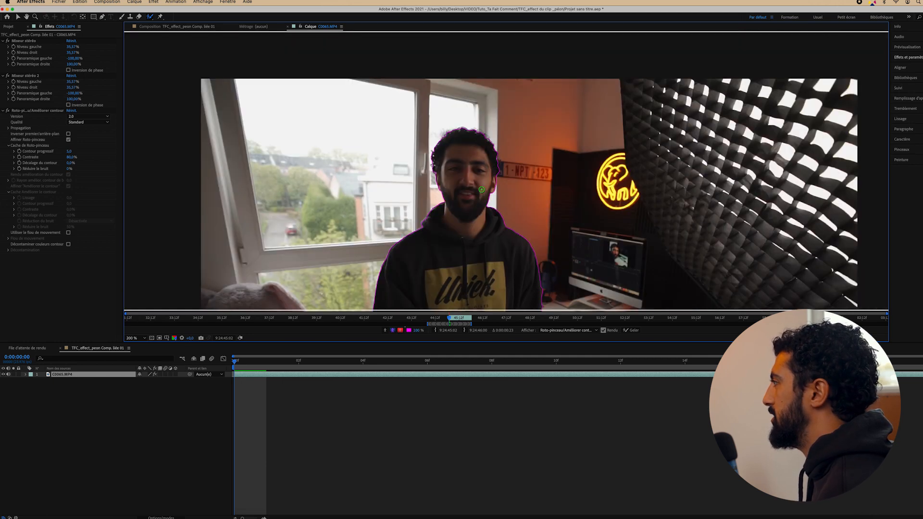
scroll(480, 225, "down", 5)
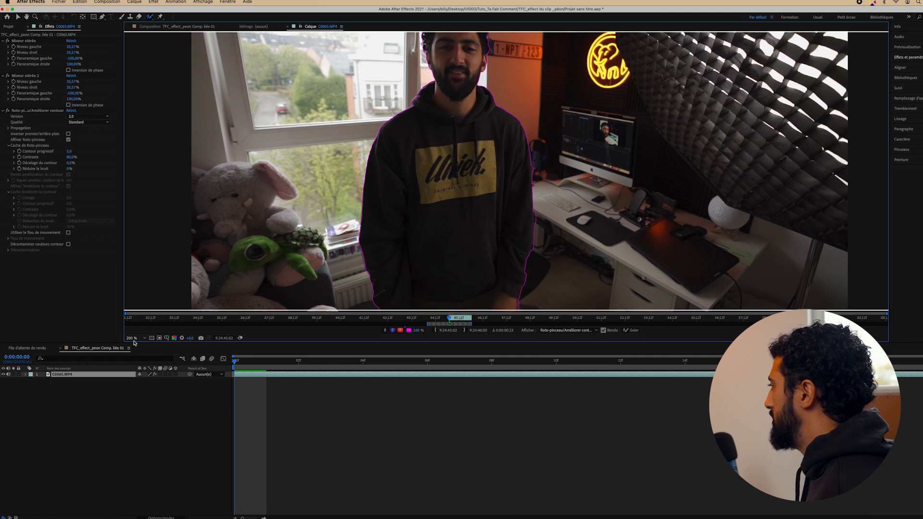
left_click(134, 338)
left_click(138, 345)
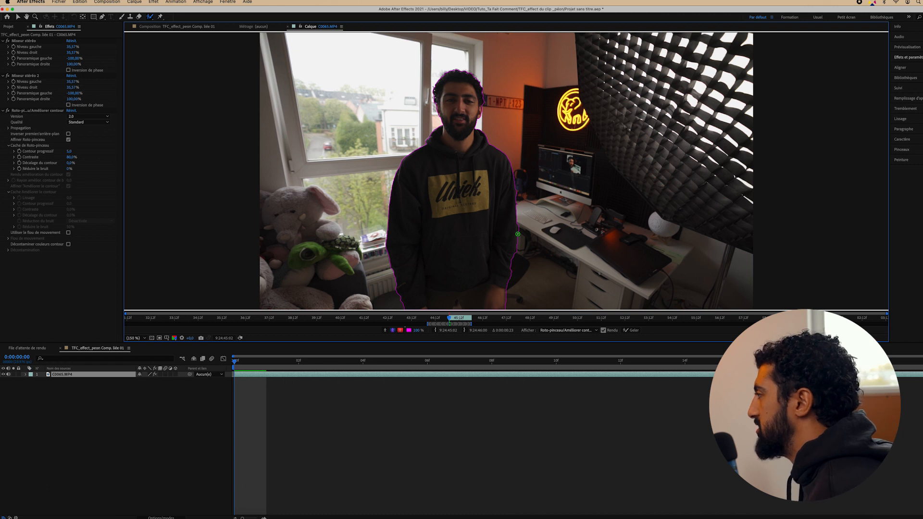
Propagate and freeze the Roto Brush matte across the clip, then view the composition with the man on black
key("space")
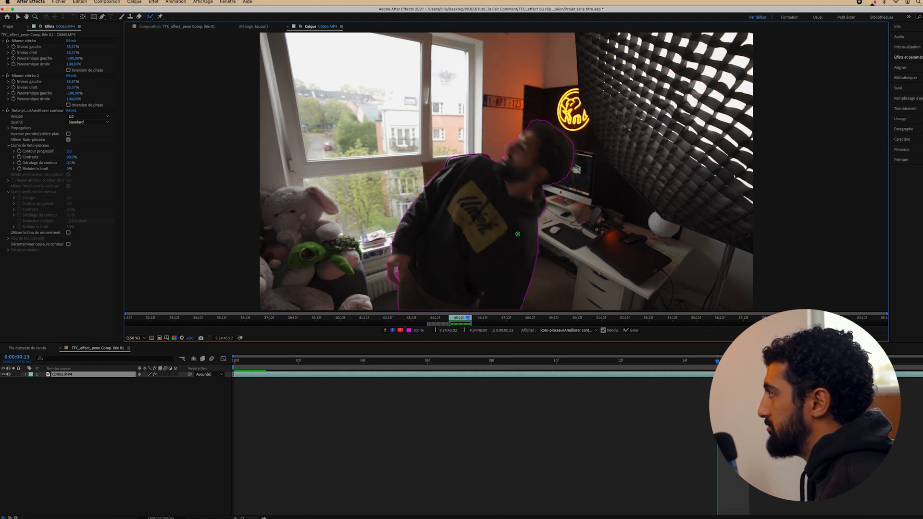
left_click(632, 332)
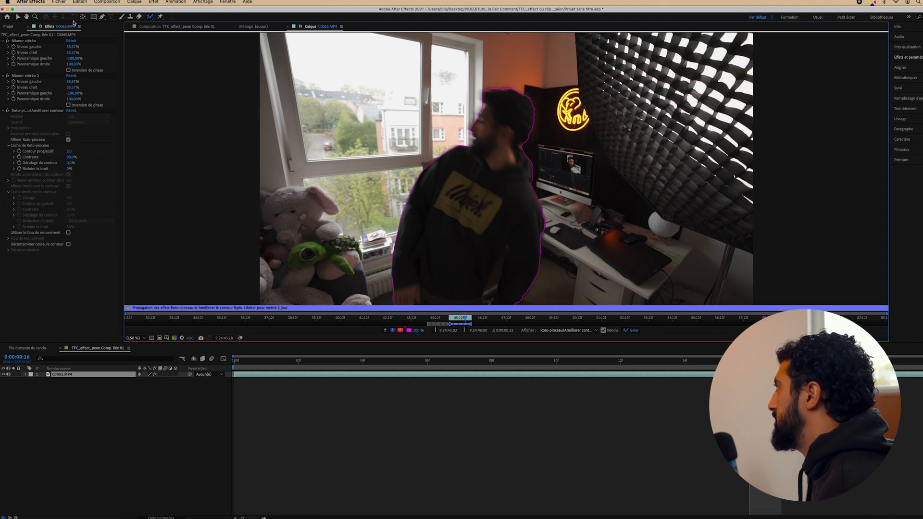
left_click(18, 18)
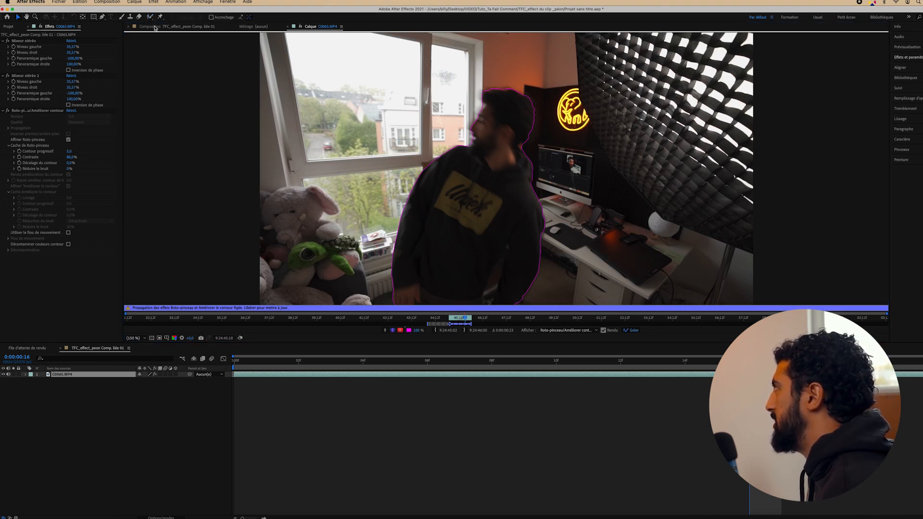
left_click(187, 27)
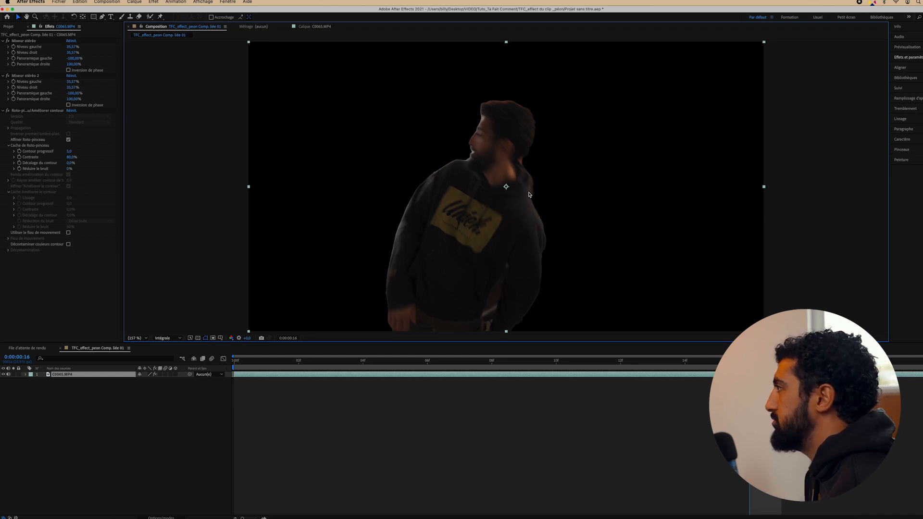
key("space")
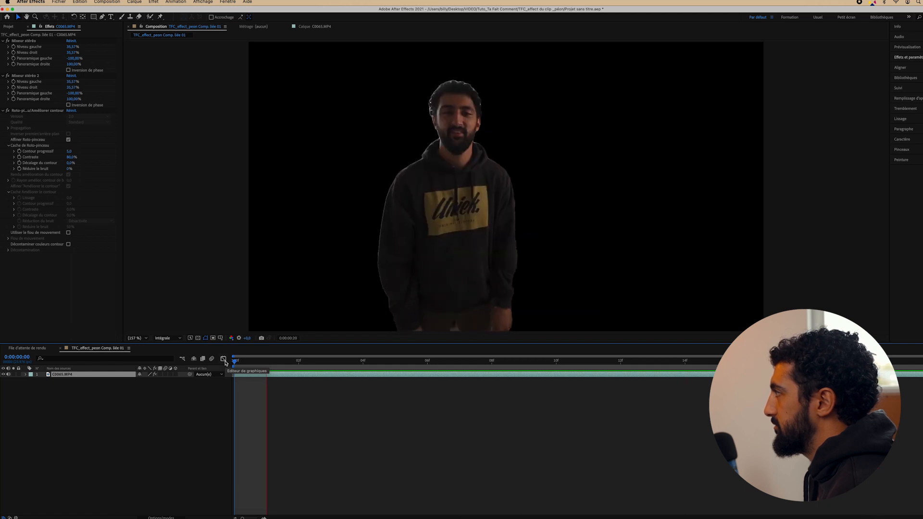
left_click(264, 373)
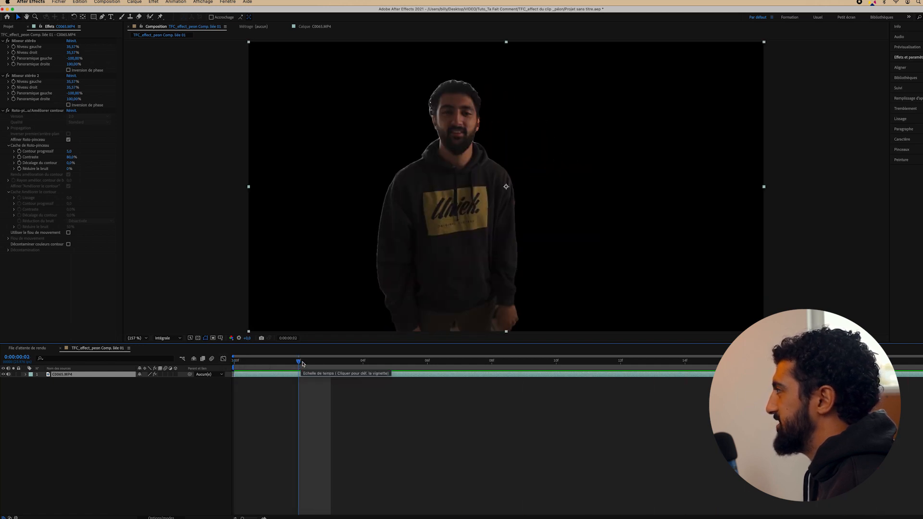
key("space")
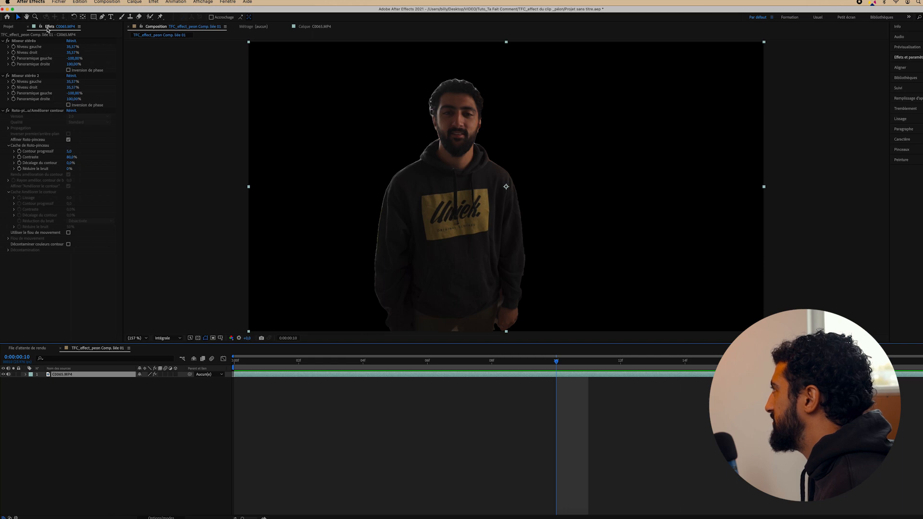
left_click(16, 27)
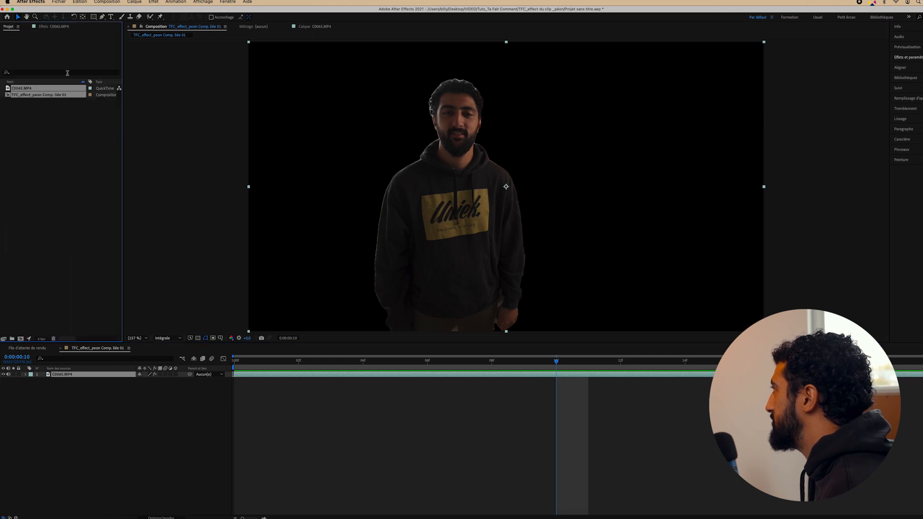
left_click(53, 27)
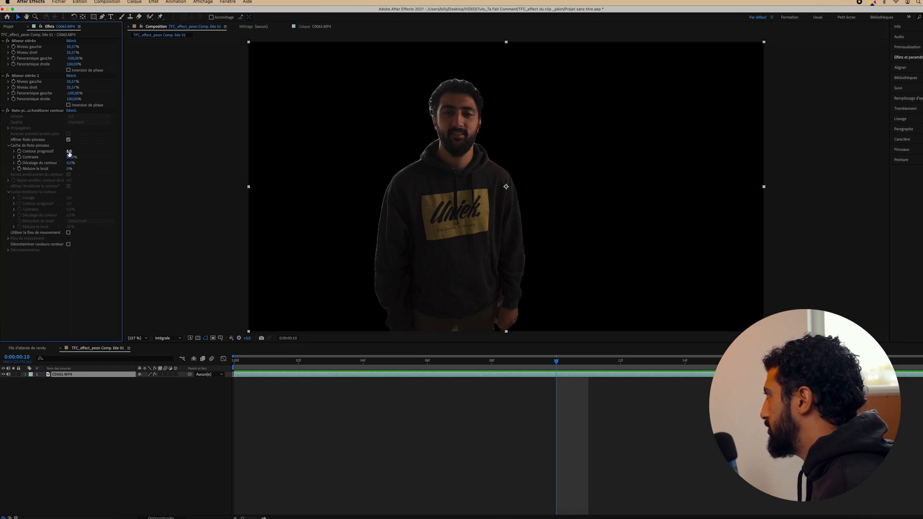
Set the Roto Brush Contour progressif to 10 and Contraste to 60%
left_click(70, 152)
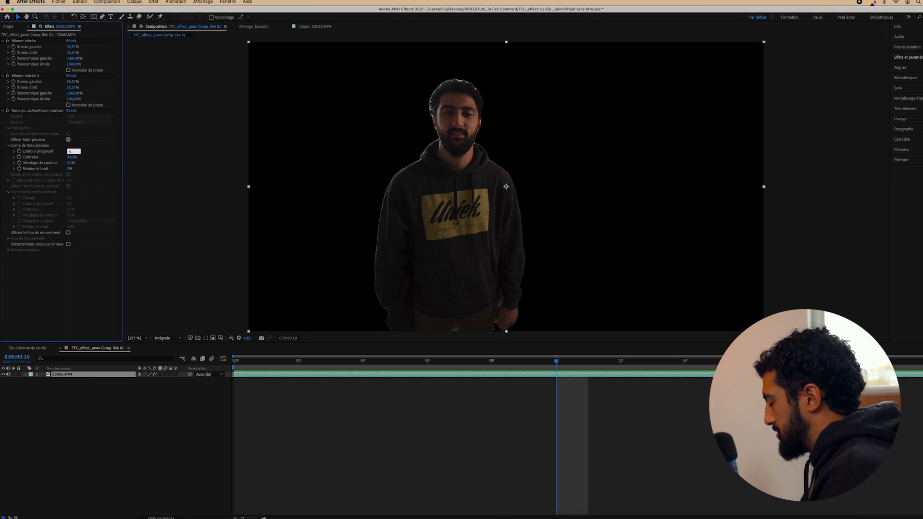
type("20")
key("Return")
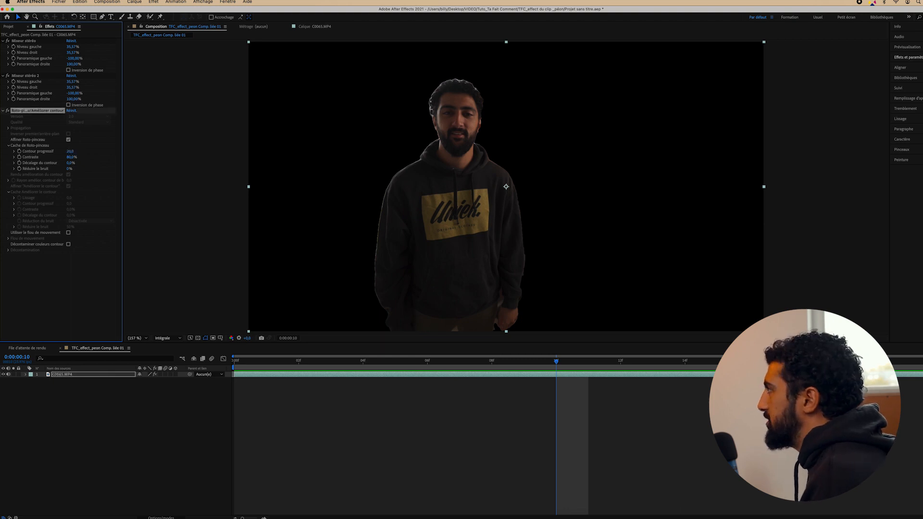
left_click(70, 151)
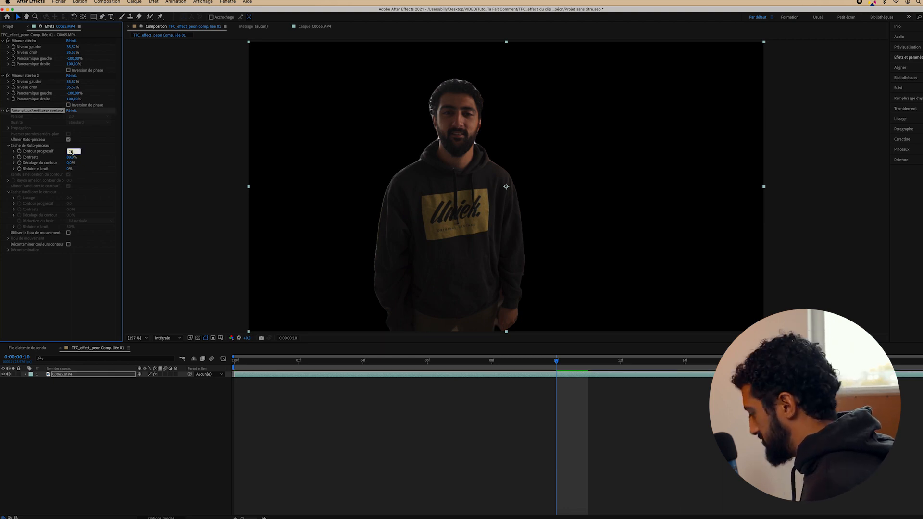
type("10")
key("Return")
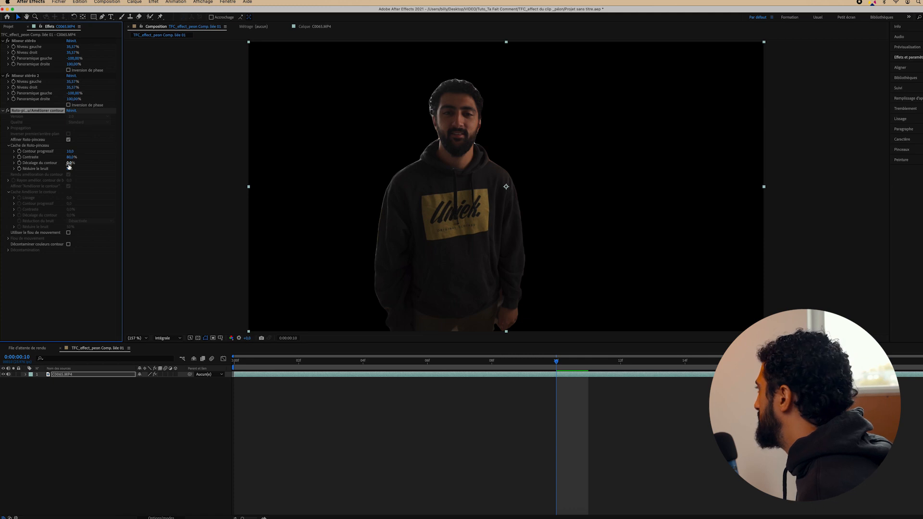
left_click(70, 157)
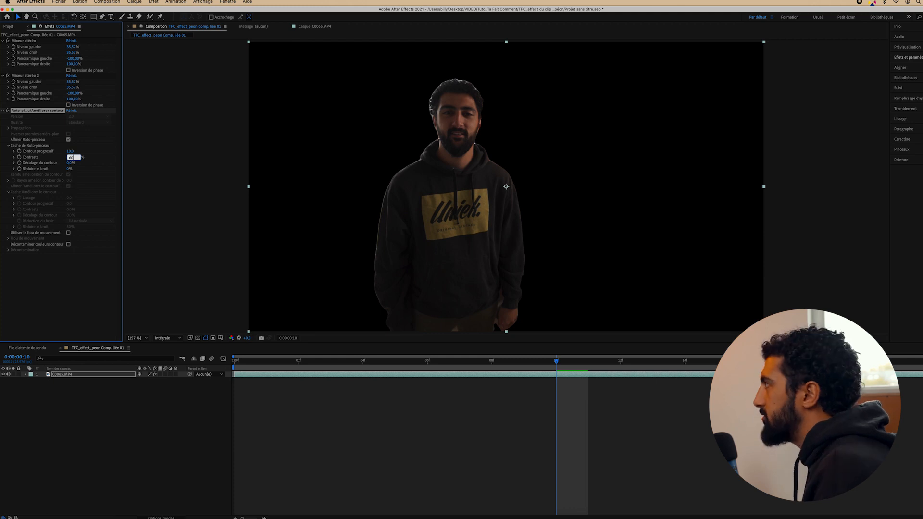
type("60")
key("Return")
Set Décalage du contour to -50% and return to the first frame
left_click(71, 163)
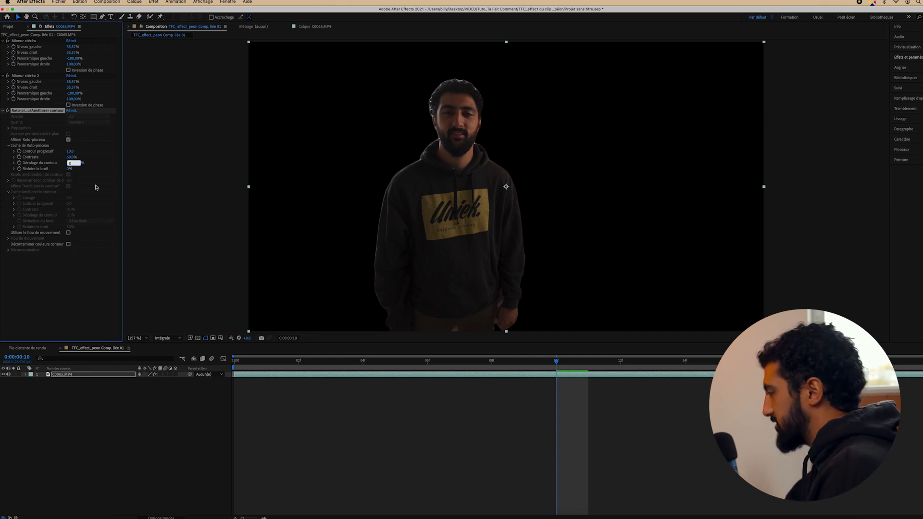
type("50")
key("Return")
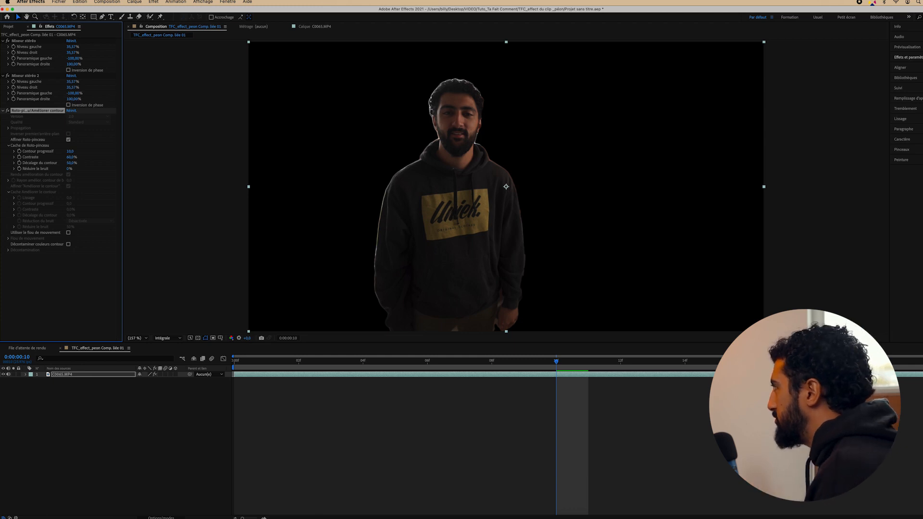
left_click(71, 163)
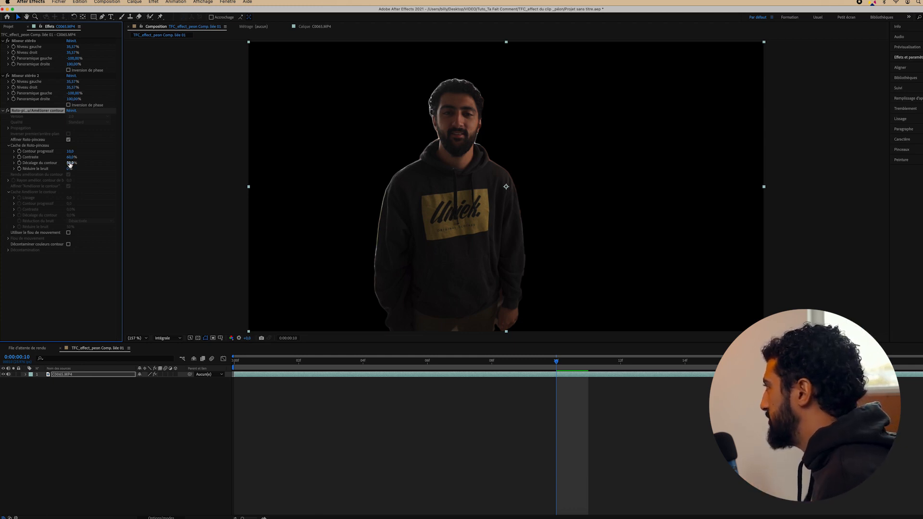
type("-50")
key("Return")
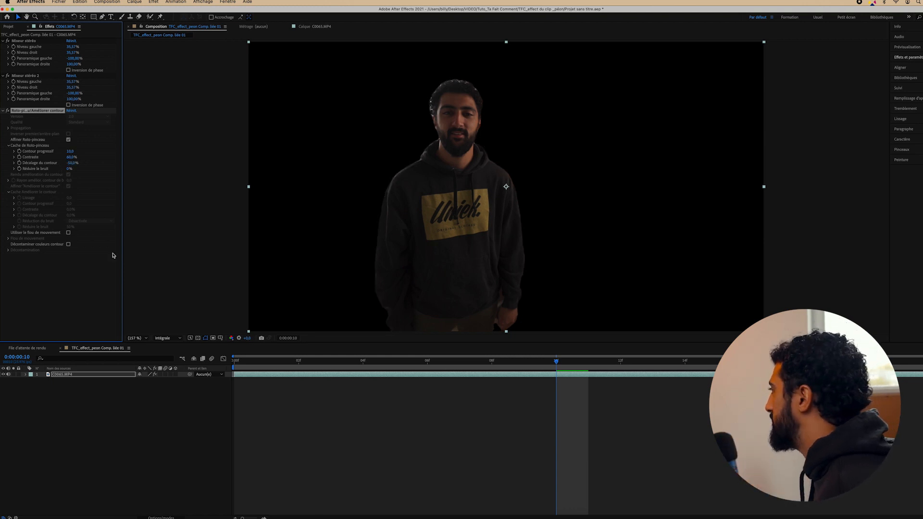
left_click(265, 365)
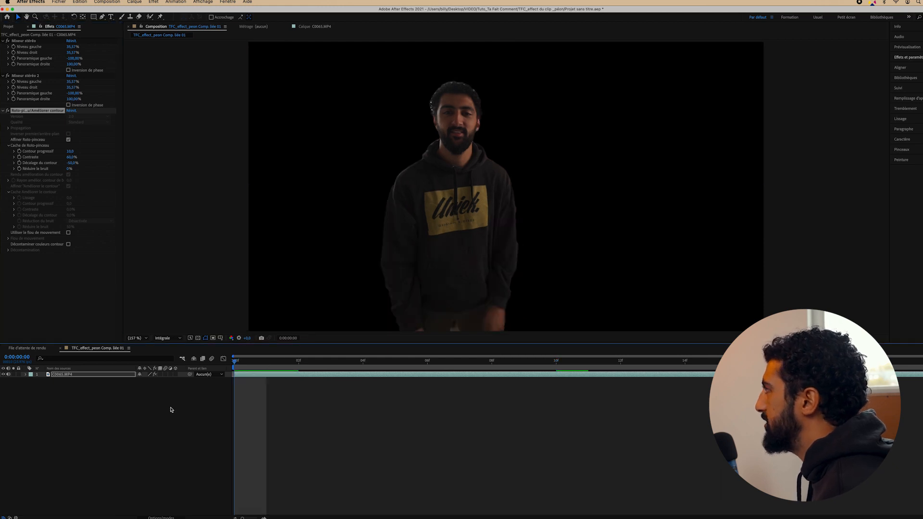
Preview the refined cut-out, return to frame 0, and save the After Effects project
key("space")
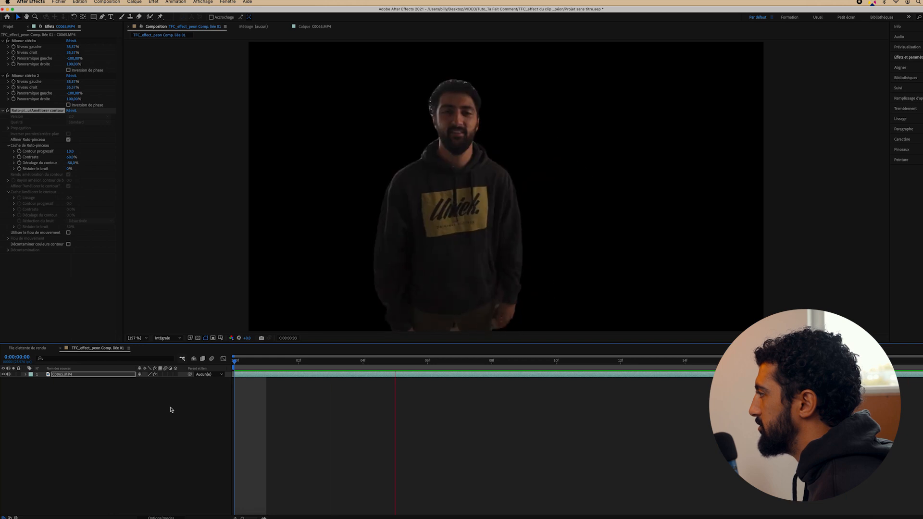
key("space")
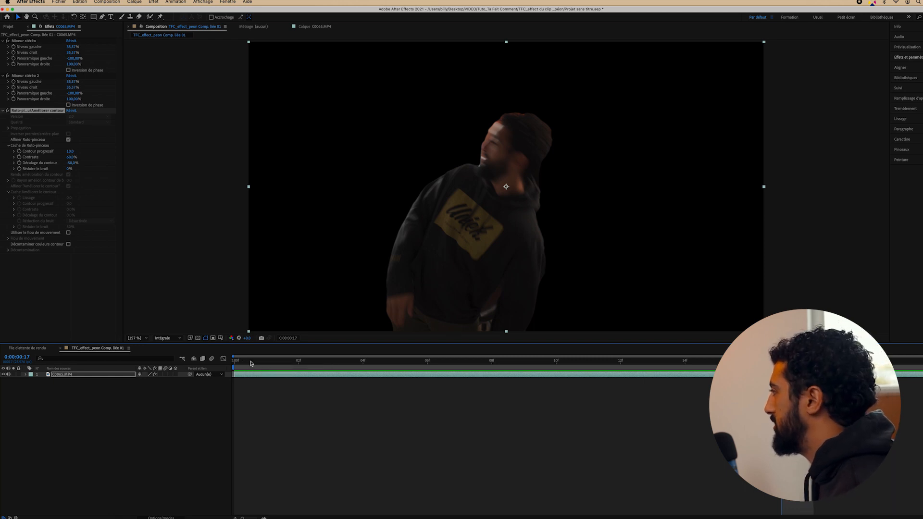
left_click(244, 363)
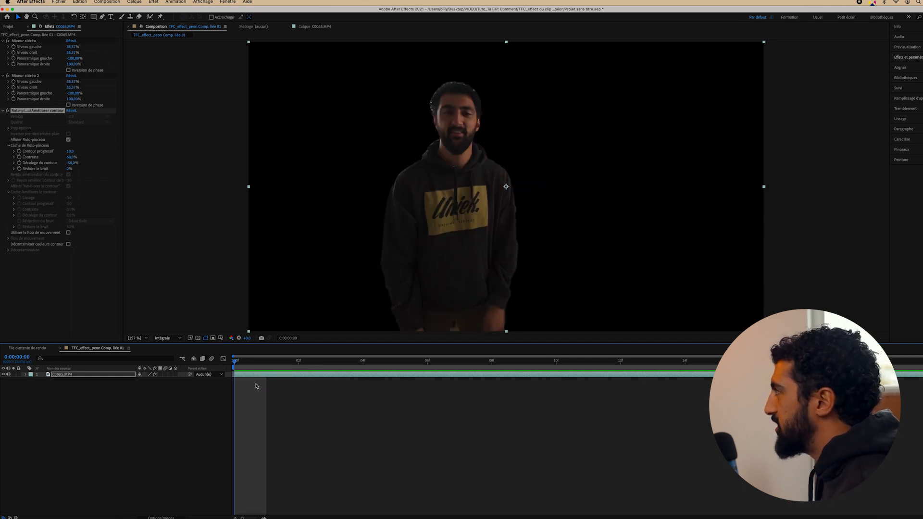
key("super+s")
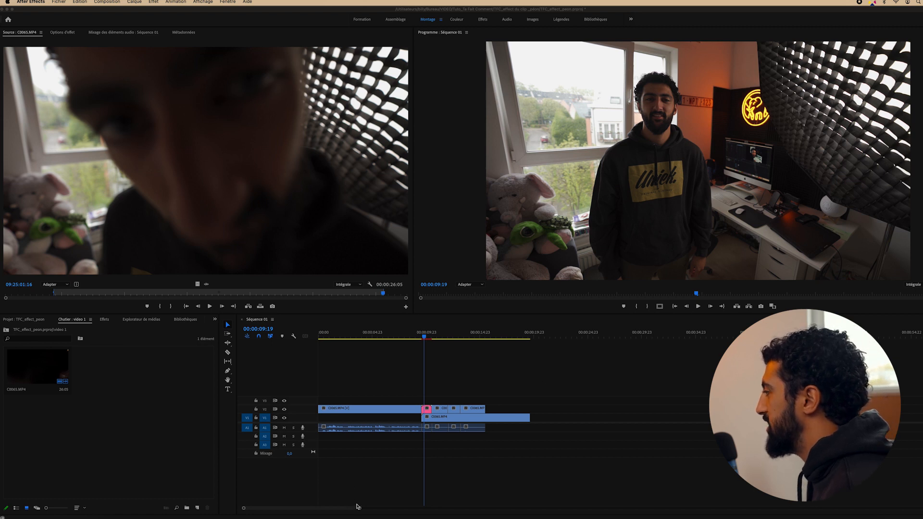
Zoom the timeline in on the clips and play the sequence from about 00:00:09:03
left_click(360, 508)
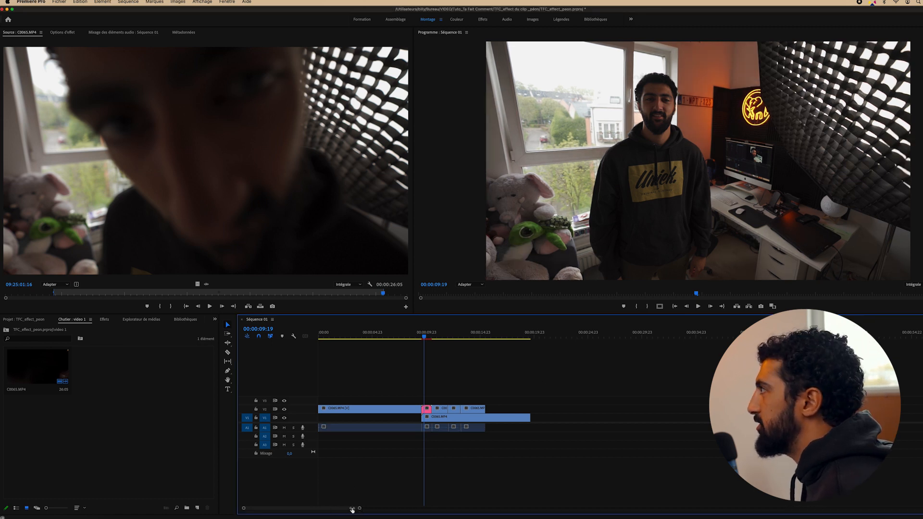
left_click_drag(359, 508, 327, 509)
left_click(469, 338)
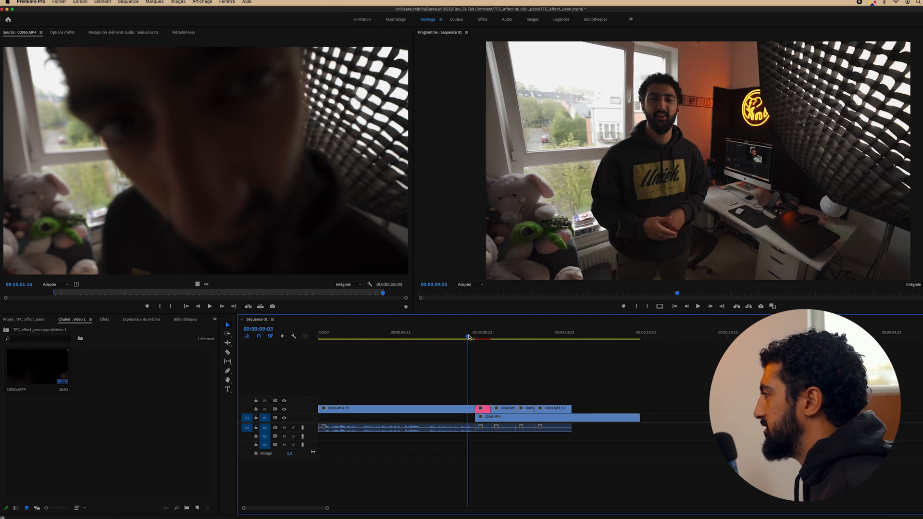
key("space")
left_click(466, 337)
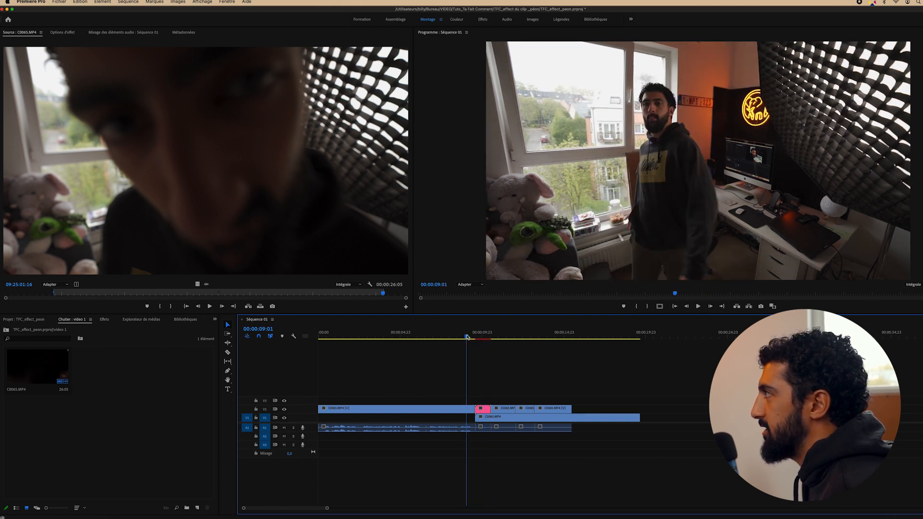
key("space")
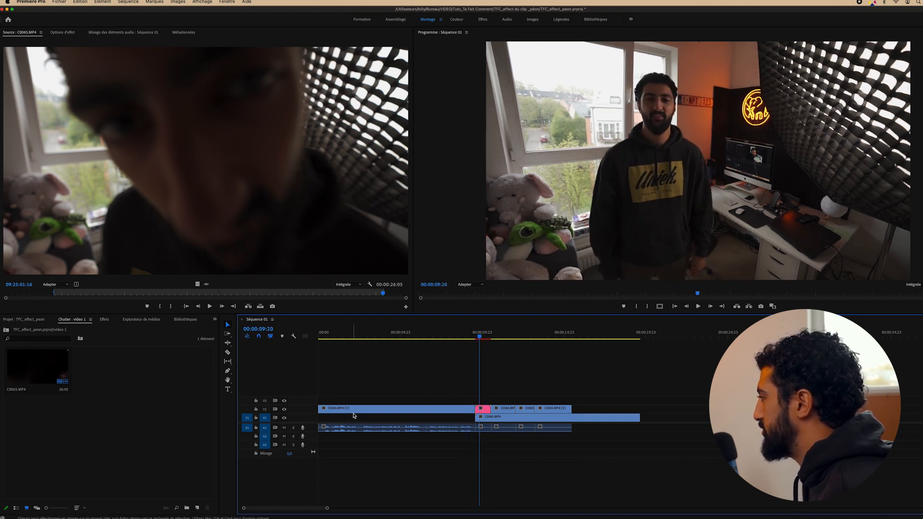
Hide the V1 background track to check the clone past the cut, then show V1 again
left_click(284, 417)
left_click(284, 418)
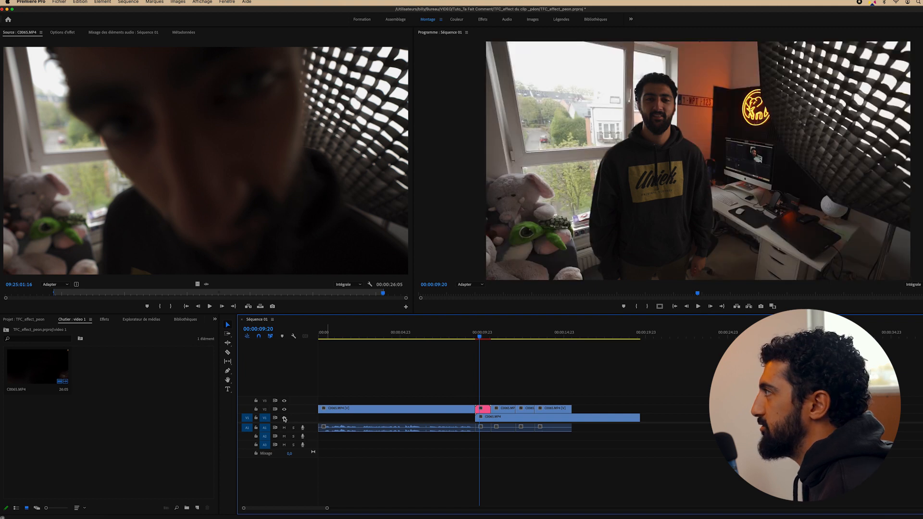
left_click(283, 417)
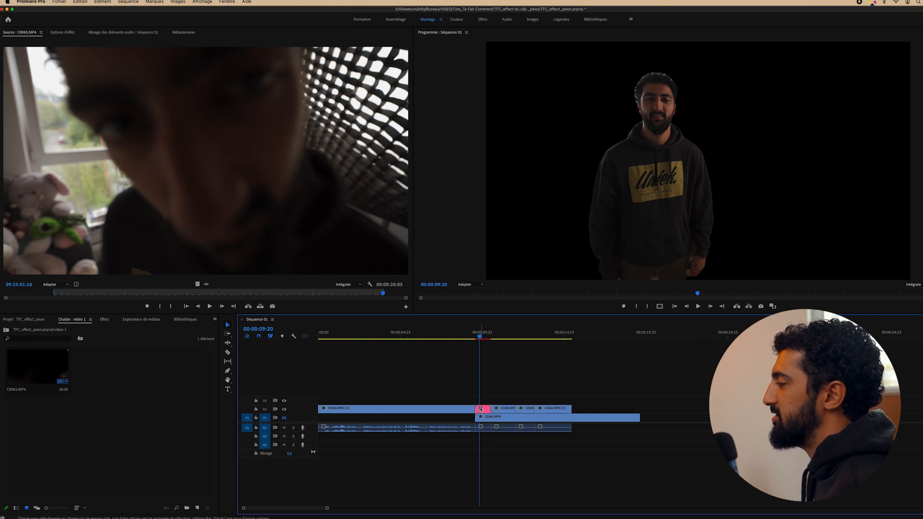
left_click_drag(479, 336, 485, 336)
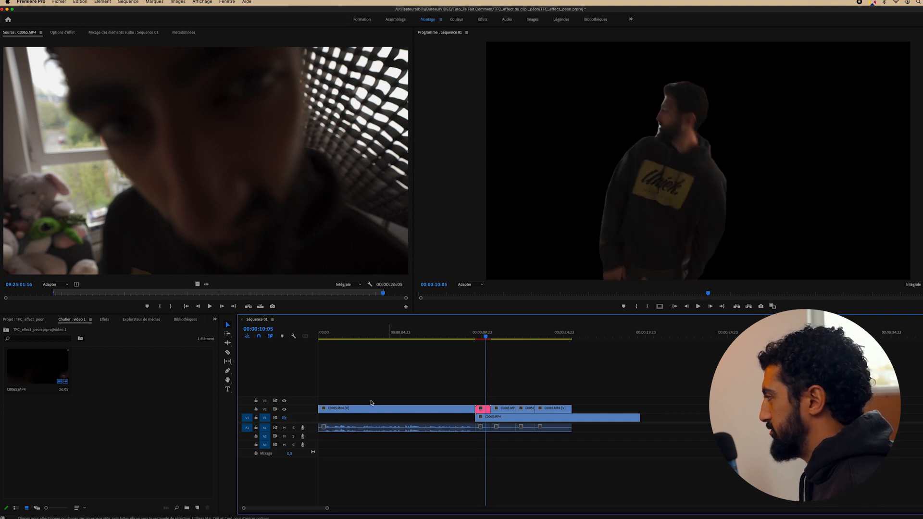
left_click(283, 418)
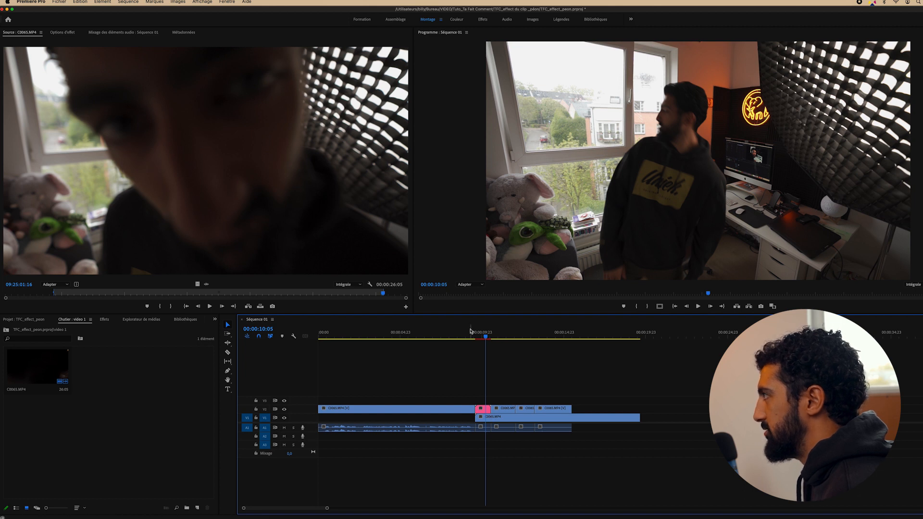
left_click_drag(483, 335, 501, 335)
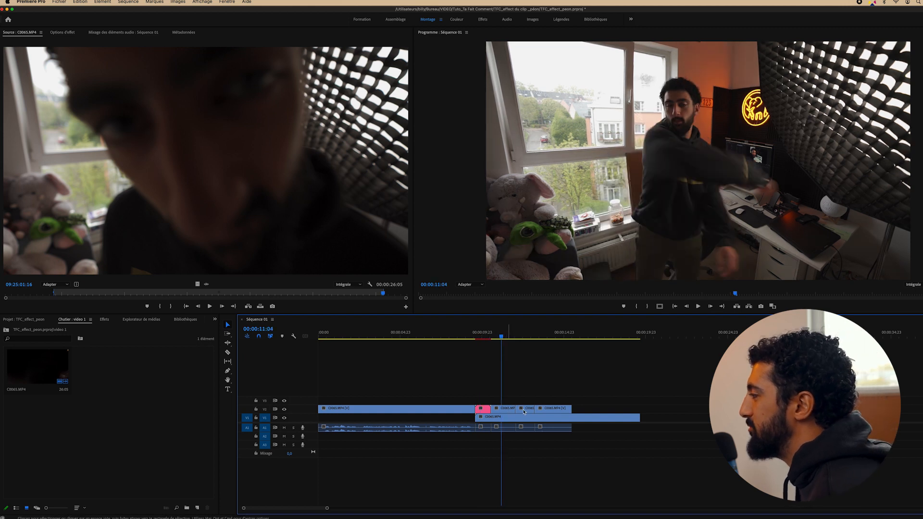
Turn the next V2 clip into a frozen Roto Brush composition, then duplicate the last C0065.MP4 piece onto V3
right_click(507, 412)
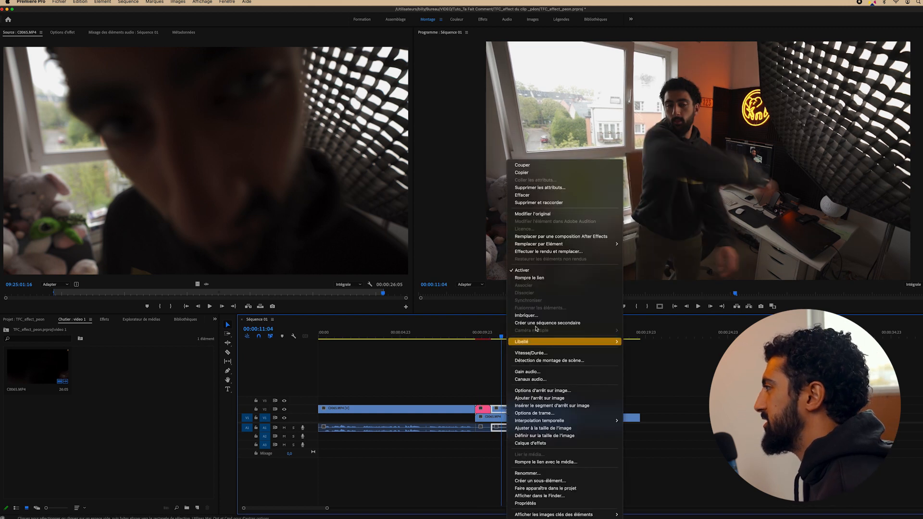
left_click(538, 235)
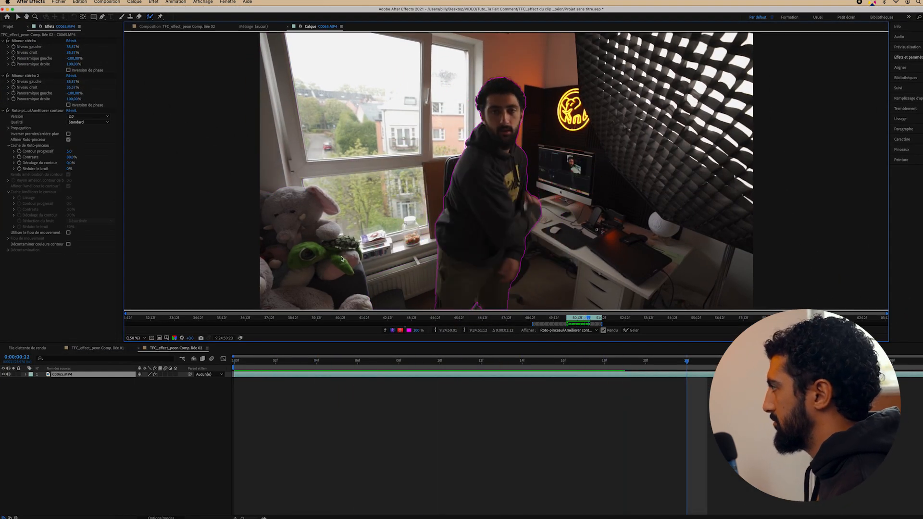
left_click(631, 330)
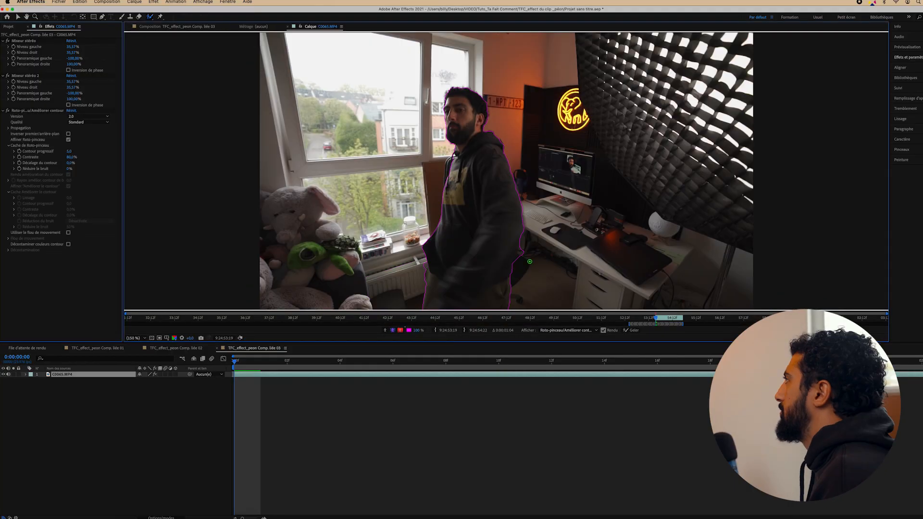
key("space")
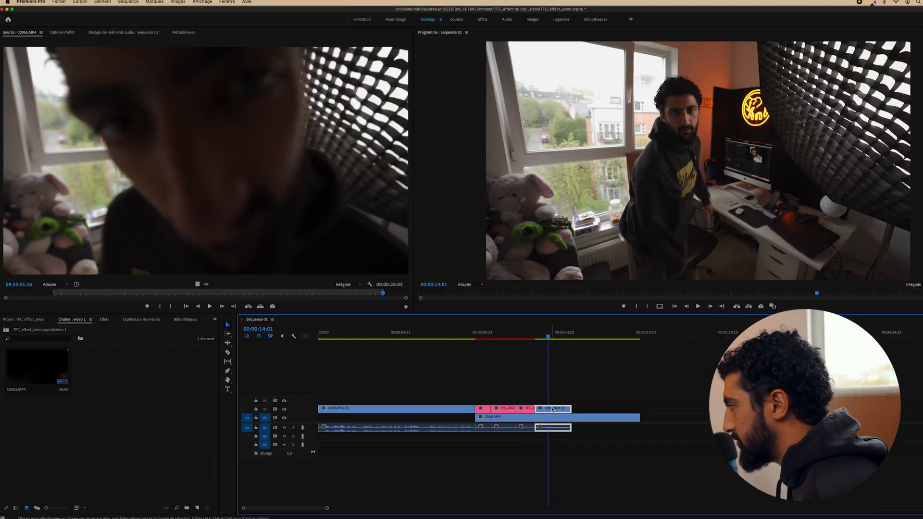
left_click(557, 399)
left_click_drag(554, 412, 554, 402)
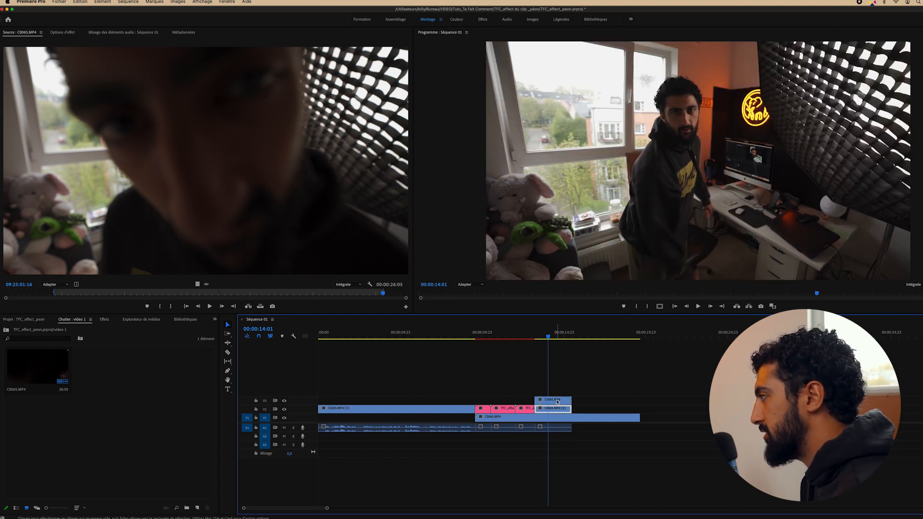
Replace the V3 copy with an After Effects composition and paint Roto Brush strokes on the person's arm and outline
right_click(557, 402)
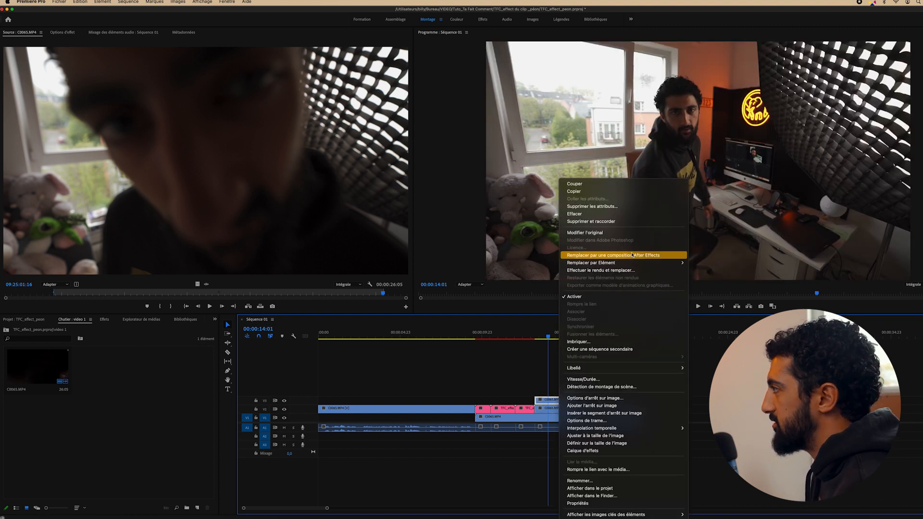
left_click(611, 255)
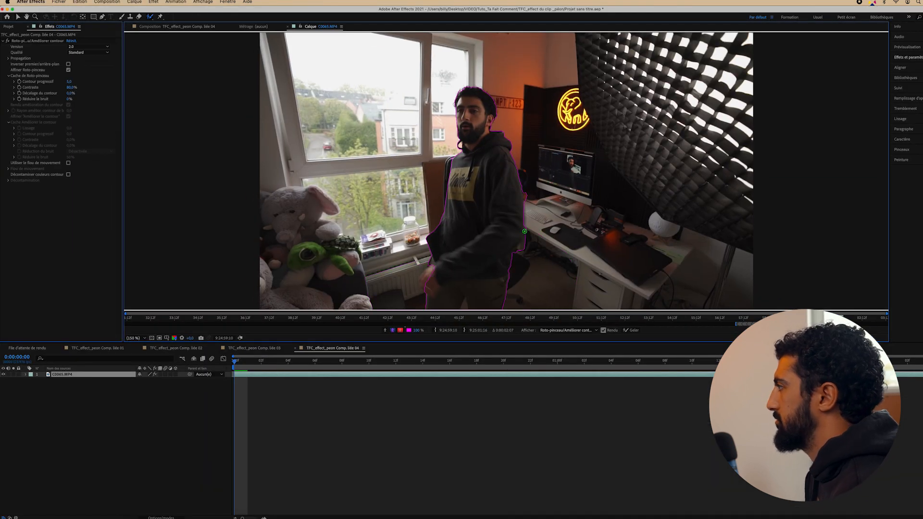
key("Page_Down")
key("Page_Down")
key("Page_Down")
key("Page_Down")
key("Page_Down")
left_click_drag(378, 220, 371, 224)
key("Page_Down")
key("Page_Down")
left_click_drag(353, 189, 315, 193)
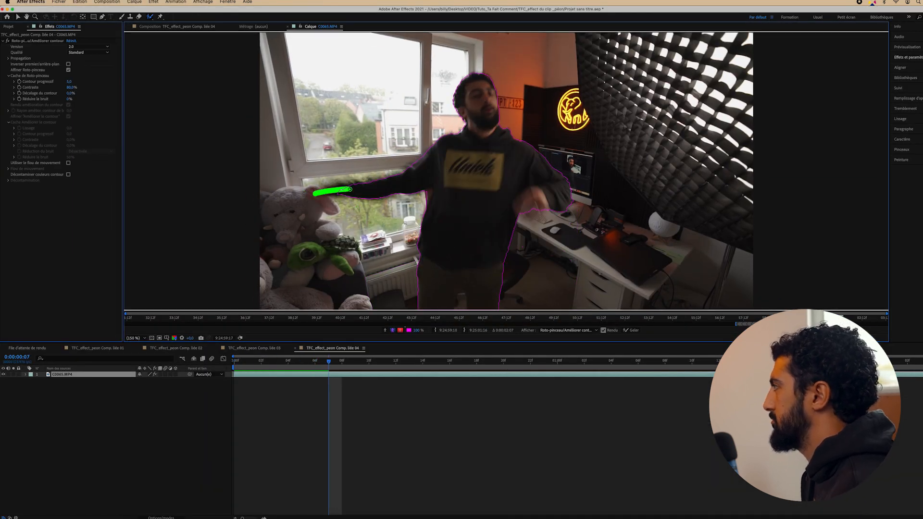
key("Page_Down")
Correct the person's outline on the following frames and freeze the Roto Brush matte
left_click_drag(264, 179, 307, 183)
key("Page_Down")
left_click_drag(262, 144, 288, 158)
key("Page_Down")
key("Page_Down")
left_click_drag(558, 152, 576, 158)
key("Page_Down")
key("Page_Down")
key("Page_Down")
key("Page_Down")
key("Page_Down")
key("Page_Down")
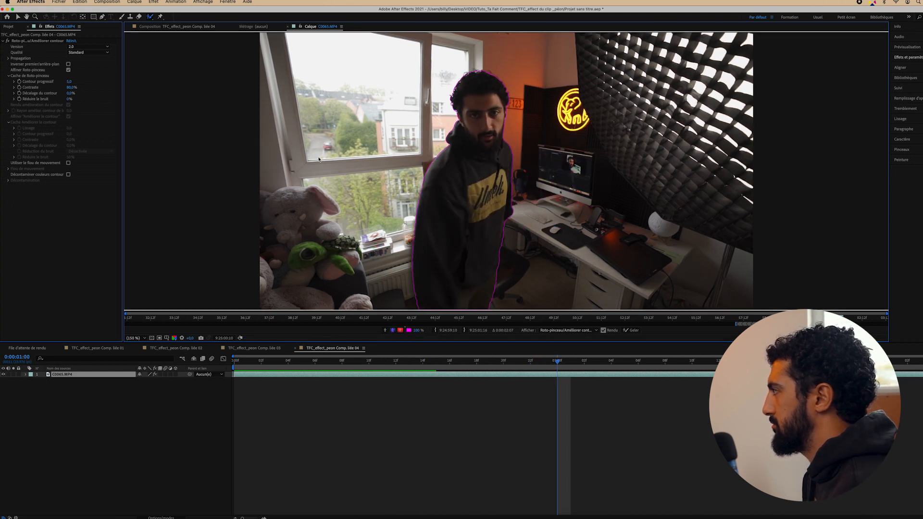
left_click(631, 330)
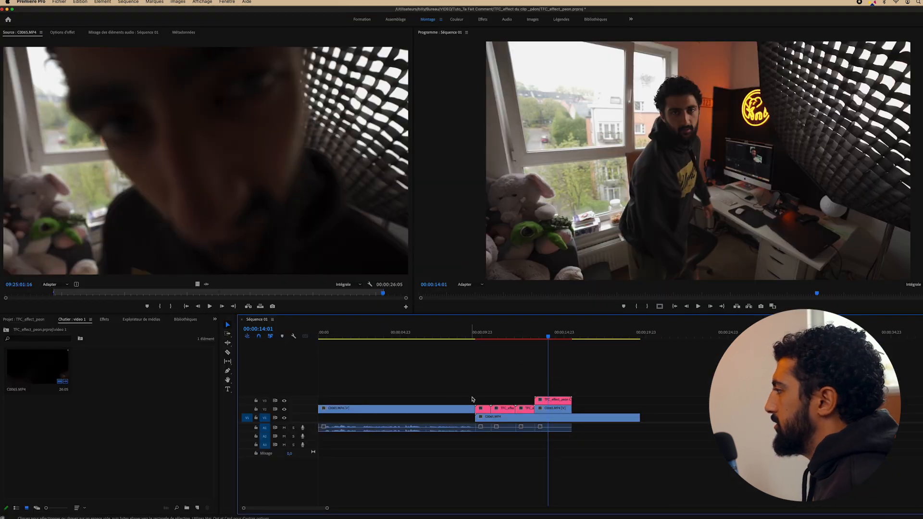
Move the pink clone compositions onto V3 and mark an In/Out excerpt of the Vald - Péon song
left_click_drag(477, 391, 527, 407)
left_click_drag(524, 404, 524, 402)
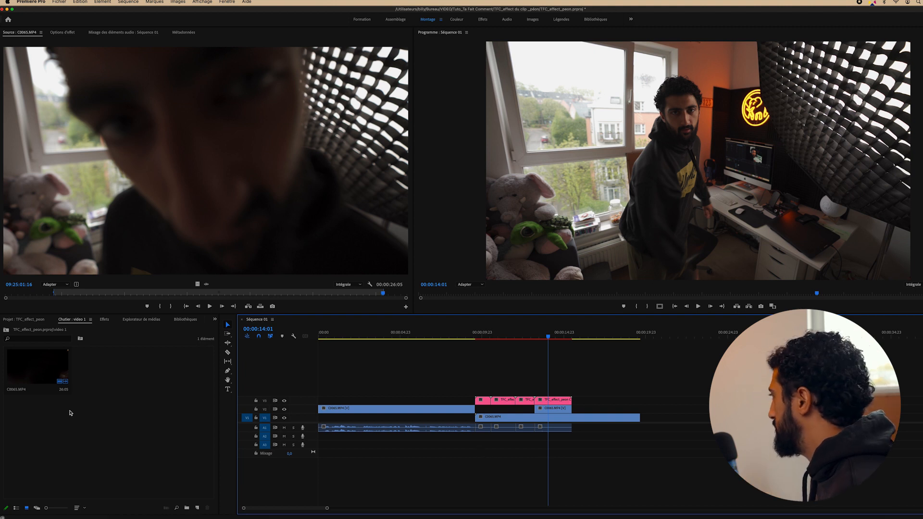
left_click(69, 411)
left_click(26, 319)
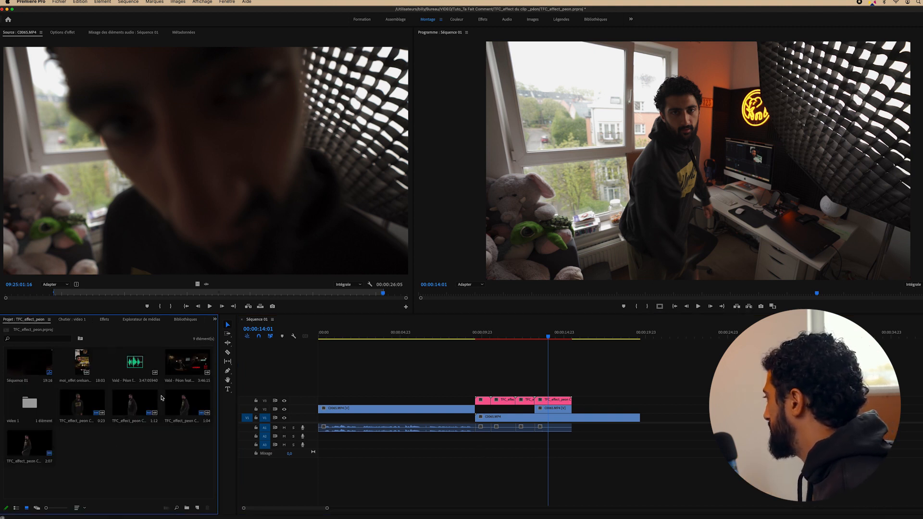
double_click(132, 359)
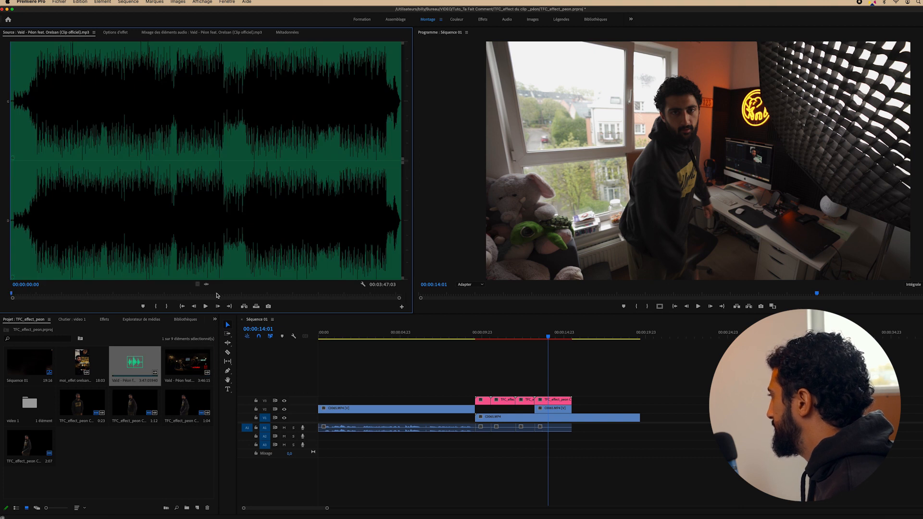
left_click(170, 293)
key("space")
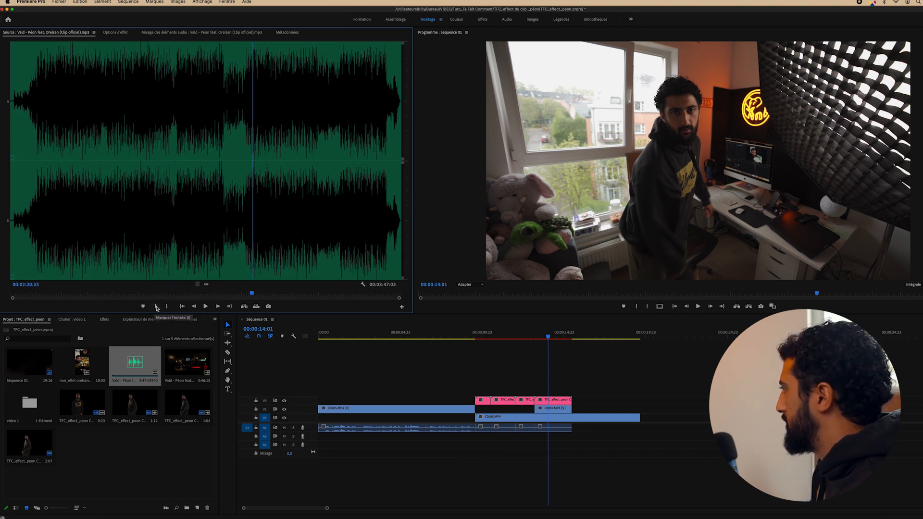
left_click(156, 307)
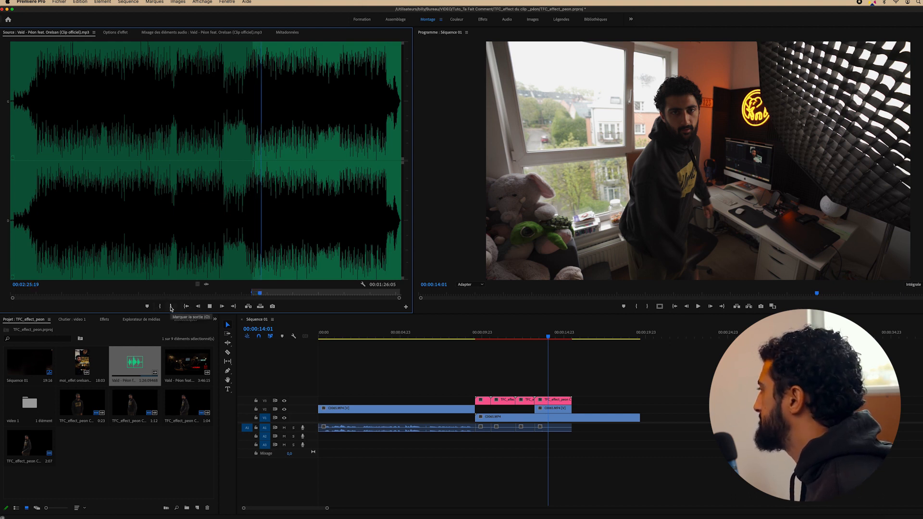
left_click(170, 306)
Place the song excerpt's audio on A2 and align it with the clone moment
left_click_drag(206, 285, 529, 444)
left_click(460, 332)
key("space")
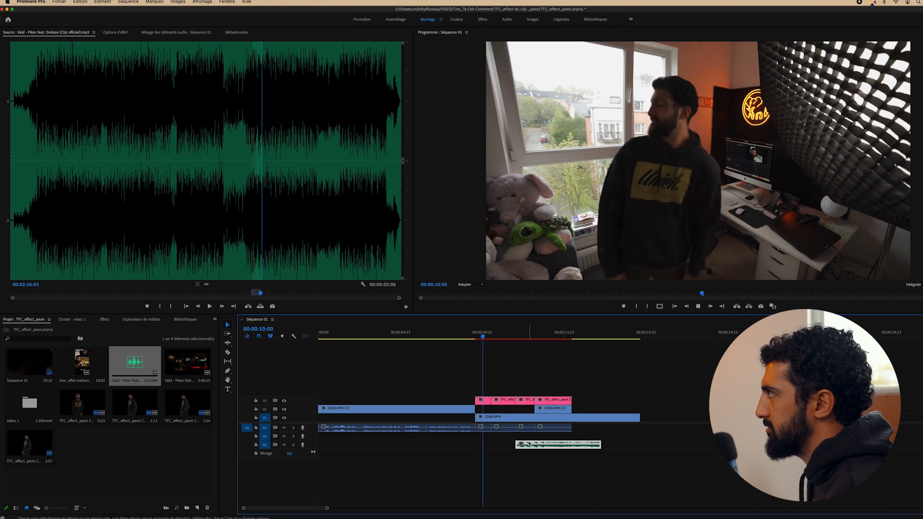
key("Left")
key("Left")
key("Left")
key("Left")
key("Left")
key("Left")
key("Left")
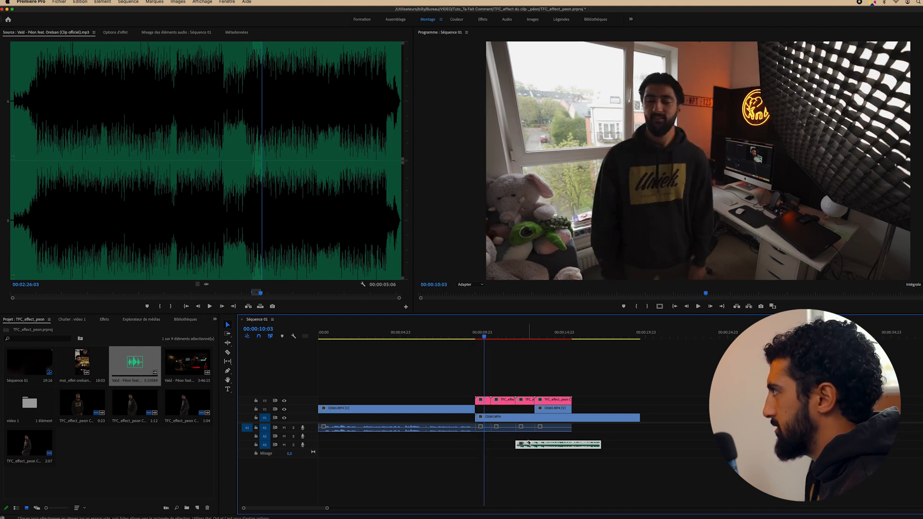
key("Right")
key("Left")
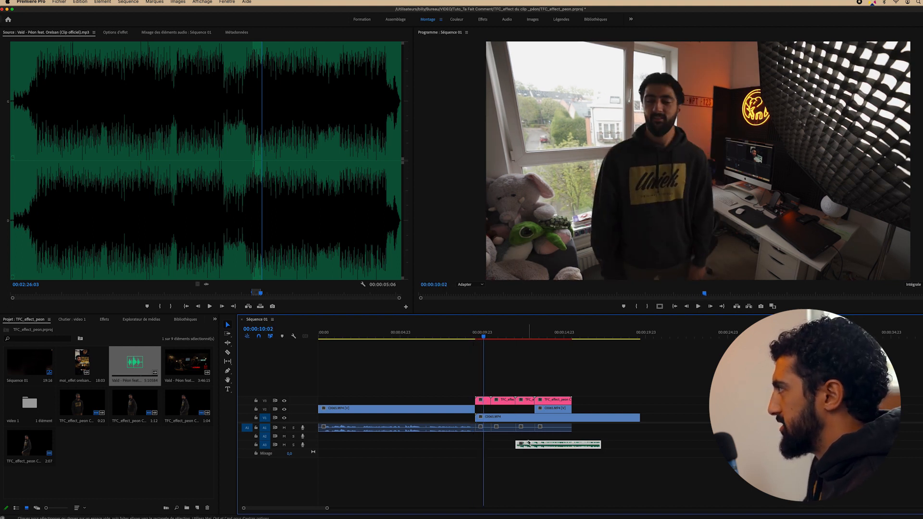
key("Right")
left_click_drag(507, 445, 436, 437)
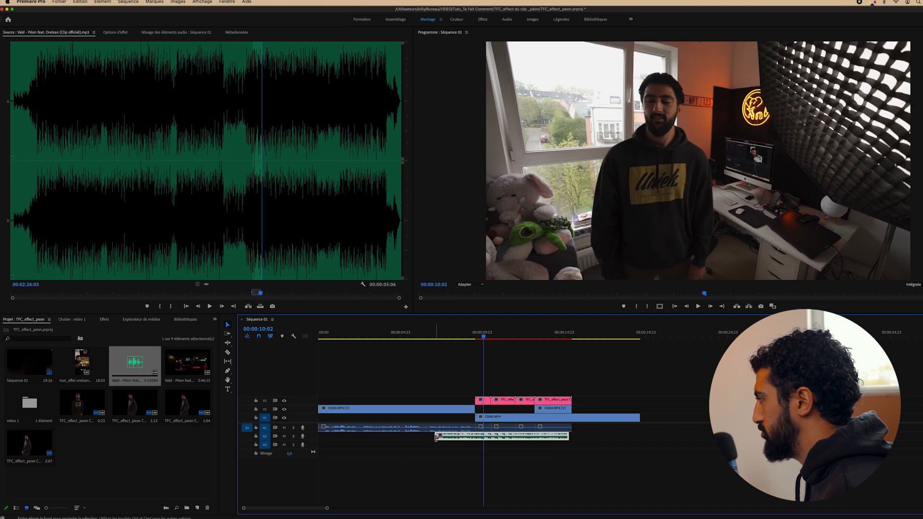
Add a default Constant Power fade-in to the song excerpt and lengthen it to about two seconds
right_click(437, 438)
left_click(463, 486)
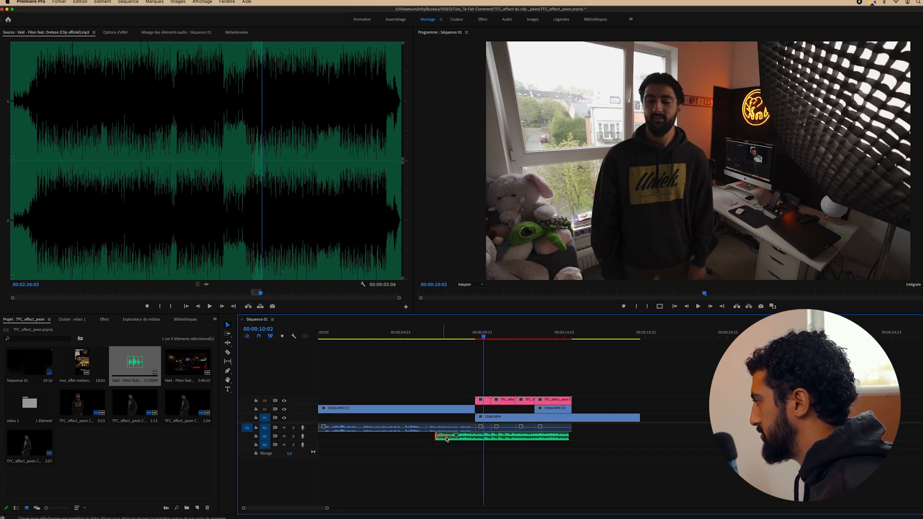
left_click_drag(449, 438, 473, 439)
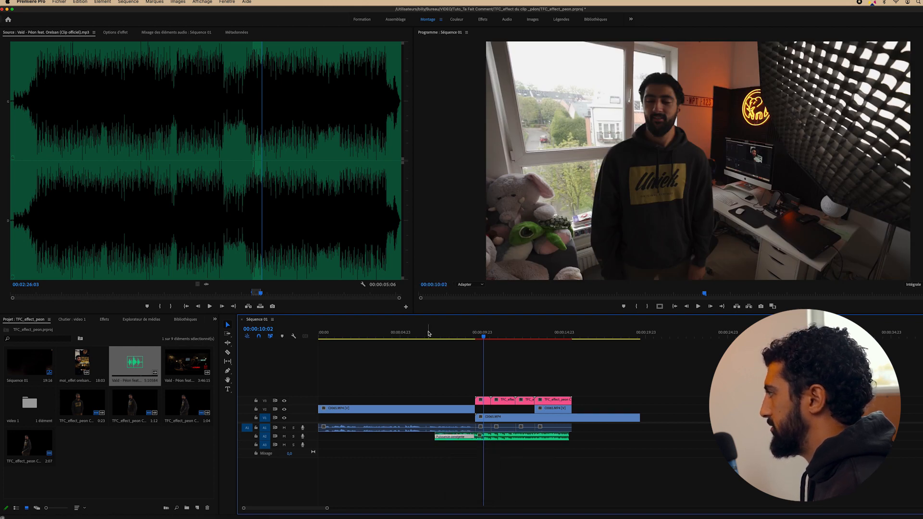
left_click(426, 334)
key("space")
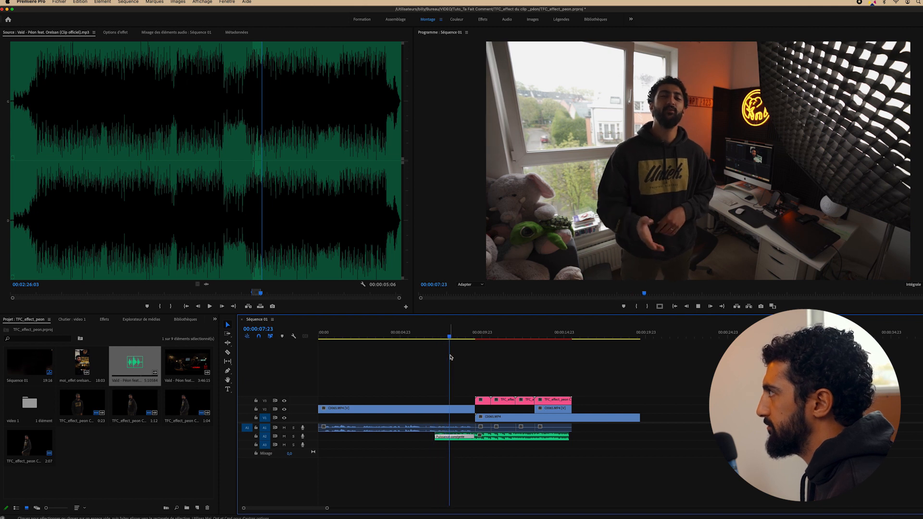
left_click_drag(436, 438, 474, 437)
key("space")
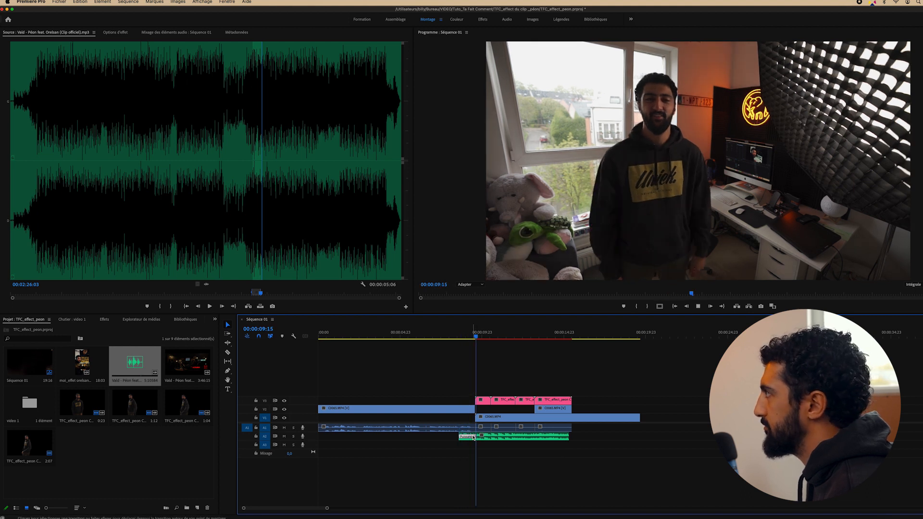
Step frame by frame through the clone cut to review it
left_click(456, 337)
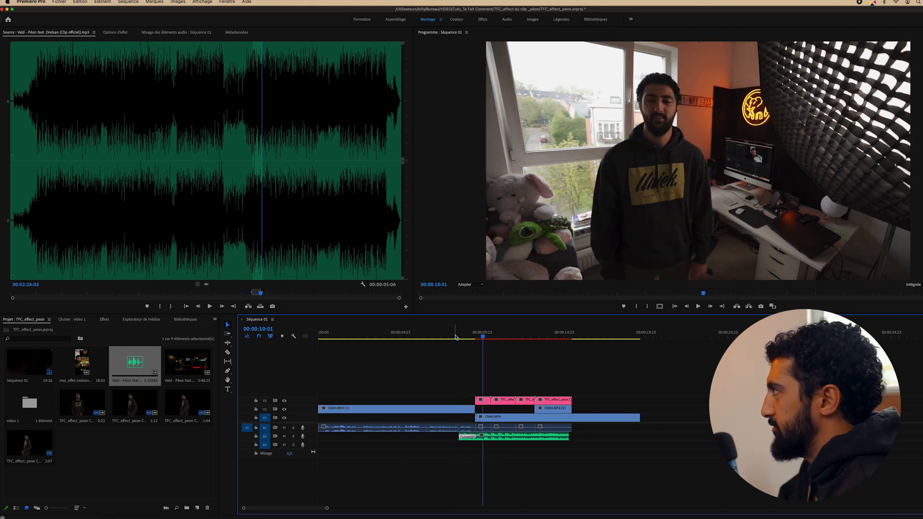
key("Right")
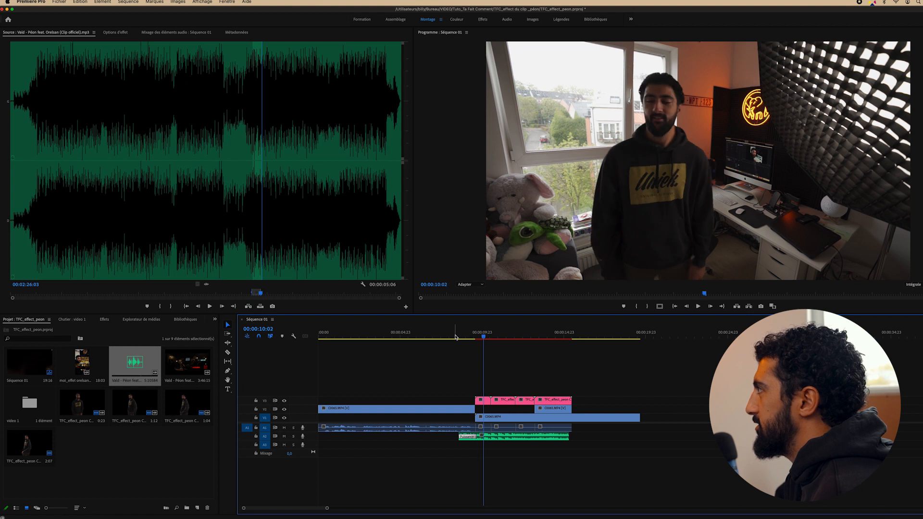
key("Right")
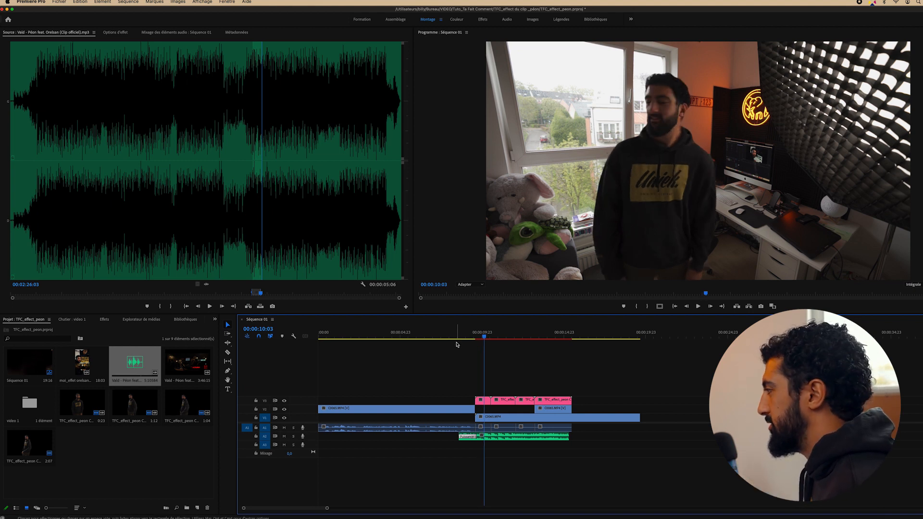
left_click_drag(327, 508, 315, 508)
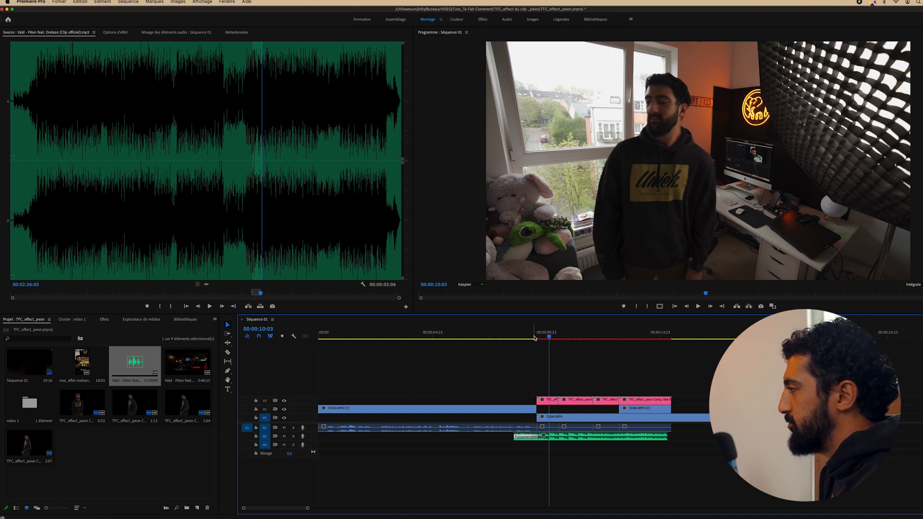
Move the pink clone clip from V3 down to V2, snapping its start to the playhead near 00:00:09:16
left_click_drag(578, 400, 576, 407)
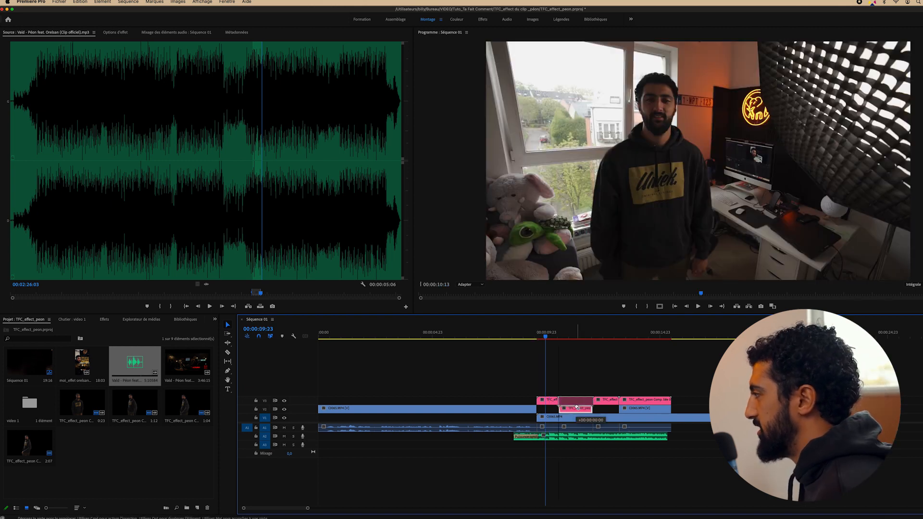
key("super+z")
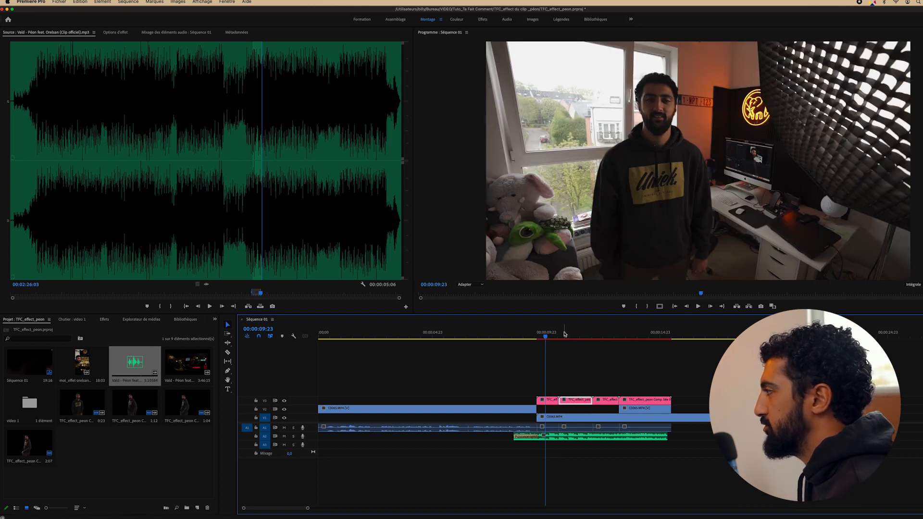
left_click_drag(565, 334, 571, 336)
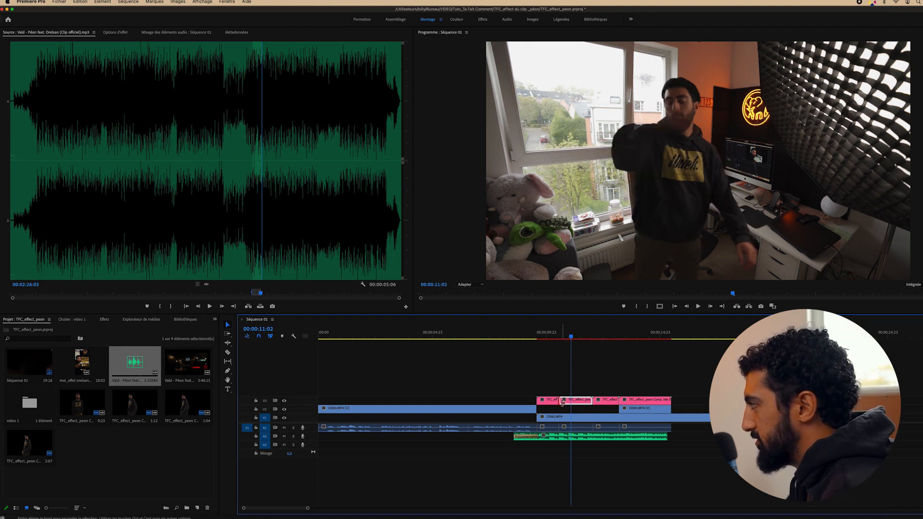
left_click_drag(563, 401, 575, 412)
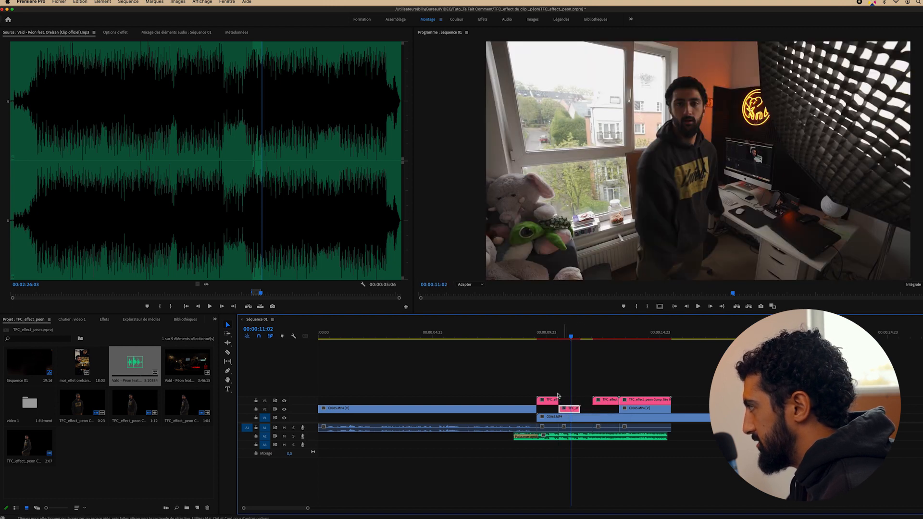
left_click(539, 337)
key("space")
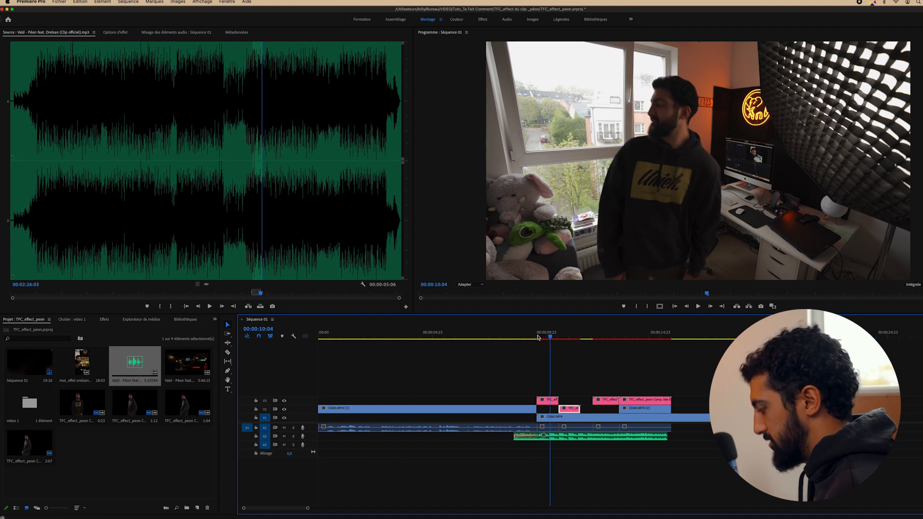
left_click_drag(569, 410, 518, 399)
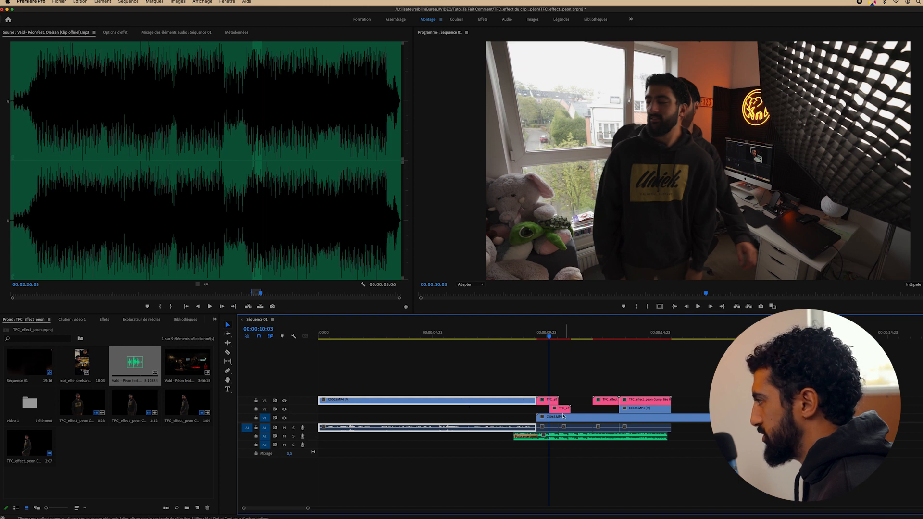
Zoom the timeline in and start the V2 clone clip six frames earlier
key("=")
left_click_drag(639, 409, 617, 410)
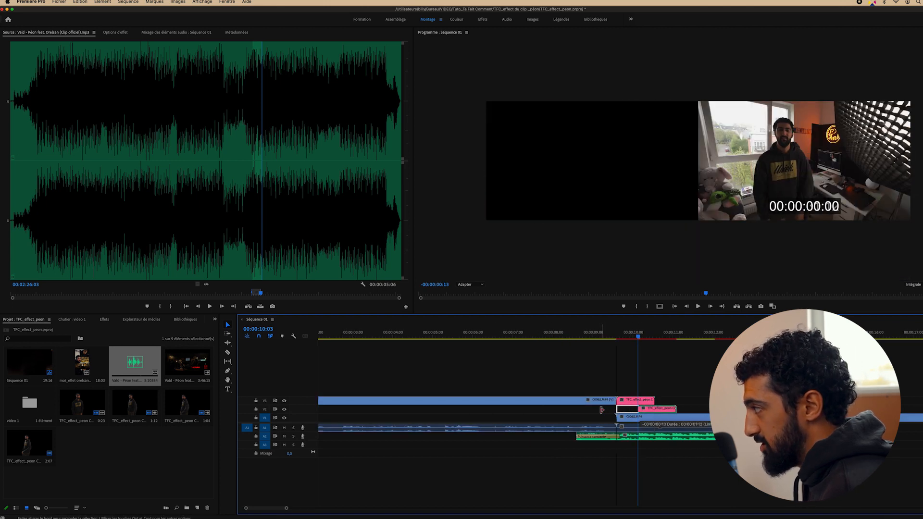
left_click(613, 337)
key("space")
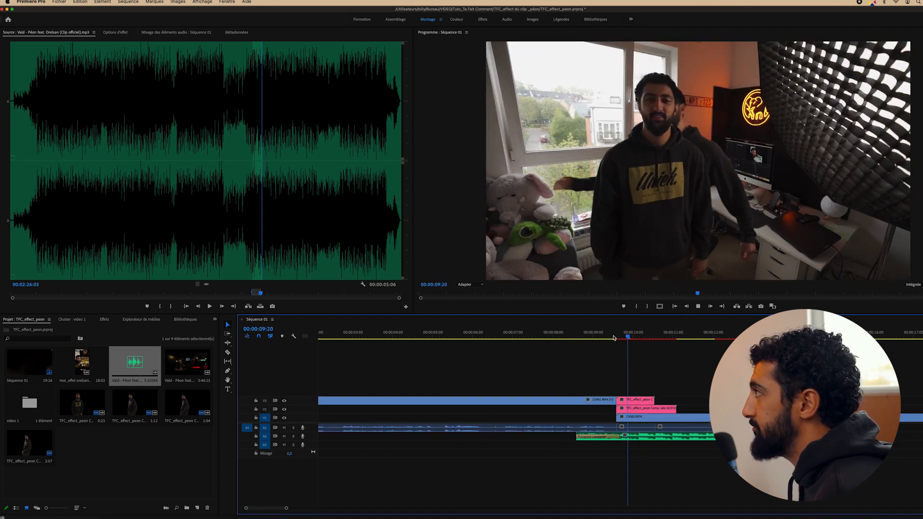
Replay the clone passage from about 00:00:09:12 several times to review the overlap
left_click(616, 335)
key("space")
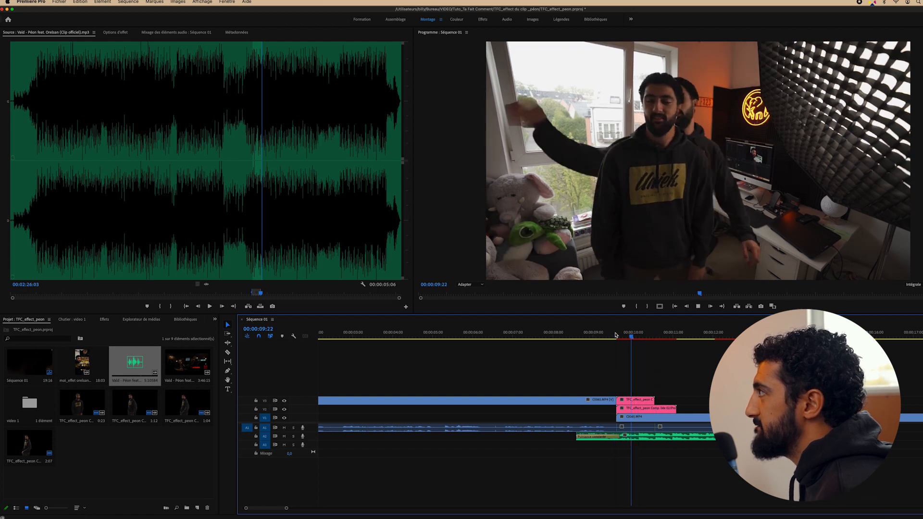
left_click(613, 335)
key("space")
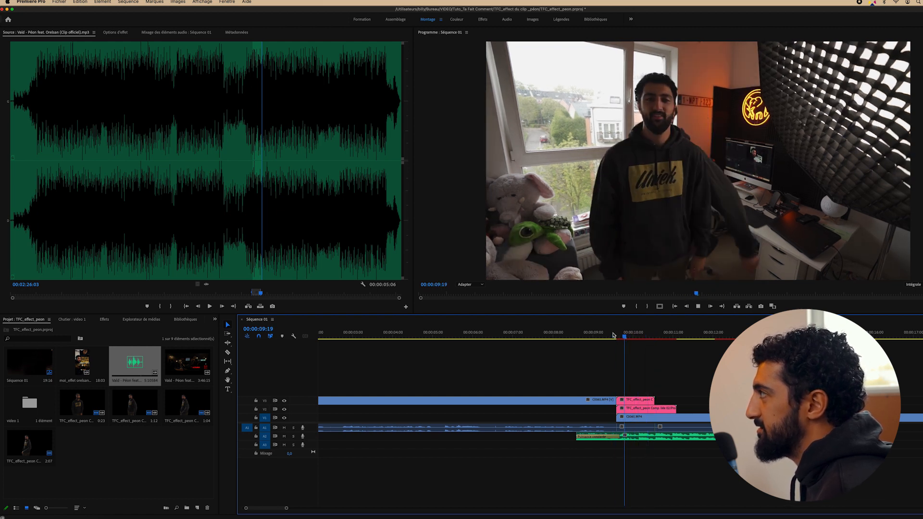
left_click(614, 335)
key("space")
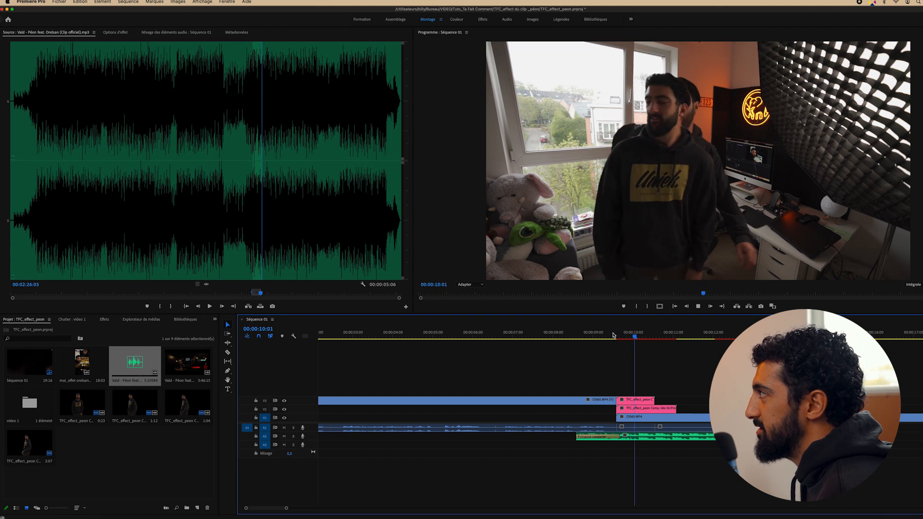
key("space")
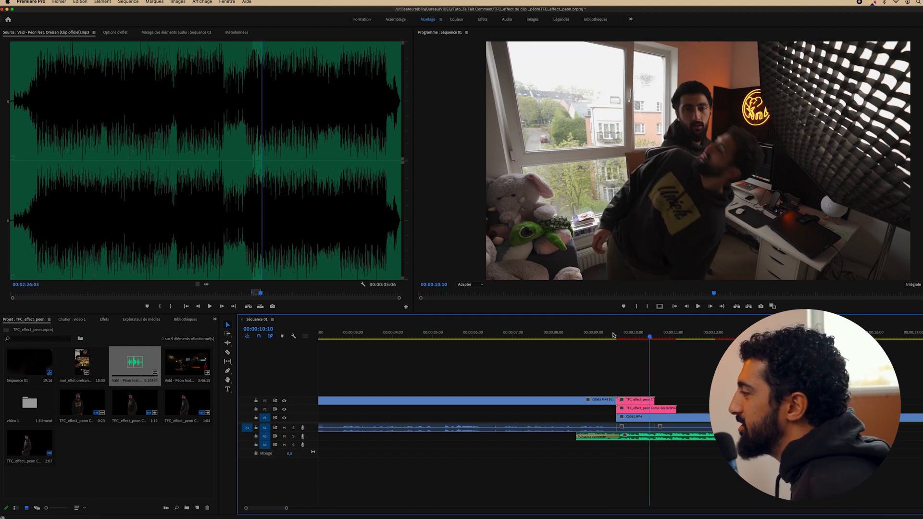
left_click(614, 335)
key("space")
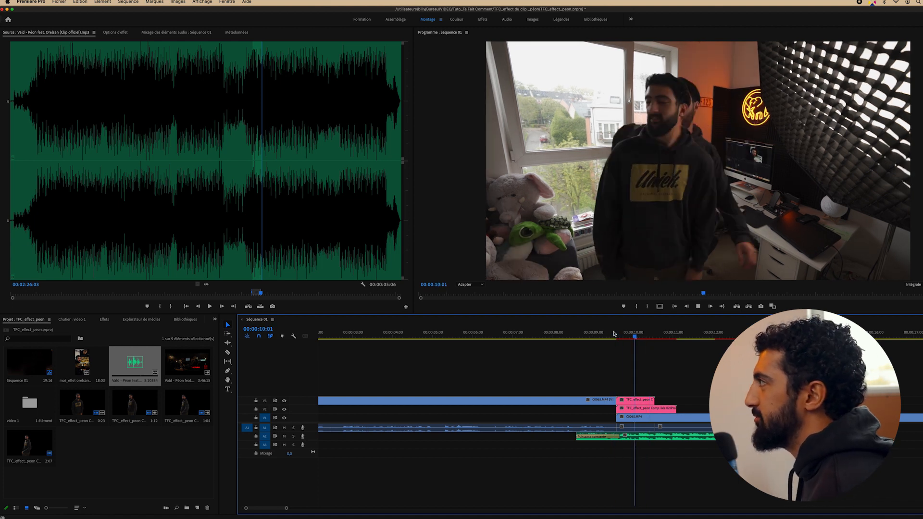
left_click(613, 335)
key("space")
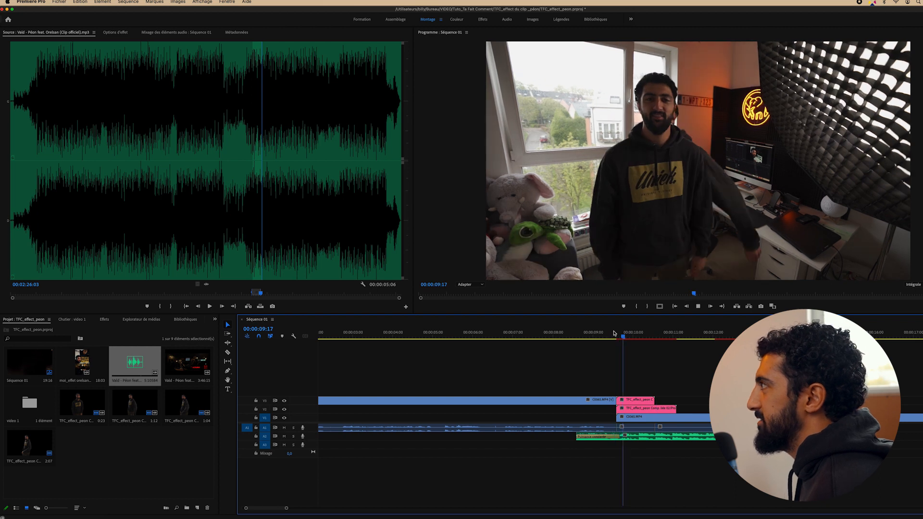
key("space")
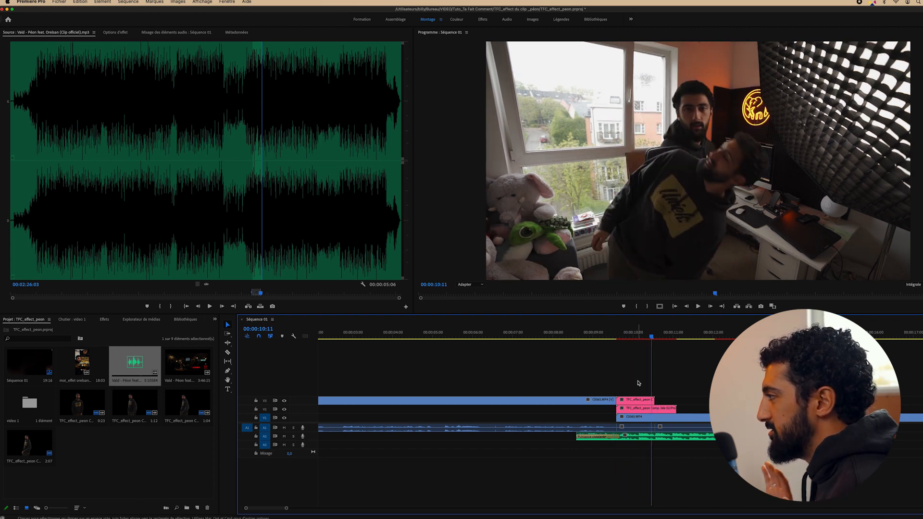
Select C0065, its audio and both pink clones and move them up to tracks V6–V7
left_click_drag(633, 386, 625, 412)
left_click_drag(633, 382, 596, 367)
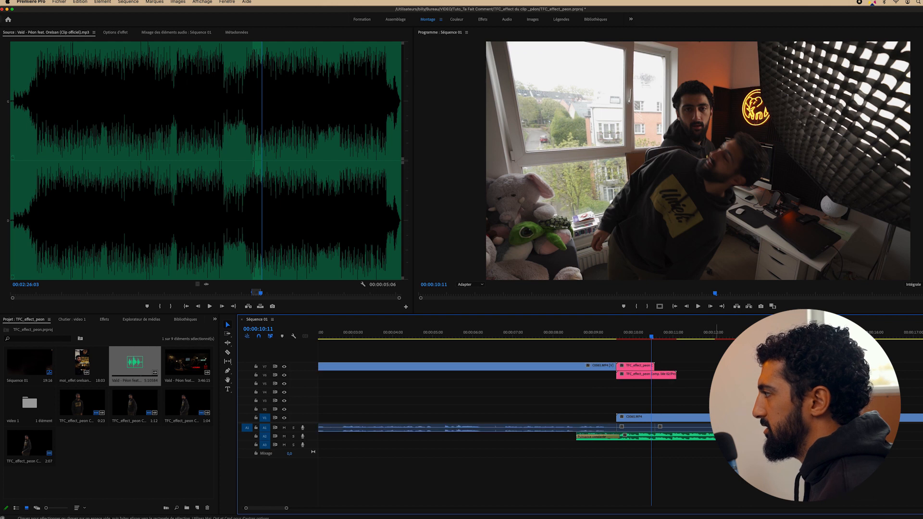
left_click(627, 338)
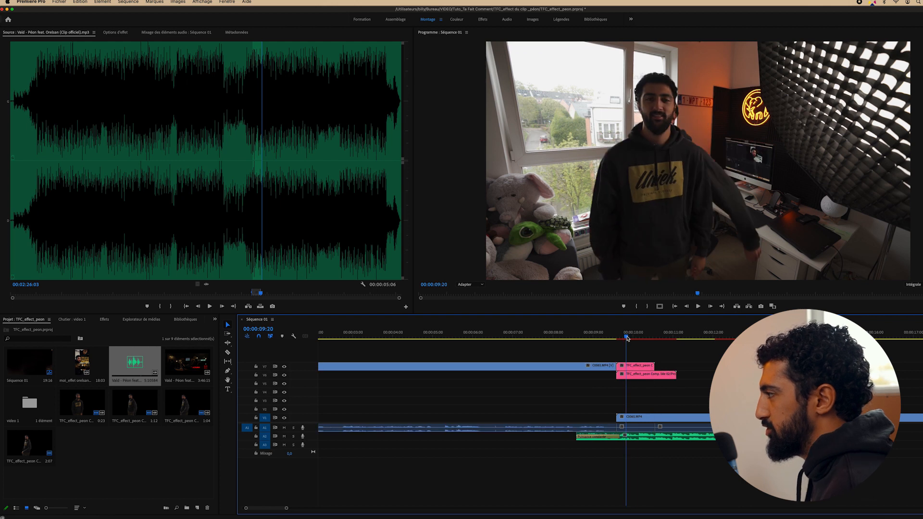
left_click(729, 336)
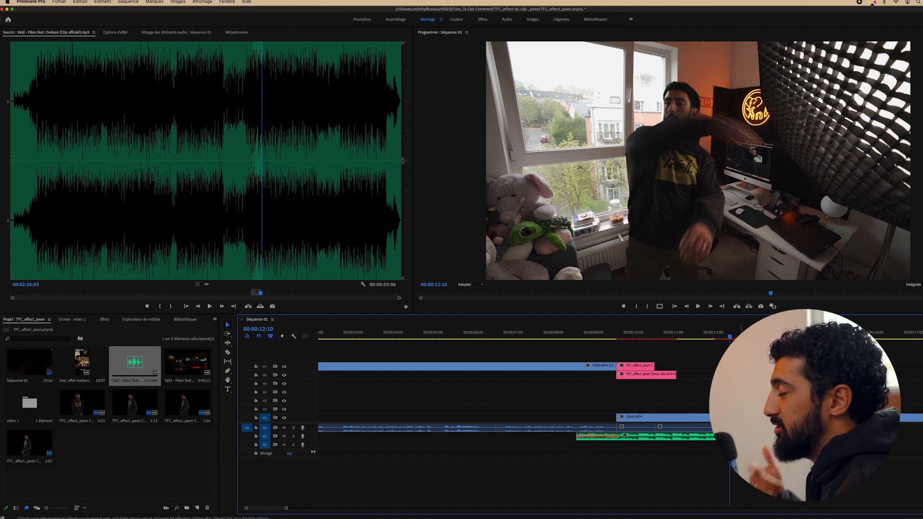
Preview the stacked clones from about 00:00:09:15 and again from 00:00:10:02
left_click(611, 335)
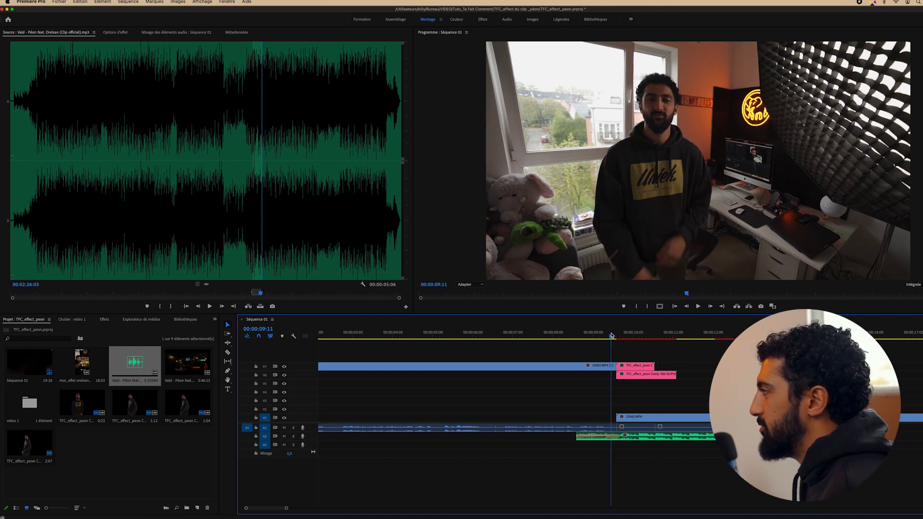
key("space")
left_click(636, 335)
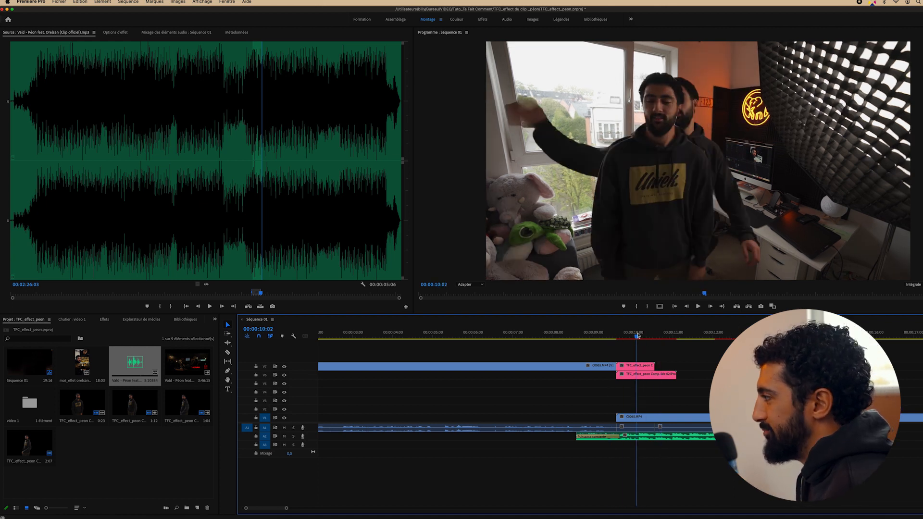
key("space")
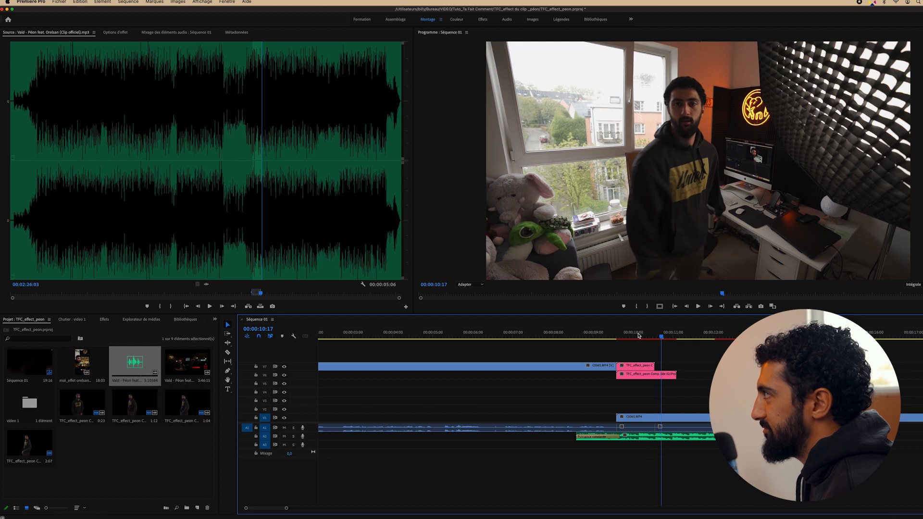
key("space")
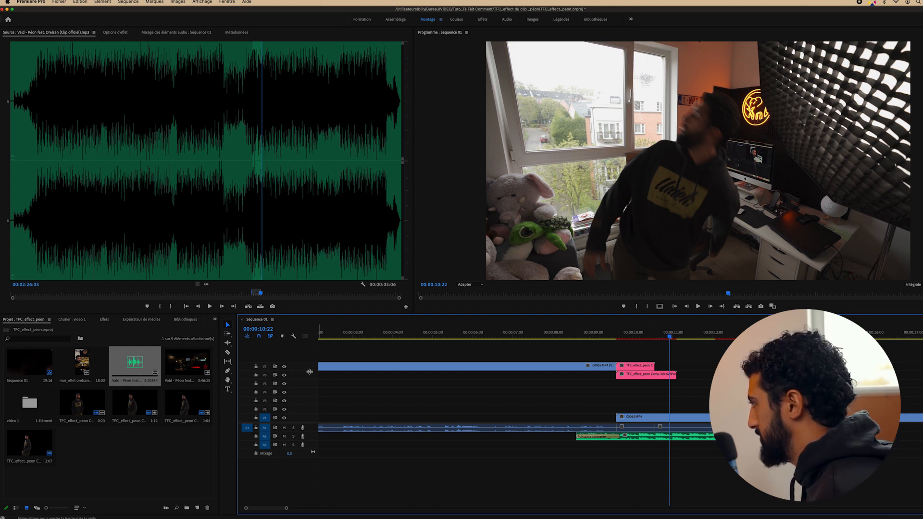
Enlarge Video 6 and display its pink clip's Modification de vitesse > Vitesse keyframe line
left_click_drag(312, 370, 313, 352)
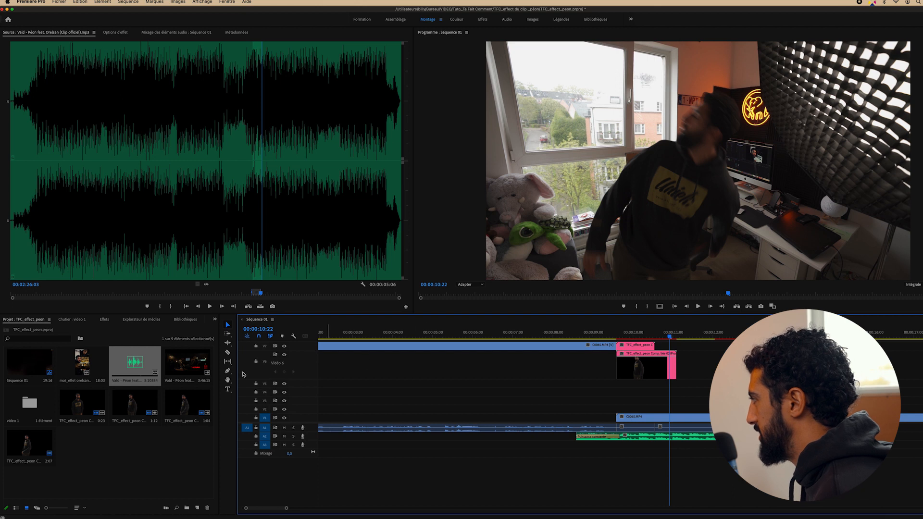
left_click(652, 370)
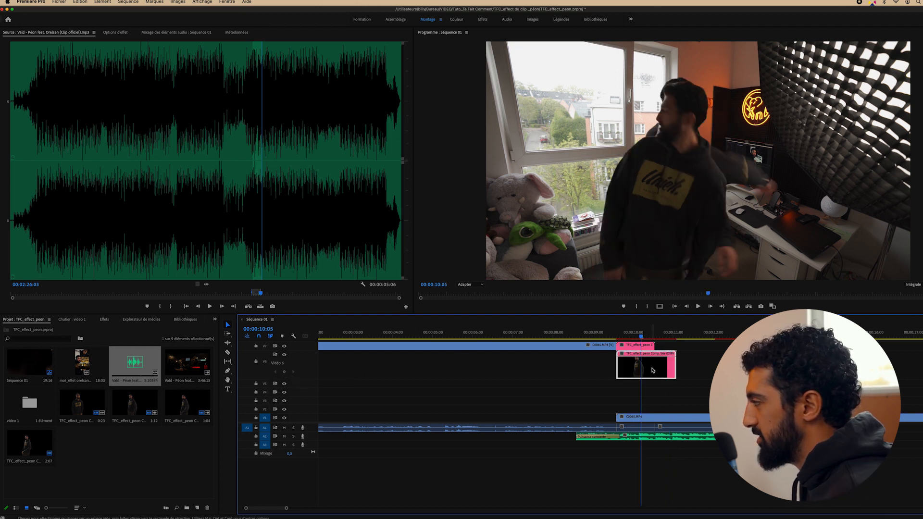
right_click(652, 370)
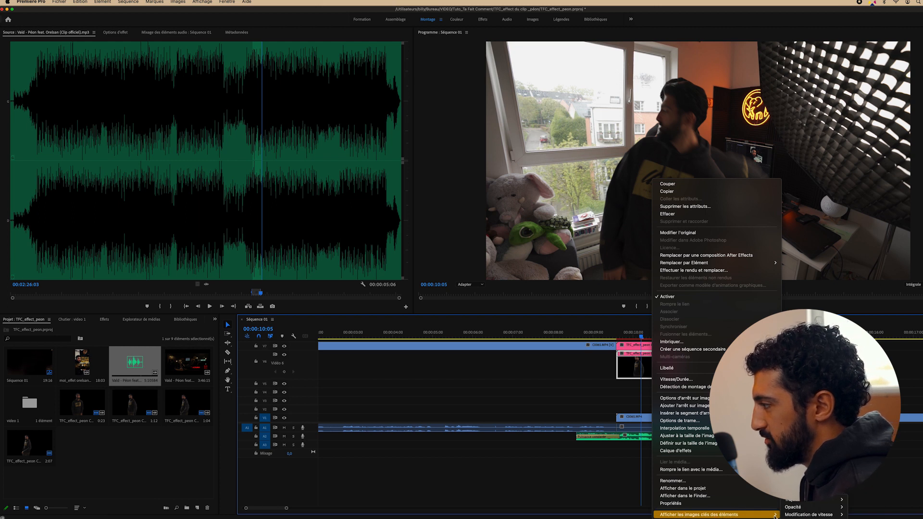
mouse_move(799, 516)
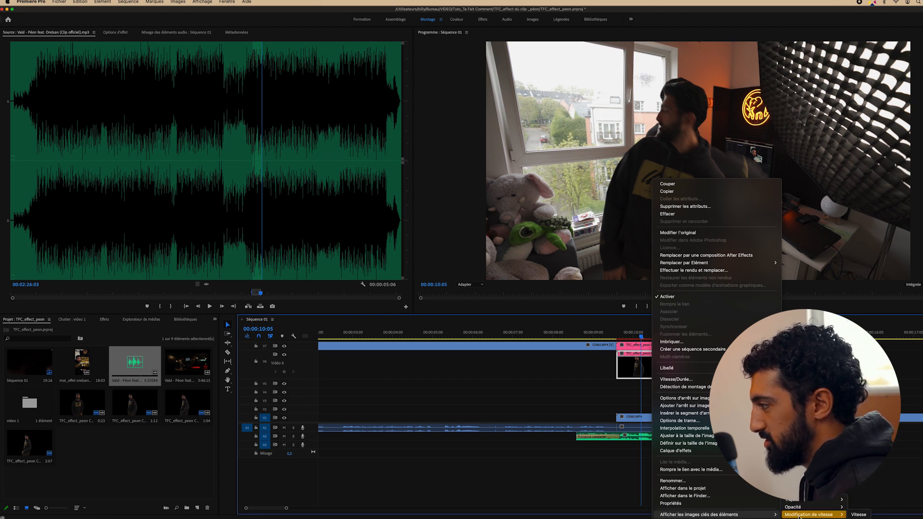
left_click(858, 515)
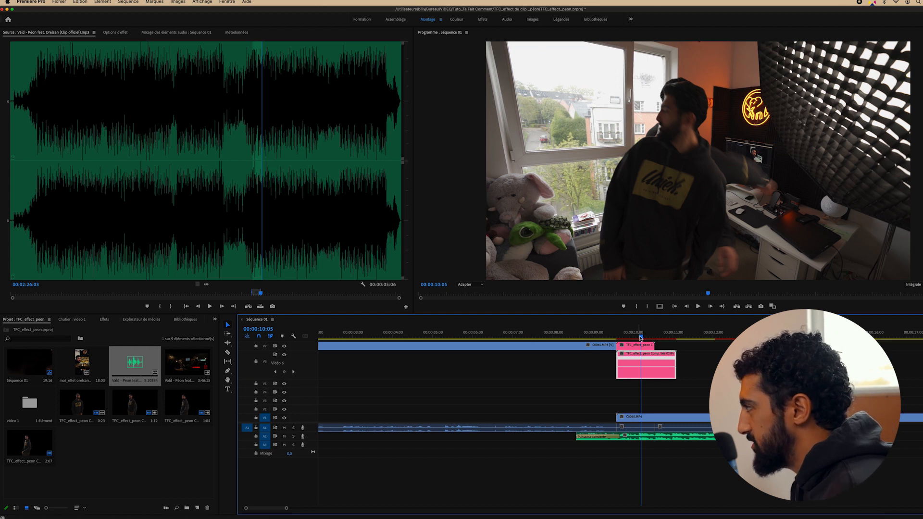
left_click(633, 335)
left_click_drag(633, 337, 641, 336)
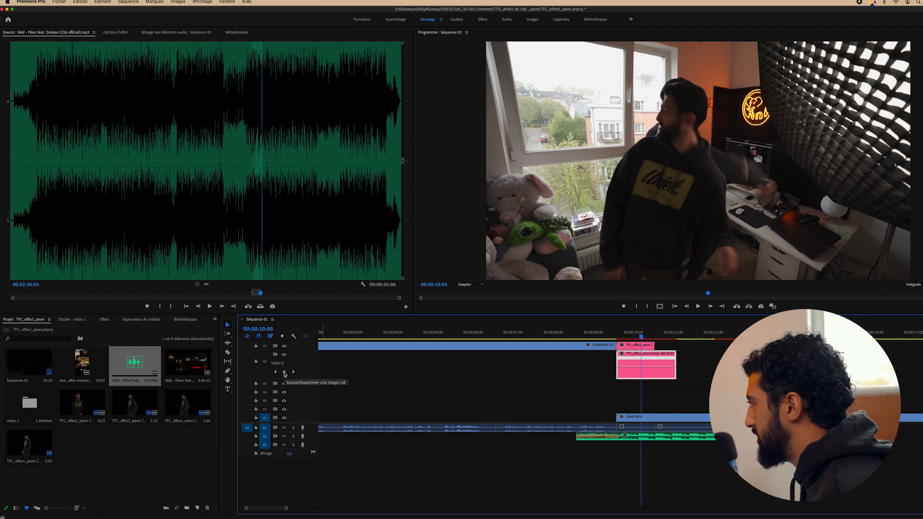
left_click(284, 373)
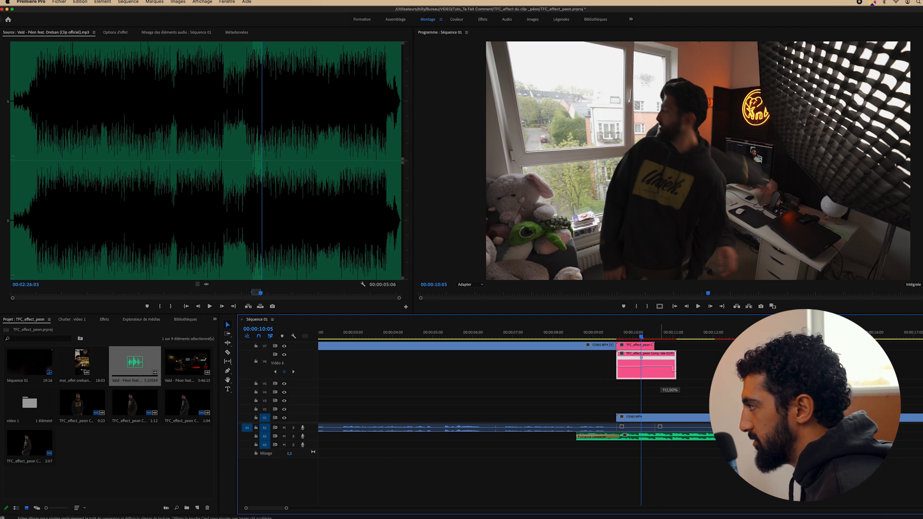
left_click_drag(670, 369, 671, 366)
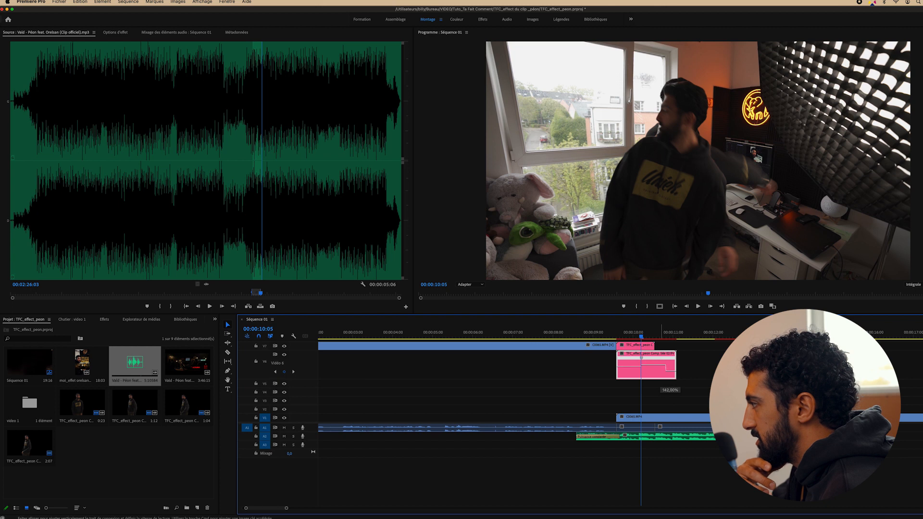
left_click_drag(672, 367, 661, 385)
key("space")
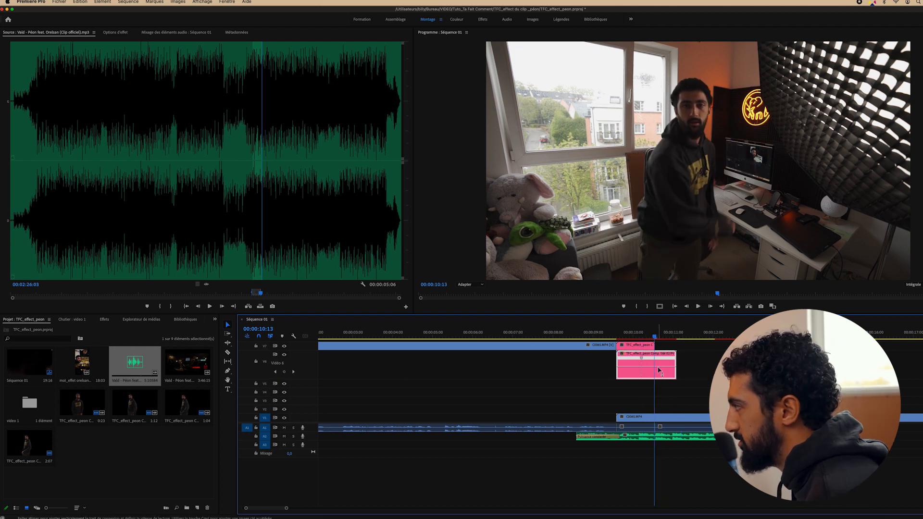
left_click_drag(659, 370, 656, 351)
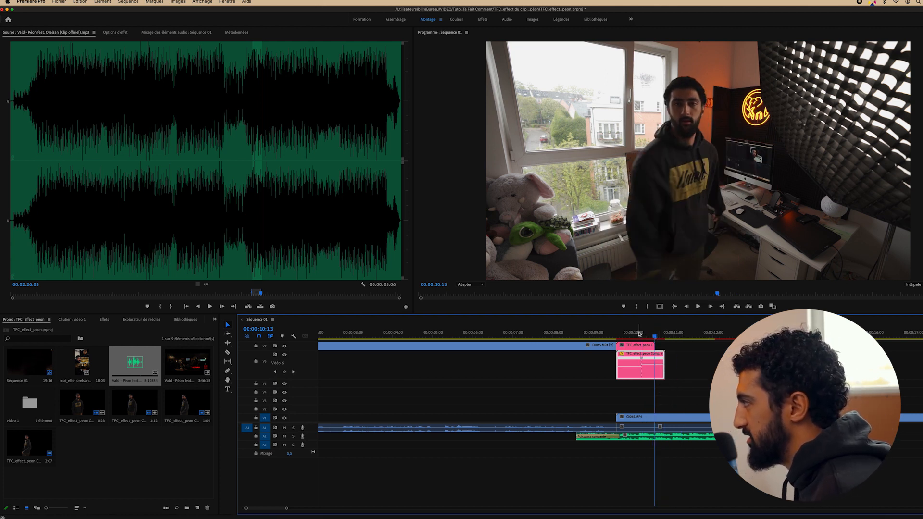
left_click(639, 334)
key("space")
left_click(639, 334)
key("space")
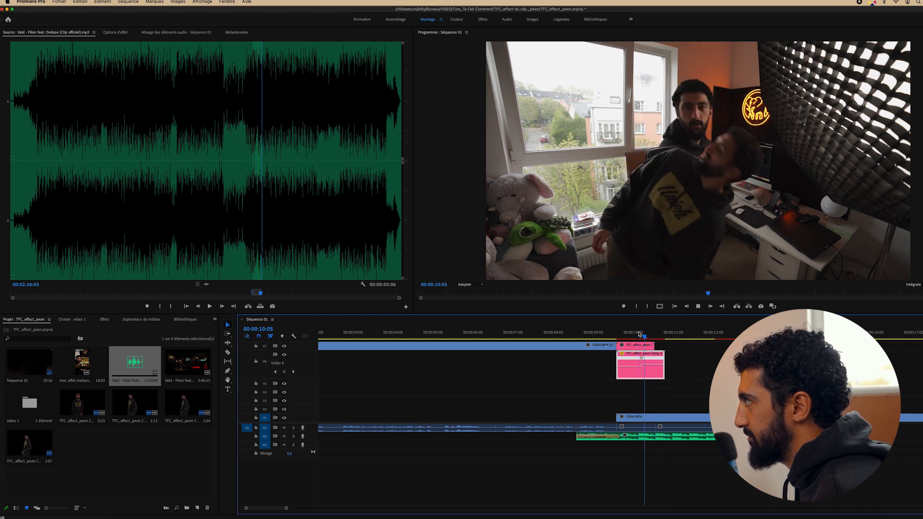
key("space")
key("Left")
key("Left")
key("Left")
key("Left")
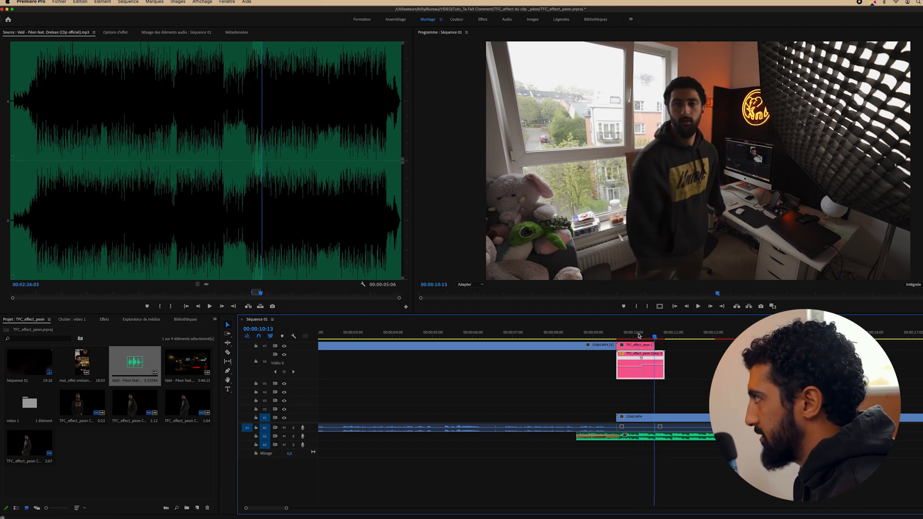
key("Right")
key("Left")
key("Right")
key("Left")
key("Left")
key("Left")
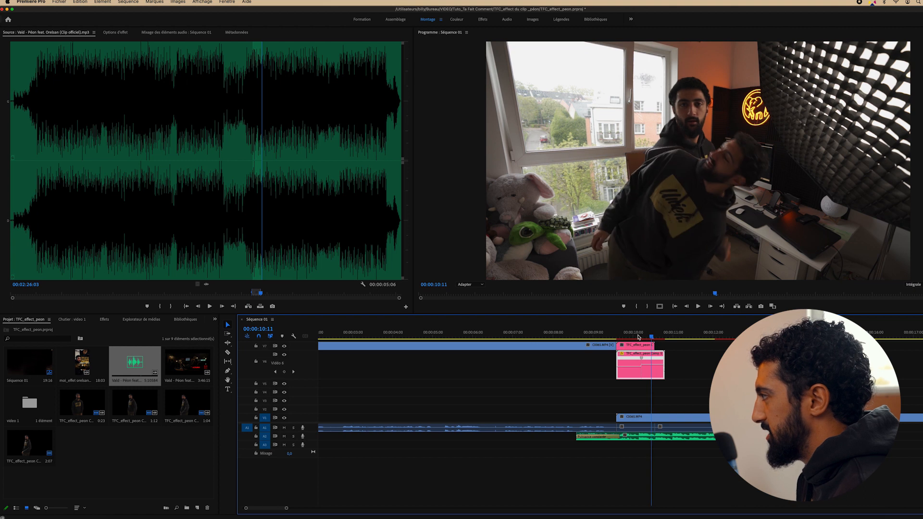
key("Right")
key("Right")
key("Right")
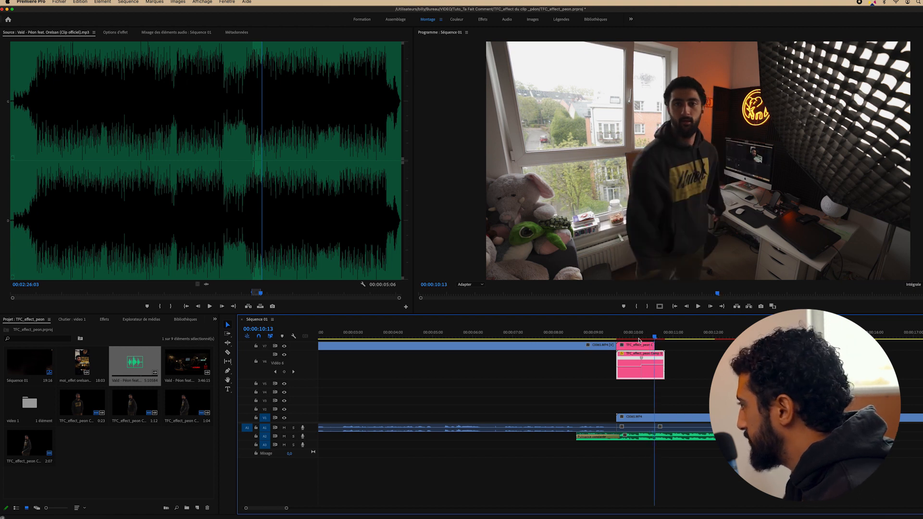
key("Left")
key("Right")
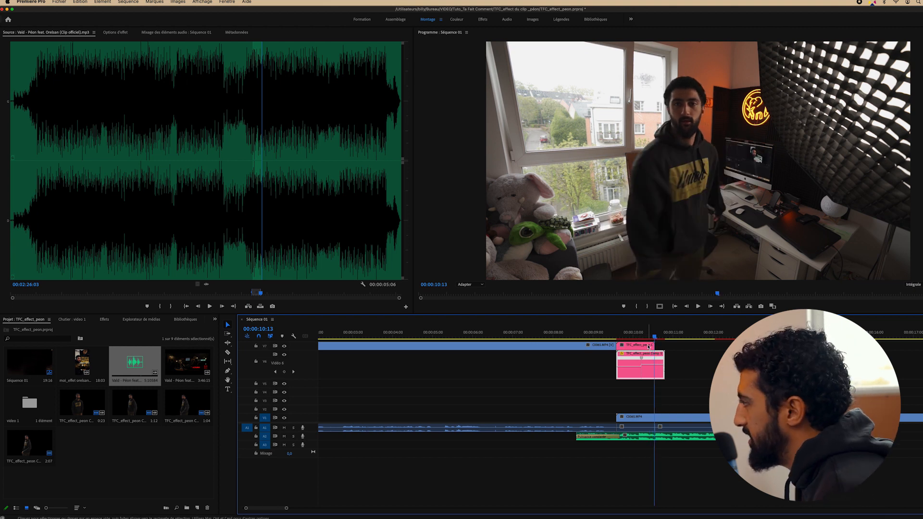
Raise the speed of the Video 6 clone after its first speed keyframe
left_click_drag(246, 508, 272, 510)
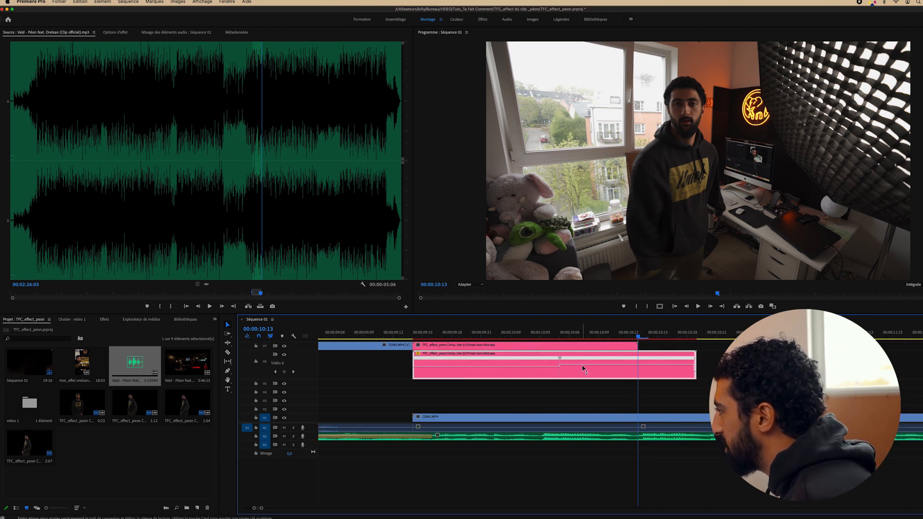
left_click_drag(584, 368, 583, 364)
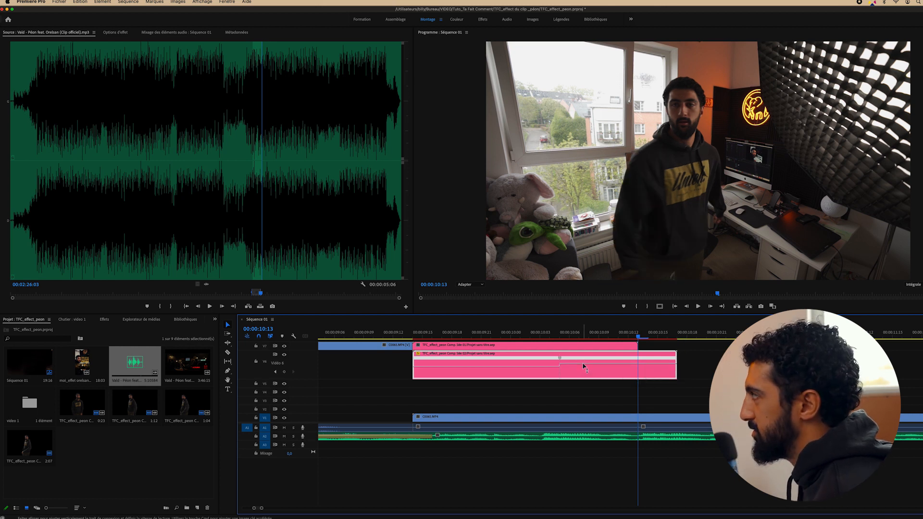
left_click_drag(583, 363, 549, 359)
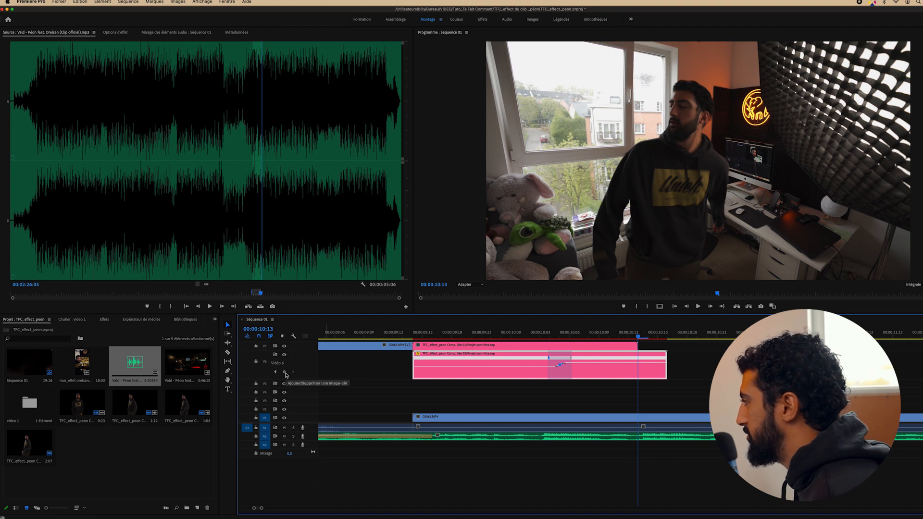
Add a speed keyframe at 00:00:10:14, slow the following section to 88%, and collapse Video 6
key("Right")
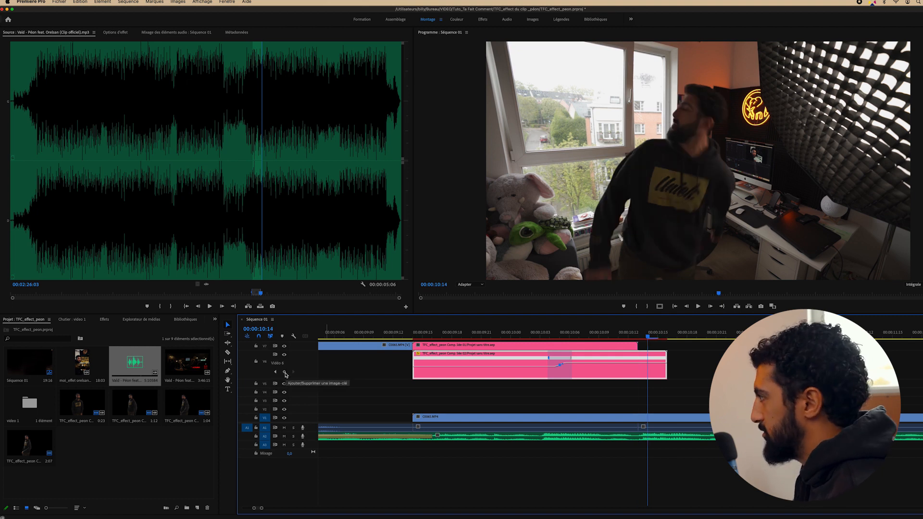
left_click(285, 372)
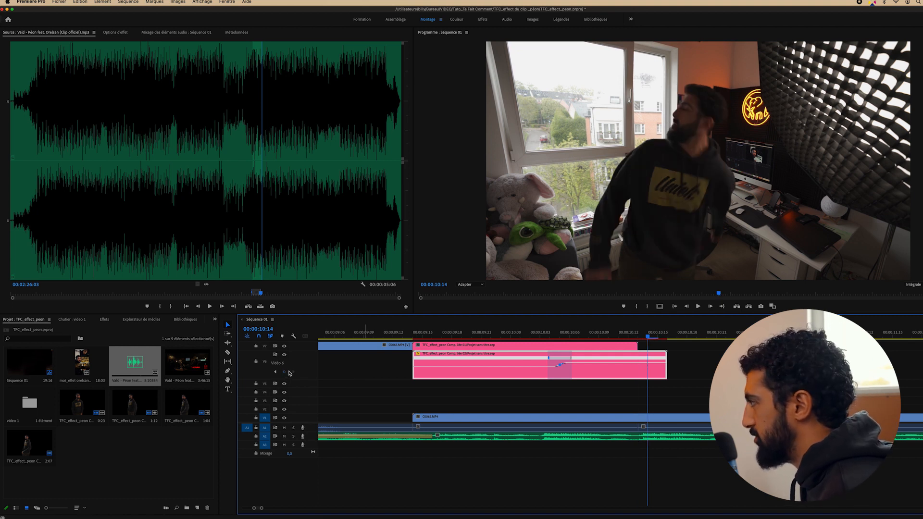
left_click_drag(658, 362, 658, 366)
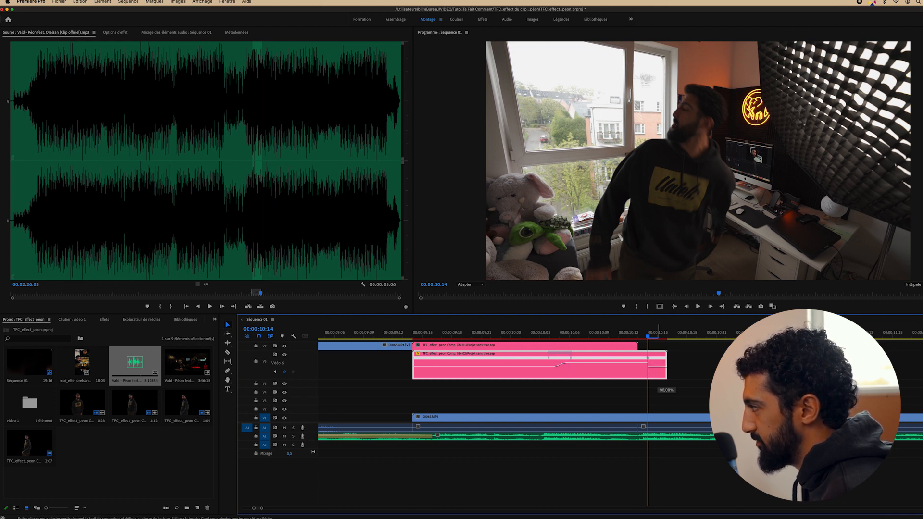
left_click_drag(659, 378, 659, 379)
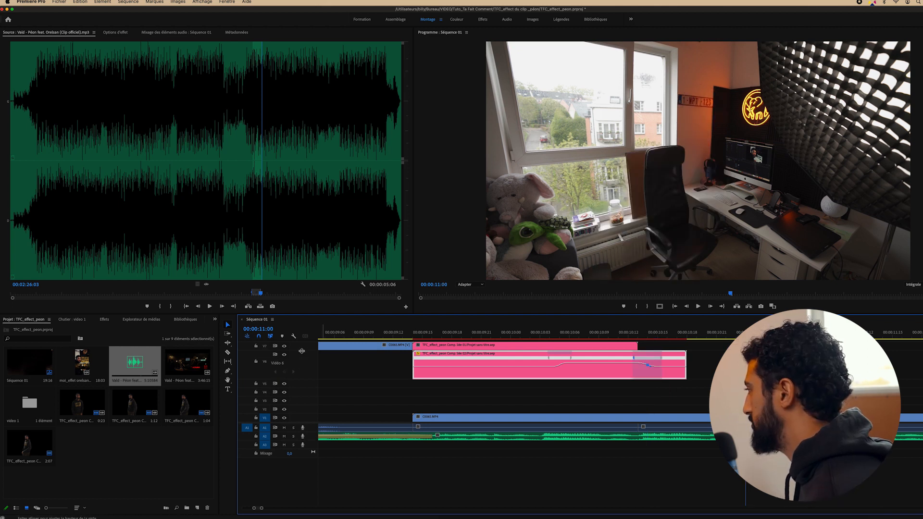
left_click_drag(301, 350, 306, 373)
left_click_drag(261, 508, 279, 508)
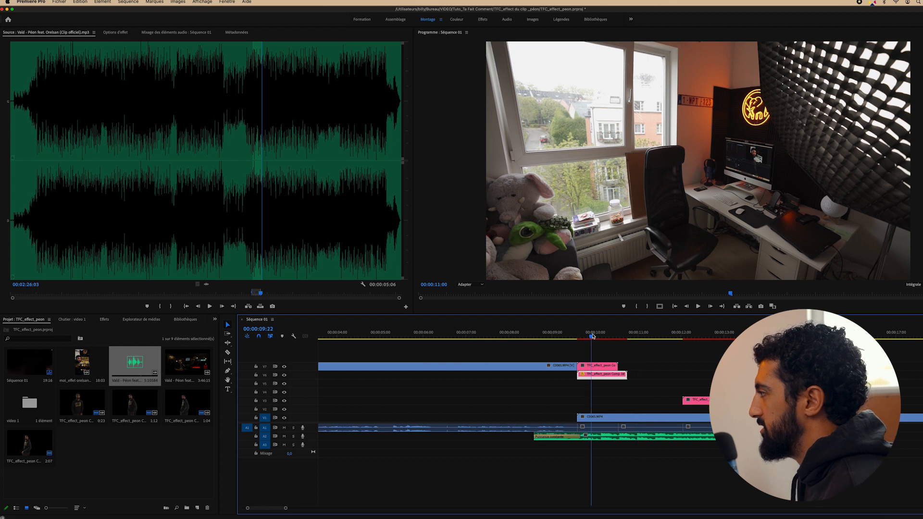
Play back the speed ramp around 10:00 and settle on 10:13
left_click(592, 336)
key("space")
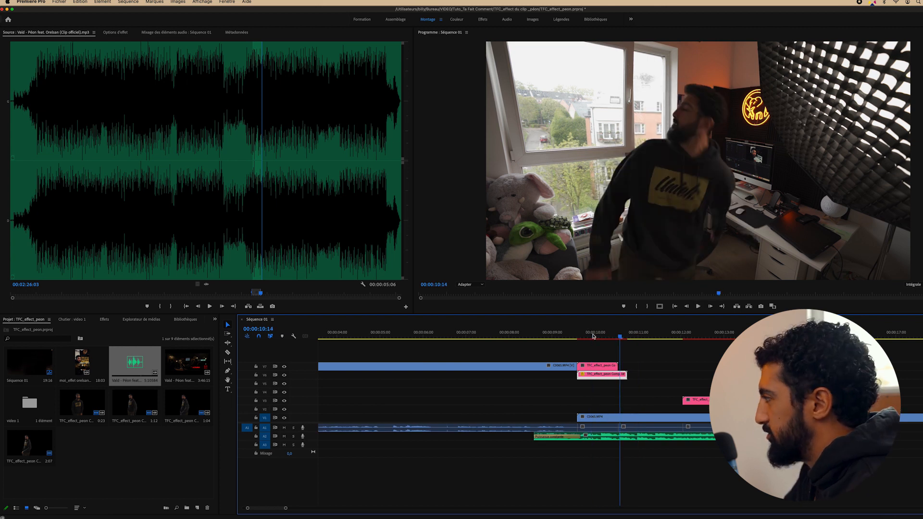
key("Left")
key("Left")
key("Left")
key("Right")
key("Right")
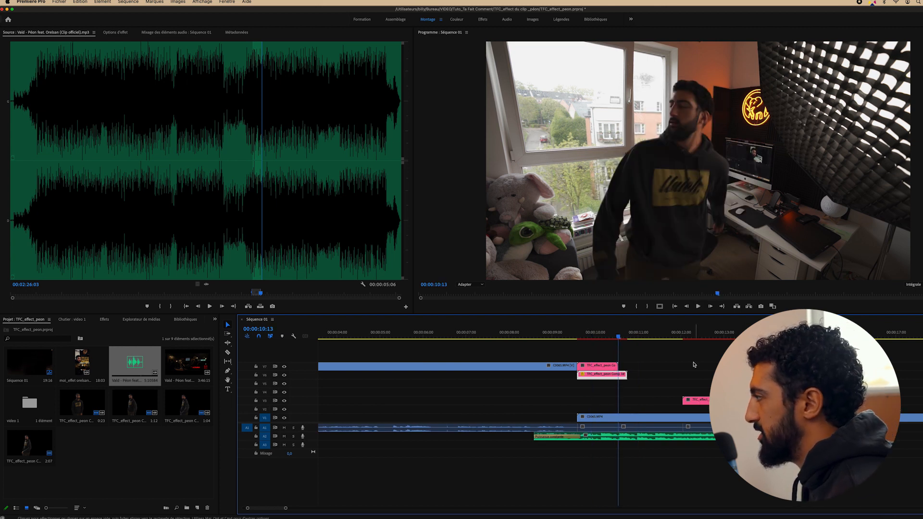
Move the third comp clip up one track and trim its start to about 10:02
left_click_drag(688, 400, 648, 337)
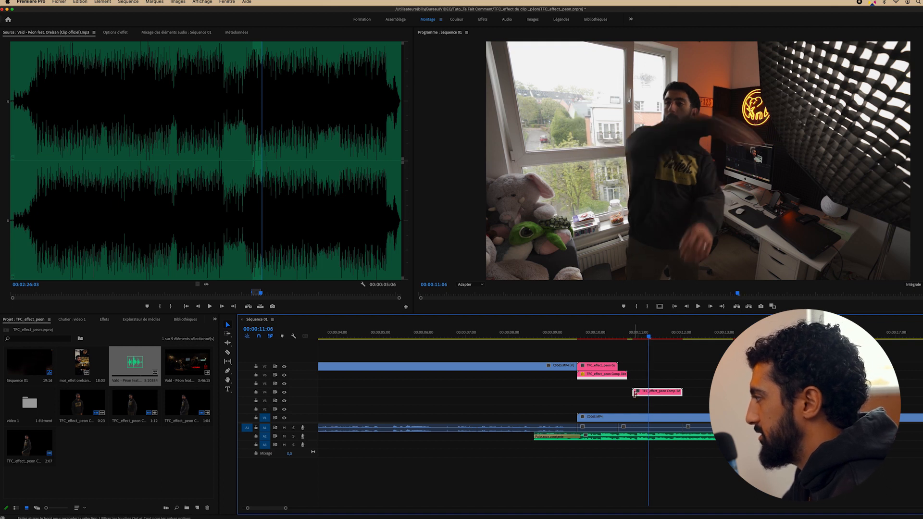
mouse_move(635, 393)
left_mouse_down()
mouse_move(648, 394)
mouse_move(636, 387)
left_mouse_up()
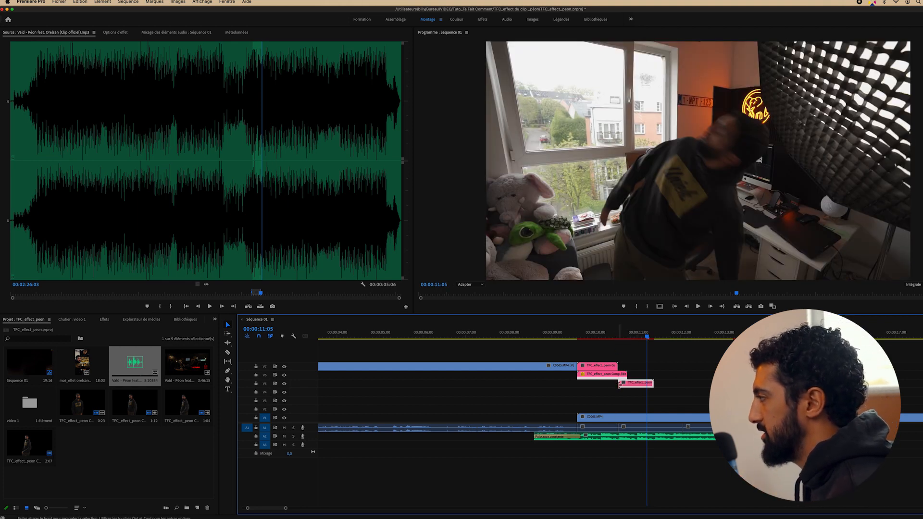
left_click_drag(619, 385, 552, 383)
Play back the layered clones from 10:02 and from 09:13, stopping on 10:23
left_click(598, 334)
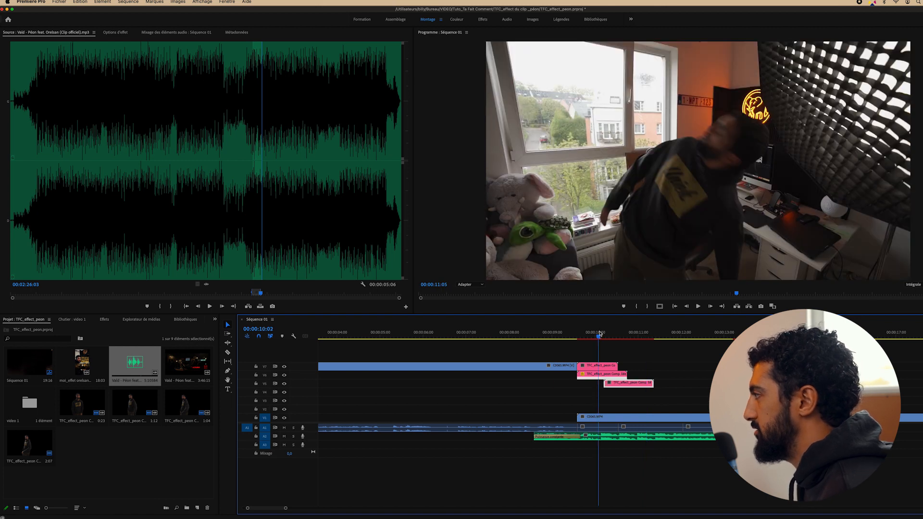
key("space")
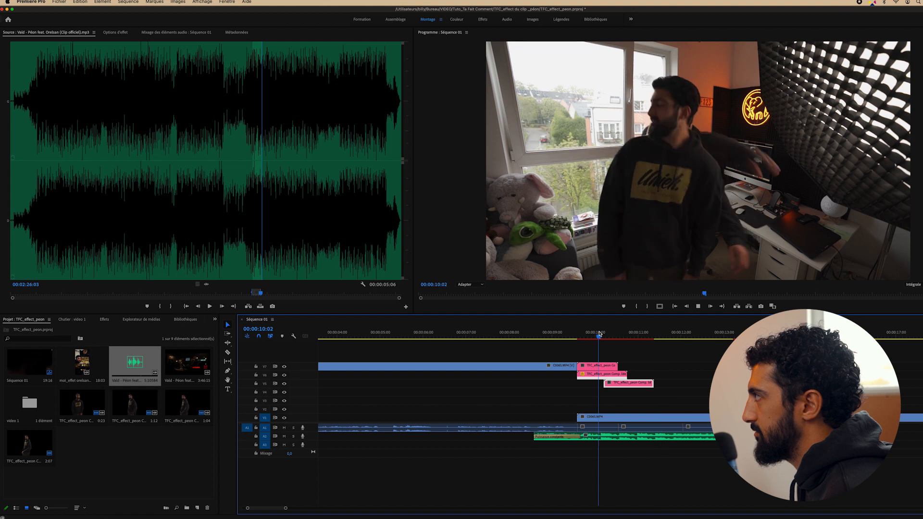
left_click(575, 335)
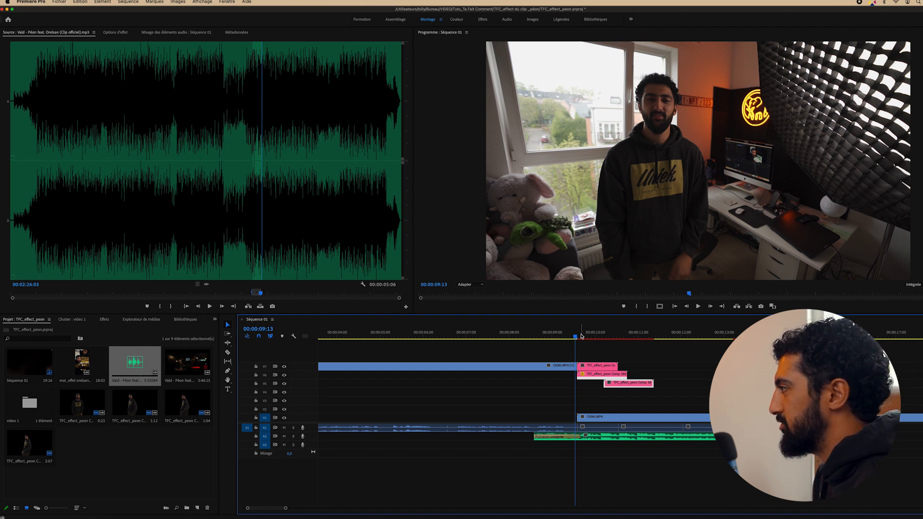
key("space")
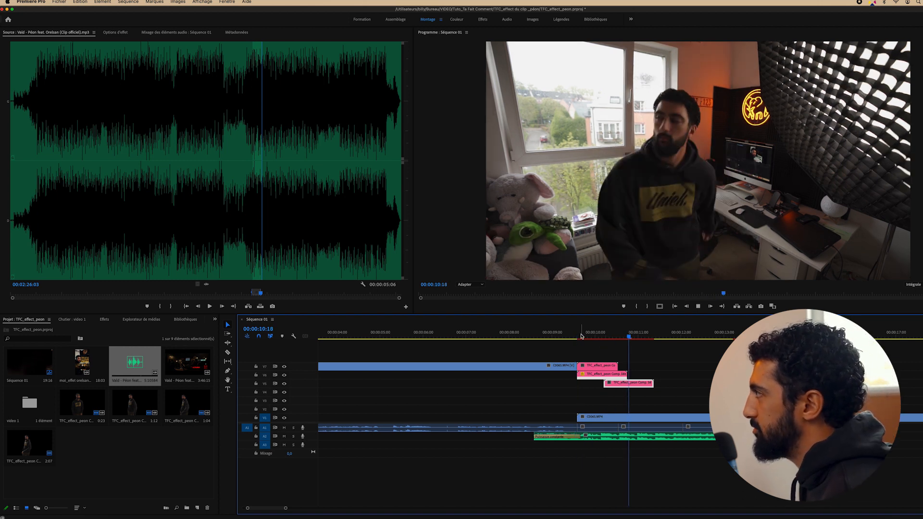
key("Left")
key("Left")
key("Right")
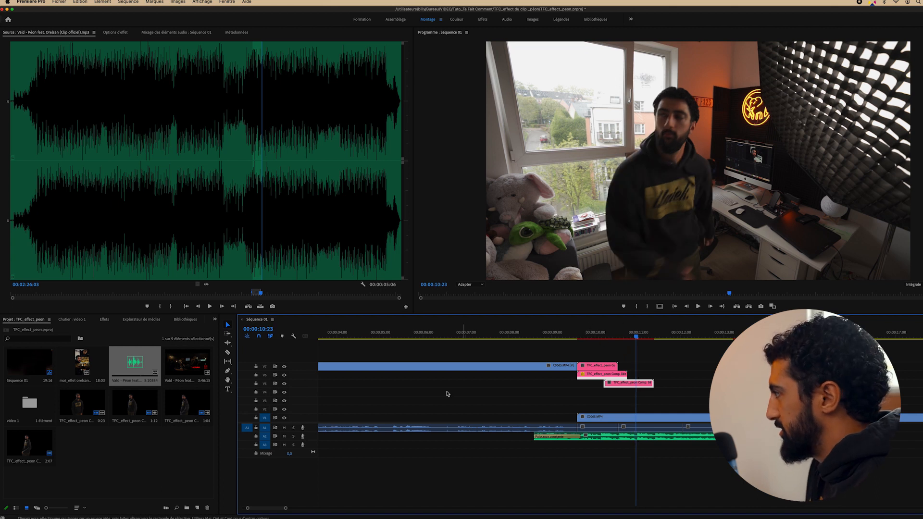
Enlarge the Video 5 track and play back the clones, settling on 10:23
left_click_drag(316, 385, 315, 358)
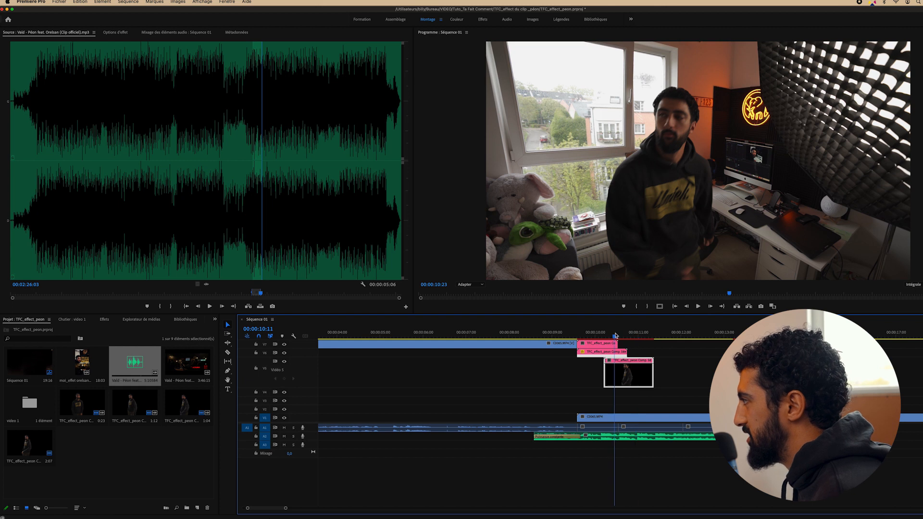
key("space")
key("Left")
key("Left")
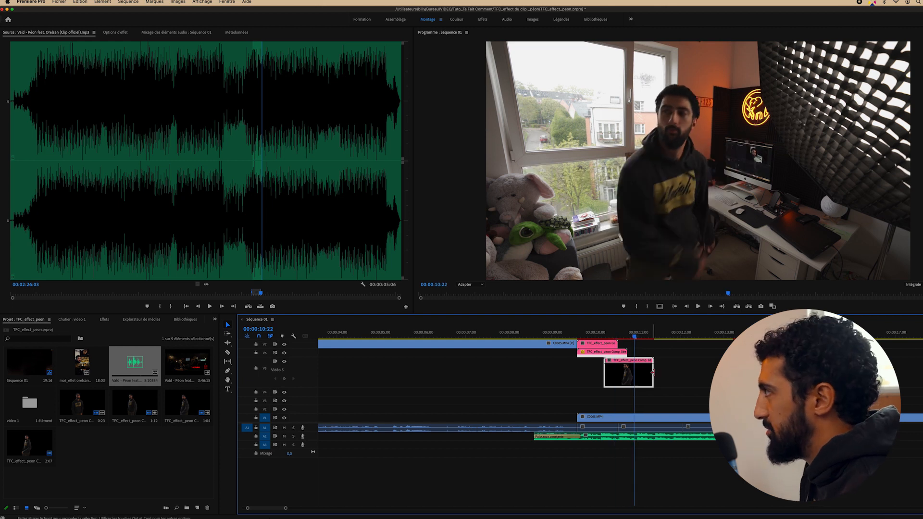
key("Right")
key("Left")
key("Right")
key("Right")
key("Right")
key("Right")
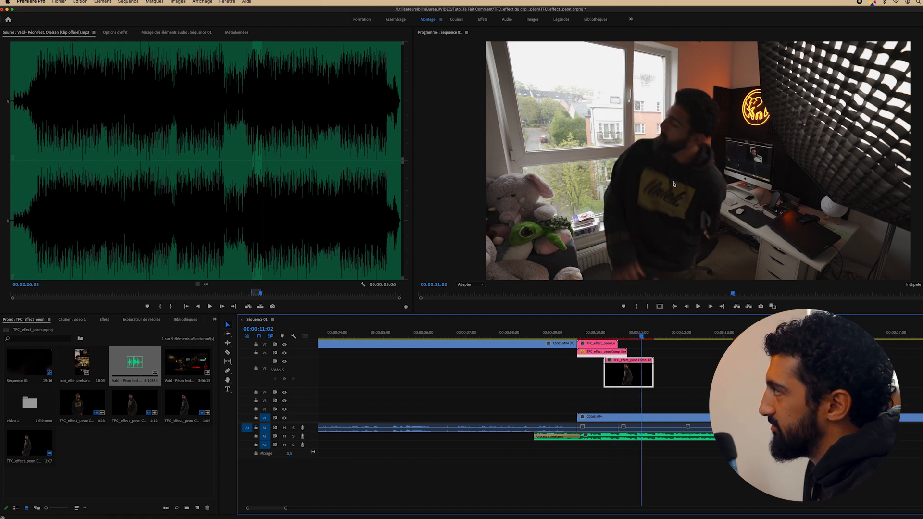
key("Left")
key("Left")
key("Left")
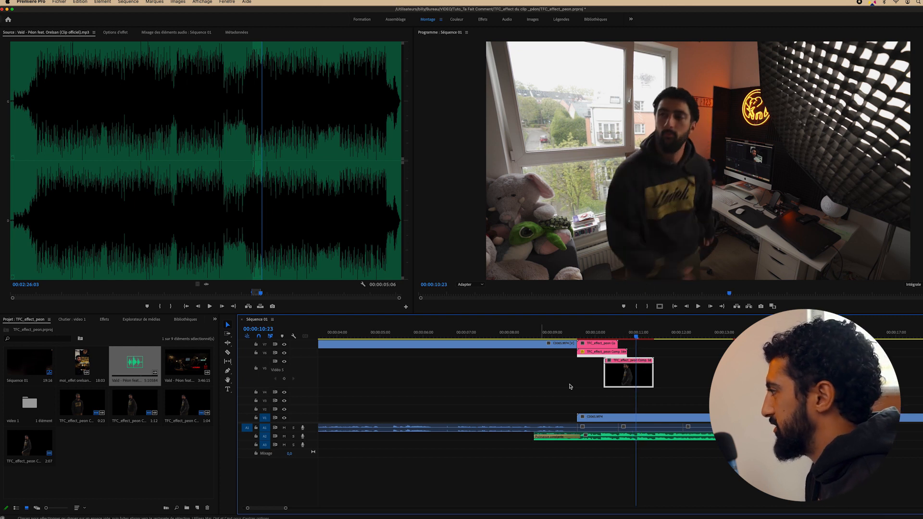
Show the top clone's speed band, add a keyframe at 10:15, and speed the rest to 142%
right_click(622, 374)
mouse_move(740, 515)
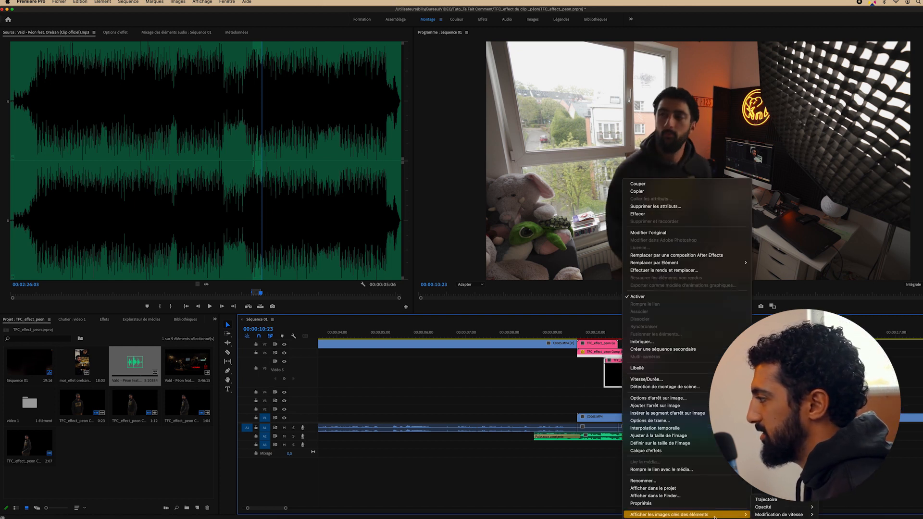
left_click(827, 515)
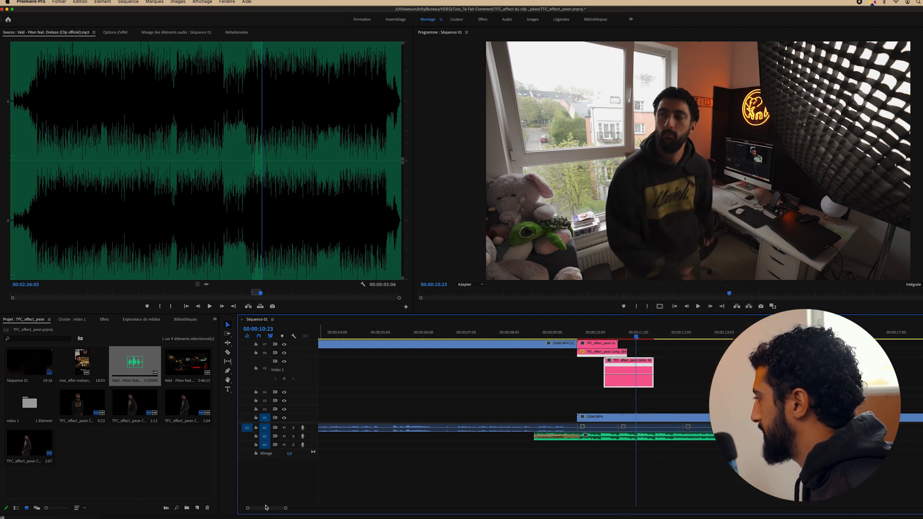
left_click_drag(249, 509, 275, 510)
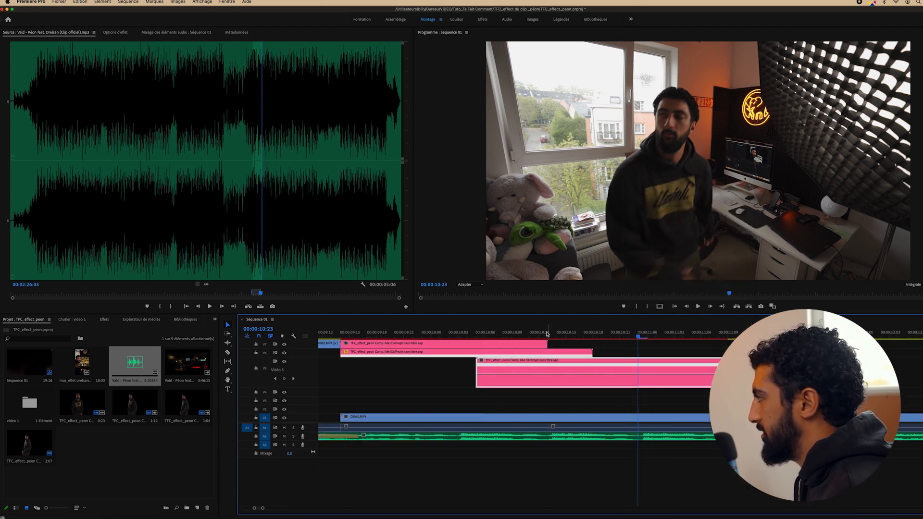
left_click_drag(578, 336, 598, 336)
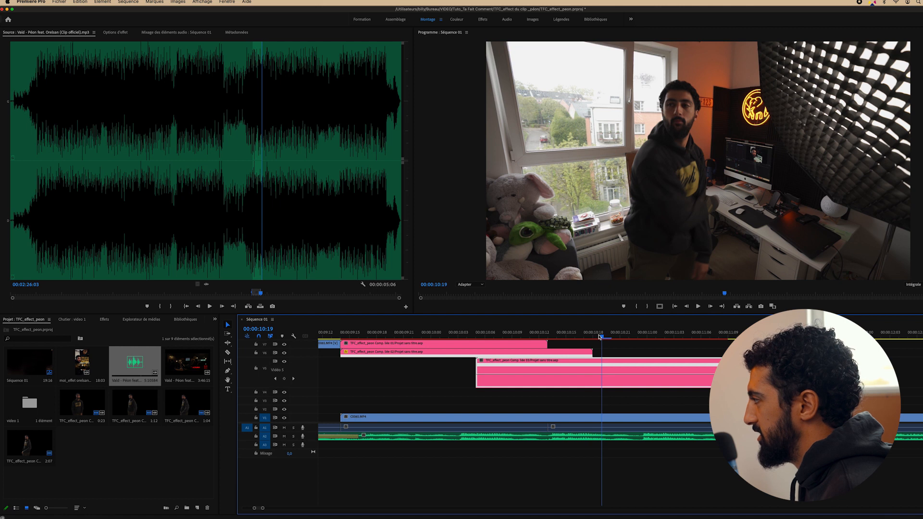
left_click(283, 380)
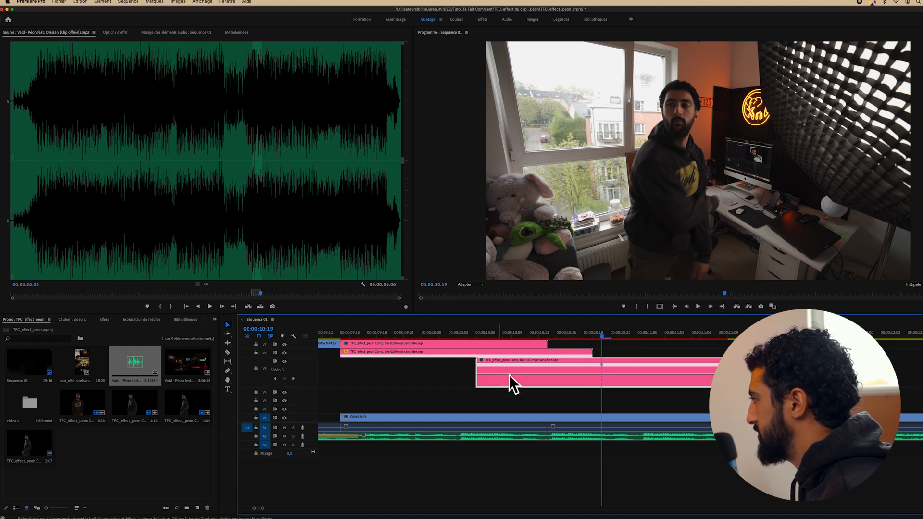
left_click_drag(644, 373, 634, 361)
Play back the faster fall, restore the track height, and scrub to the empty chair
left_click(582, 334)
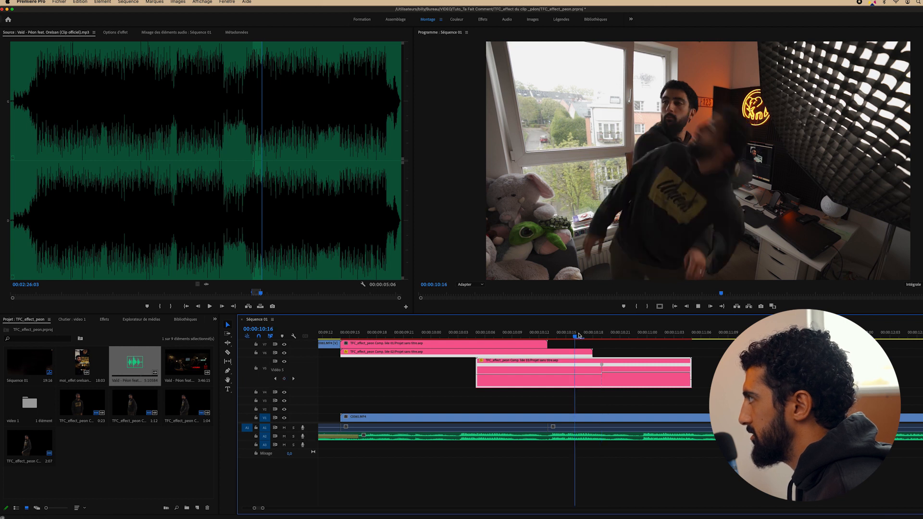
key("space")
key("space")
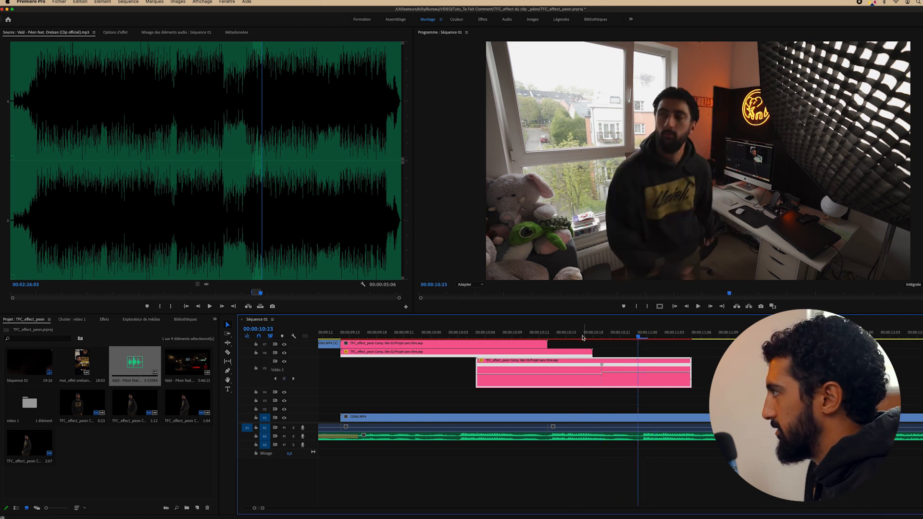
key("Left")
key("Left")
key("Left")
key("Left")
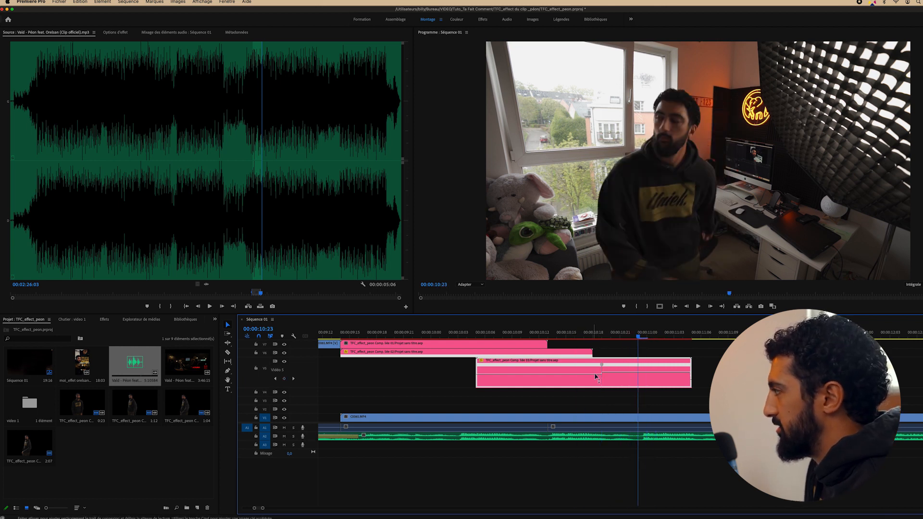
left_click_drag(306, 358, 309, 380)
left_click_drag(588, 335, 731, 342)
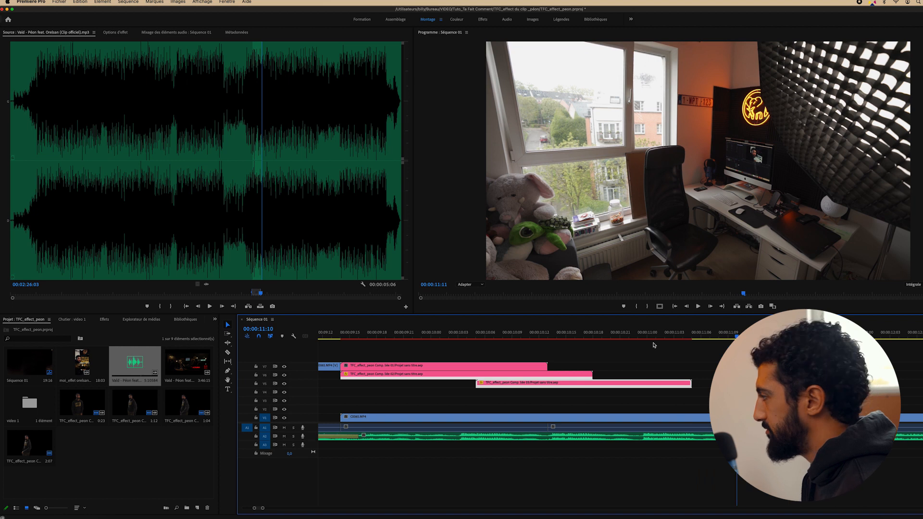
Zoom the timeline out and find 00:00:11:00, where the room is empty
left_click_drag(653, 345, 610, 344)
left_click_drag(263, 509, 277, 508)
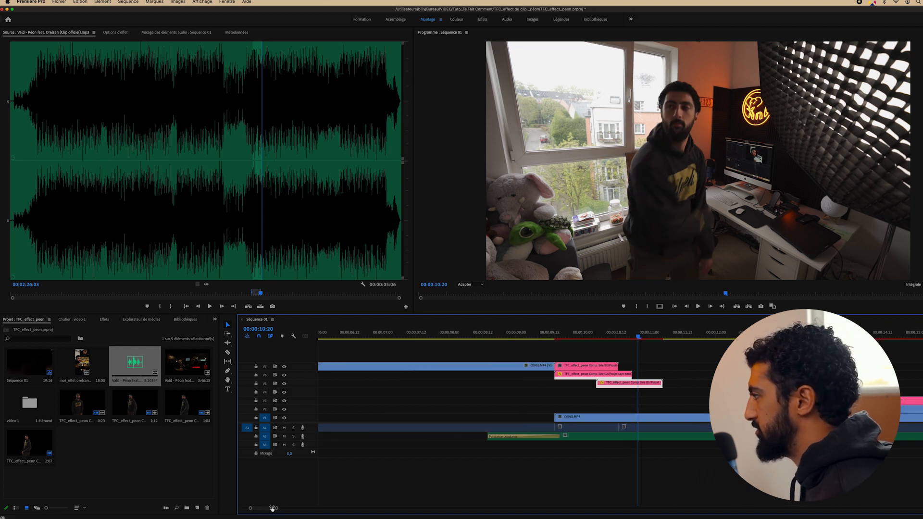
left_click(629, 335)
left_click_drag(628, 335, 663, 336)
key("Left")
key("Left")
key("Left")
key("Left")
key("Left")
key("Left")
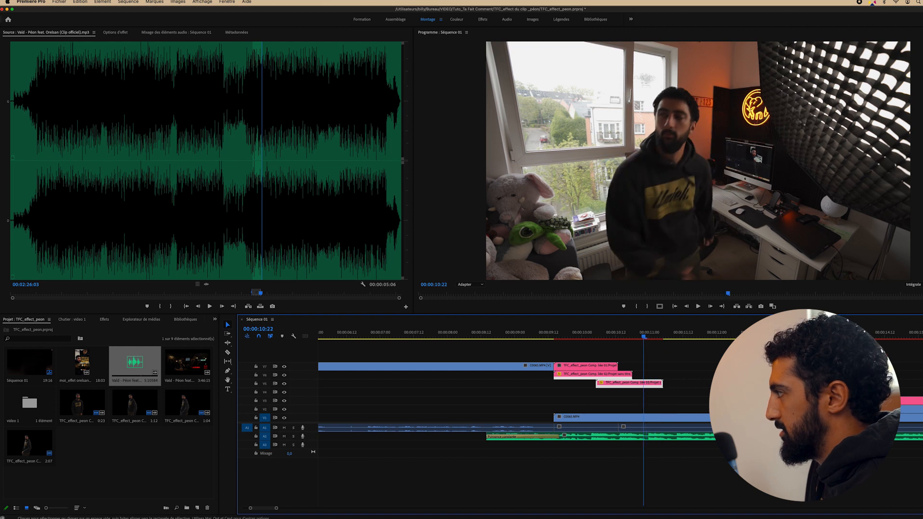
Move the V3 clone earlier, trim its start to the playhead, and raise it onto V4
left_click_drag(788, 400, 686, 397)
left_click_drag(677, 335, 699, 337)
left_click_drag(673, 403, 701, 401)
left_click_drag(641, 333, 647, 331)
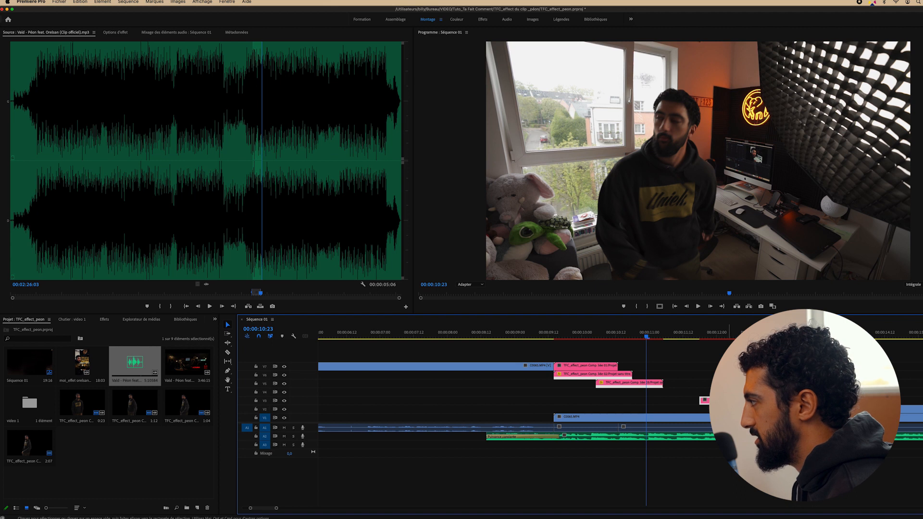
left_click_drag(704, 401, 615, 388)
Start the V4 clone earlier and play back from 09:11, stopping at 10:07
left_click(611, 333)
key("space")
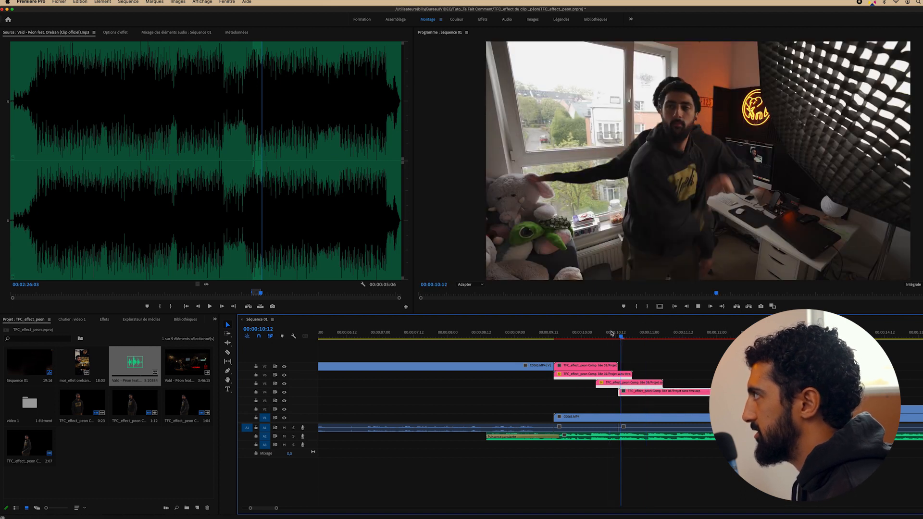
key("space")
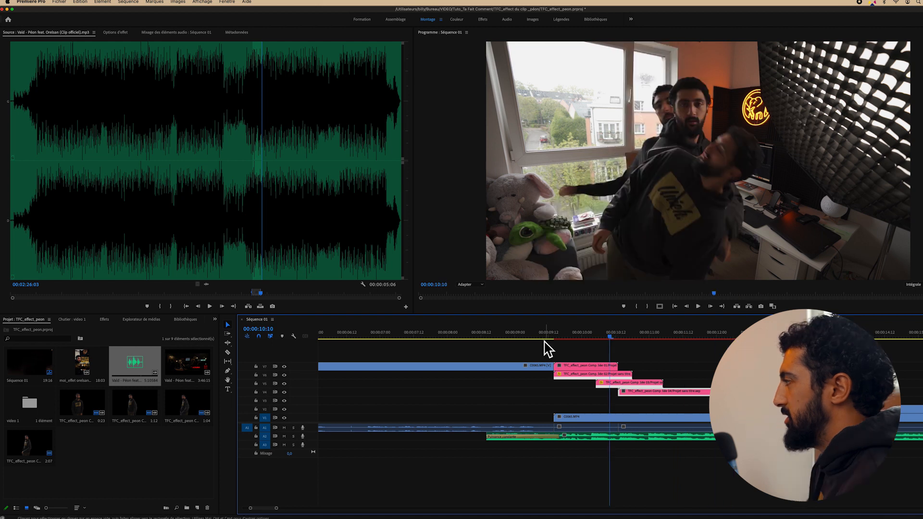
left_click(546, 334)
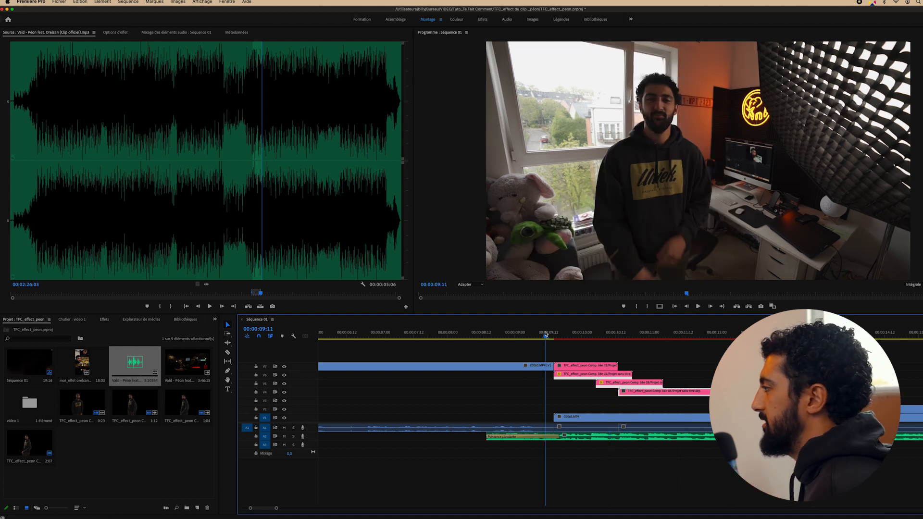
key("space")
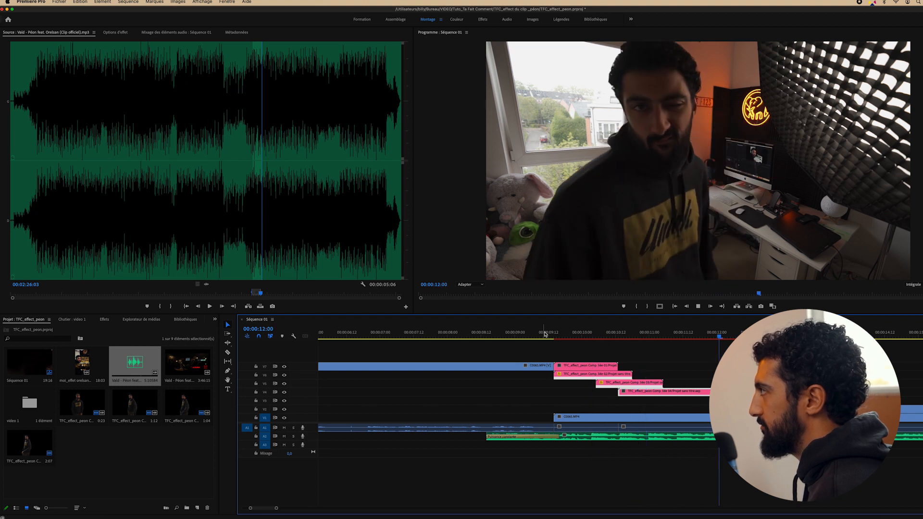
left_click_drag(544, 334, 565, 341)
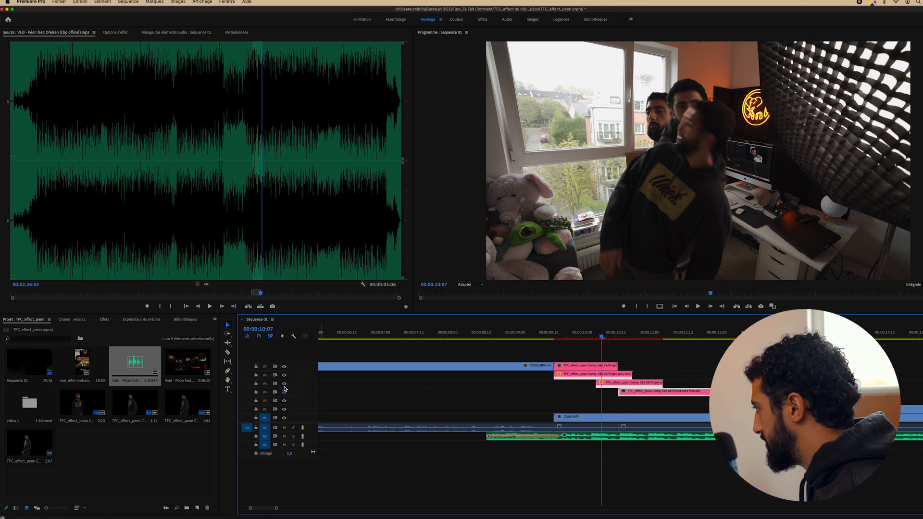
Hide tracks V5 and V6 from the preview and return to 09:12
left_click(284, 383)
left_click(284, 374)
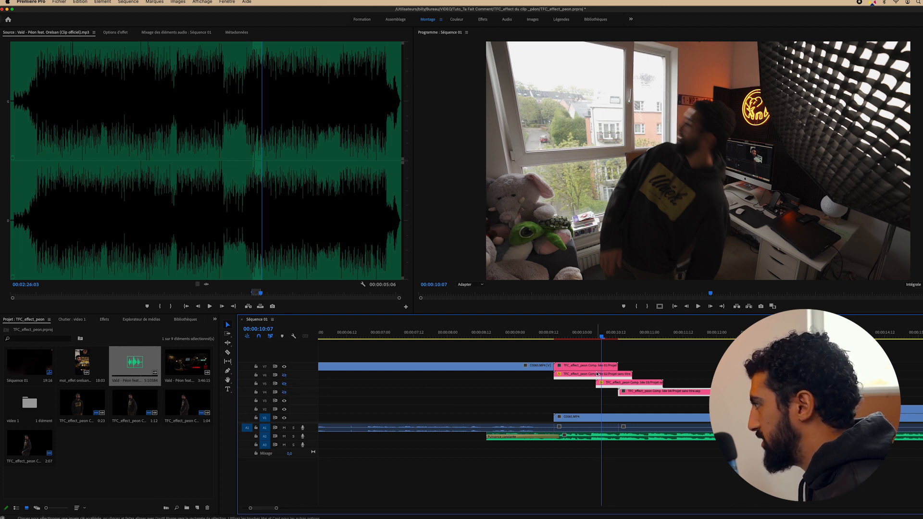
left_click(548, 336)
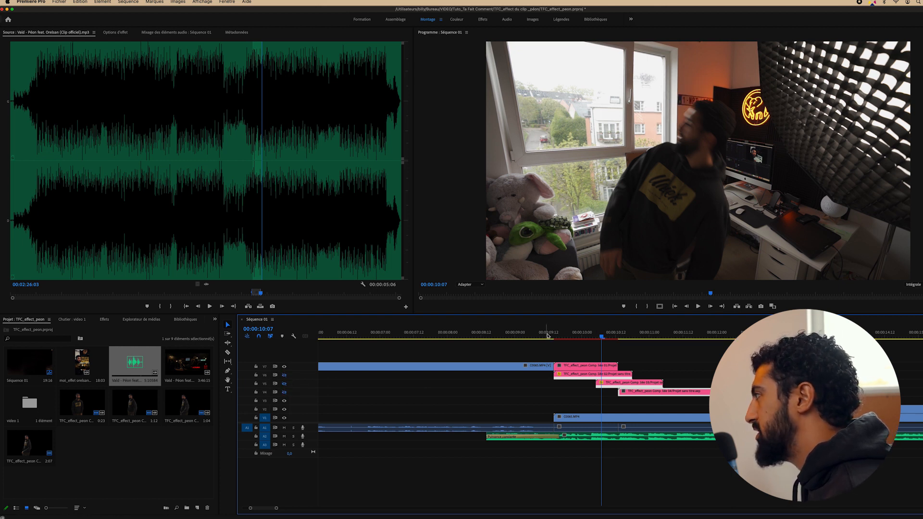
mouse_move(546, 337)
left_mouse_down()
mouse_move(565, 337)
mouse_move(541, 336)
mouse_move(555, 337)
left_mouse_up()
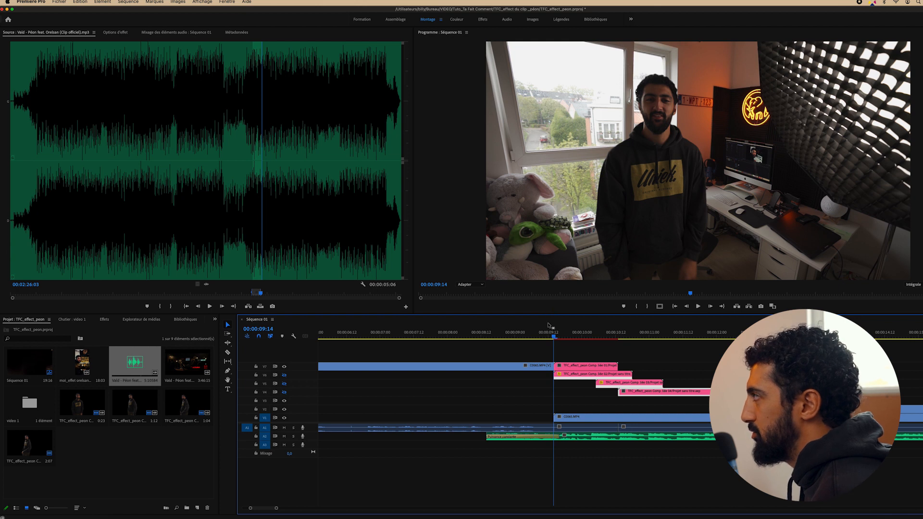
Search 'flou ga' and apply Flou gaussien to the C0065.MP4 background clip on V1
left_click(600, 417)
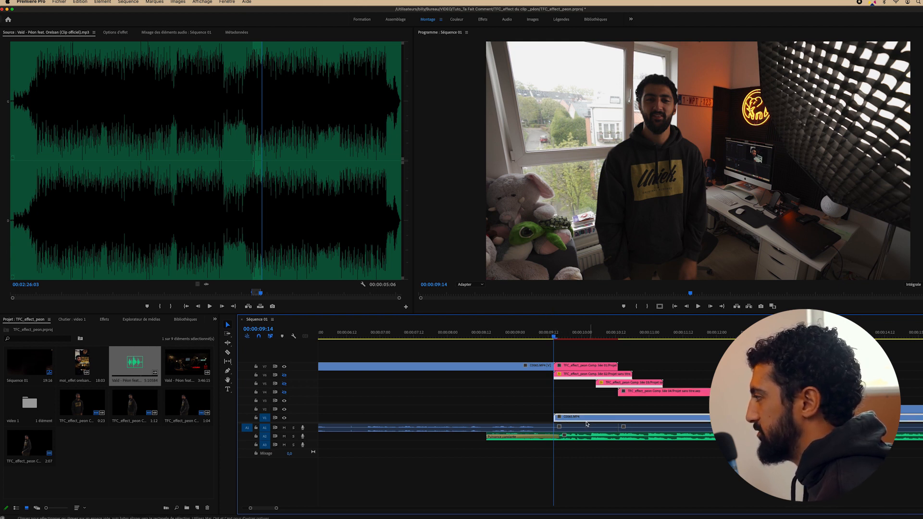
left_click(104, 320)
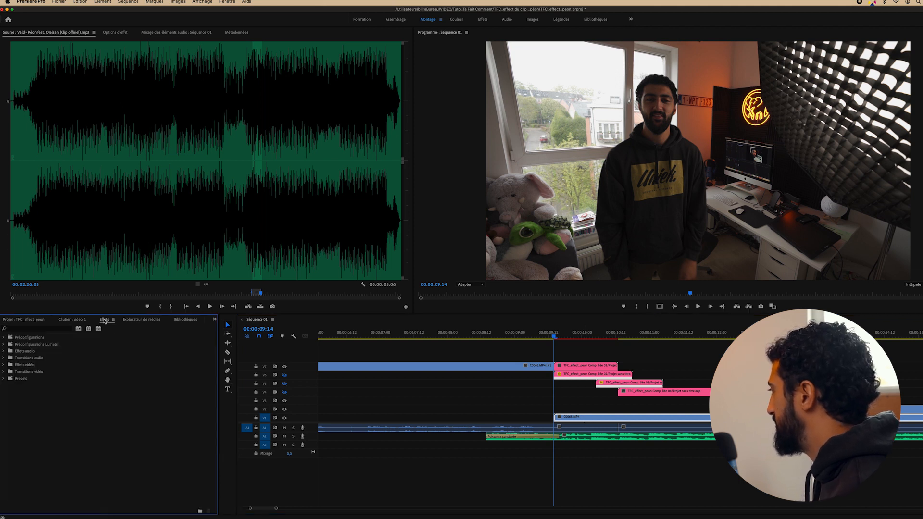
left_click(40, 329)
type("flou ga")
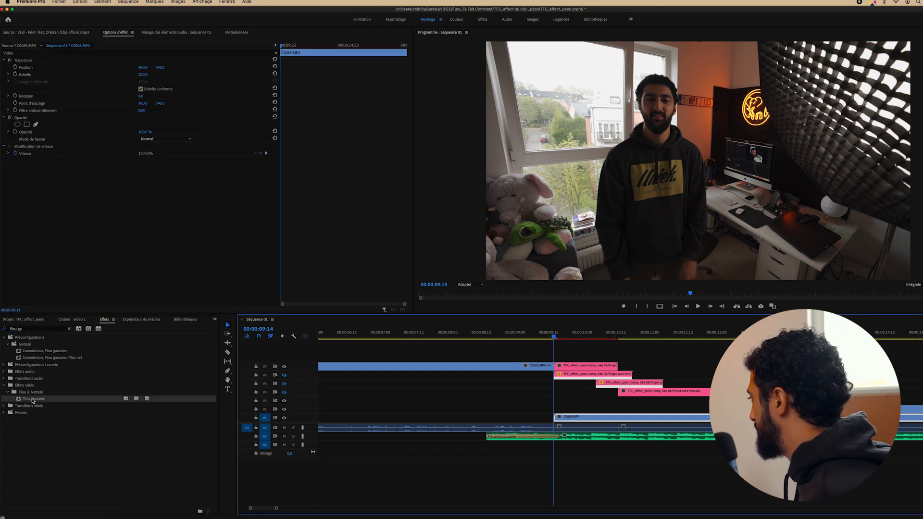
left_click_drag(39, 399, 591, 422)
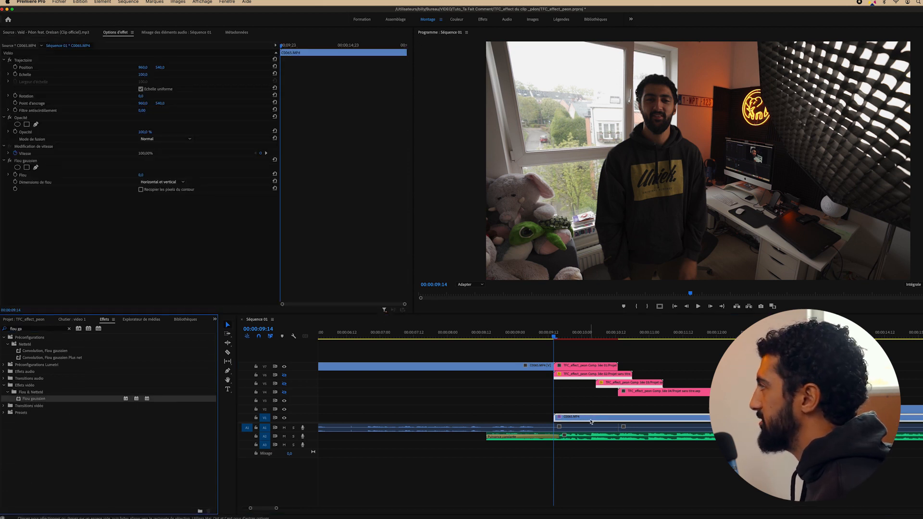
Make the blur repeat edge pixels and zoom the preview to 400% to inspect it
left_click(141, 190)
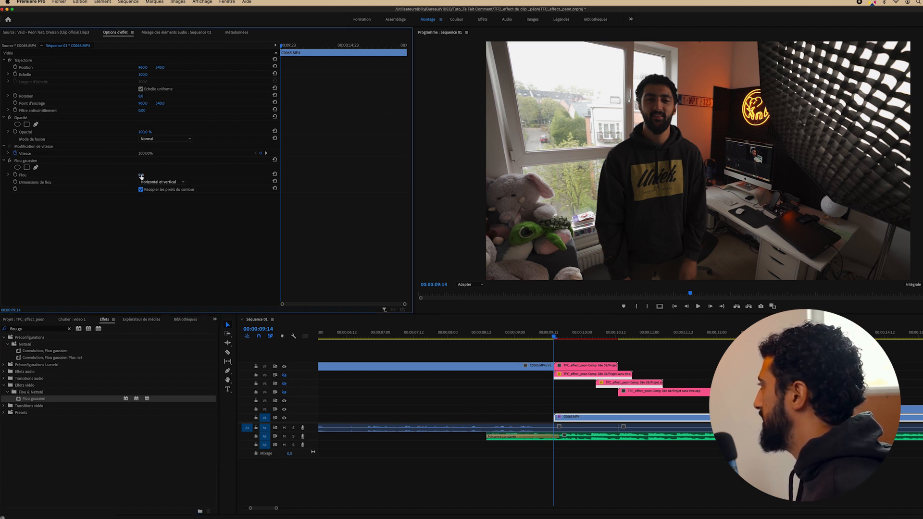
left_click(552, 338)
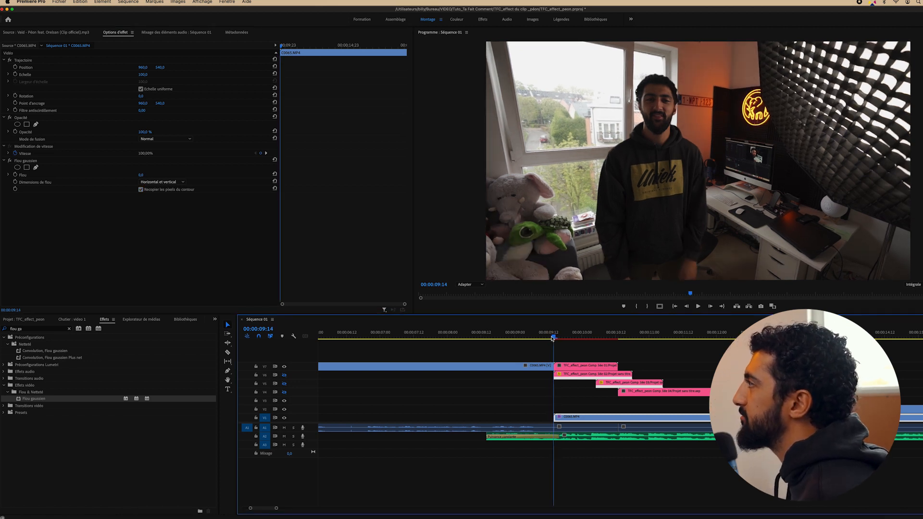
left_click(471, 285)
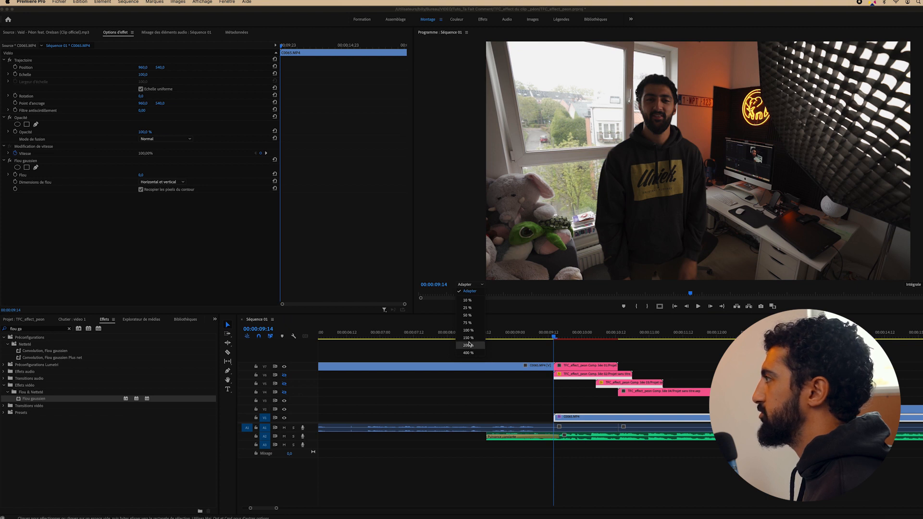
left_click(469, 345)
left_click(475, 285)
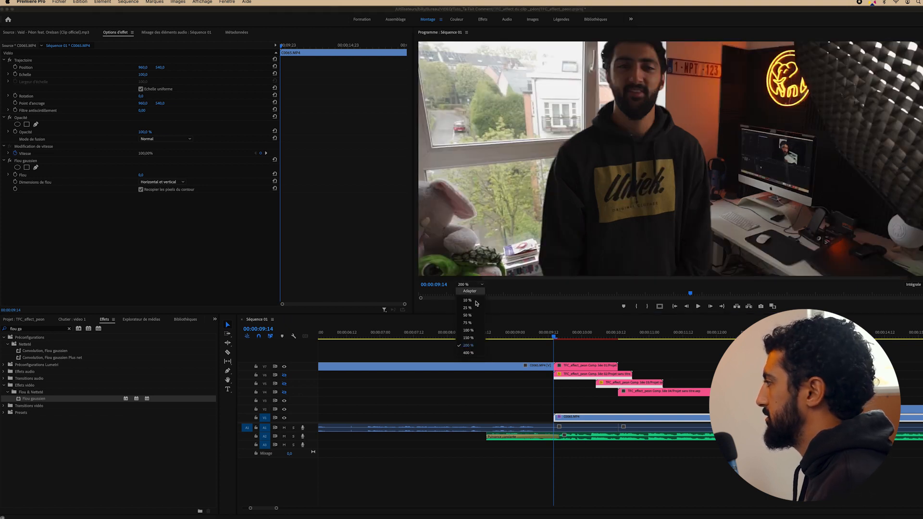
left_click(470, 352)
scroll(713, 142, "up", 5)
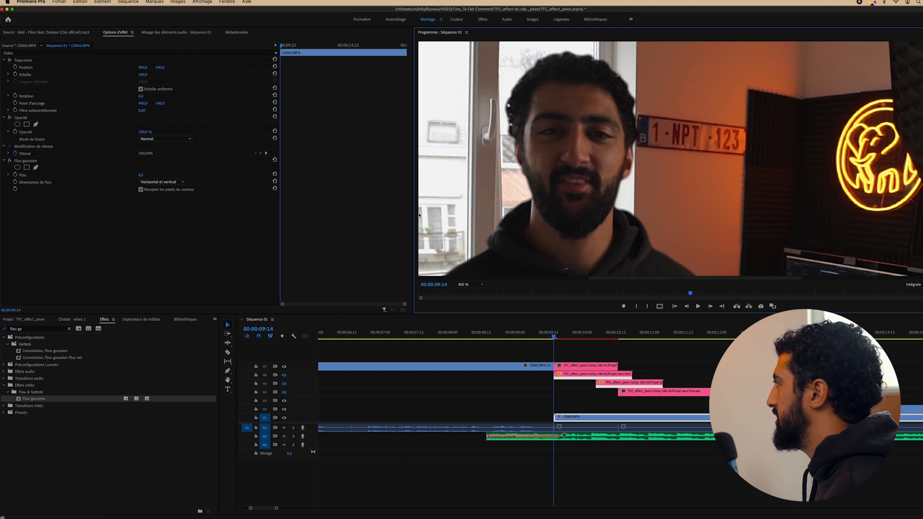
key("Left")
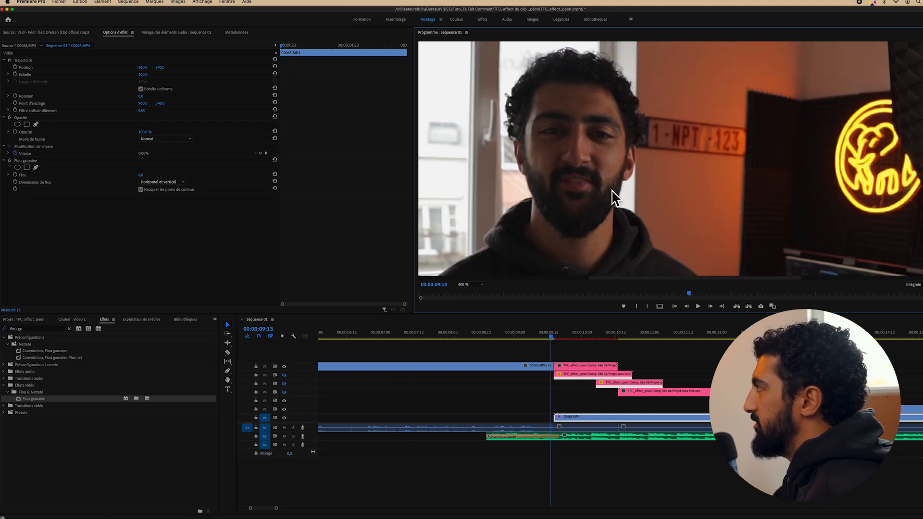
key("Right")
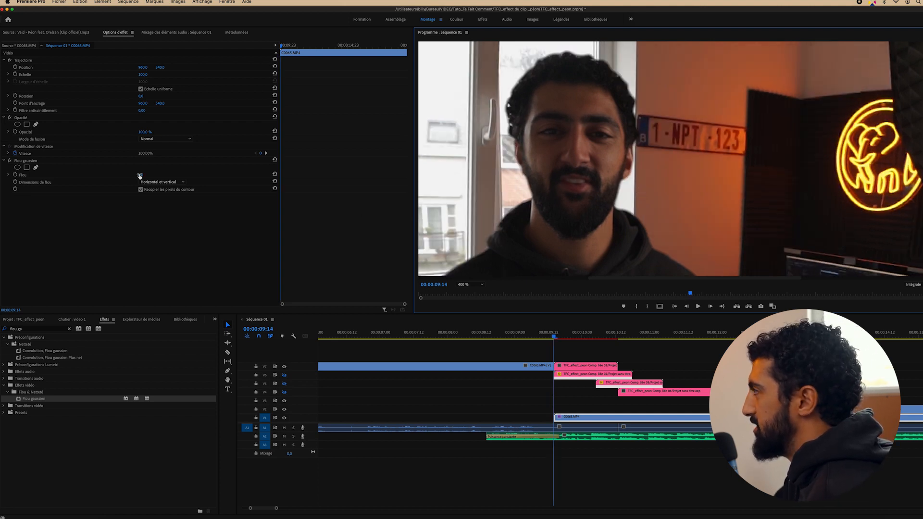
Raise the Flou blur amount to 4,0, comparing neighbouring frames
left_click_drag(139, 175, 147, 175)
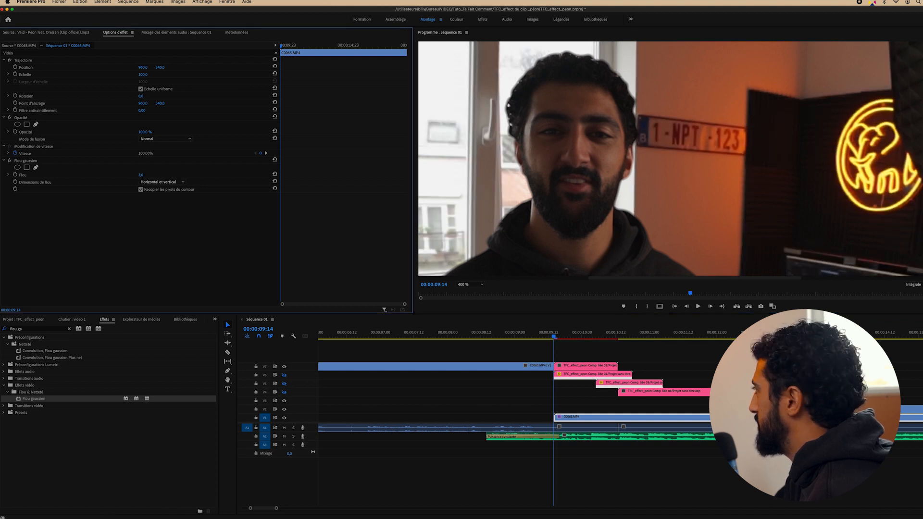
key("Left")
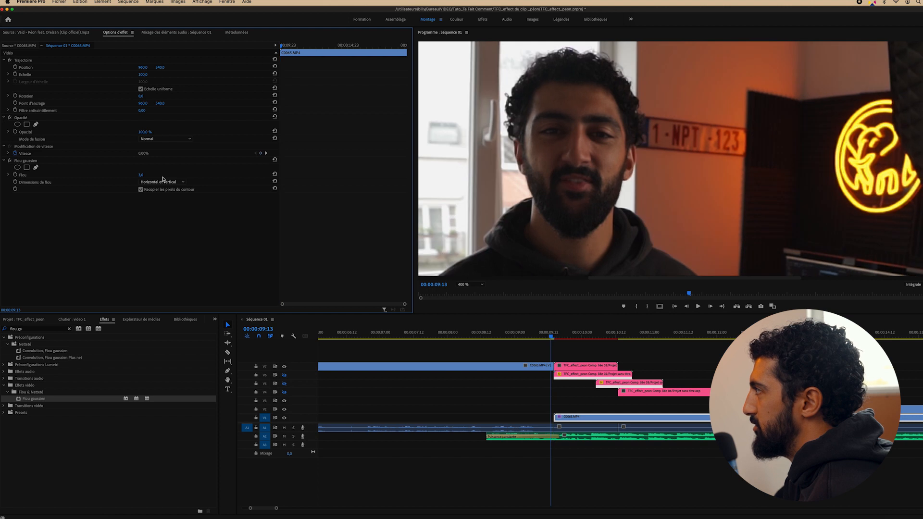
key("Right")
left_click(147, 175)
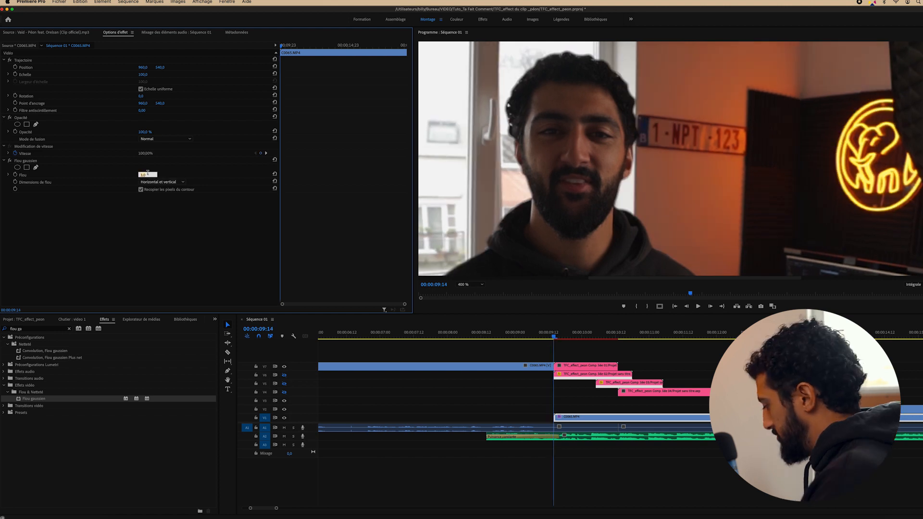
key("Return")
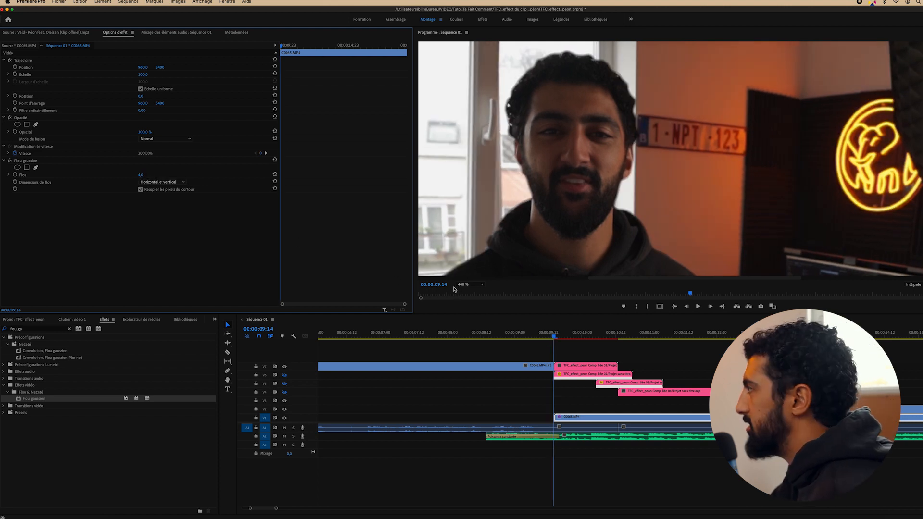
key("Left")
key("Right")
key("Left")
key("Right")
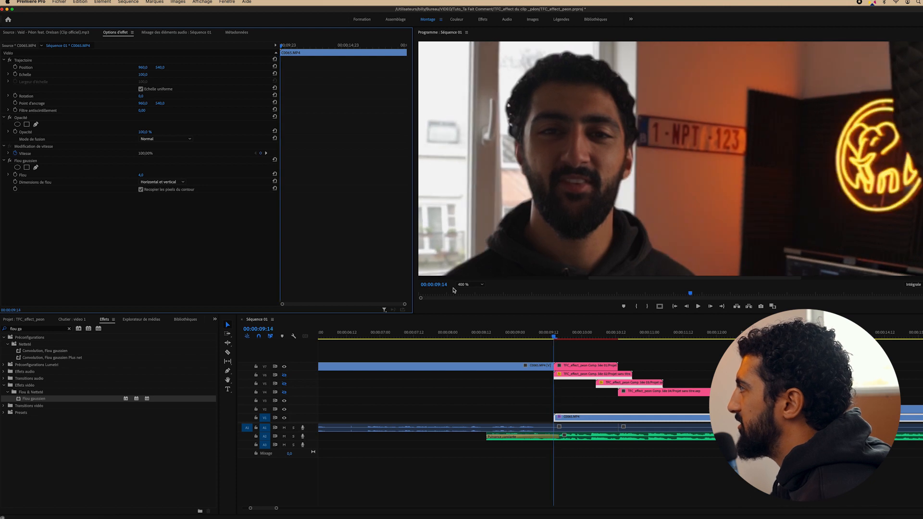
key("Left")
key("Right")
key("Left")
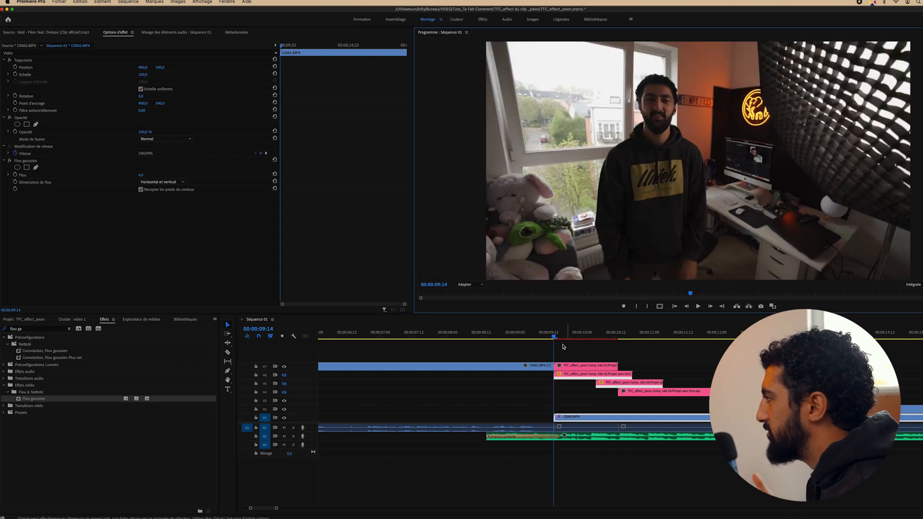
Play back and scrub the clone section between 09:00 and 09:22
left_click(531, 336)
key("space")
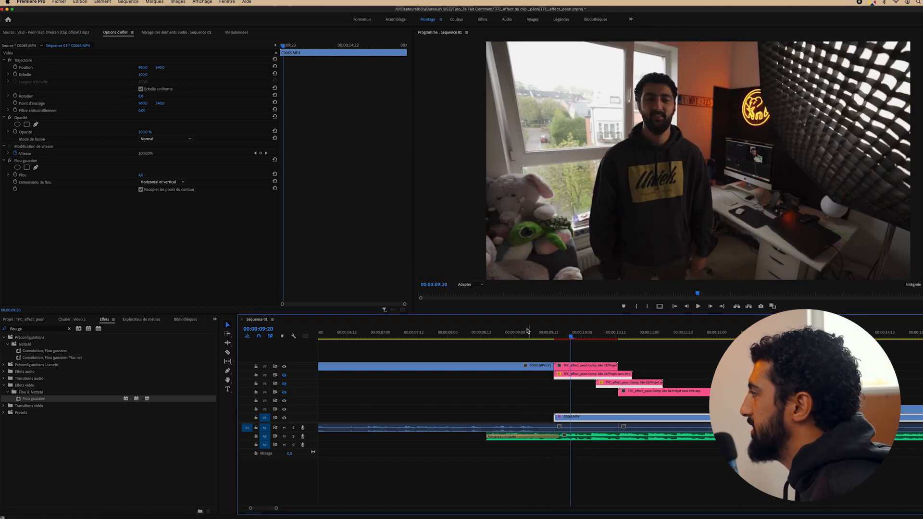
left_click(517, 331)
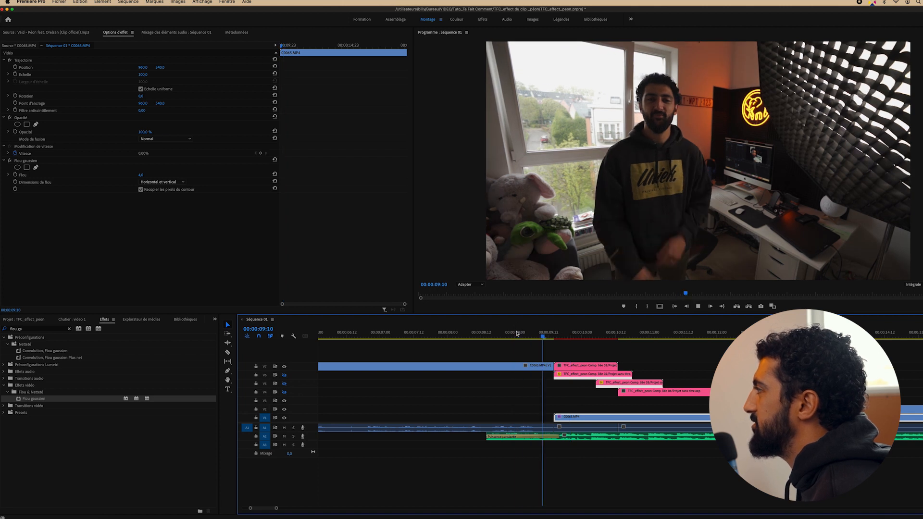
key("space")
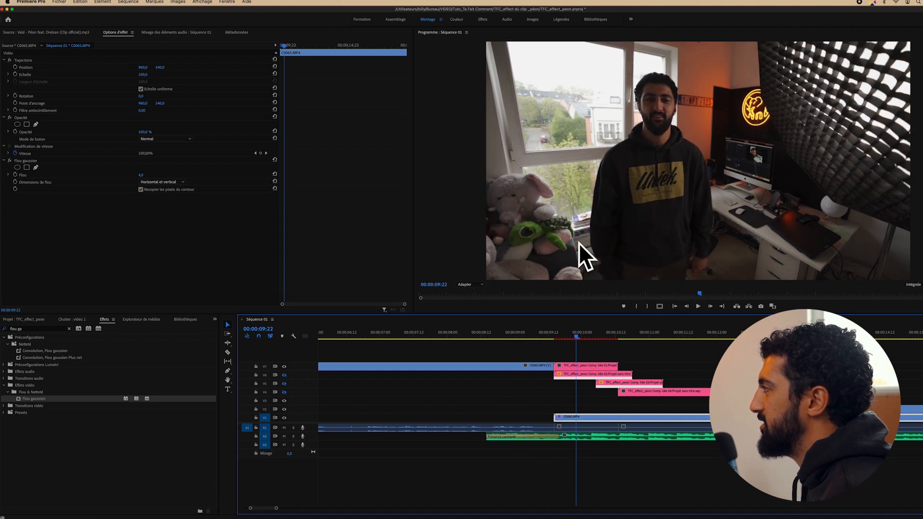
left_click(545, 338)
left_click_drag(545, 338, 539, 333)
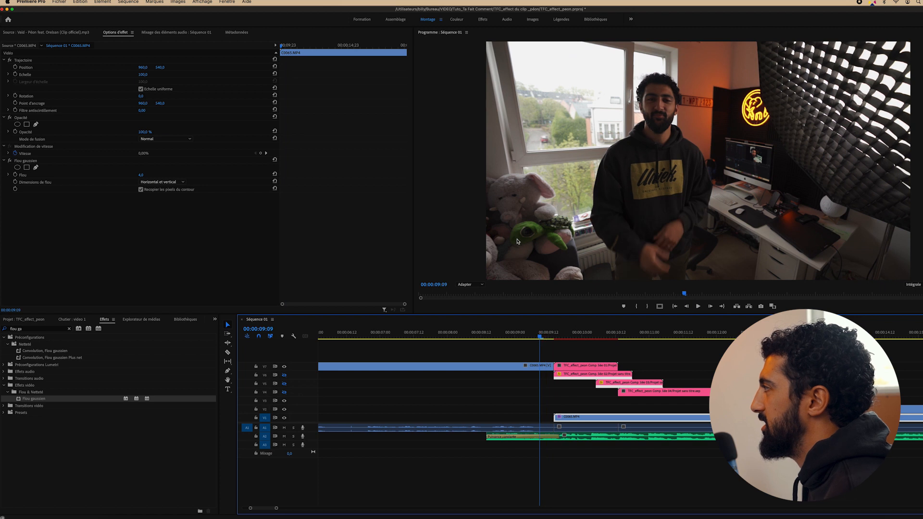
left_click(577, 338)
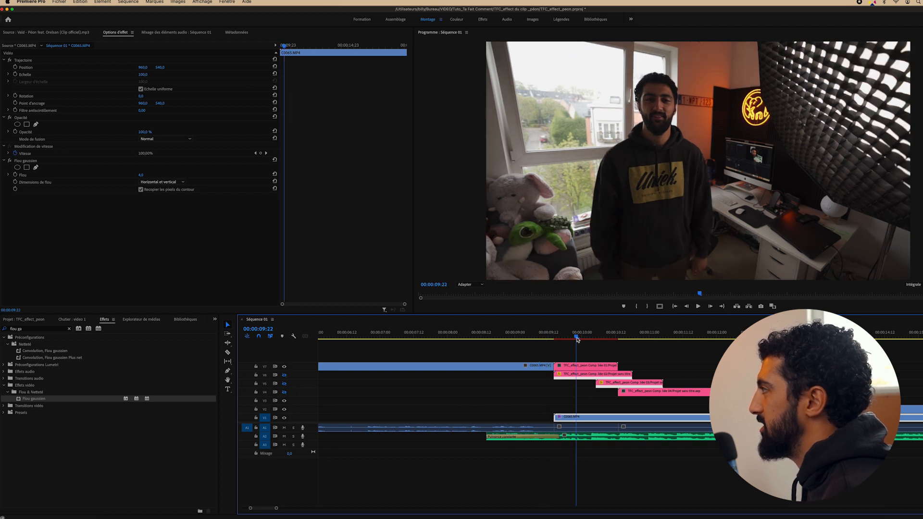
left_click_drag(577, 339, 519, 338)
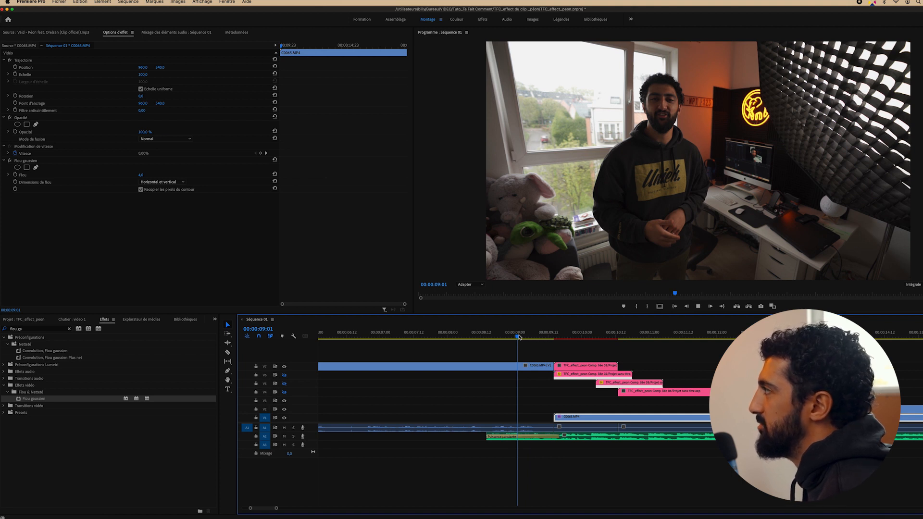
Move the earlier C0065.MP4 clip down to V1, right against the second clip
key("space")
left_click_drag(537, 338, 536, 417)
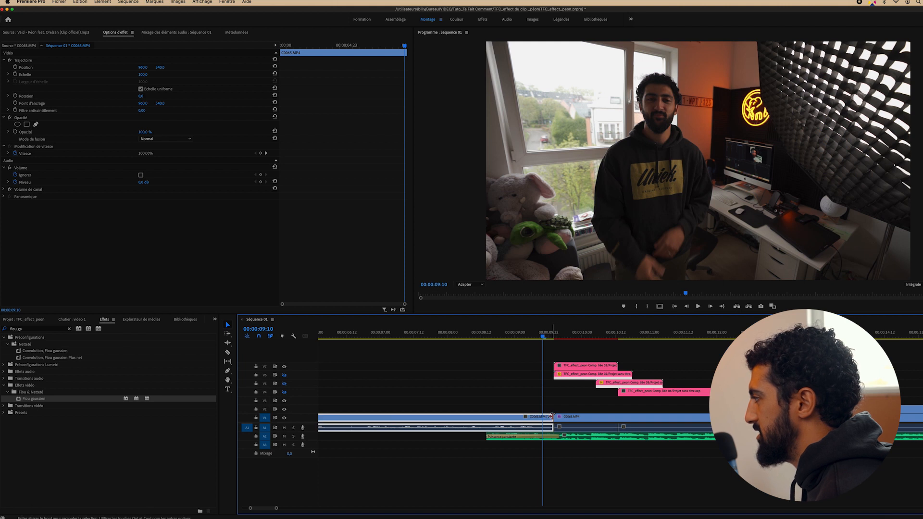
right_click(552, 416)
Add the default Fondu enchaîné at the V1 cut and delete the Puissance constante audio crossfade
left_click(554, 411)
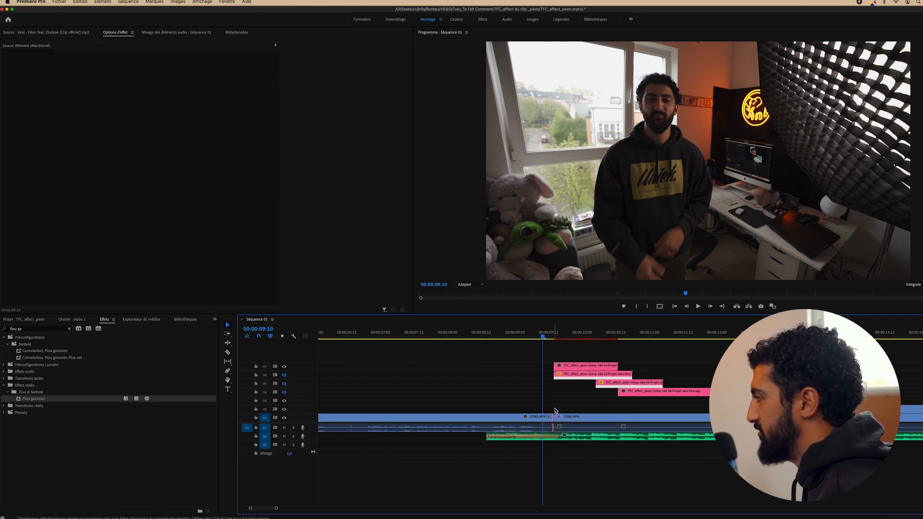
right_click(553, 419)
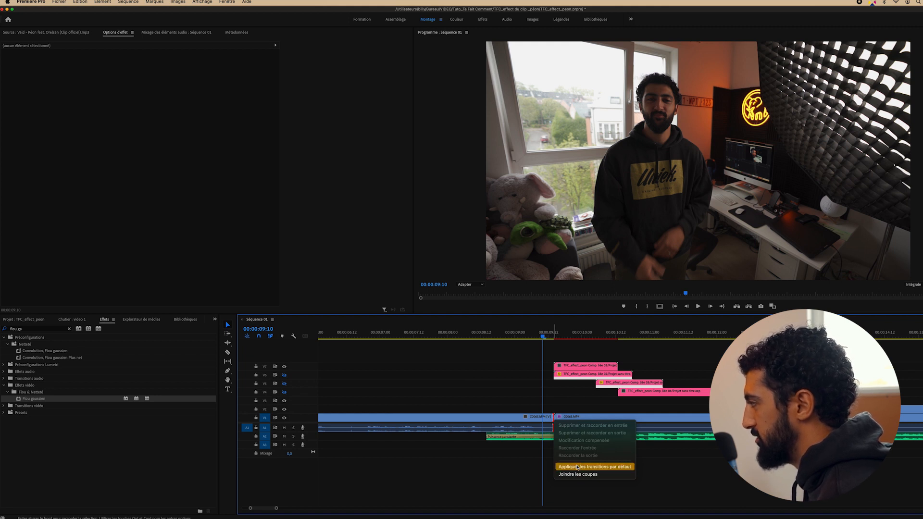
left_click(577, 467)
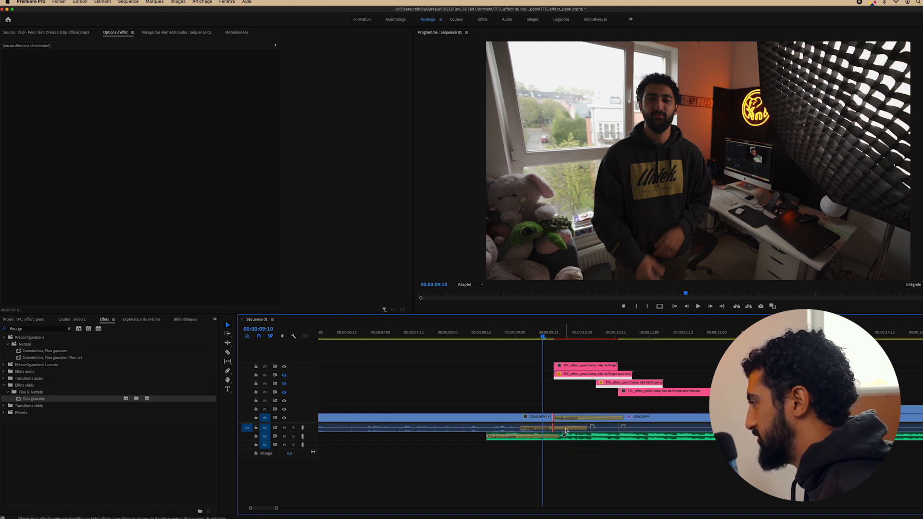
right_click(565, 431)
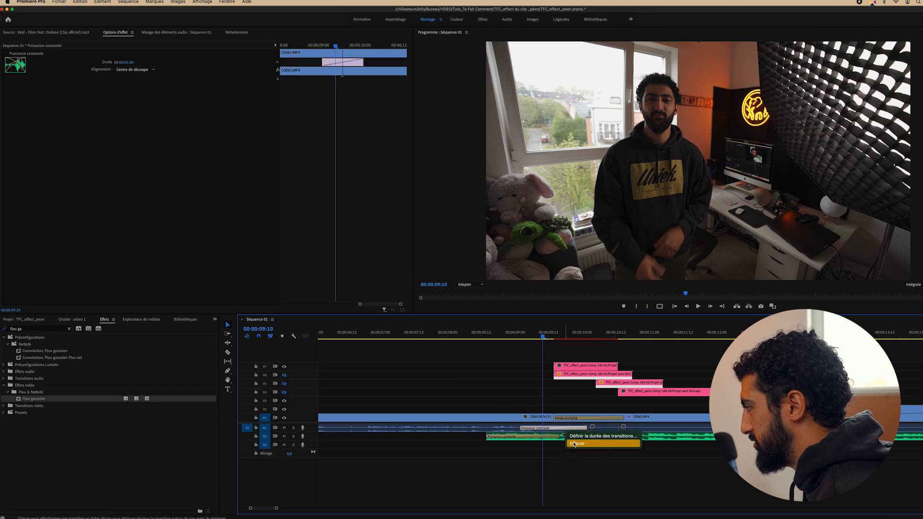
left_click(576, 444)
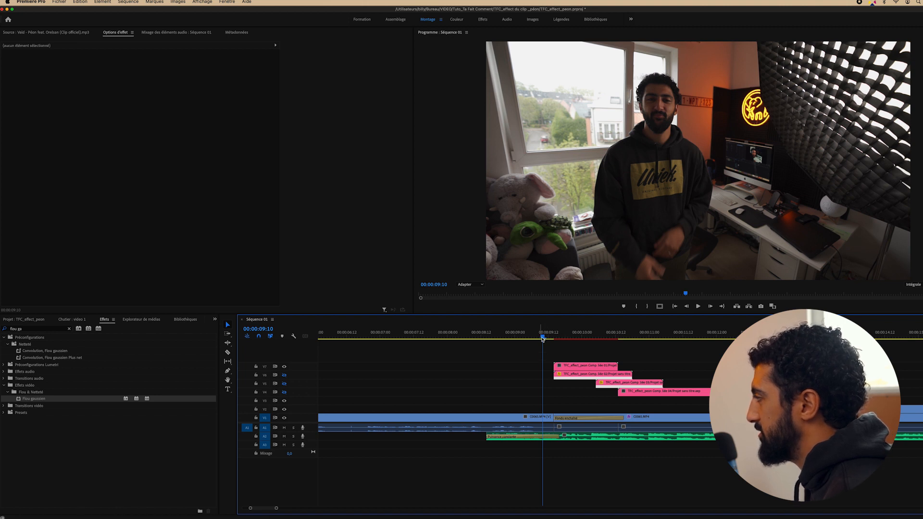
left_click_drag(543, 338, 473, 339)
key("space")
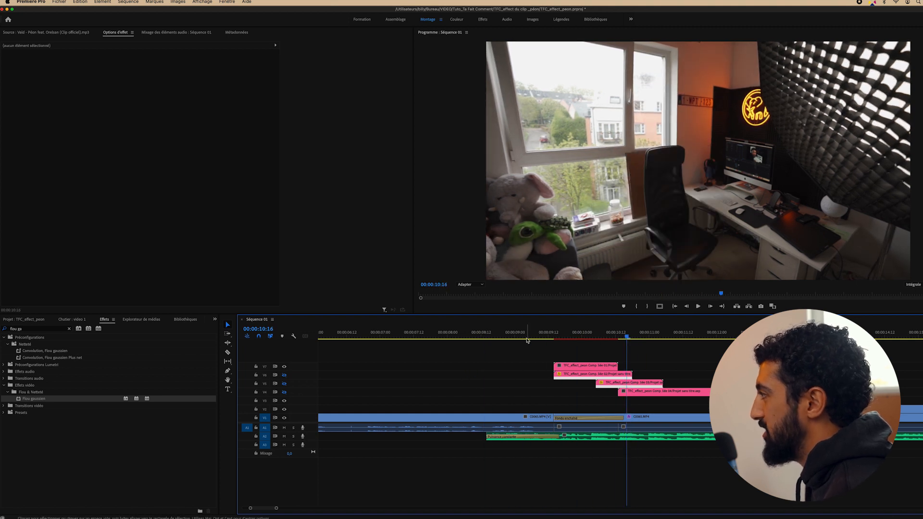
left_click(521, 334)
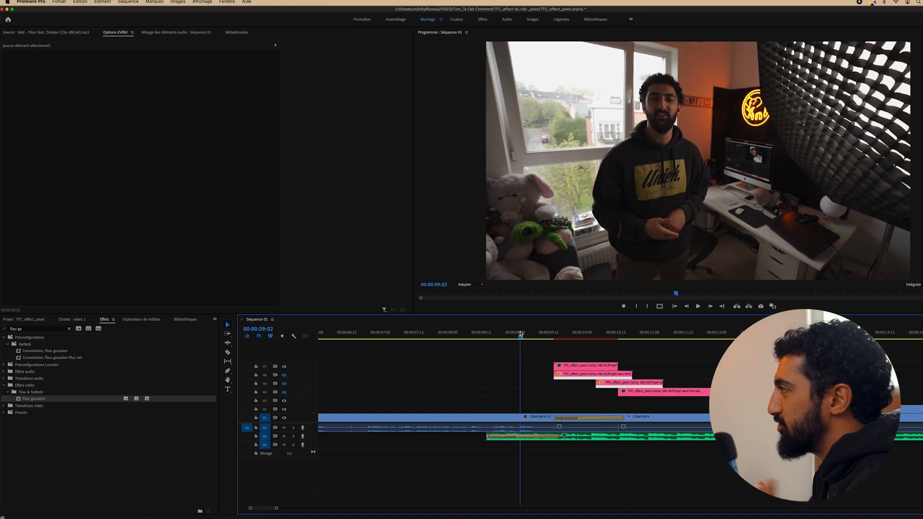
key("space")
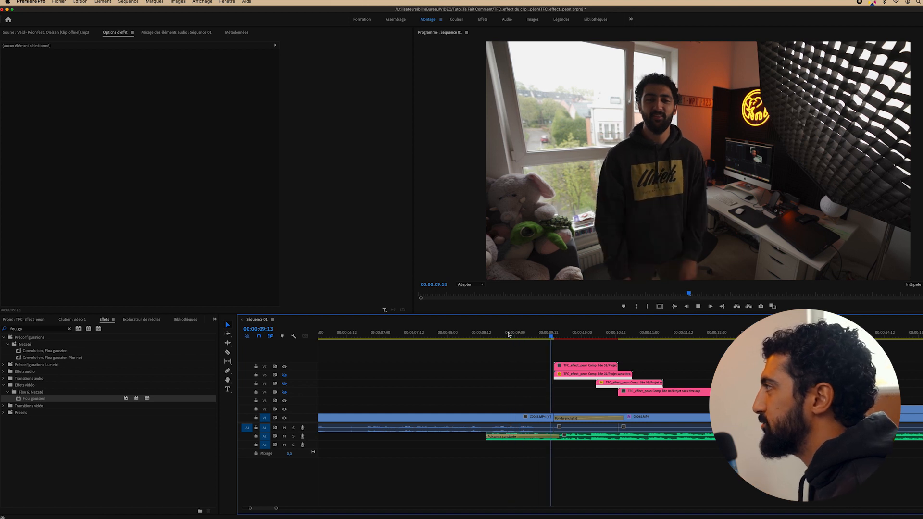
key("space")
left_click_drag(569, 335, 555, 335)
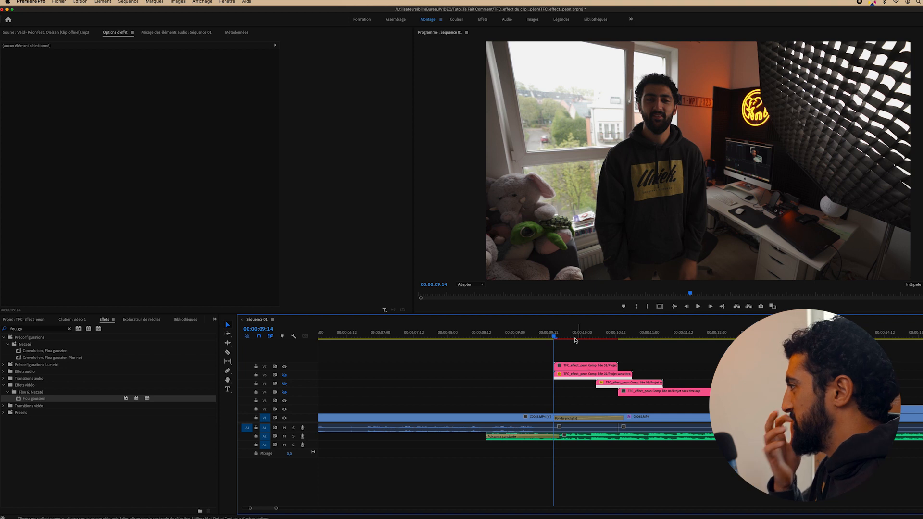
key("space")
key("space")
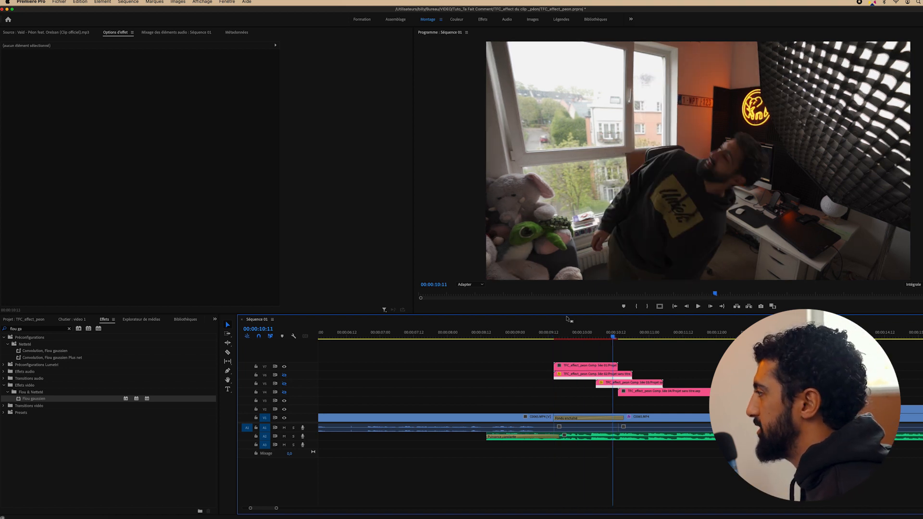
left_click_drag(556, 337, 594, 335)
Search 'transf' and apply Transformation to the TFC_effect_peon Comp. liée 01 clip on V7
left_click(604, 366)
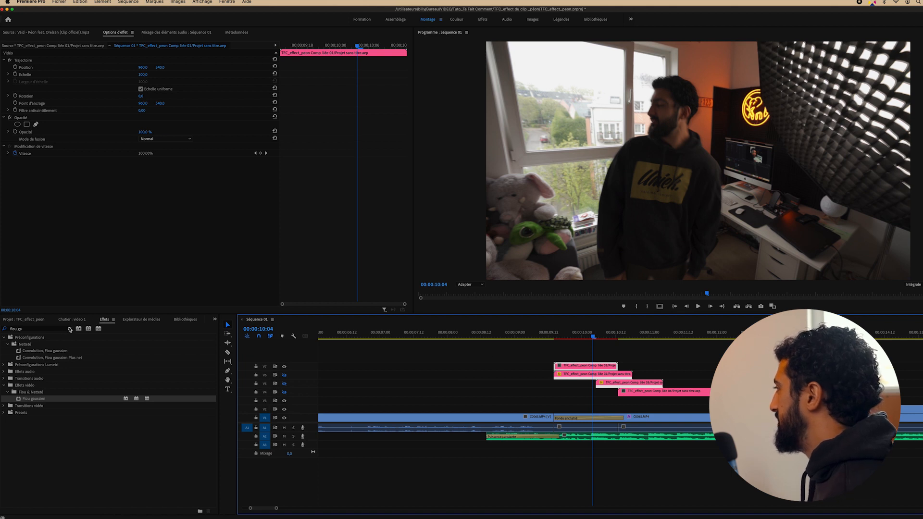
left_click(69, 329)
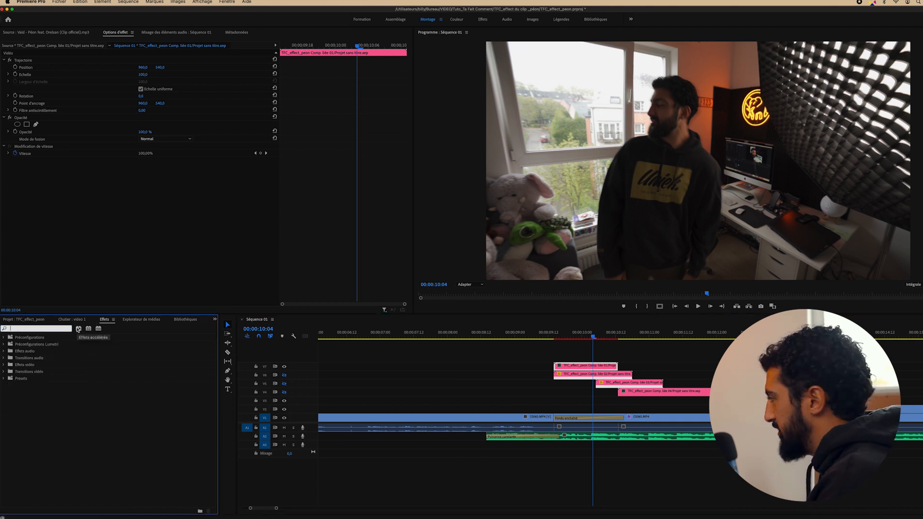
type("transf")
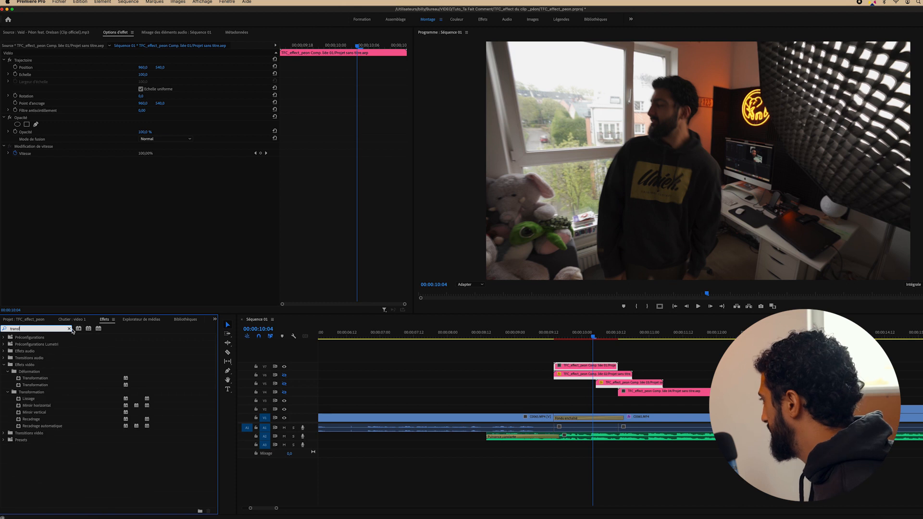
left_click(42, 386)
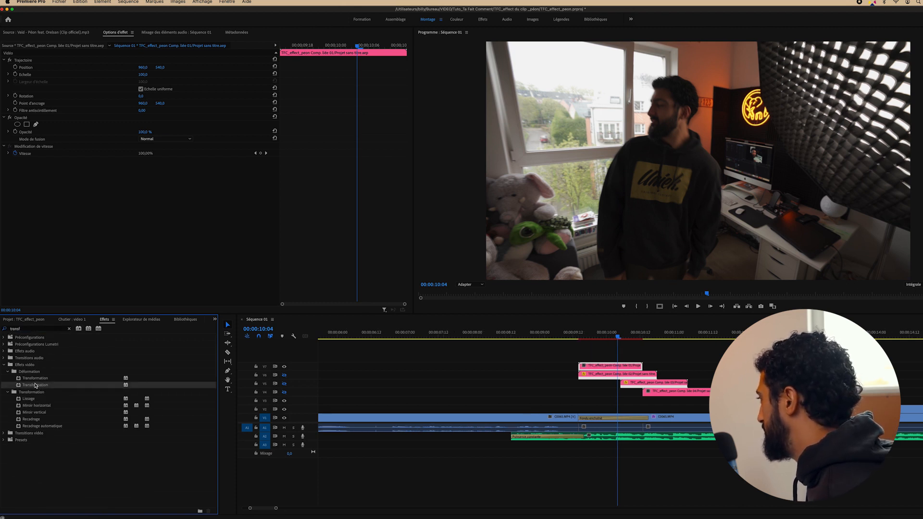
left_click_drag(35, 385, 601, 365)
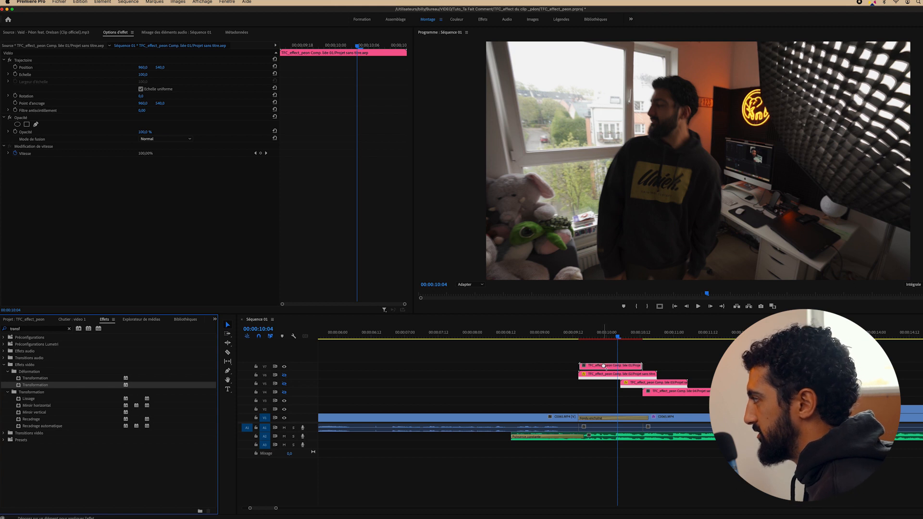
left_click(38, 162)
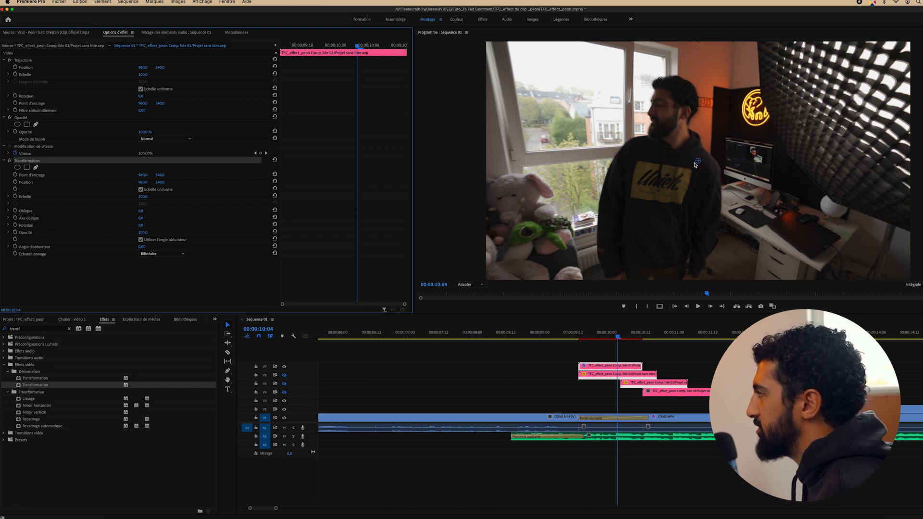
At 75% preview, move the Transformation anchor and position below the clone, then undo the rotation
left_click(468, 286)
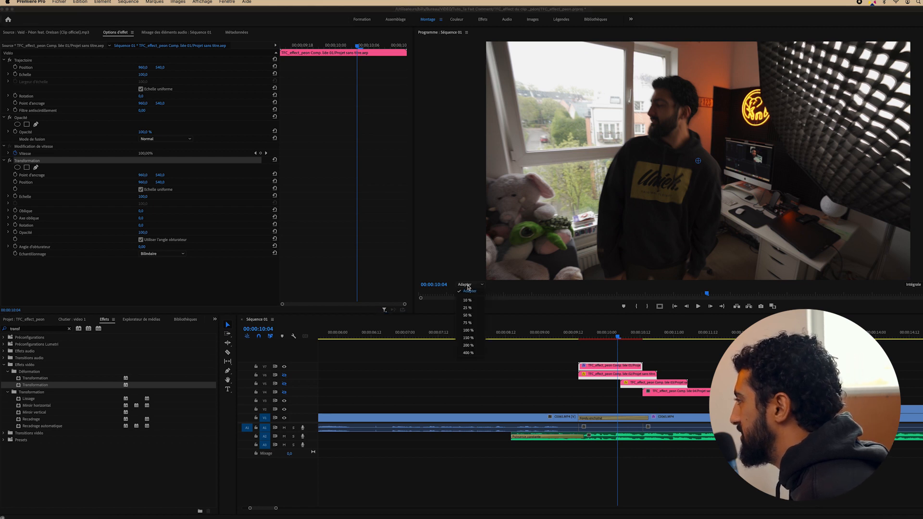
left_click(471, 322)
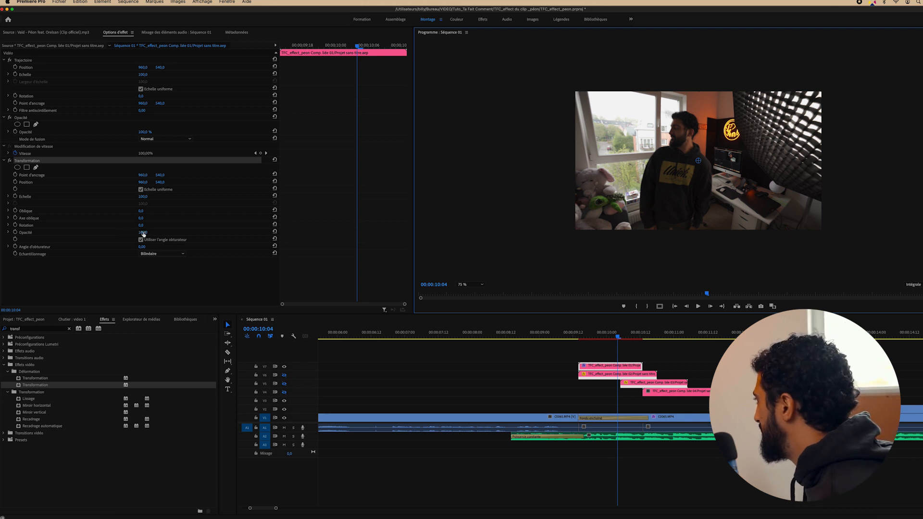
mouse_move(141, 225)
left_mouse_down()
mouse_move(162, 225)
mouse_move(143, 225)
left_mouse_up()
left_click_drag(698, 161, 685, 257)
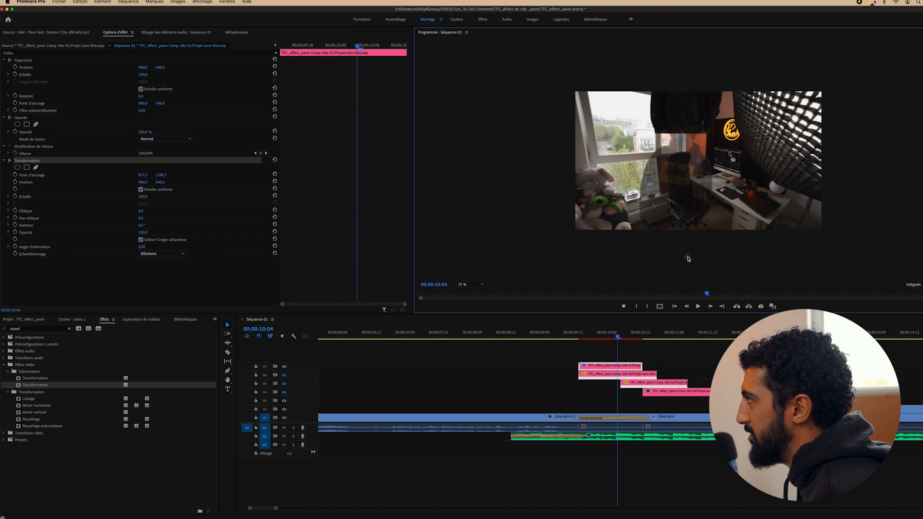
left_click_drag(698, 162, 687, 257)
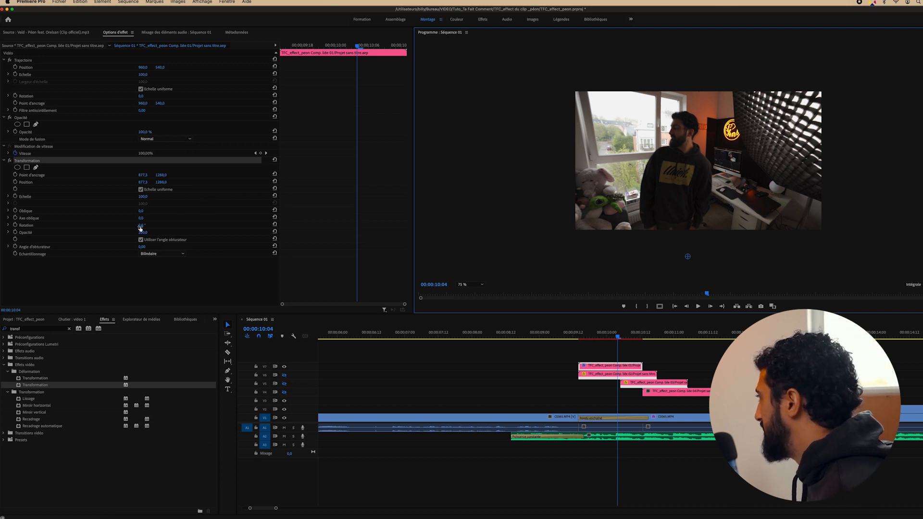
mouse_move(140, 225)
left_mouse_down()
mouse_move(178, 225)
mouse_move(154, 225)
left_mouse_up()
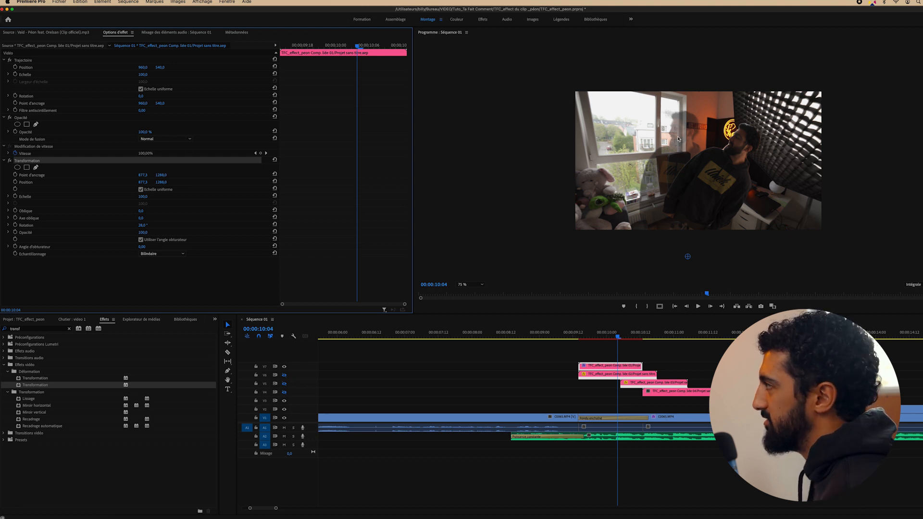
key("super+z")
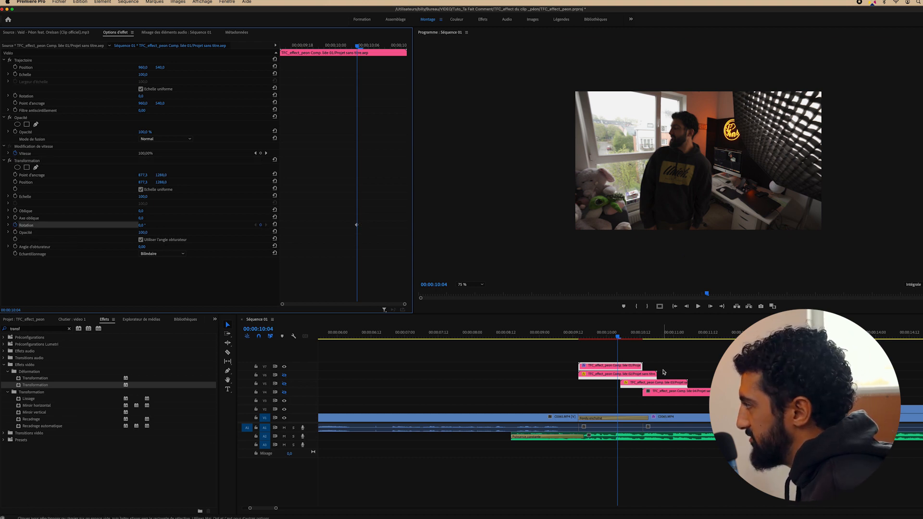
At 10:12, key the top clone's Rotation to 72°, then raise it to 96°
left_click(643, 338)
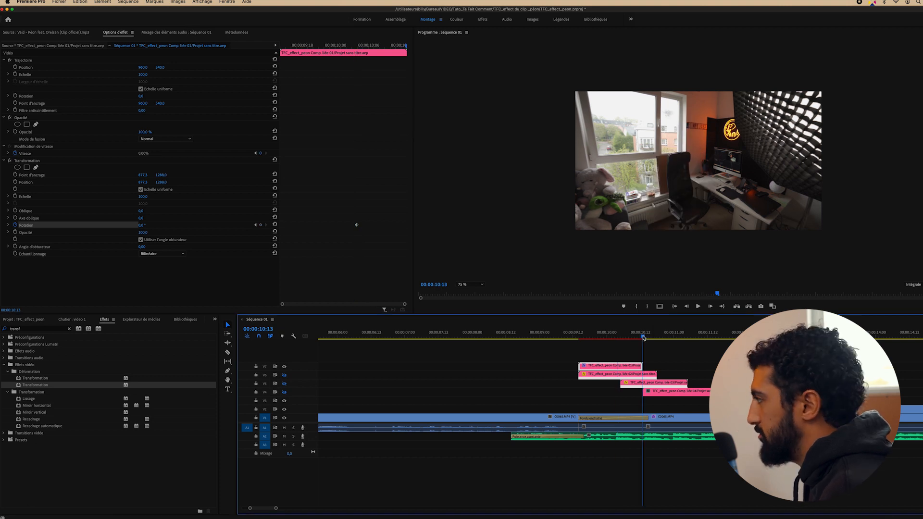
key("Left")
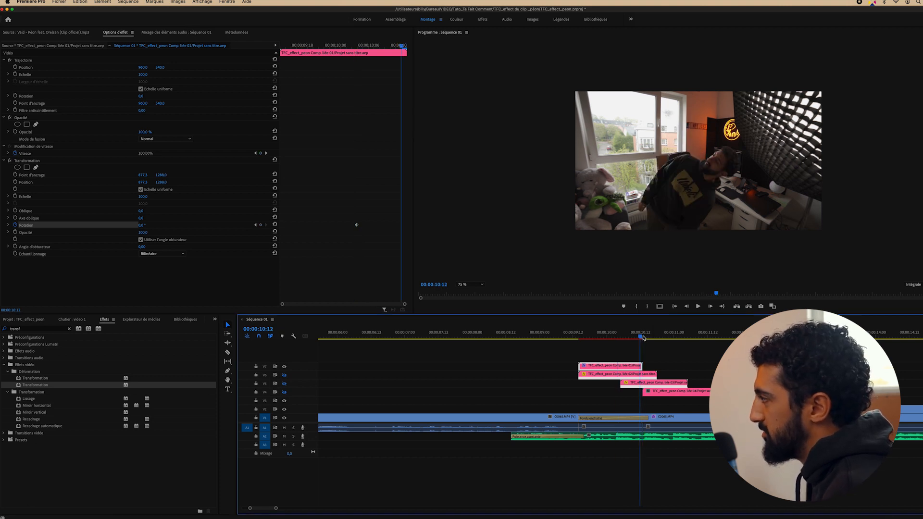
left_click(141, 225)
type("72")
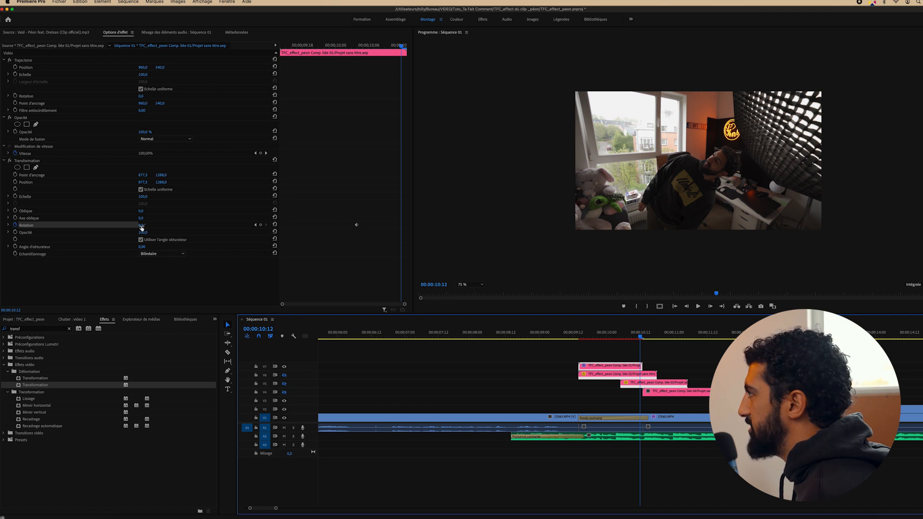
key("Return")
left_click_drag(144, 224, 155, 225)
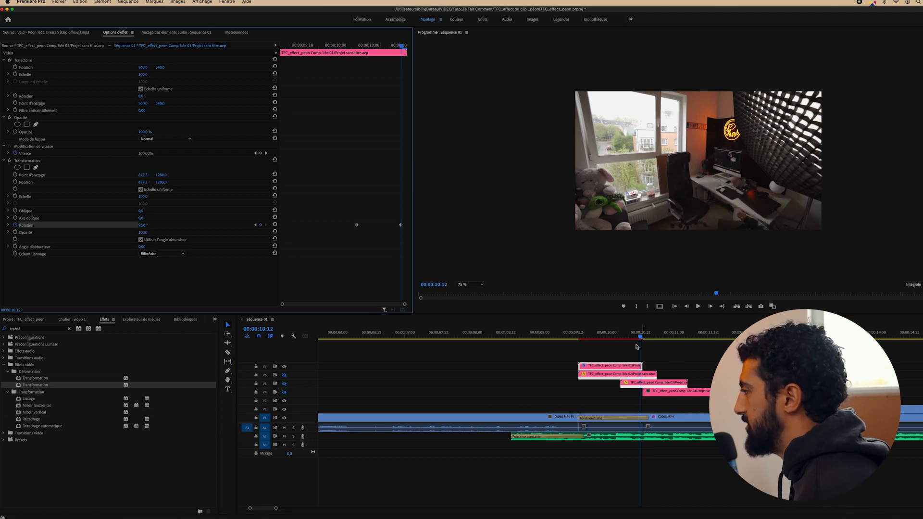
Play back and scrub through the clone's fall from about 10:00 to 10:06
left_click(598, 337)
key("space")
left_click(598, 336)
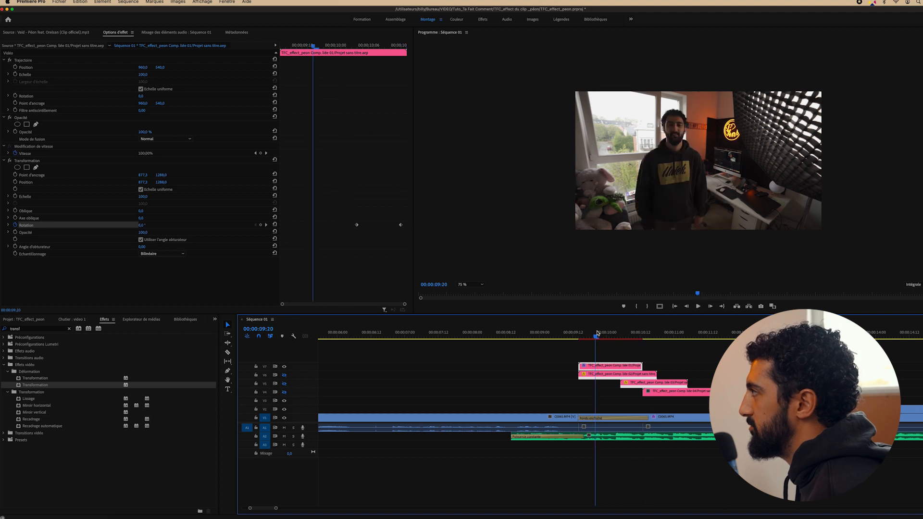
left_click(594, 333)
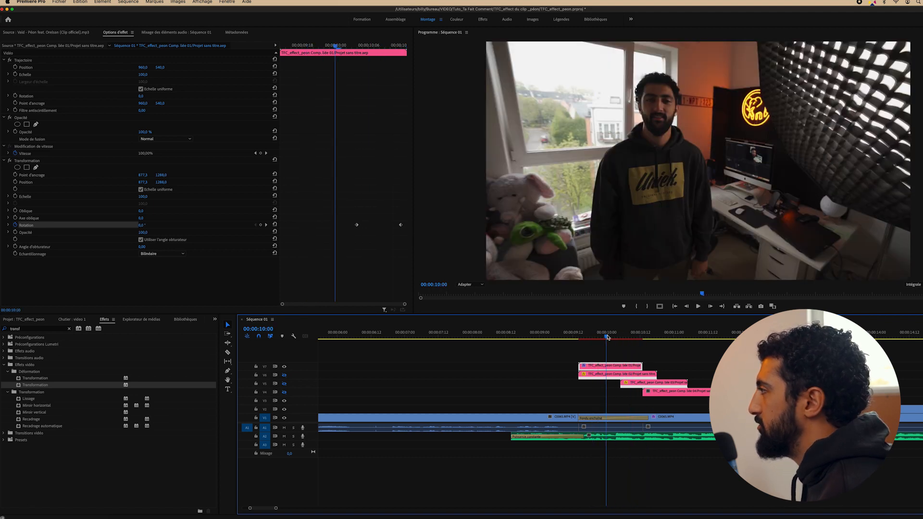
key("space")
left_click(606, 337)
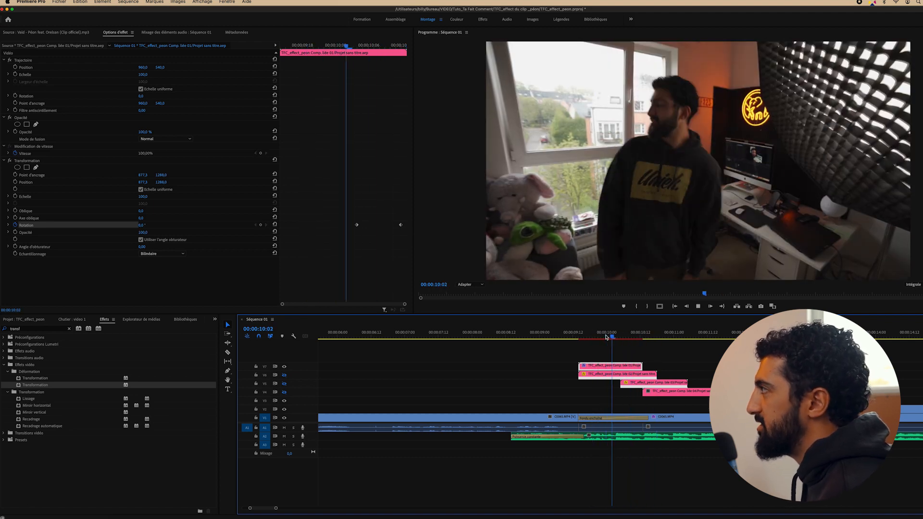
left_click_drag(606, 337, 631, 336)
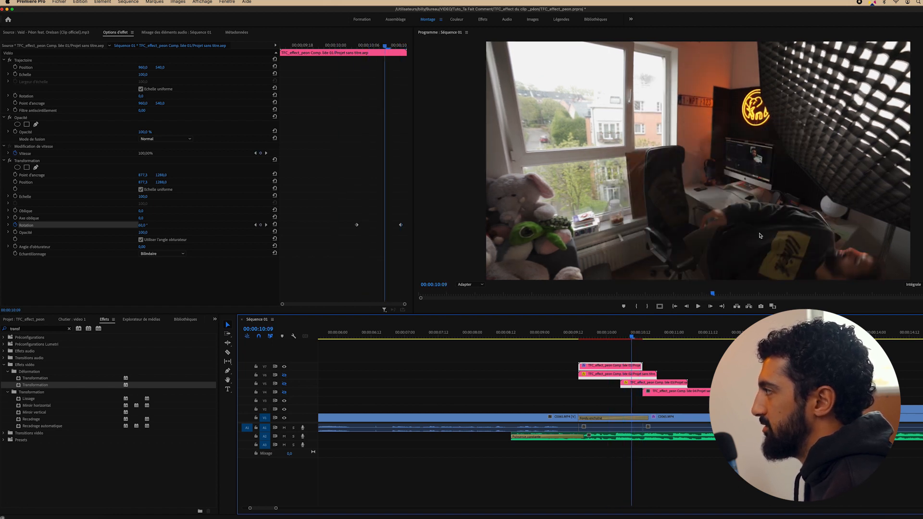
Add a starting Scale (Echelle) keyframe at 10:04, then move to the 10:12 keyframe
left_click(255, 224)
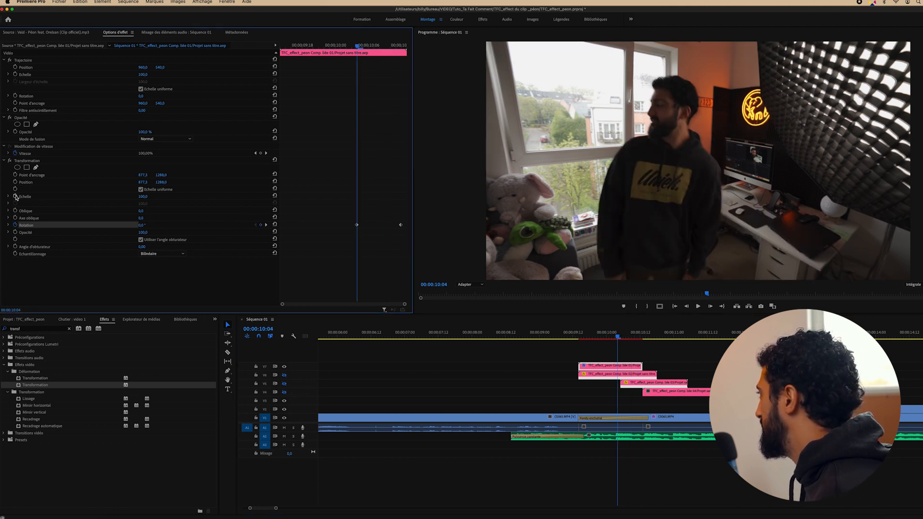
left_click(18, 196)
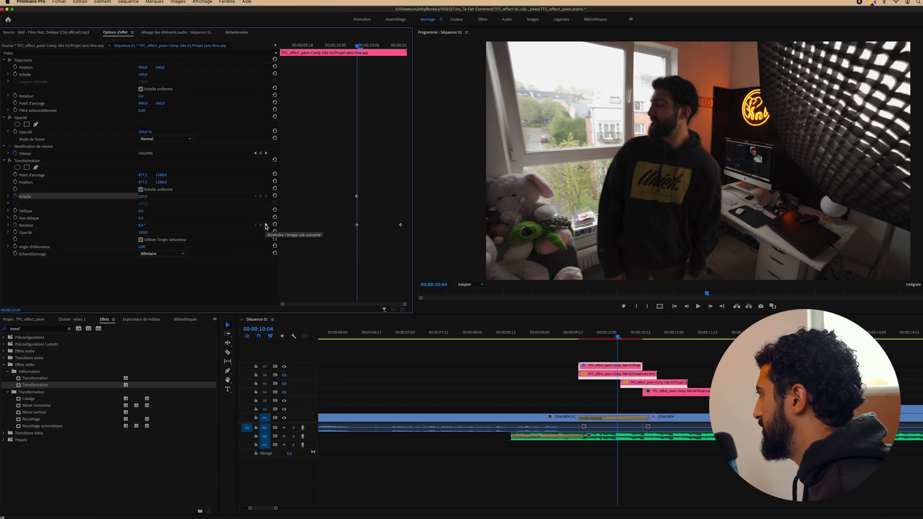
left_click(266, 226)
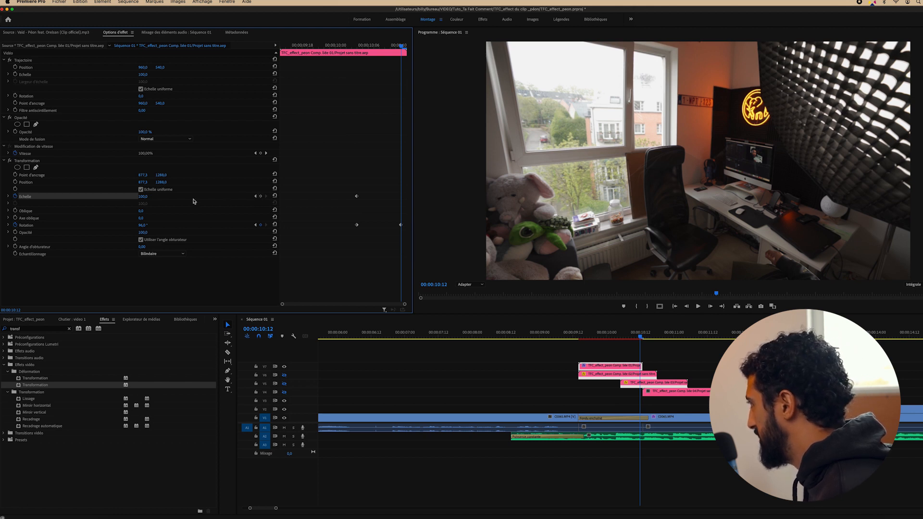
Add a Scale keyframe of 120 at 10:12 and preview the fall
left_click(261, 196)
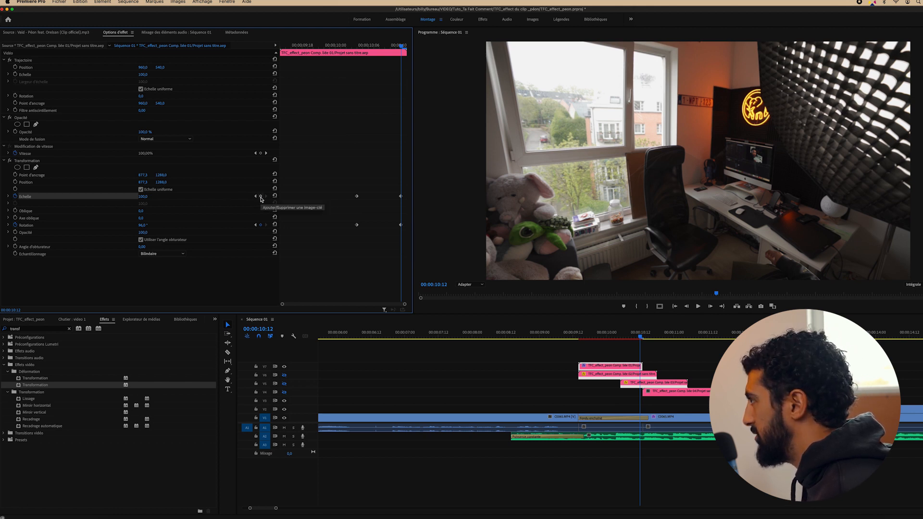
left_click(143, 198)
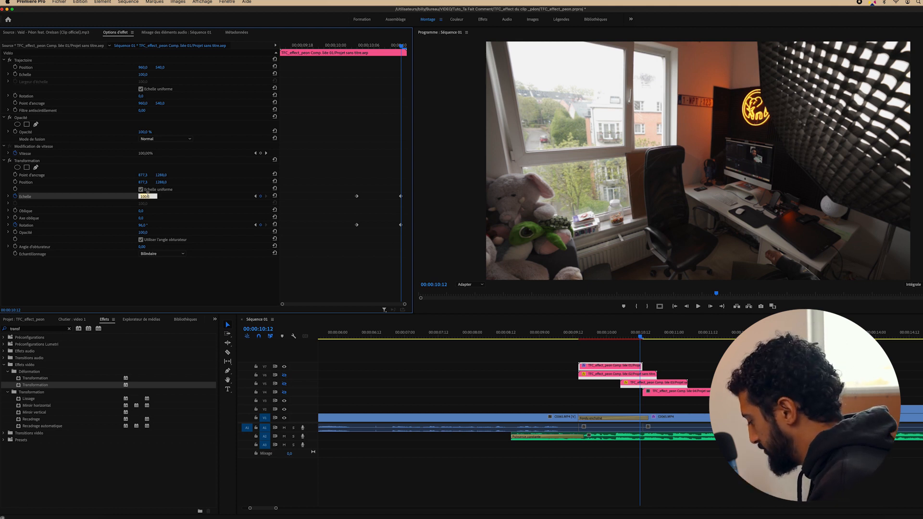
type("120")
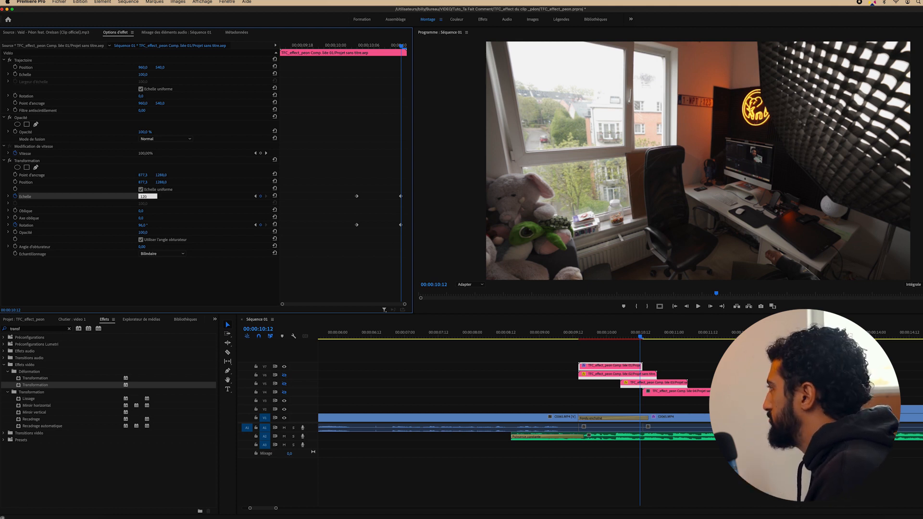
key("Return")
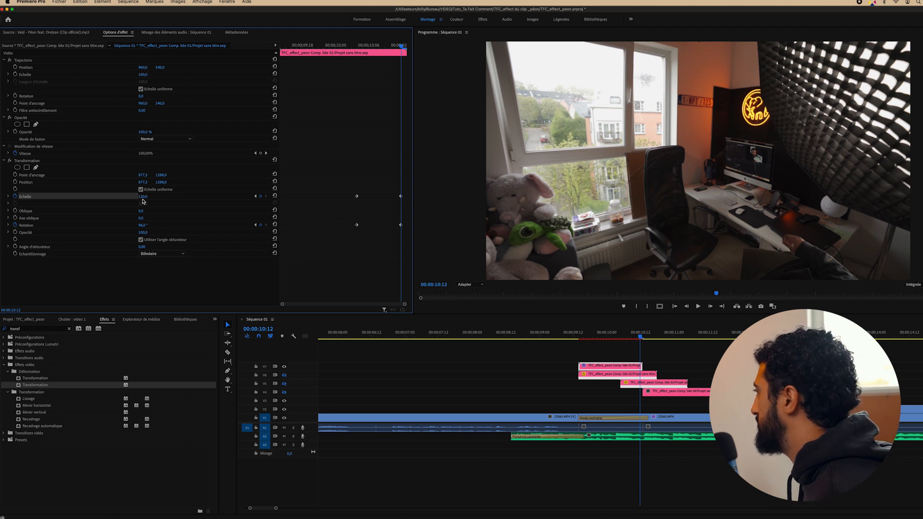
left_click(600, 337)
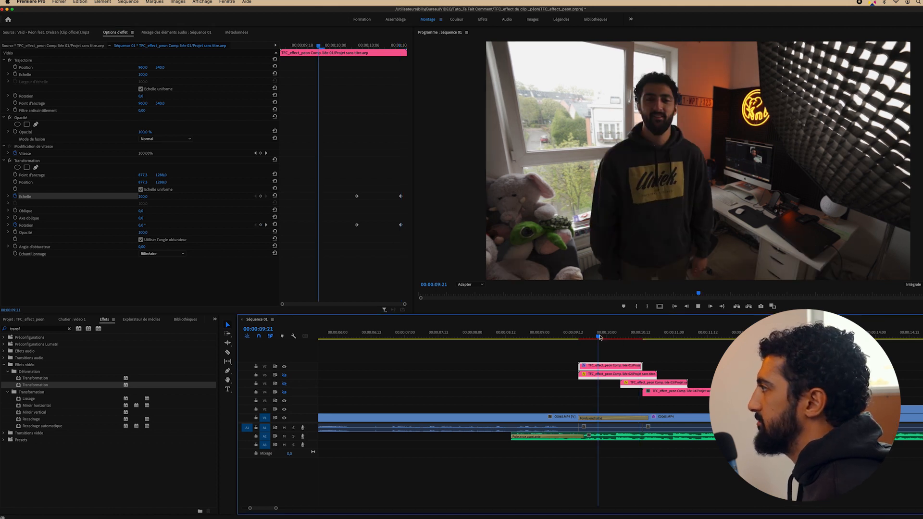
key("space")
key("space")
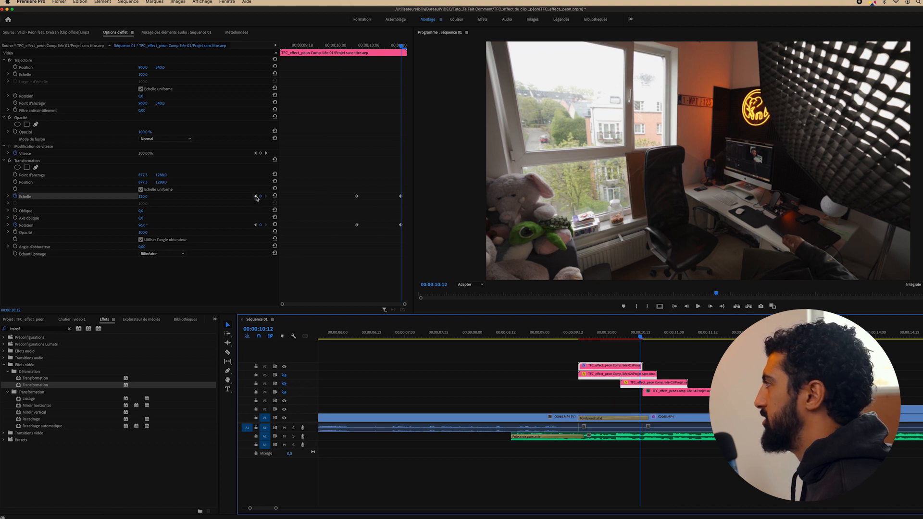
Keyframe Position from 10:04 to about 1134.5 / 1267.0 at 10:12, then preview the fall
left_click(255, 196)
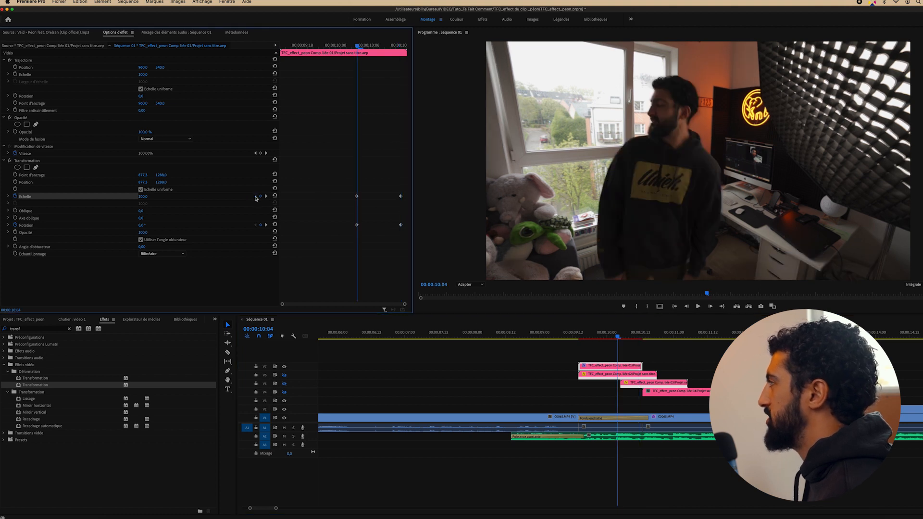
left_click(15, 182)
left_click(266, 196)
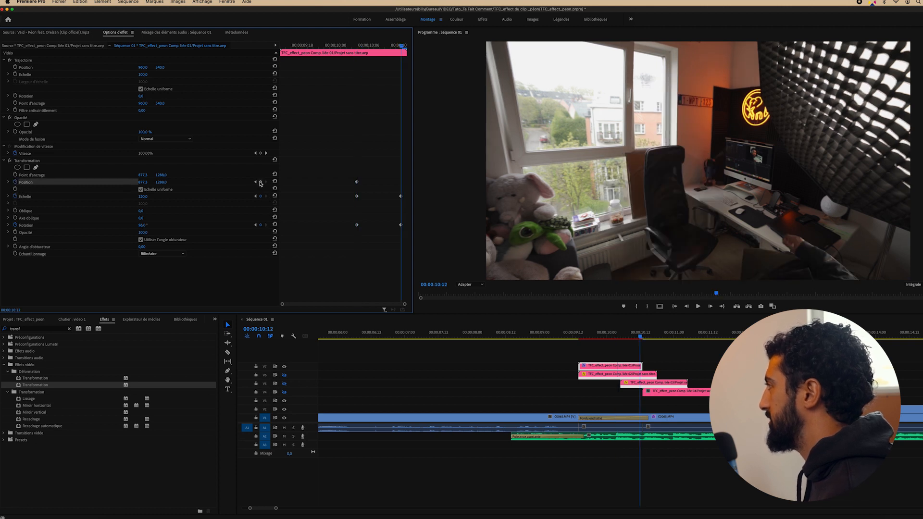
left_click(260, 181)
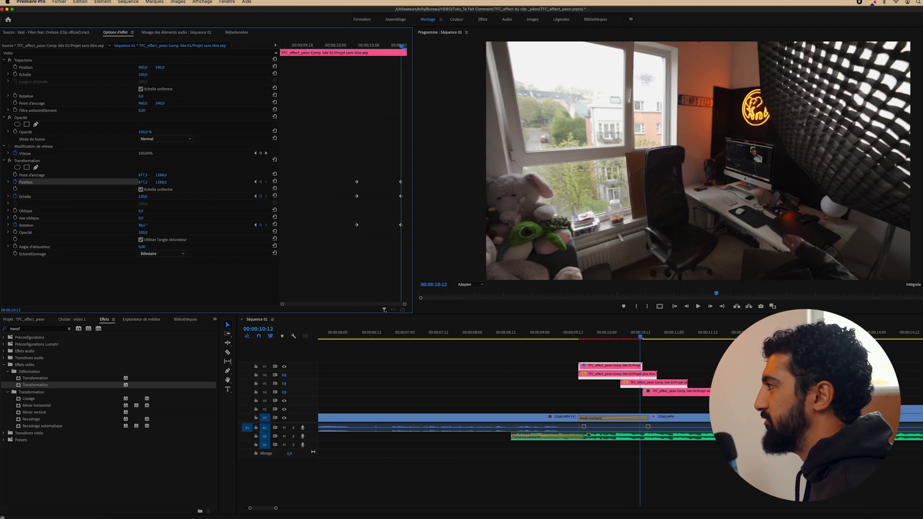
left_click_drag(162, 183, 233, 183)
left_click(572, 336)
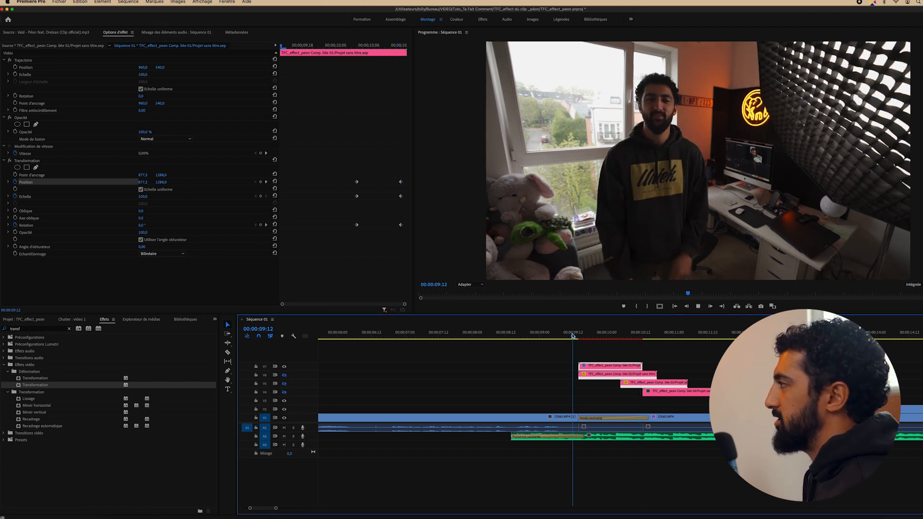
key("space")
key("space")
left_click_drag(579, 335, 629, 340)
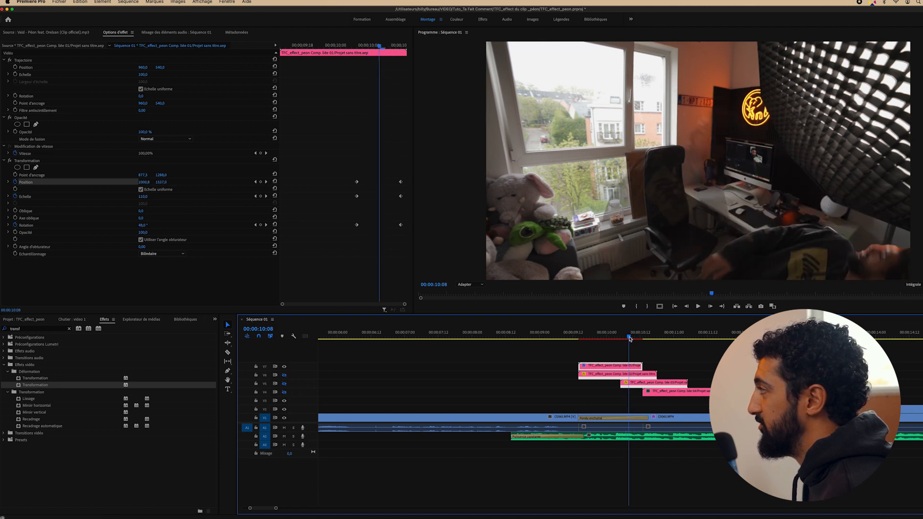
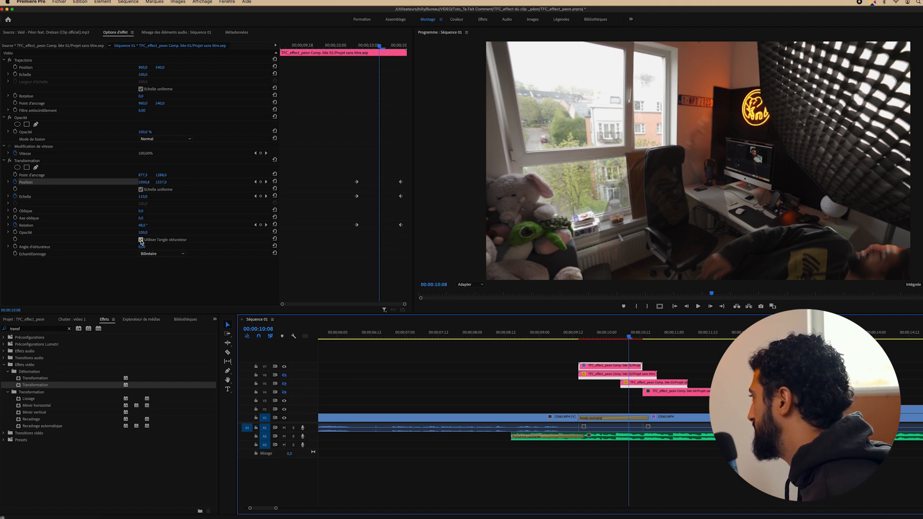
Stop using the composition's shutter angle, set it to 180, and scrub the blurred transition
left_click(141, 240)
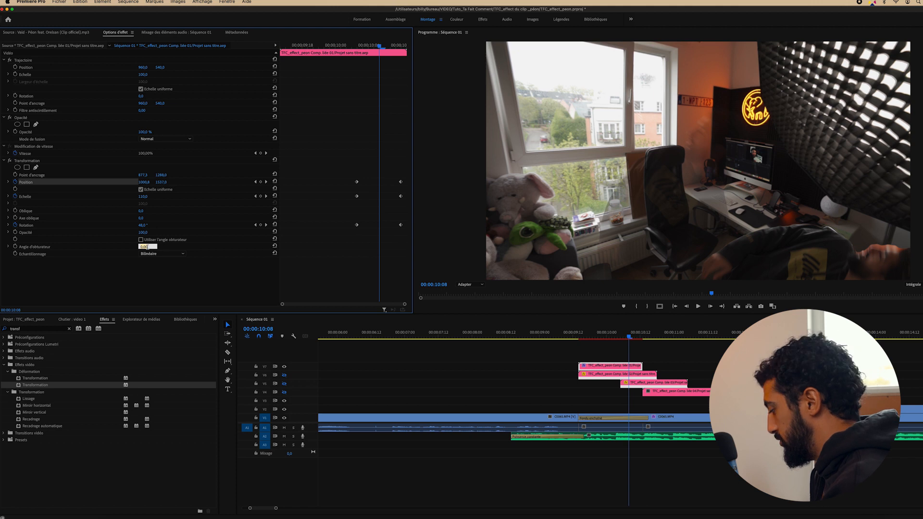
type("180")
key("Return")
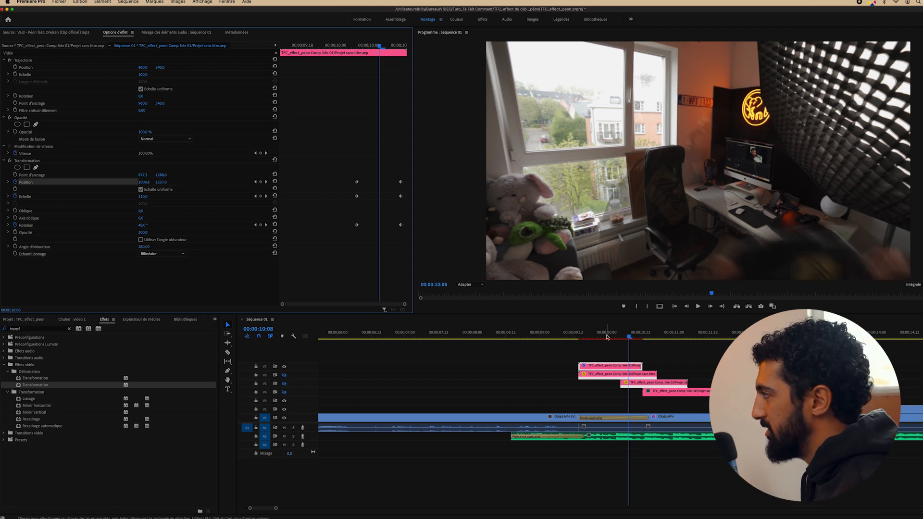
left_click(587, 337)
left_click_drag(587, 337, 623, 335)
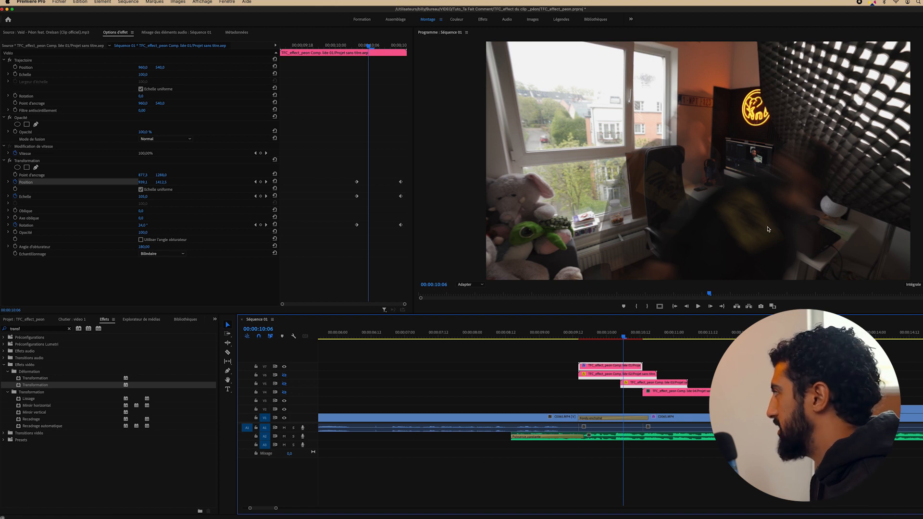
Lower the shutter angle to 120, review the blur near 10:06, and select all transform keyframes
left_click(146, 247)
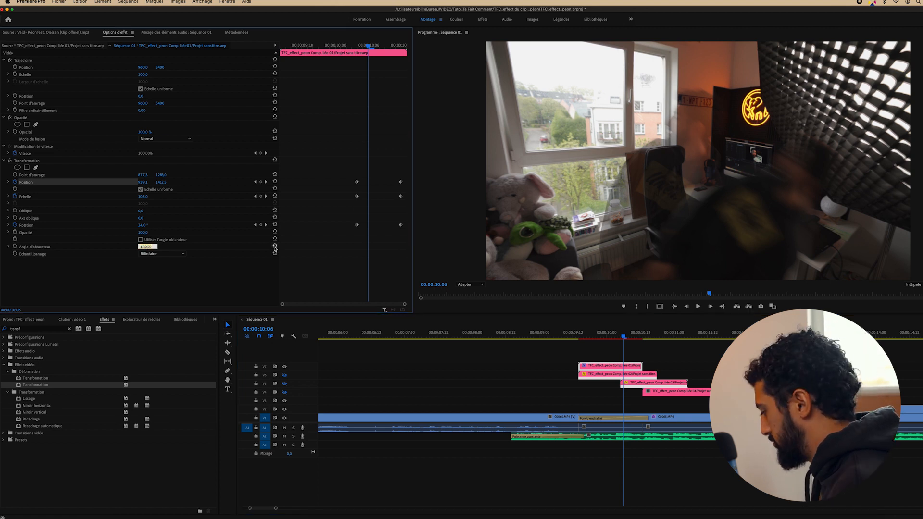
type("120")
key("Return")
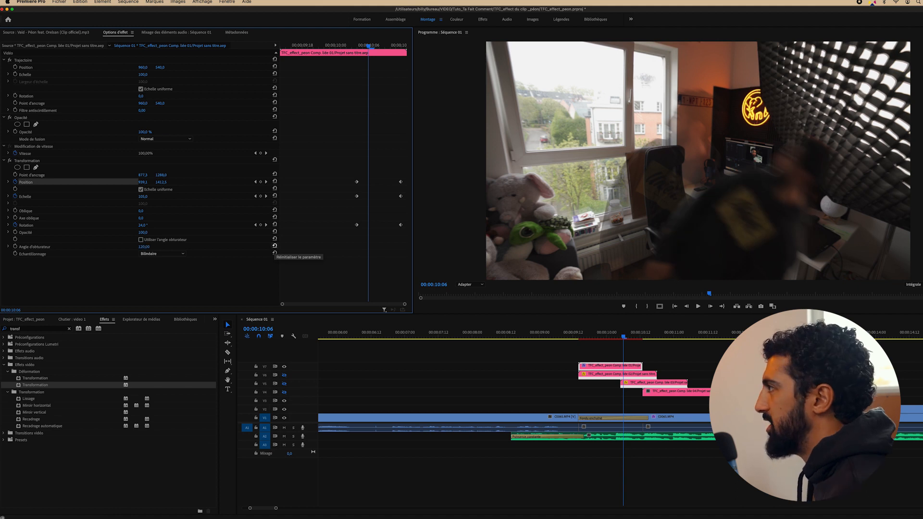
mouse_move(597, 335)
left_mouse_down()
mouse_move(624, 336)
mouse_move(574, 334)
mouse_move(587, 333)
left_mouse_up()
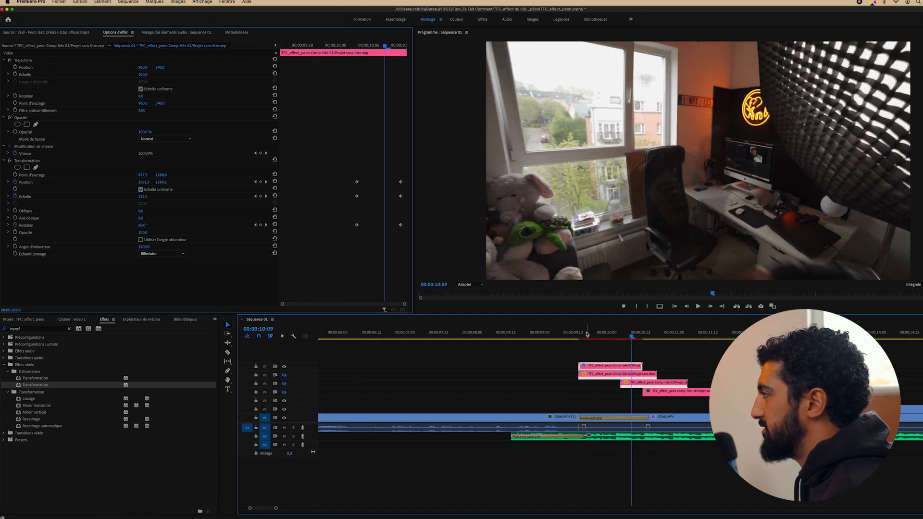
key("Right")
left_click_drag(335, 158, 413, 236)
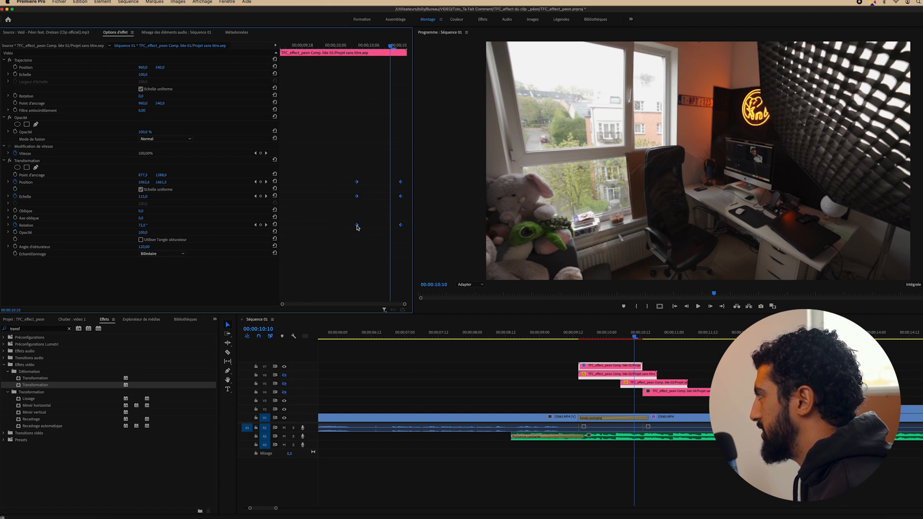
Set the selected keyframes to Progressif temporal interpolation and play the transition
right_click(357, 226)
mouse_move(393, 289)
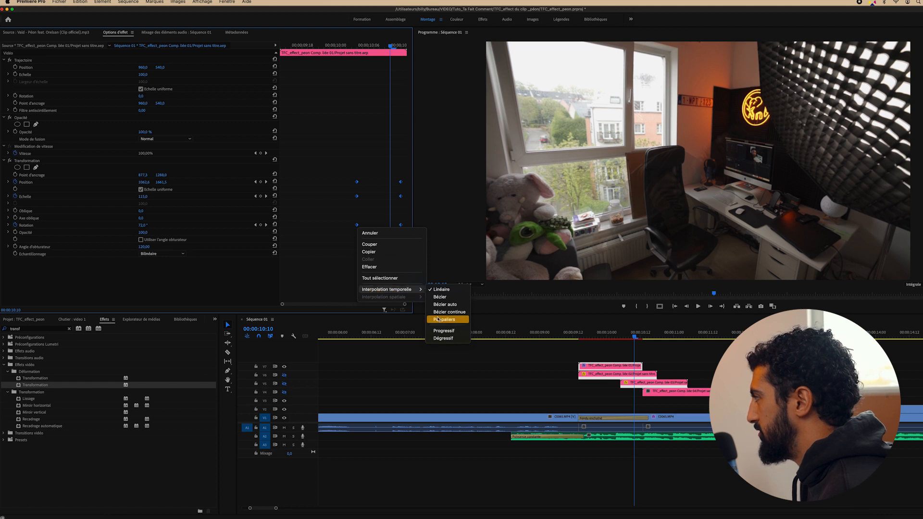
left_click(443, 331)
left_click(596, 340)
key("space")
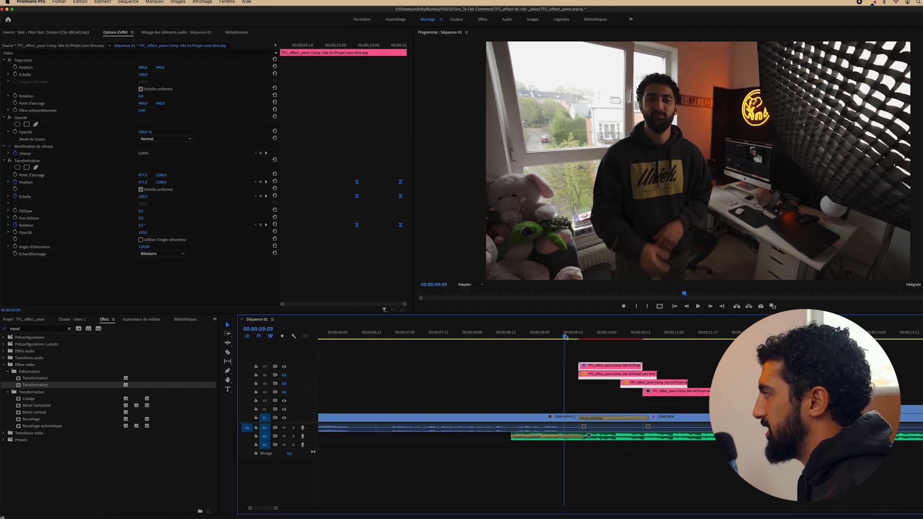
key("space")
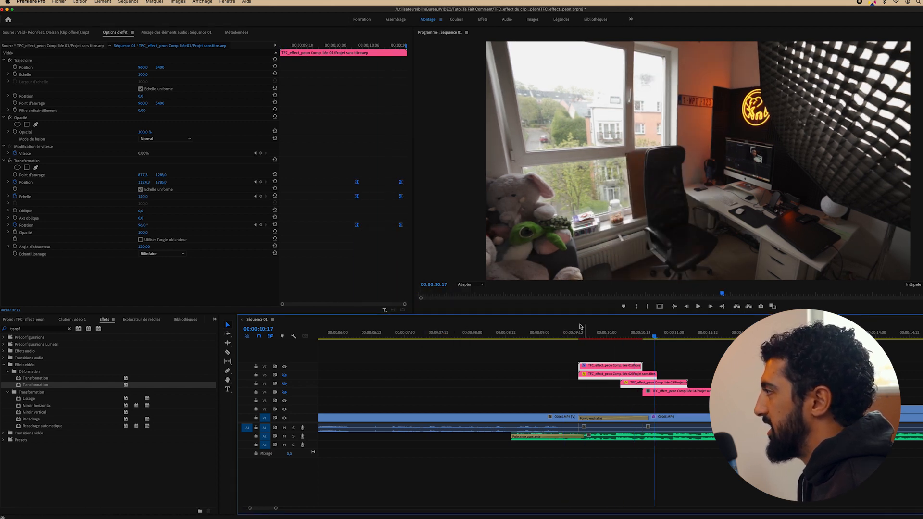
Replay the transition and inspect the spin around 10:00, returning to 09:21
left_click(556, 329)
key("space")
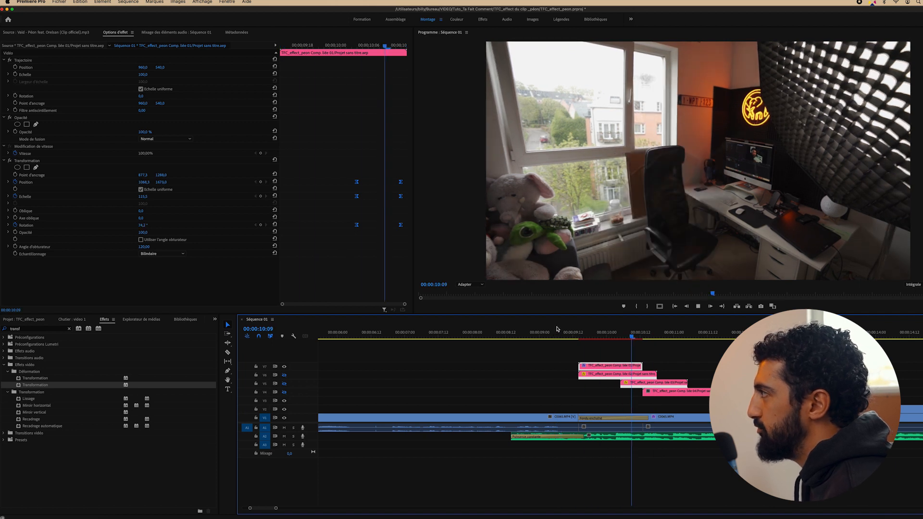
key("space")
mouse_move(583, 332)
left_mouse_down()
mouse_move(638, 336)
mouse_move(578, 337)
left_mouse_up()
key("space")
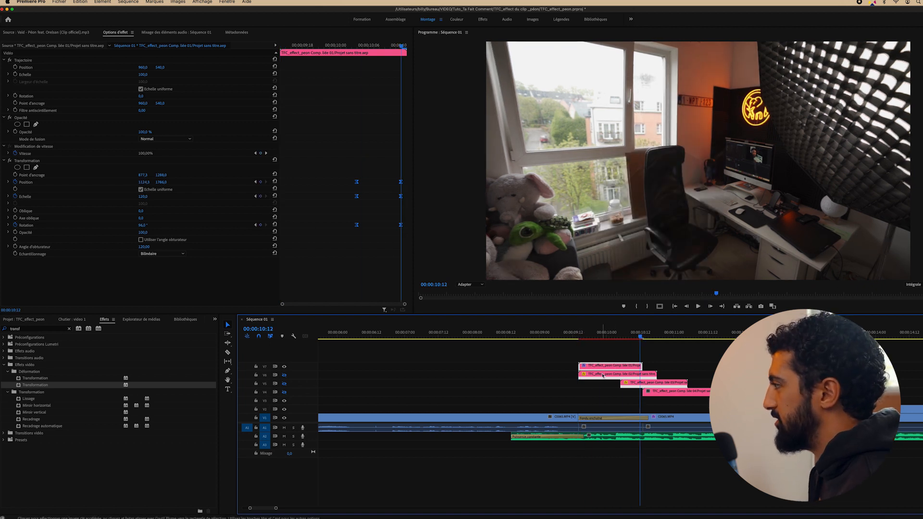
left_click(598, 333)
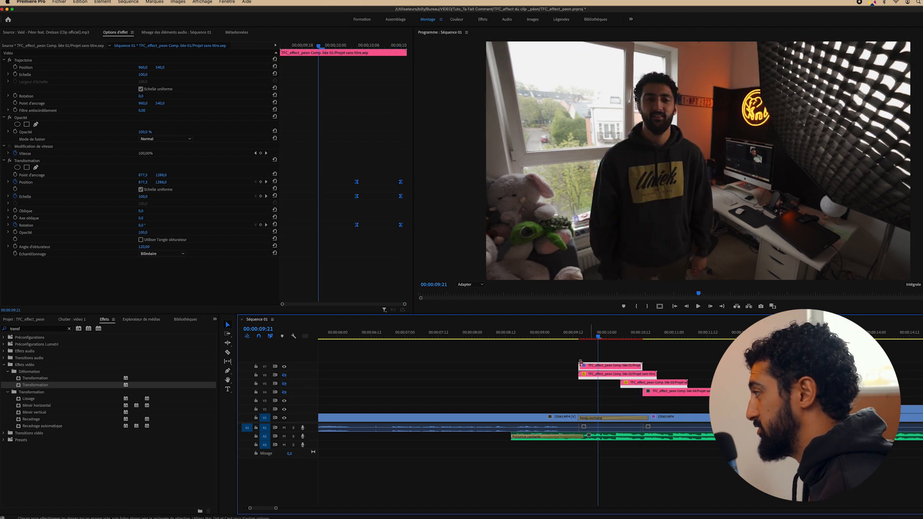
Turn on track V6 and preview both clones at 10:04
left_click(284, 375)
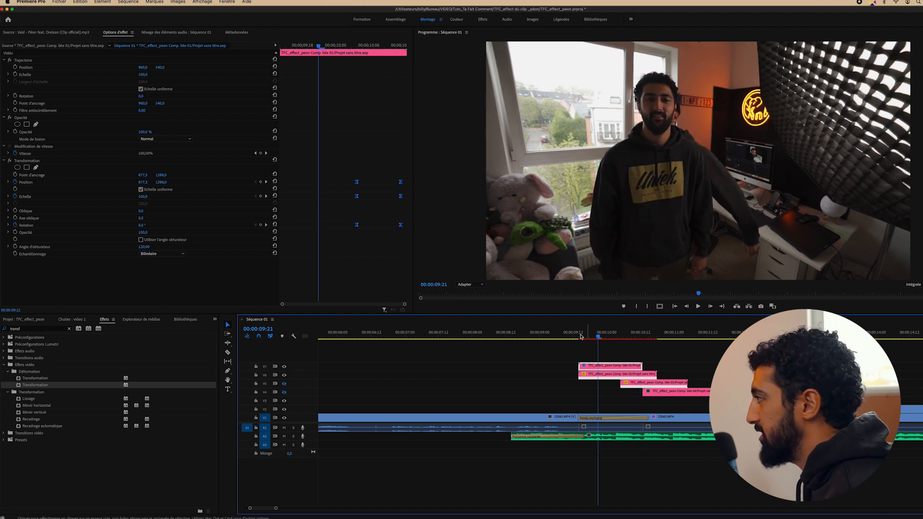
left_click(601, 375)
mouse_move(598, 337)
left_mouse_down()
mouse_move(627, 338)
mouse_move(614, 338)
left_mouse_up()
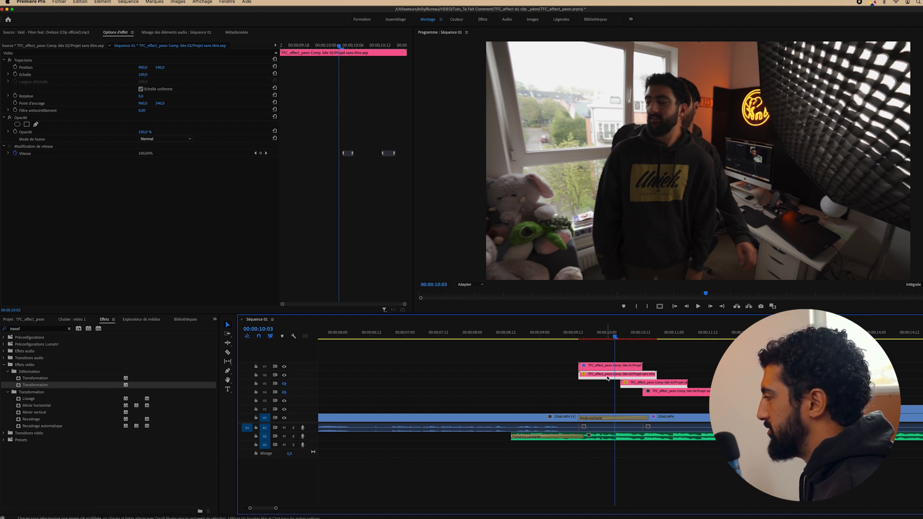
Nest the V6 clip into its own sequence, Séquence imbriquée 05
right_click(621, 377)
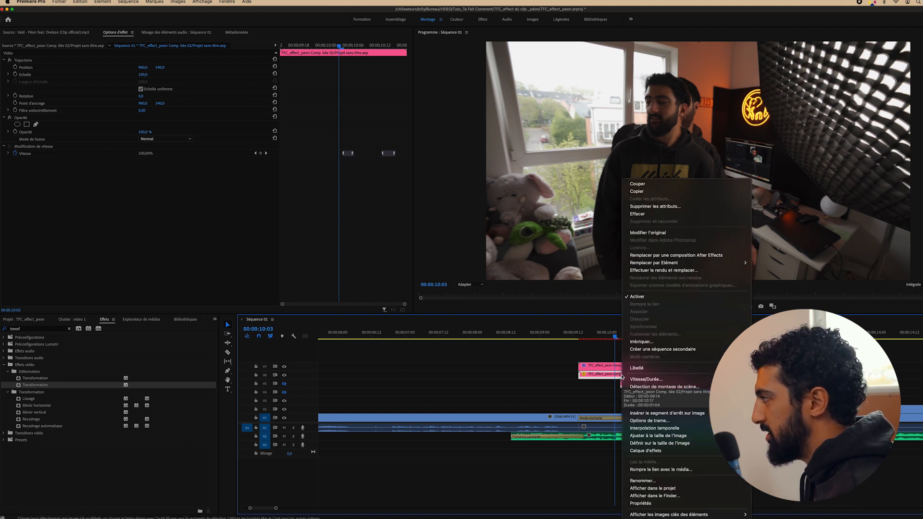
left_click(642, 343)
key("Return")
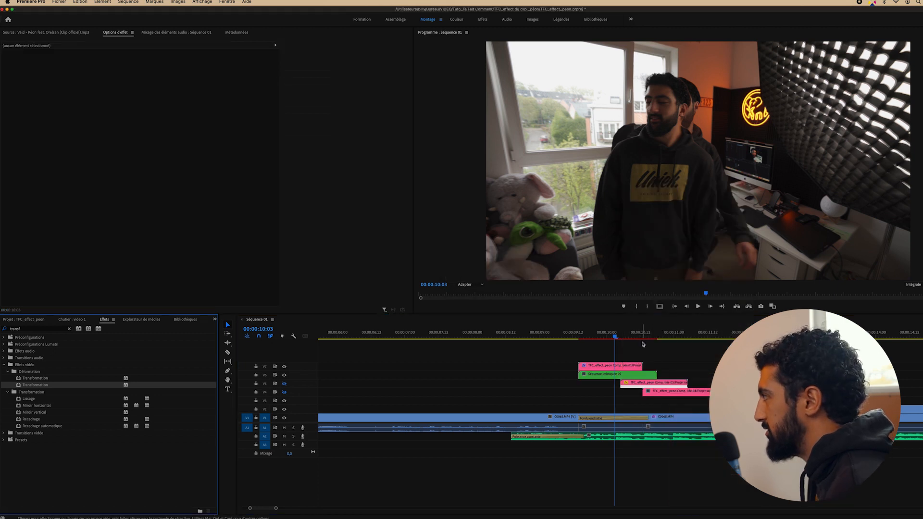
Apply the Transformation effect to the nested clip and go to its start at 09:14
left_click_drag(613, 337, 592, 337)
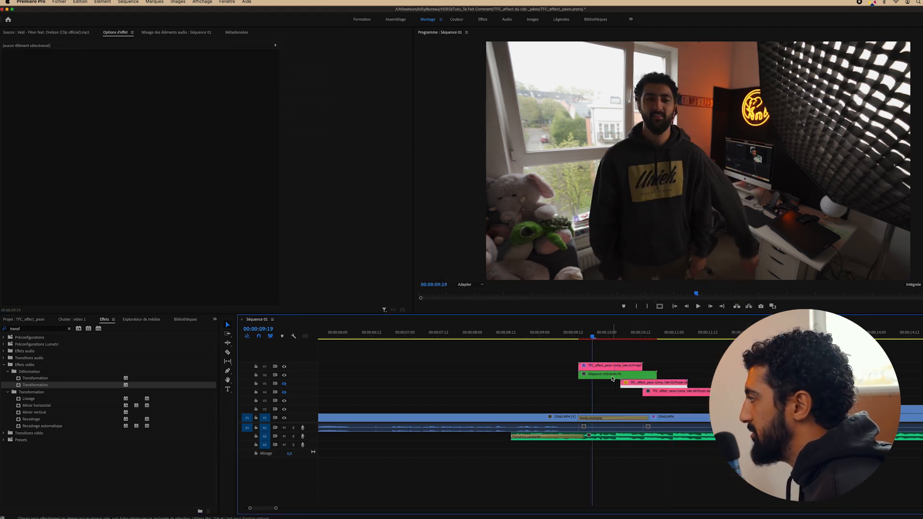
left_click(604, 374)
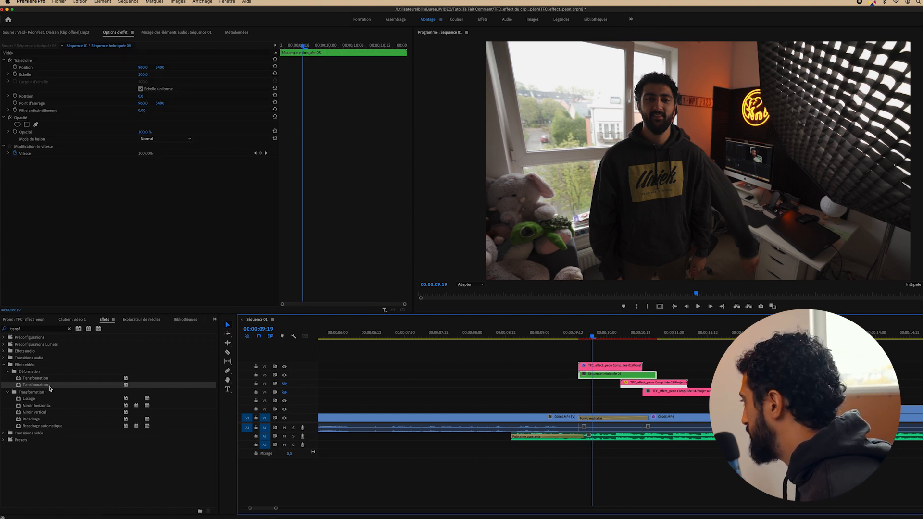
left_click_drag(48, 384, 583, 374)
left_click(579, 337)
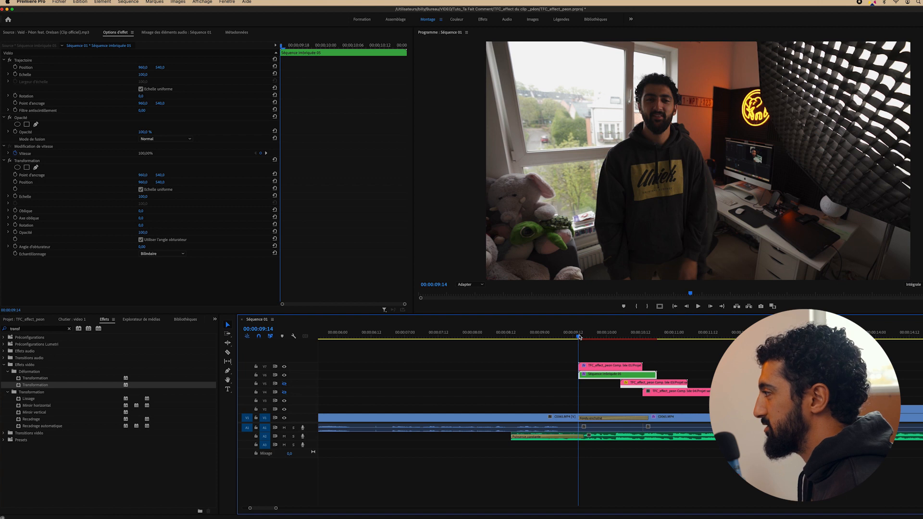
left_click(578, 337)
left_click(578, 337)
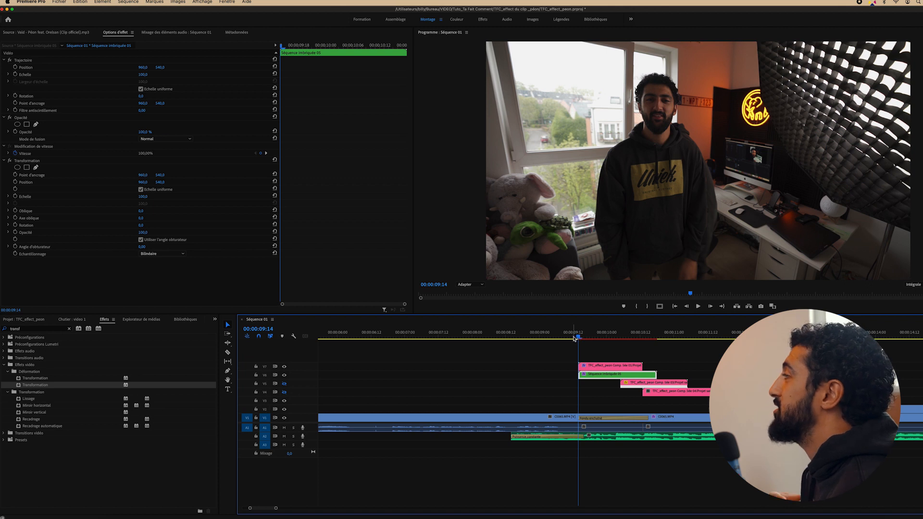
At 75% preview zoom, lower the Transformation pivot below the picture and match the position
left_click(480, 285)
left_click(473, 326)
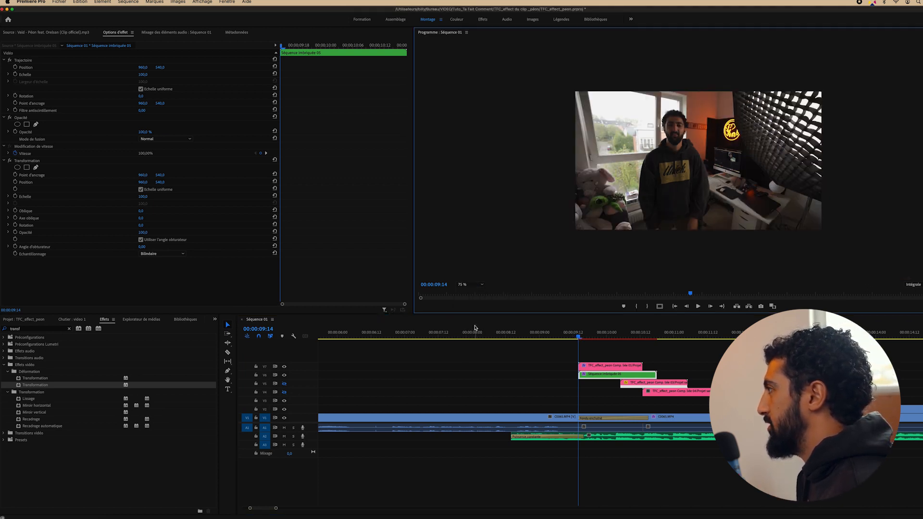
left_click(30, 161)
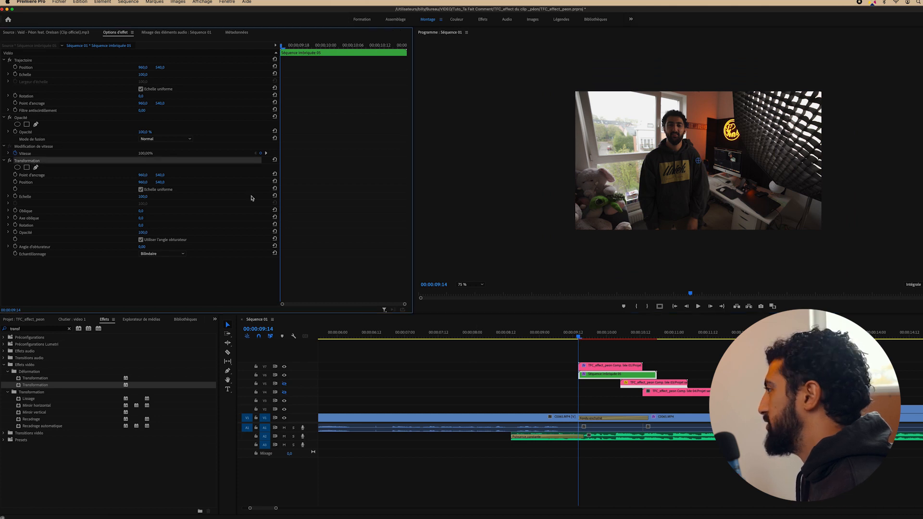
left_click_drag(698, 161, 693, 255)
left_click_drag(697, 210, 693, 256)
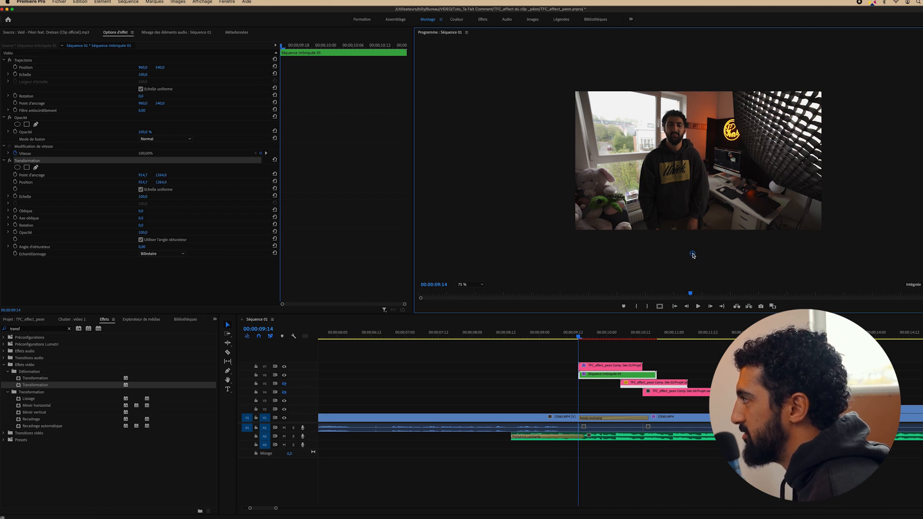
Set a 120 shutter angle and start animating the scale, then refit the preview
left_click(142, 246)
type("120")
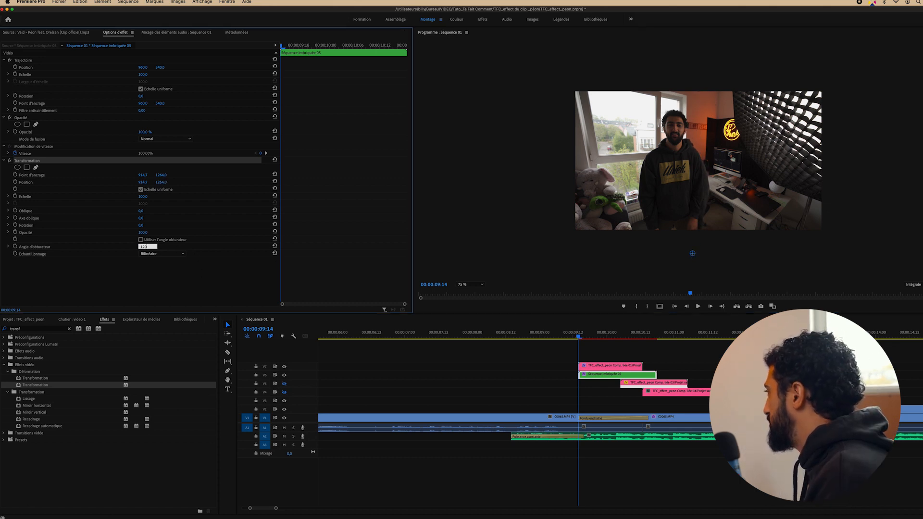
key("Return")
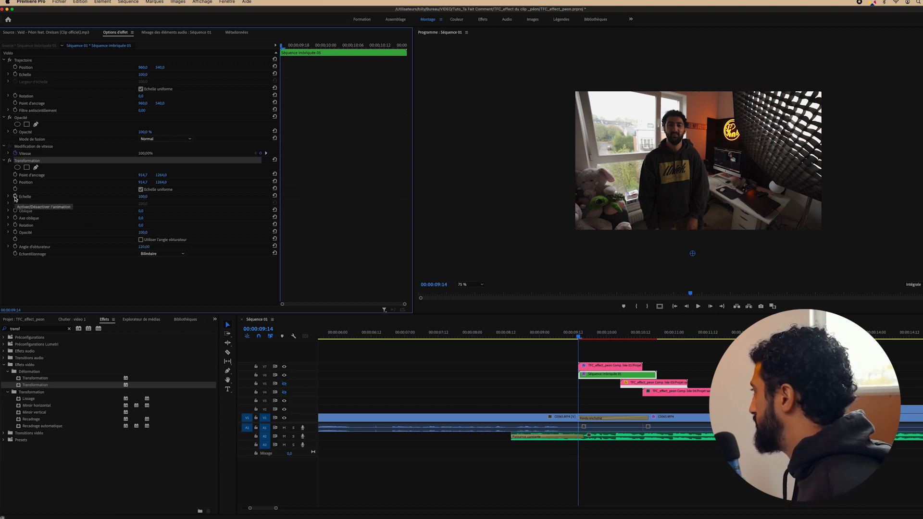
left_click(15, 196)
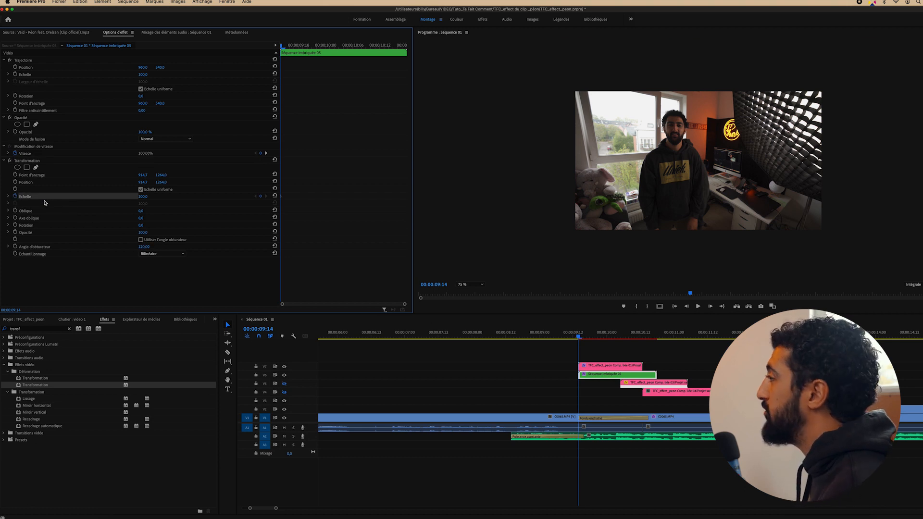
left_click(462, 284)
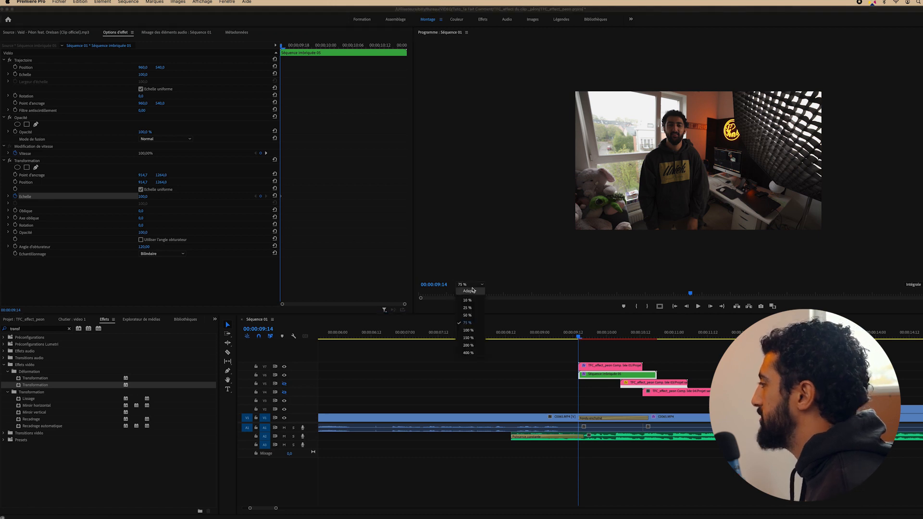
left_click(464, 289)
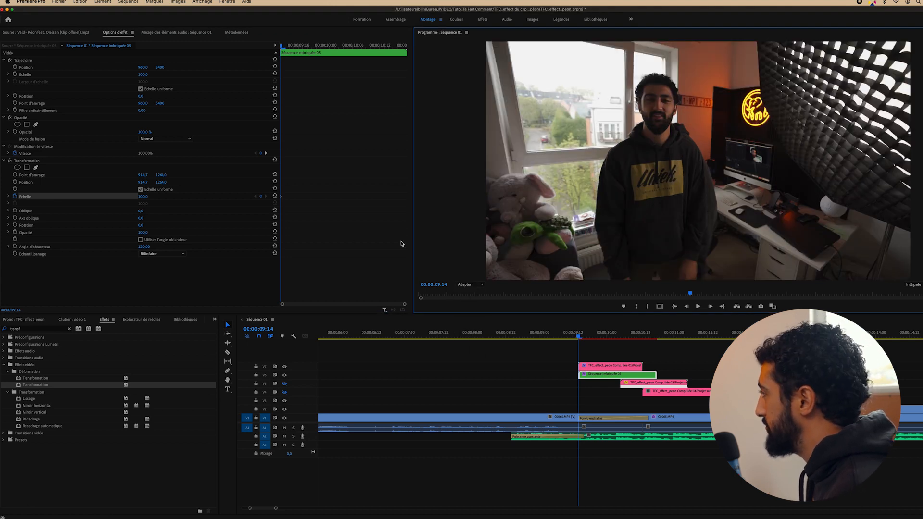
Add a scale keyframe at 10:00, ten frames after the clip start
key("space")
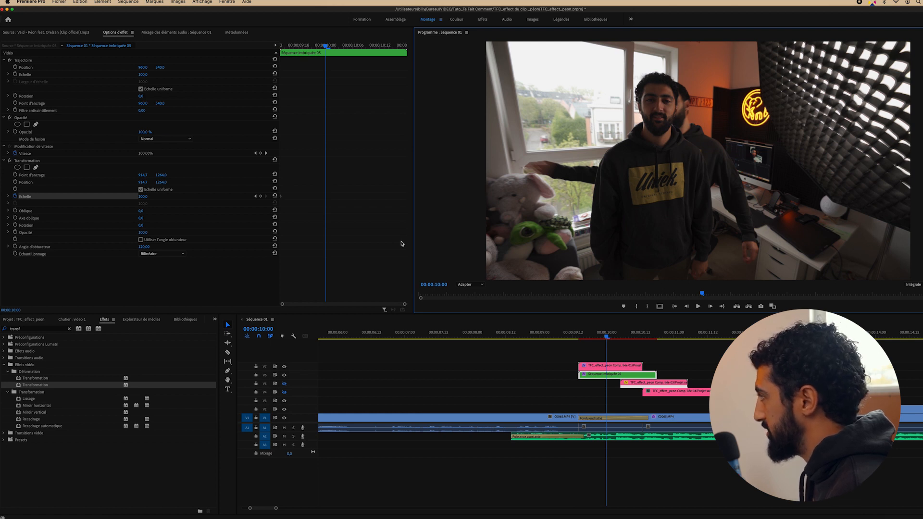
key("Up")
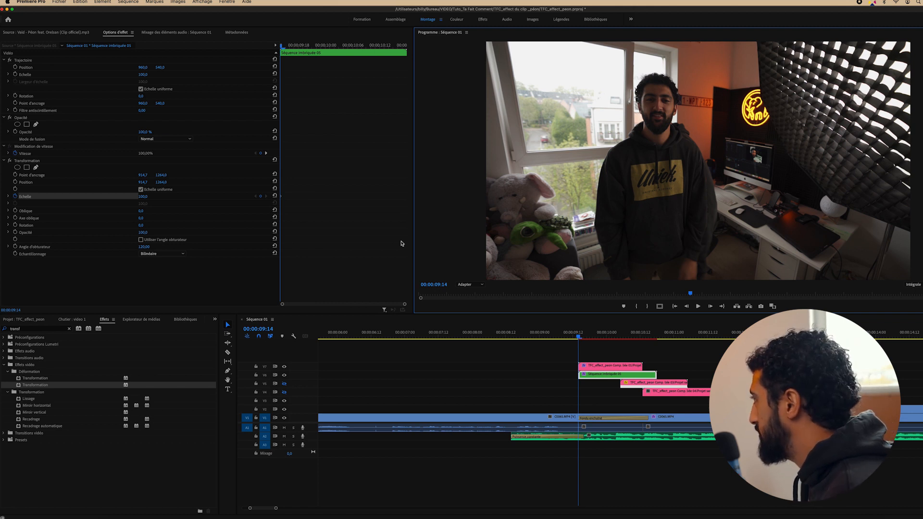
key("Right")
key("Right")
key("Right")
key("Right")
key("Right")
key("Right")
key("Right")
key("Right")
key("Right")
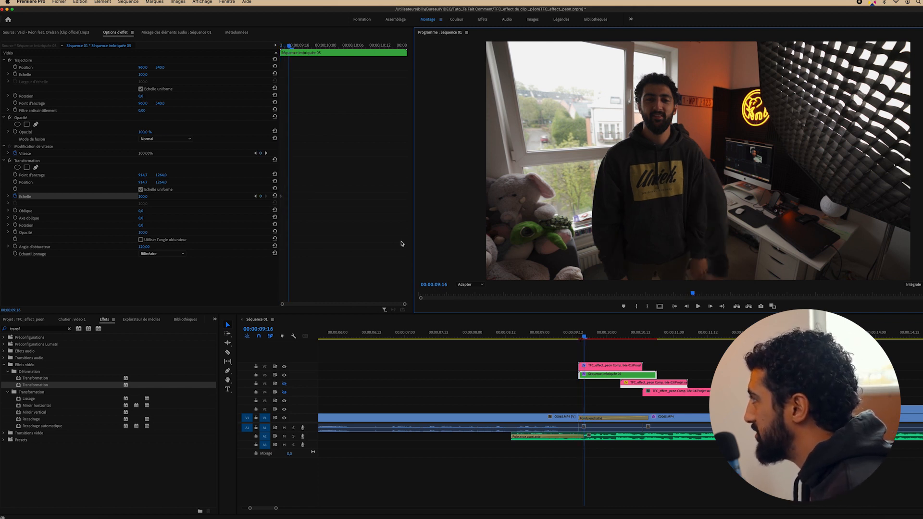
key("Right")
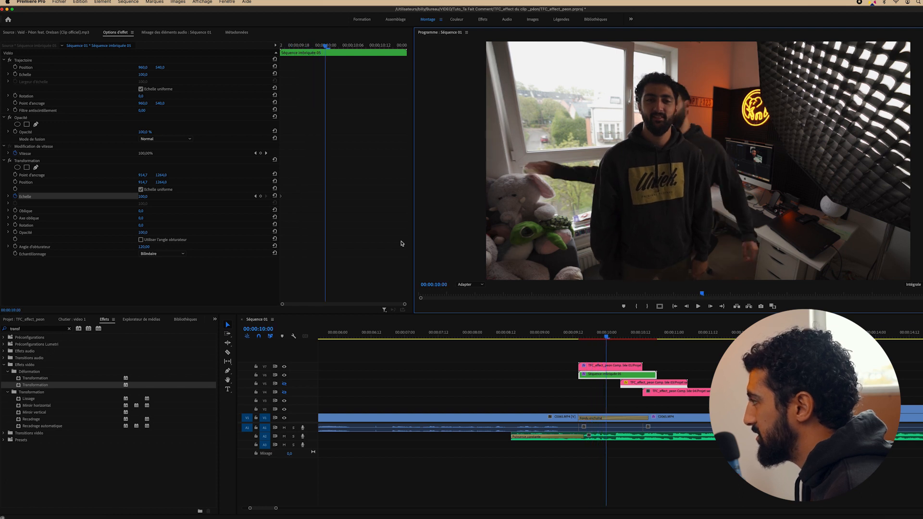
left_click_drag(326, 47, 236, 48)
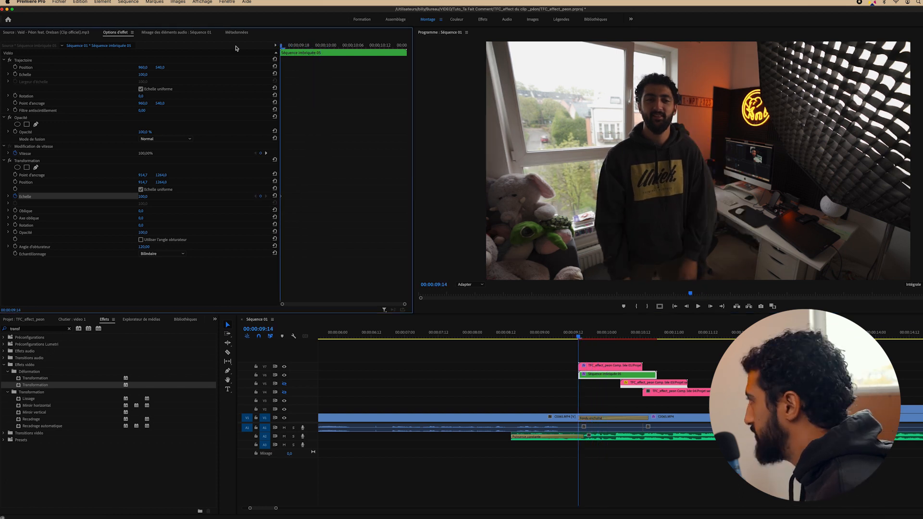
key("shift+Right")
key("shift+Right")
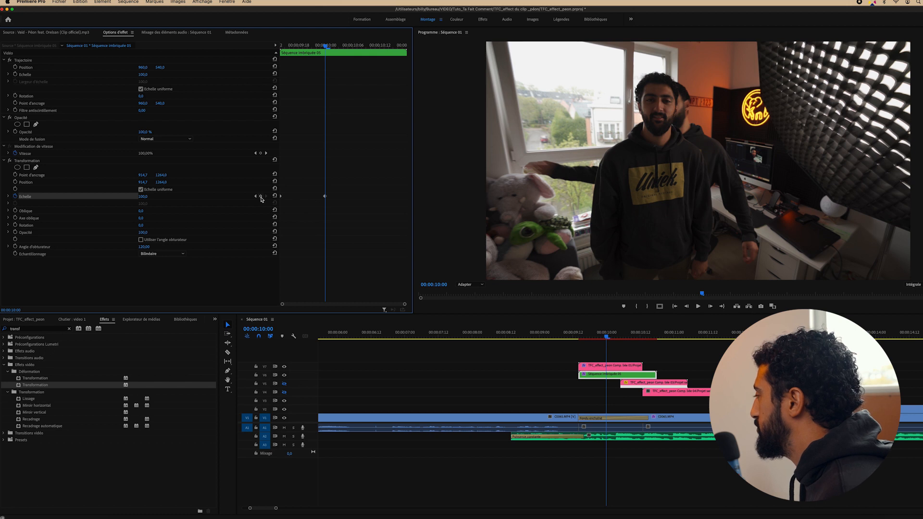
left_click(260, 196)
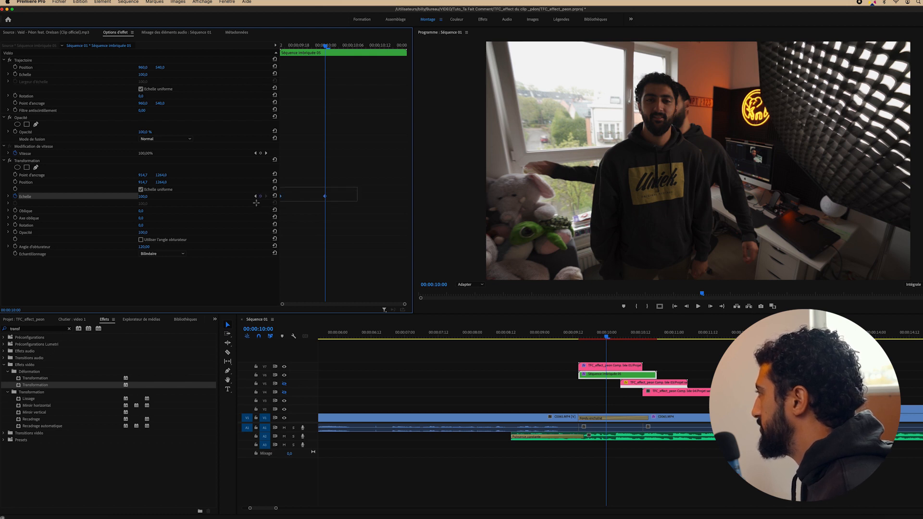
Ease in the 10:00 scale keyframe and shrink the 09:14 starting scale to 50
right_click(324, 196)
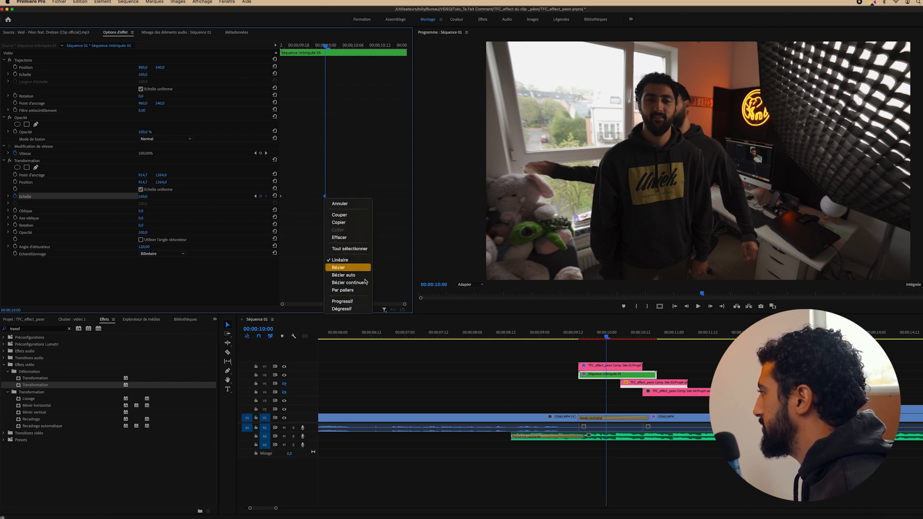
left_click(345, 302)
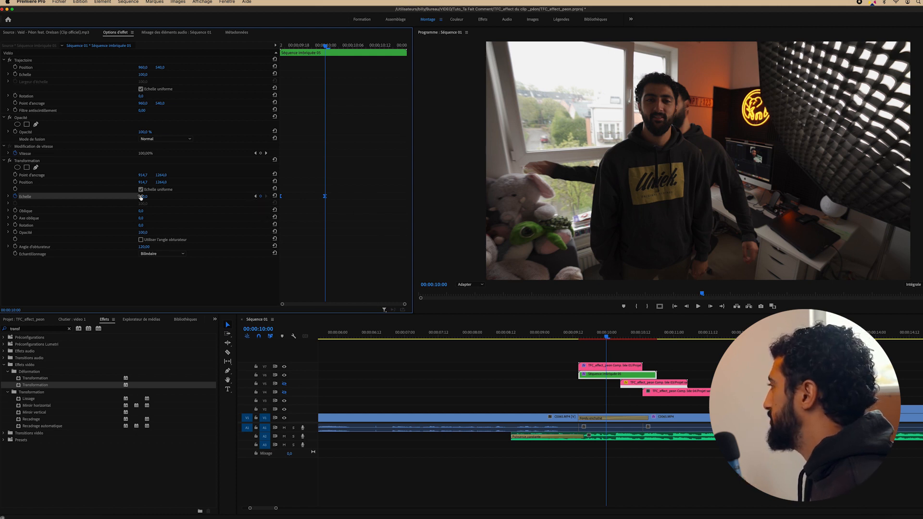
left_click(255, 196)
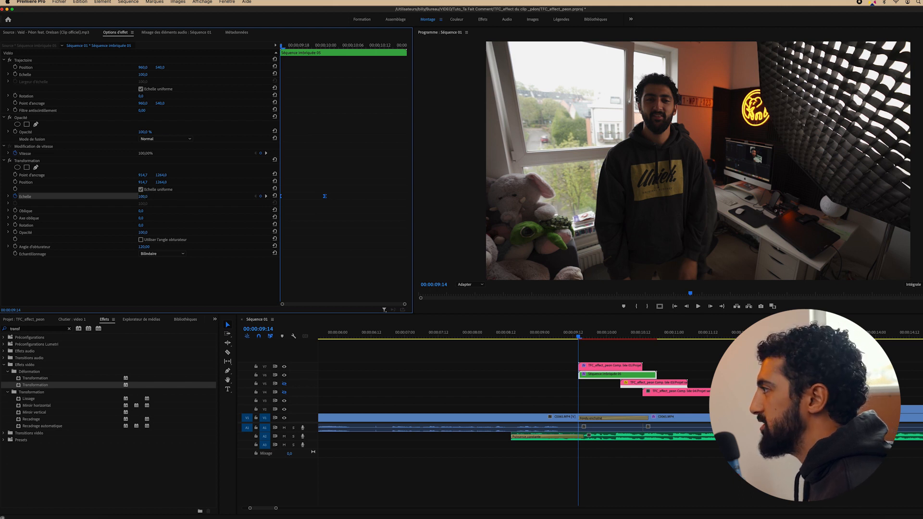
left_click_drag(142, 197, 119, 197)
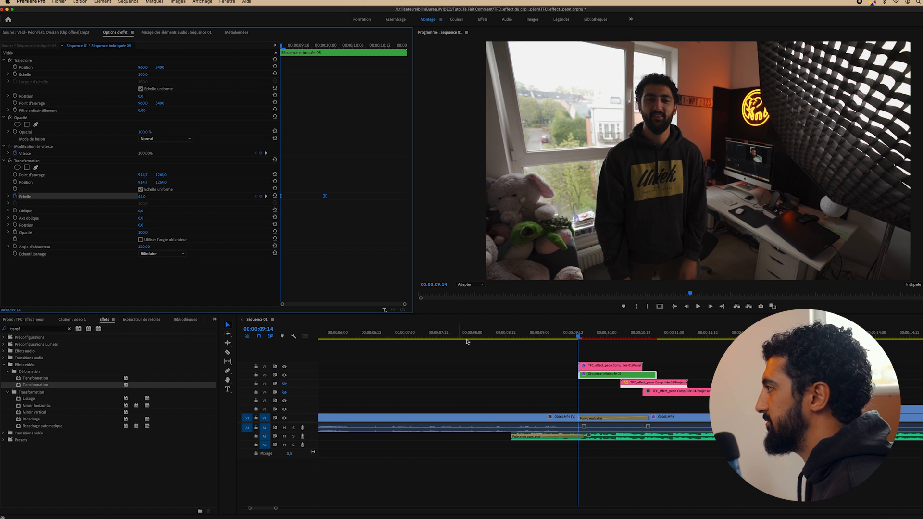
Play back and scrub through the clone's scale-up entrance
left_click(554, 333)
key("space")
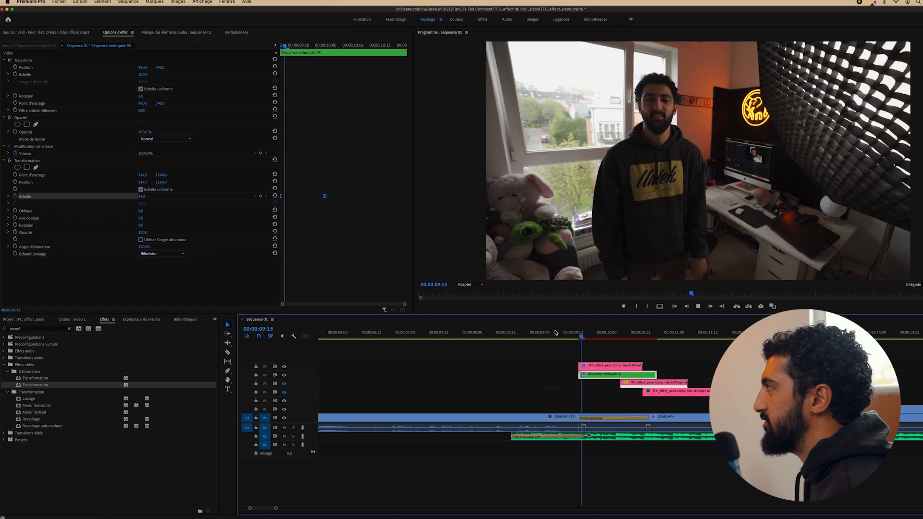
key("space")
left_click_drag(599, 334, 644, 335)
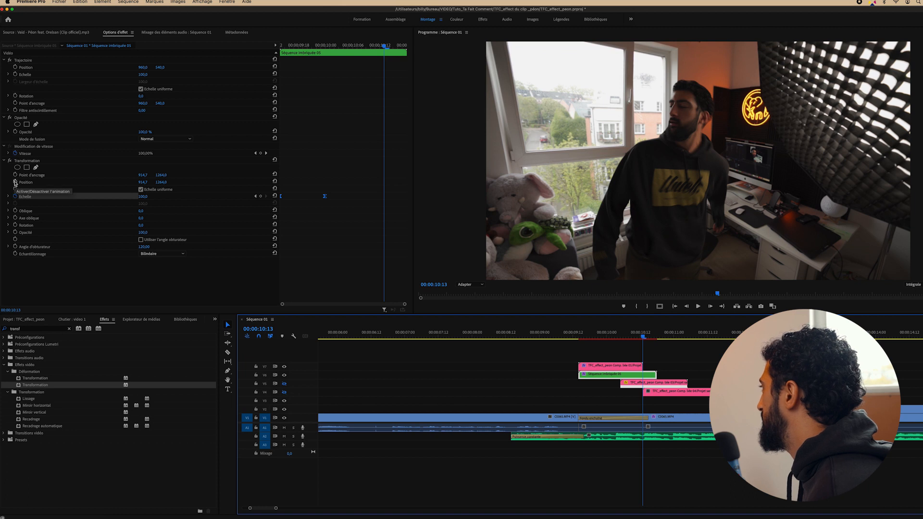
Add Position, Echelle and Rotation keyframes at 10:13 and set them to Progressif
left_click(15, 182)
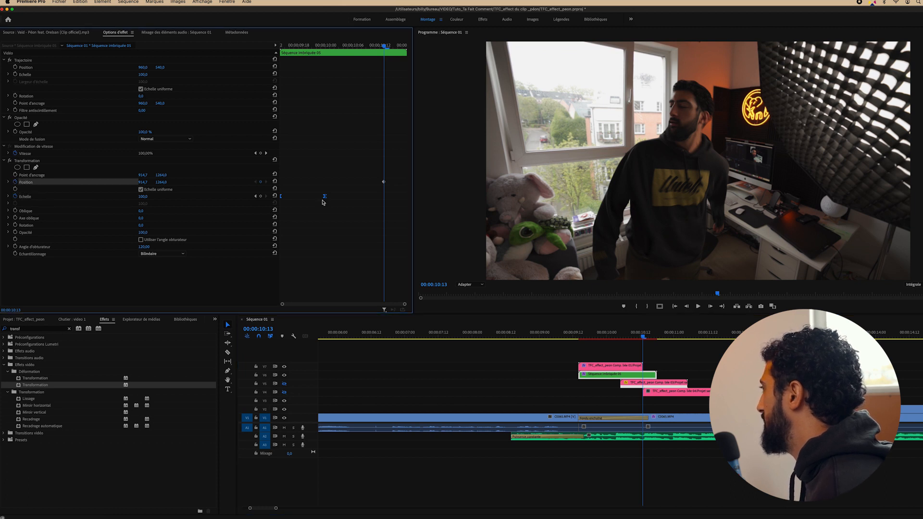
left_click(261, 196)
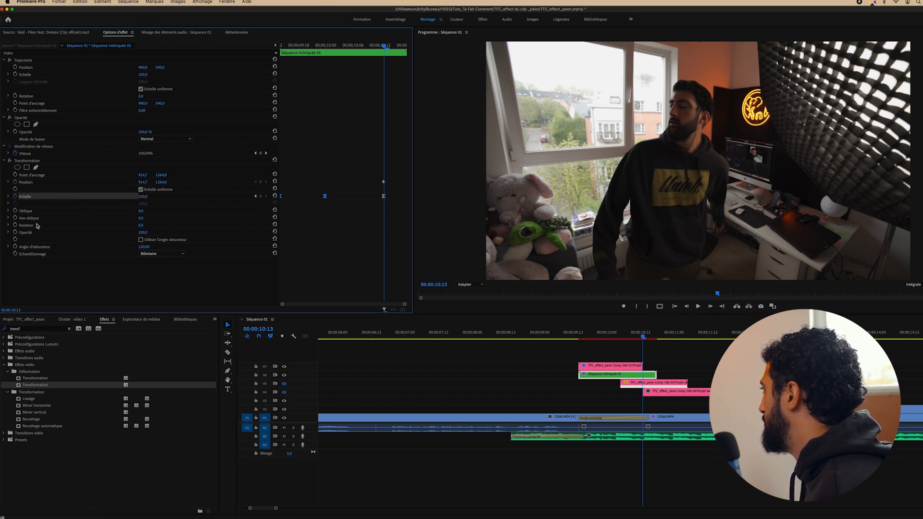
left_click(15, 225)
left_click(384, 225)
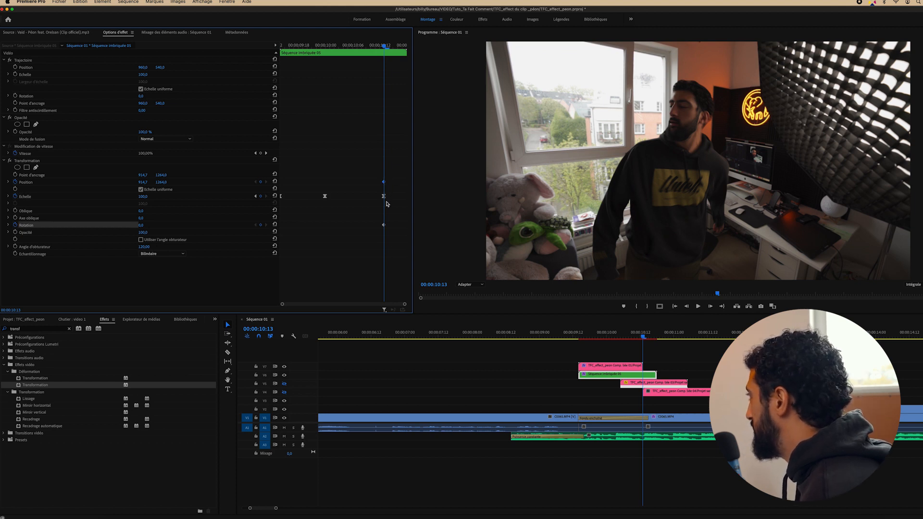
right_click(384, 226)
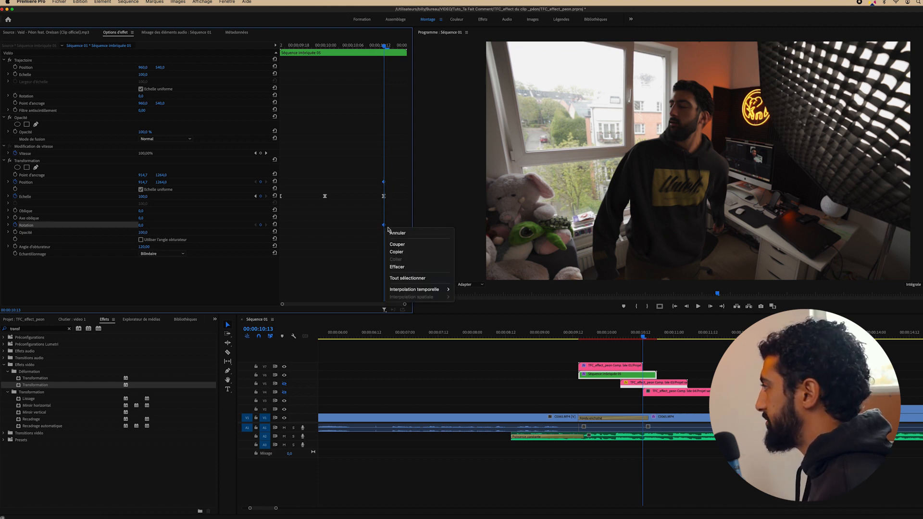
mouse_move(436, 290)
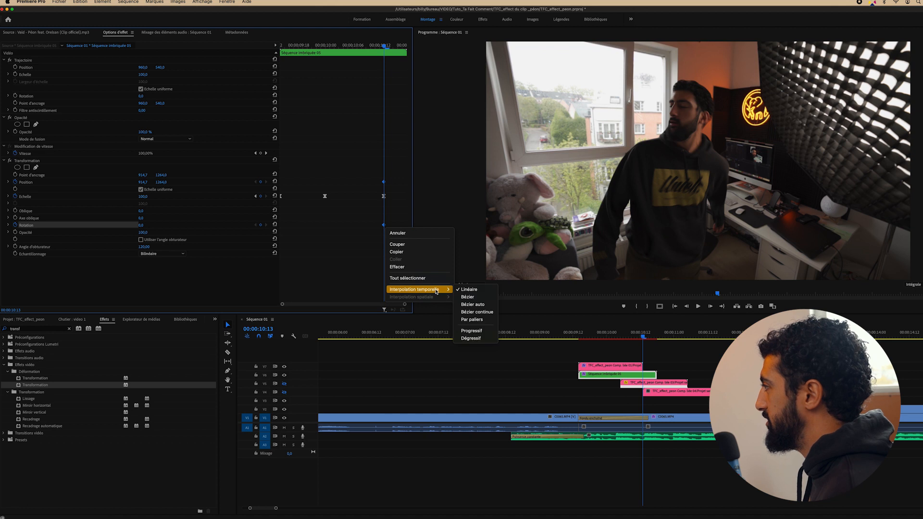
left_click(463, 330)
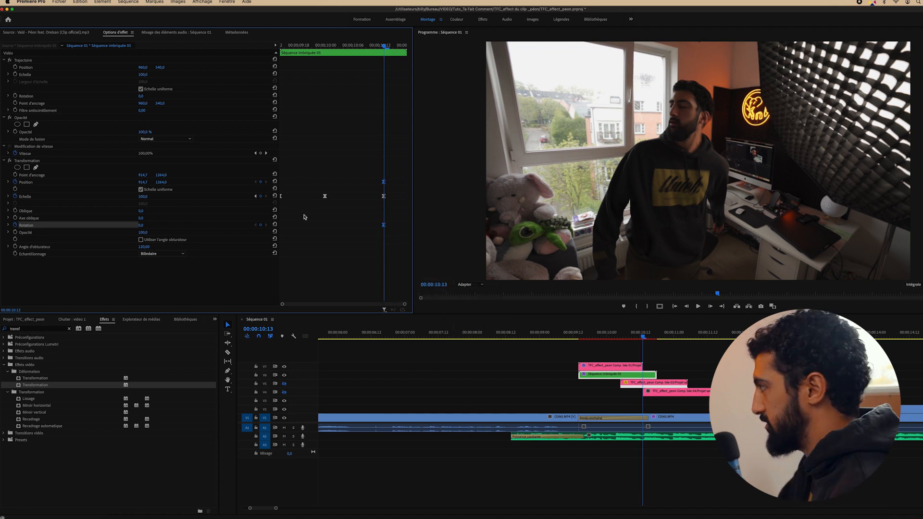
At 10:17, set the clone's scale to 120 and rotation to 91°
key("Right")
key("Right")
key("Right")
key("Right")
key("Right")
key("Left")
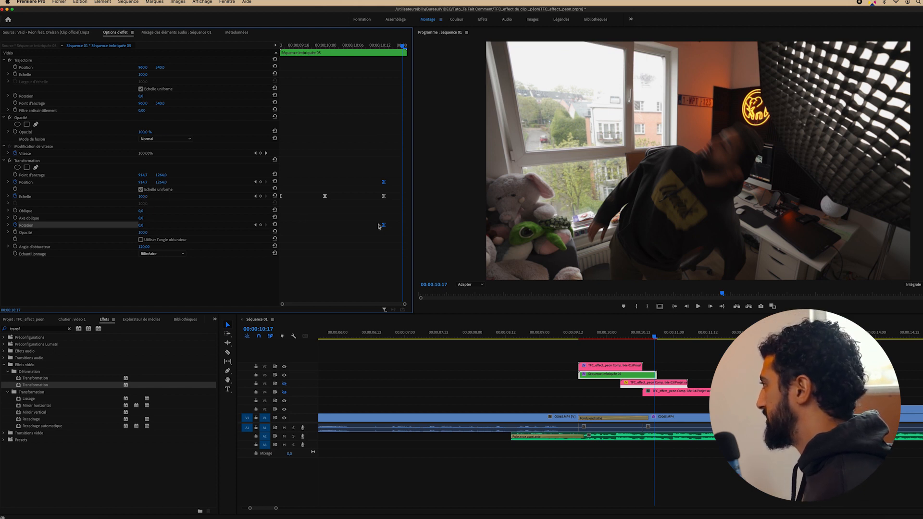
left_click(147, 195)
type("120")
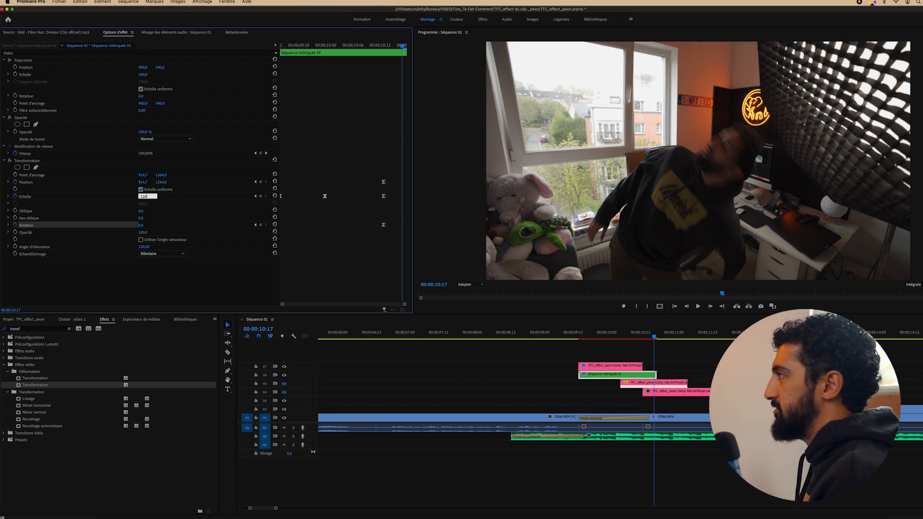
key("Return")
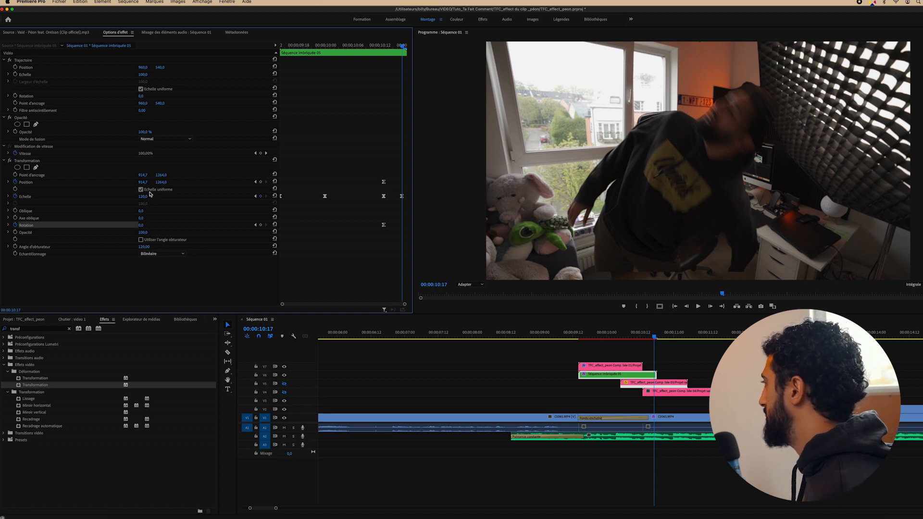
left_click_drag(140, 225, 184, 225)
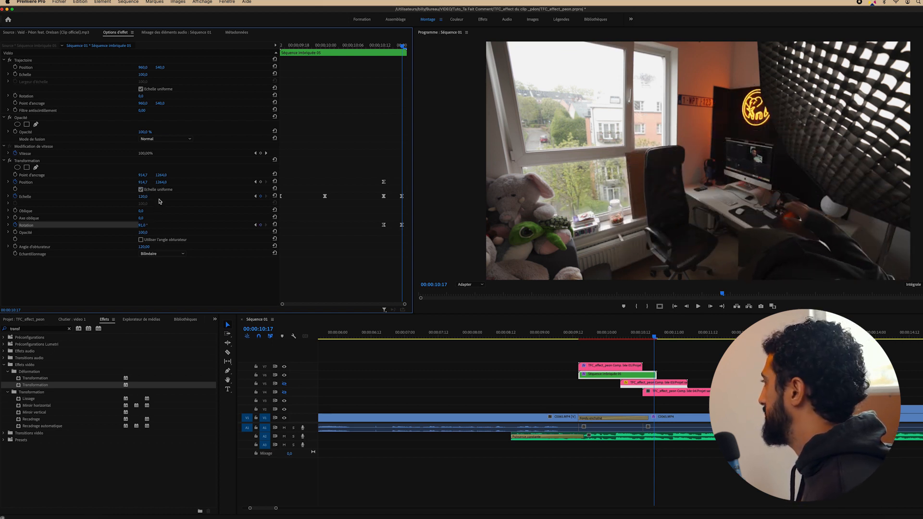
Move the clone down and to the right, then play the spin-out from 09:11
left_click_drag(162, 182, 216, 183)
left_click_drag(142, 182, 247, 185)
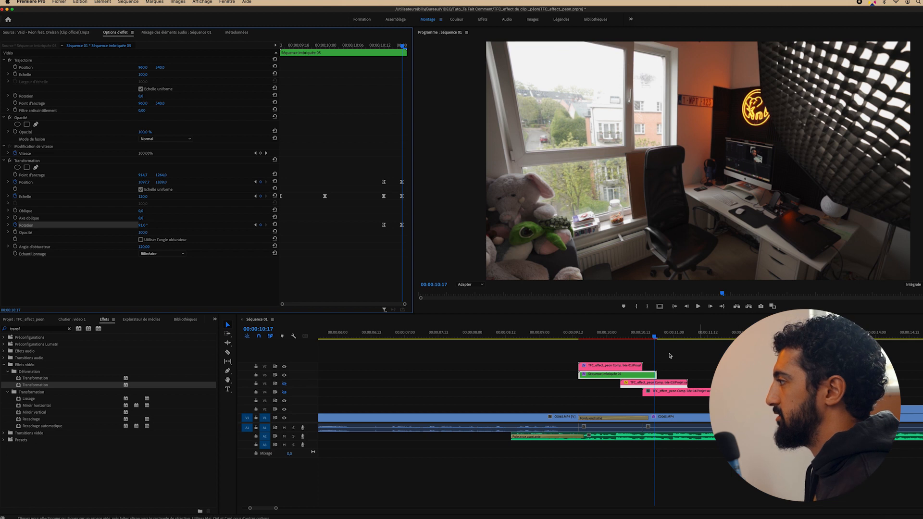
left_click(570, 336)
key("space")
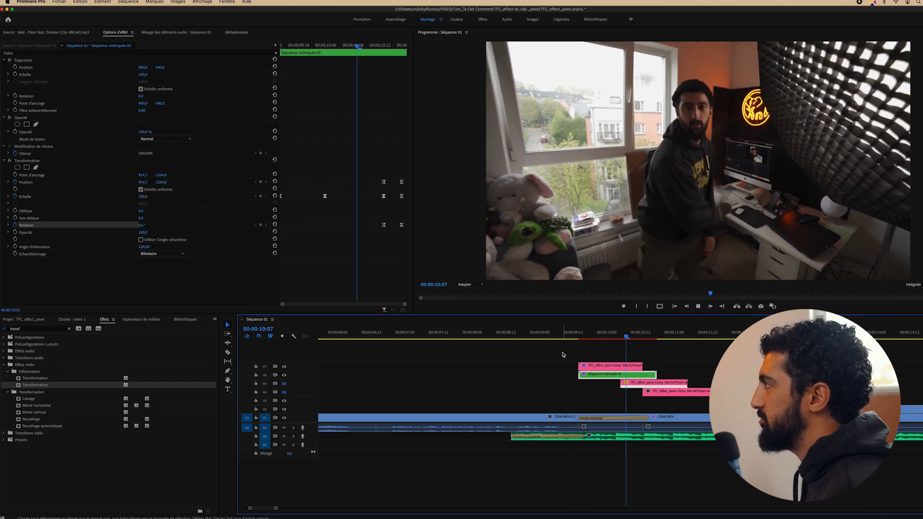
Show track V5 and apply Transformation to its Séquence imbriquée 06 clip at 10:11
key("space")
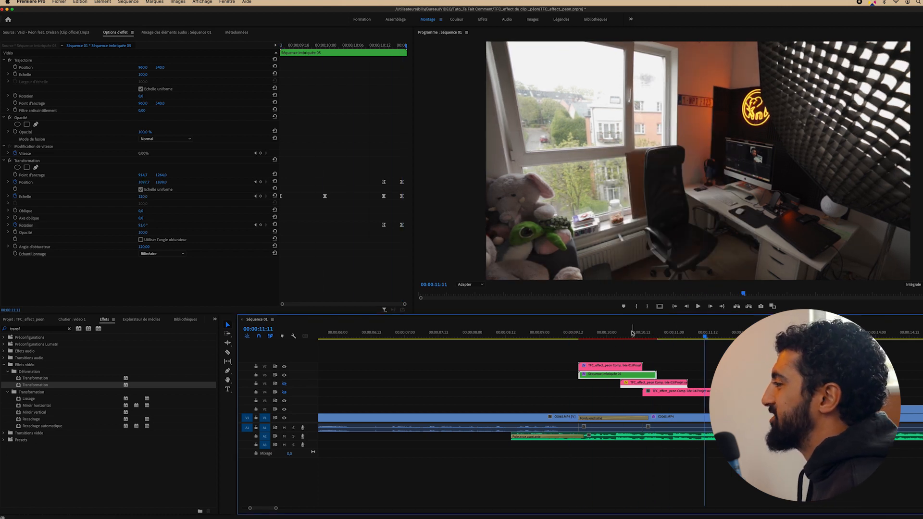
left_click(640, 335)
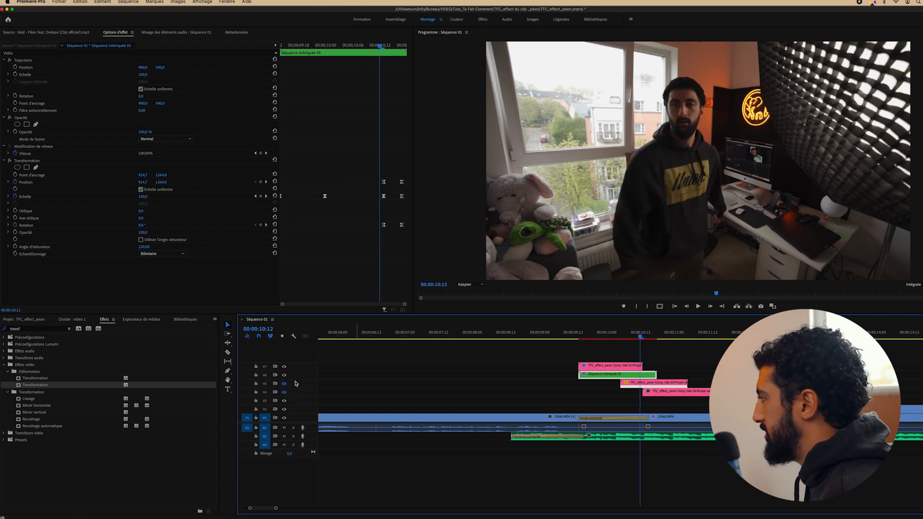
key("Left")
left_click(284, 384)
left_click(659, 384)
left_click_drag(652, 372, 653, 383)
left_click(144, 247)
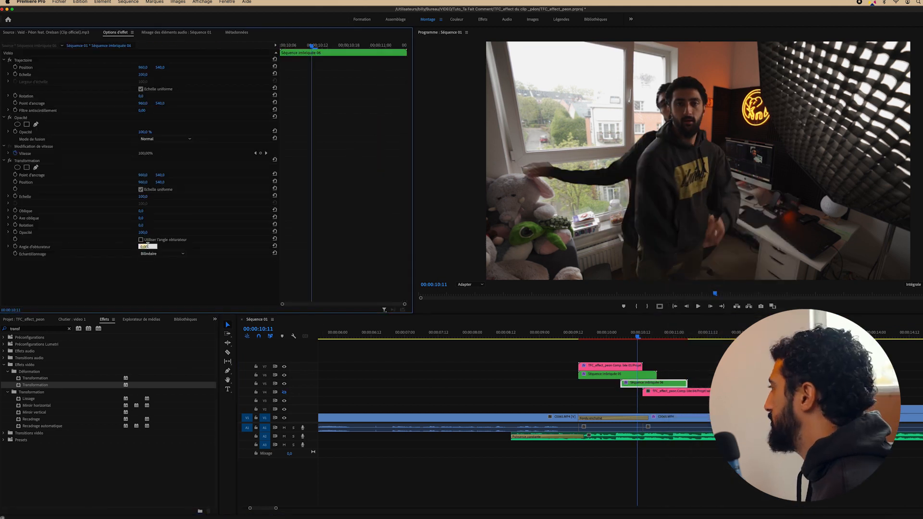
Adjust Séquence imbriquée 06's Transformation shutter angle and keyframes, moving toward 10:23
left_click(469, 284)
left_click(469, 307)
left_click(27, 161)
left_click(471, 285)
left_click(475, 291)
left_click(621, 335)
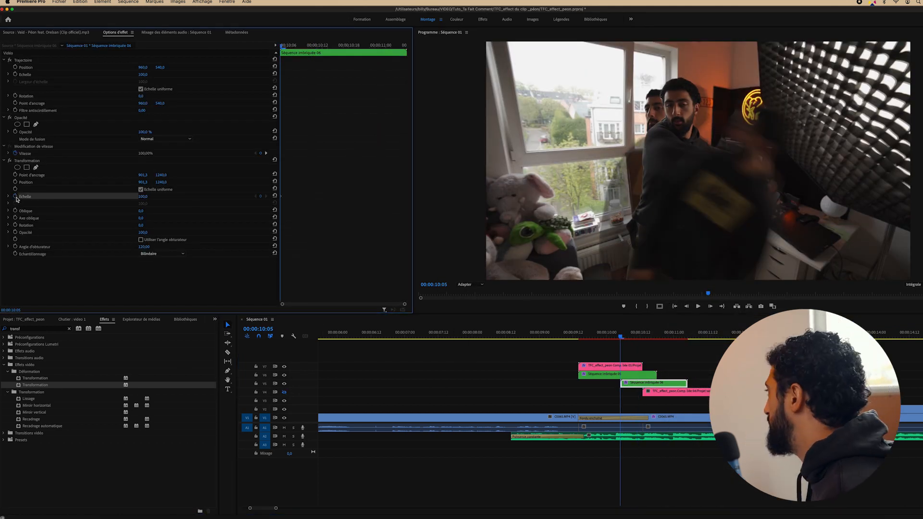
left_click(622, 343)
left_click_drag(621, 336, 640, 336)
left_click_drag(639, 337, 651, 336)
left_click(654, 383)
left_click_drag(657, 336, 671, 336)
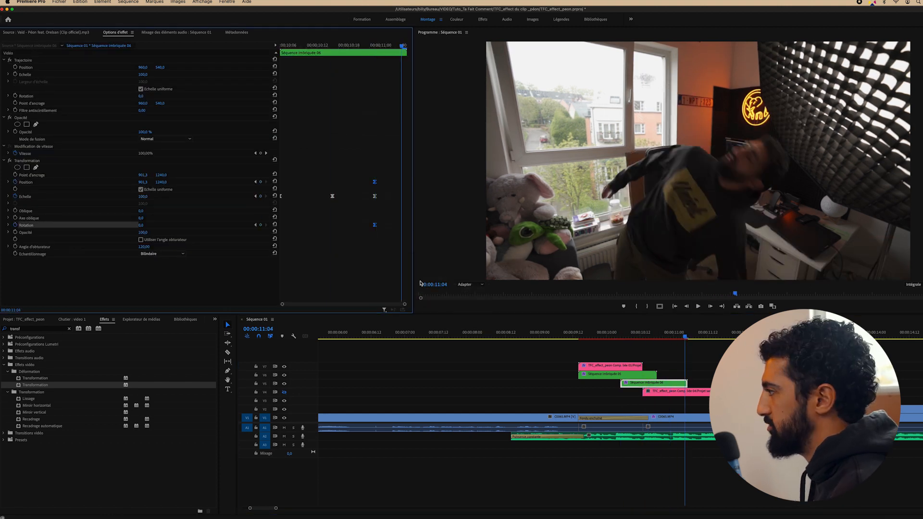
Play back the new clone's spin, then select the pink V4 clip at 10:15
left_click(673, 380)
key("space")
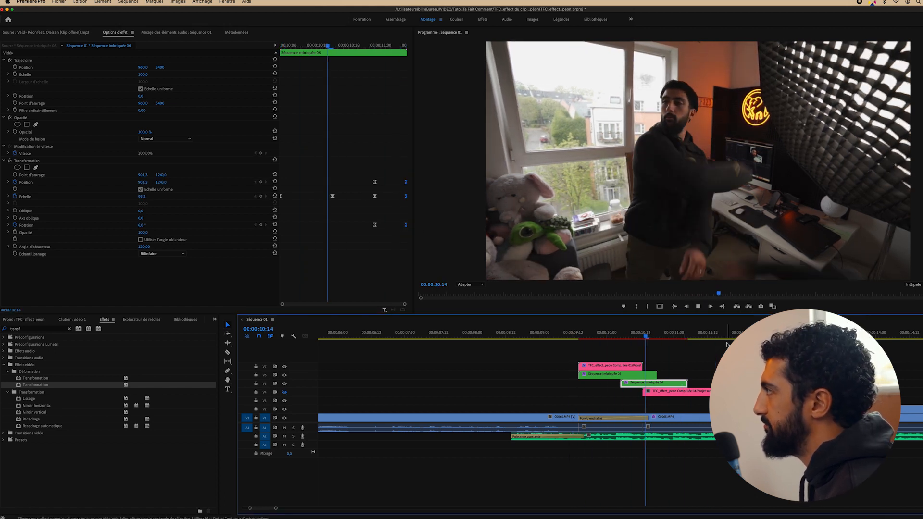
key("space")
left_click(648, 332)
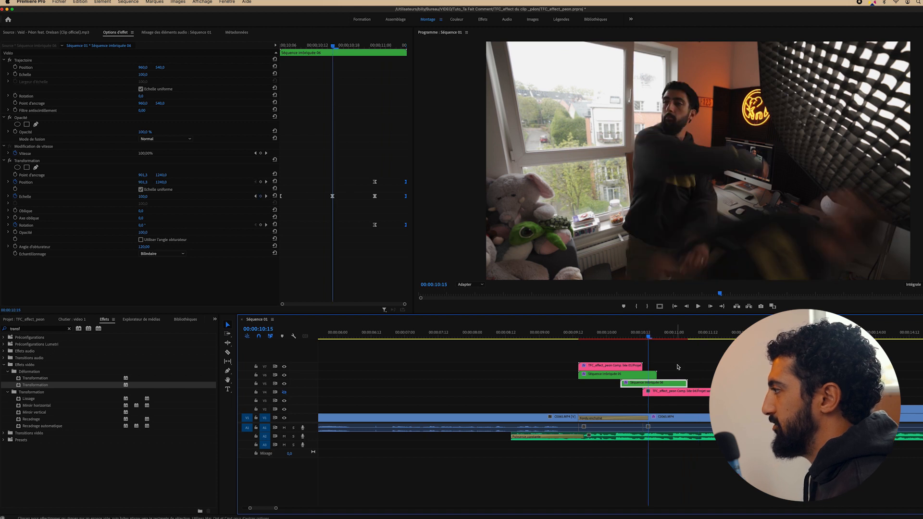
left_click(668, 392)
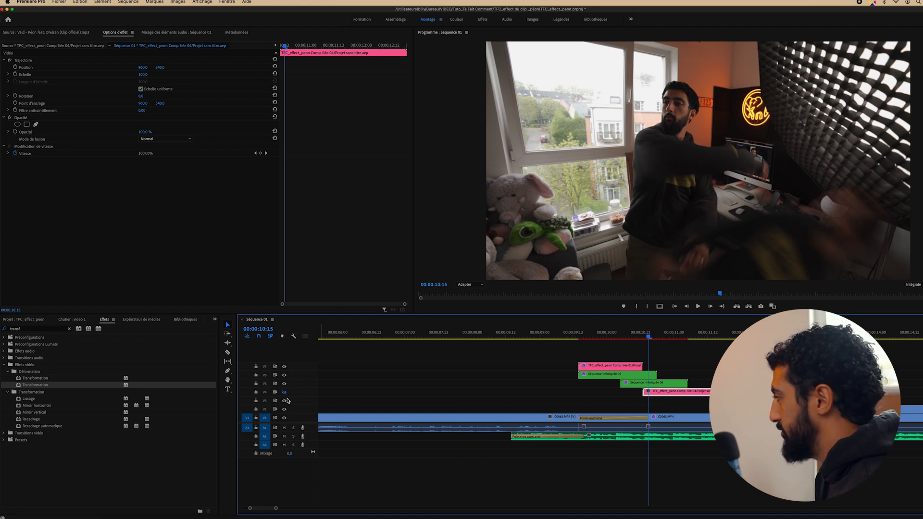
Show V4 and give the pink clip a Transformation effect with a 120 shutter angle
left_click(284, 392)
key("Left")
key("Left")
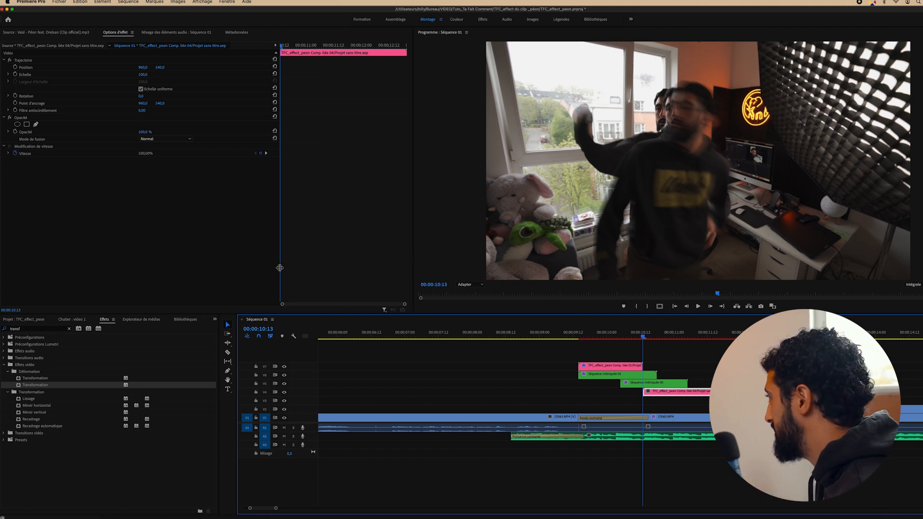
left_click_drag(36, 384, 673, 392)
left_click(142, 246)
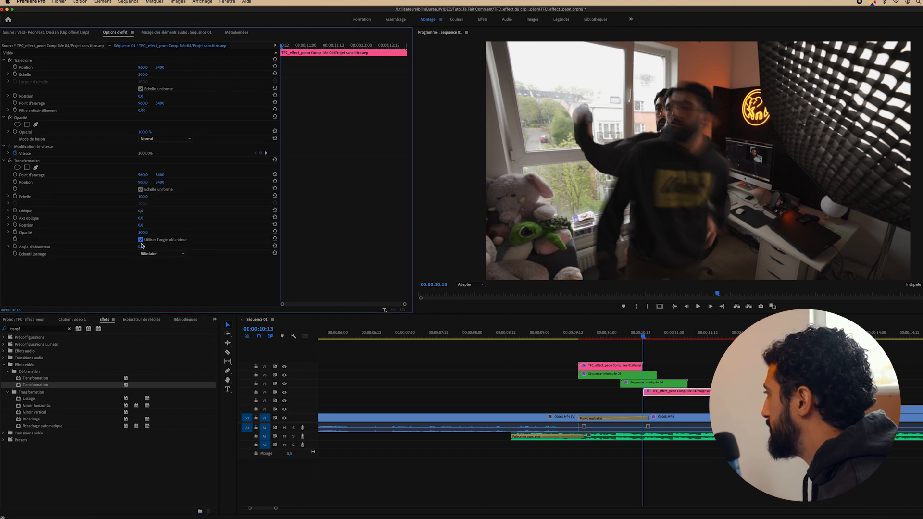
left_click(141, 240)
left_click(143, 247)
type("120")
key("Return")
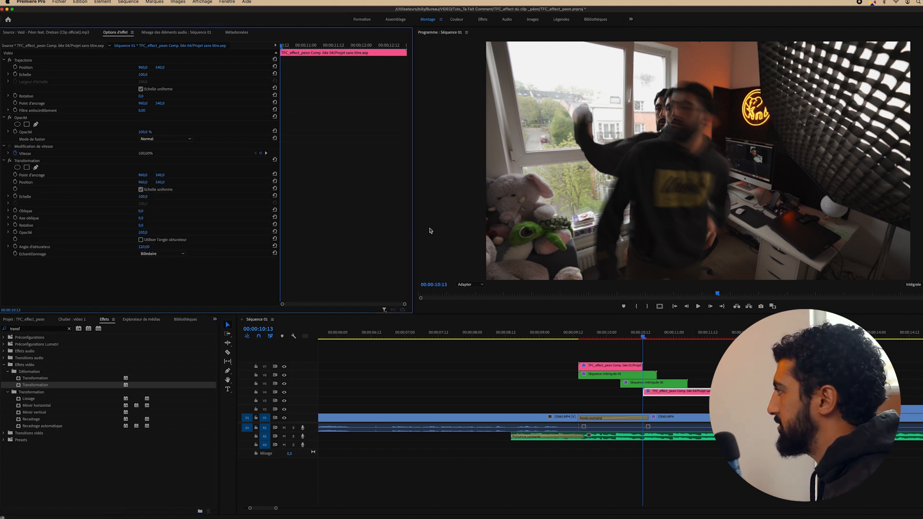
Lower the Transformation anchor point below the frame using a 75% preview zoom
left_click(471, 285)
left_click(475, 323)
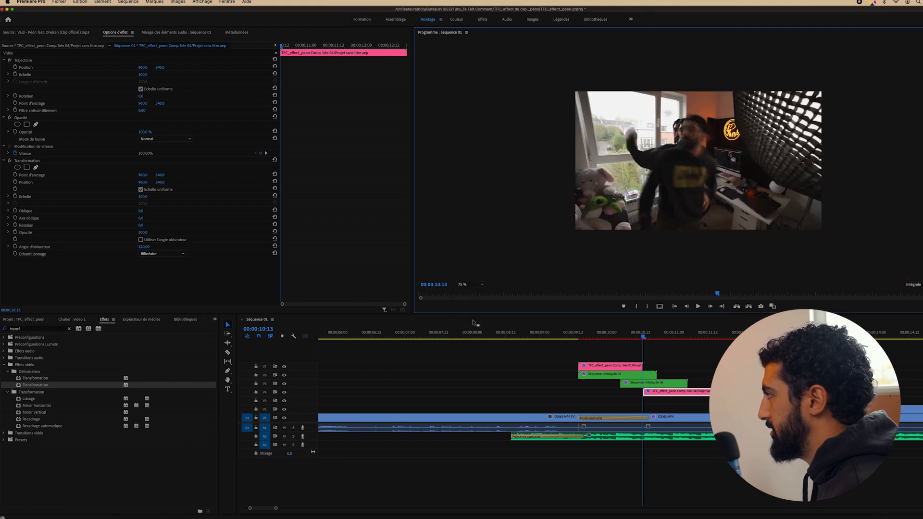
left_click(31, 162)
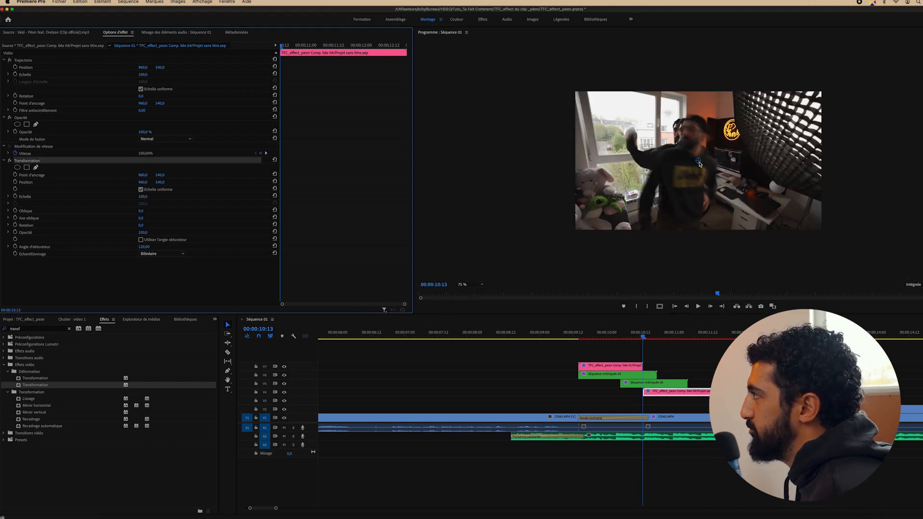
left_click_drag(699, 164, 693, 251)
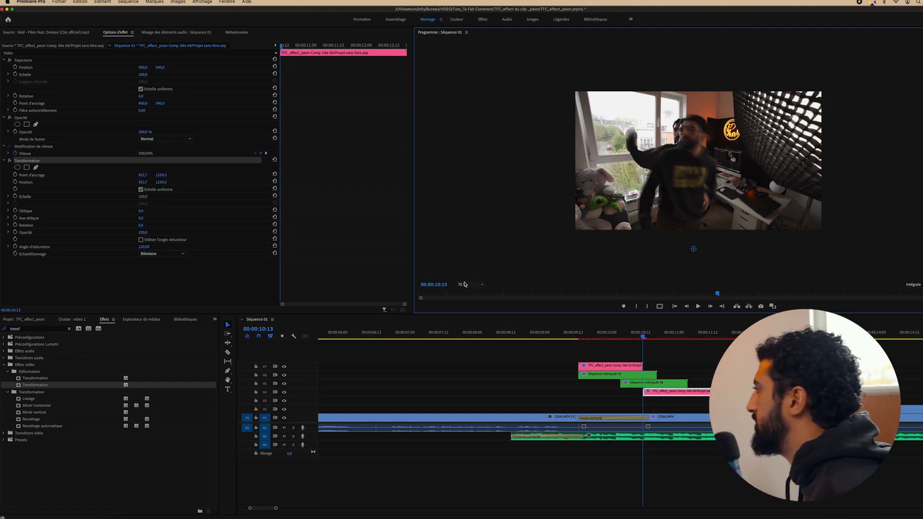
left_click(467, 284)
left_click(469, 291)
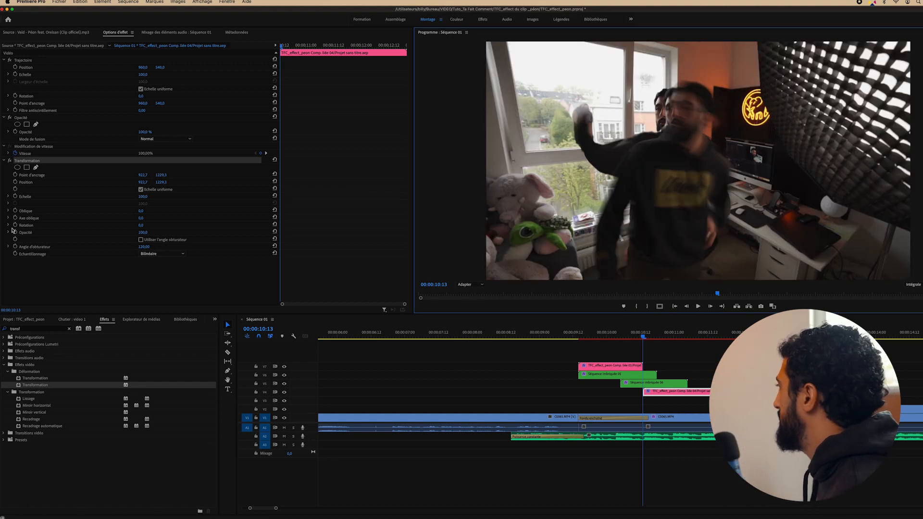
Keyframe the scale from 85 to 100, ending at 10:23, with eased interpolation
left_click(15, 197)
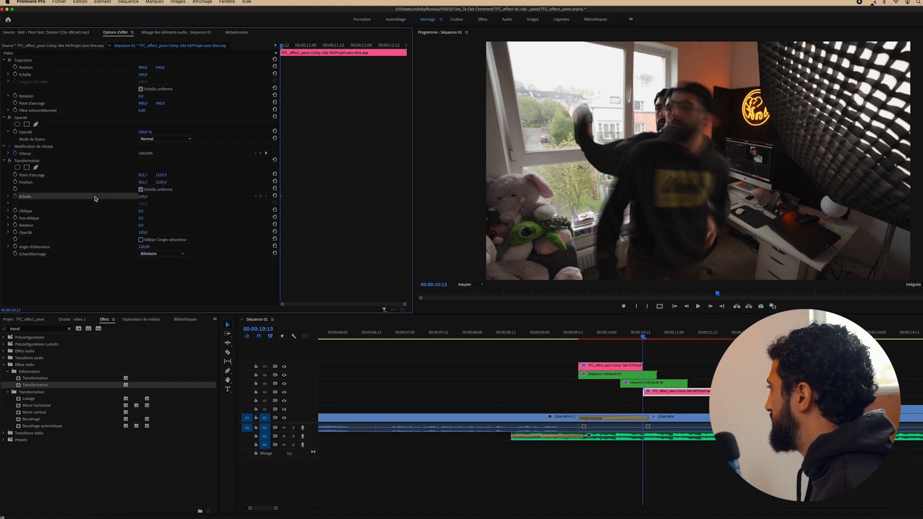
key("shift+Right")
key("shift+Right")
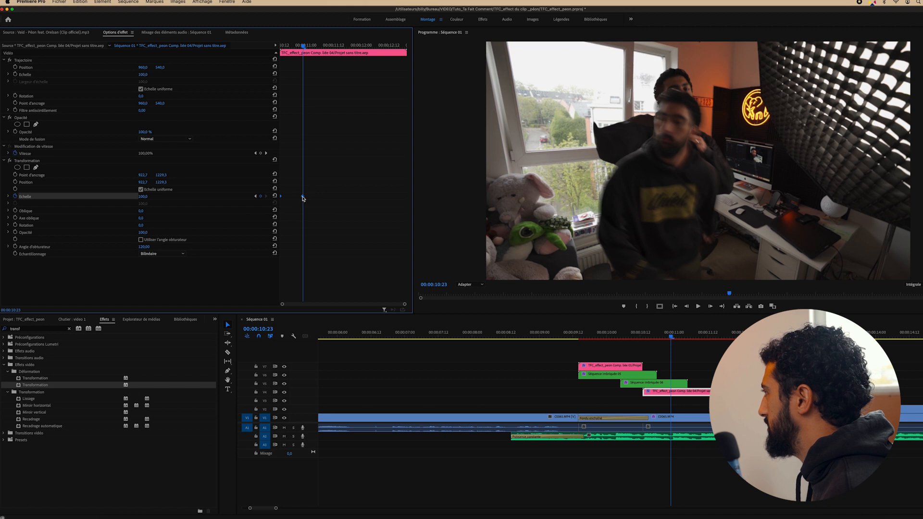
right_click(302, 197)
left_click(327, 301)
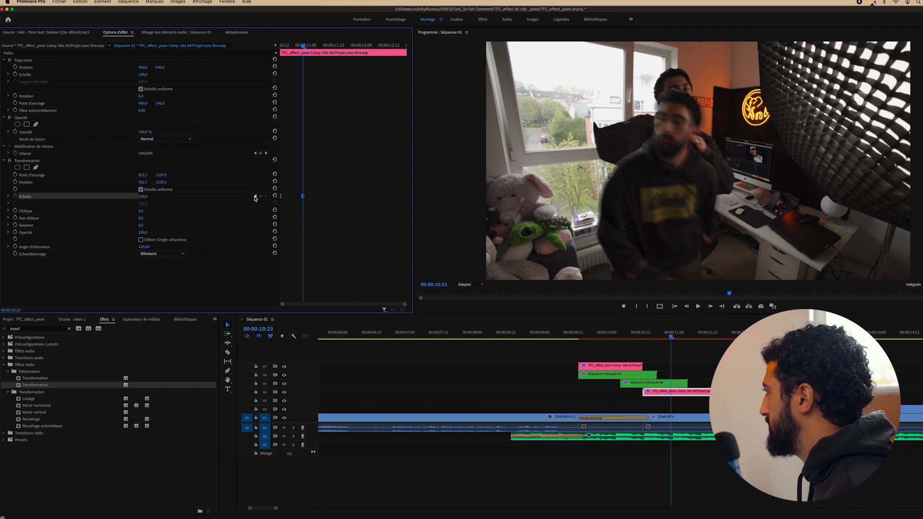
left_click(255, 196)
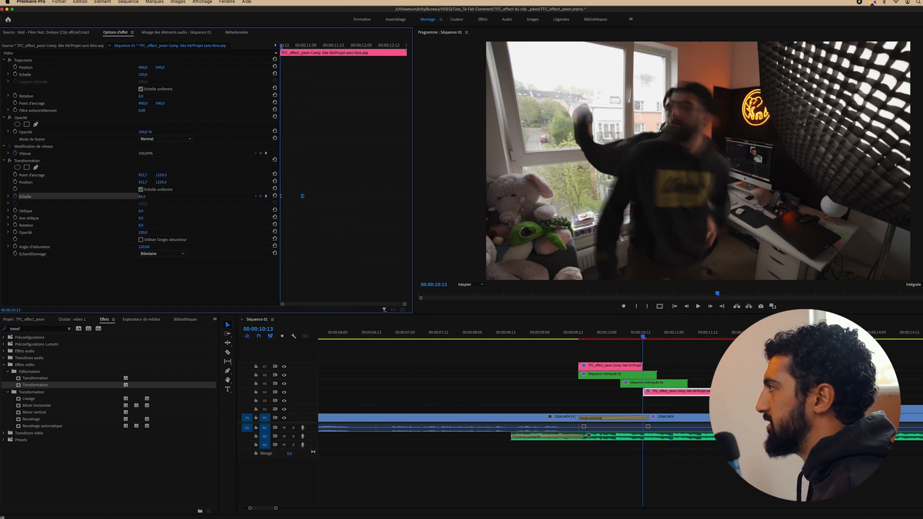
Play back and scrub through the pink clone's scale animation
left_click(635, 333)
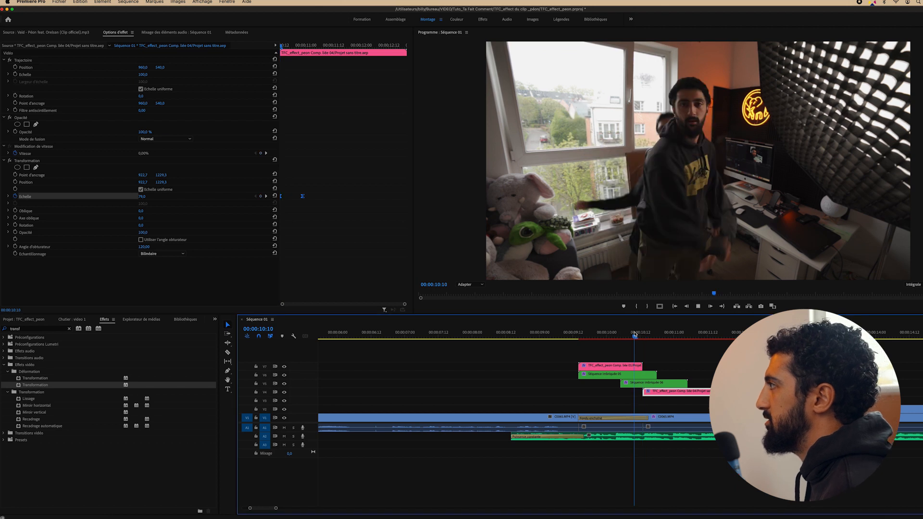
key("space")
key("space")
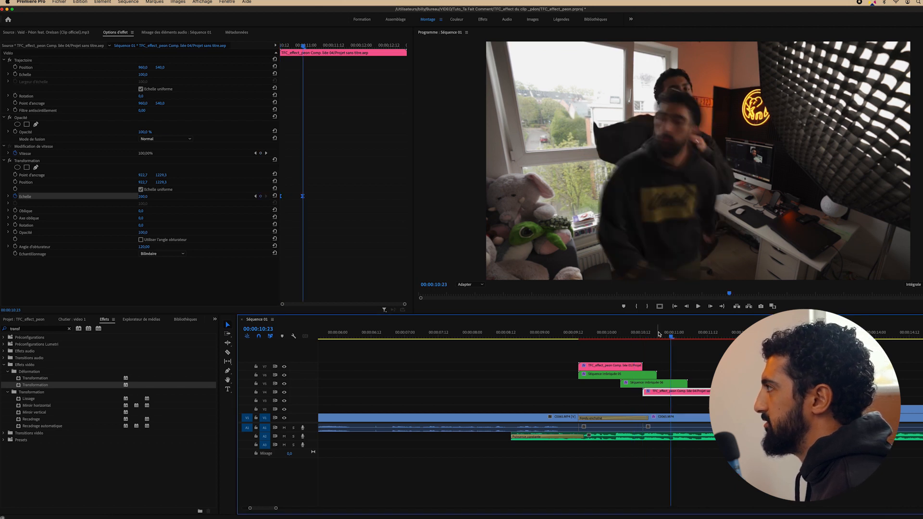
left_click_drag(671, 335, 783, 335)
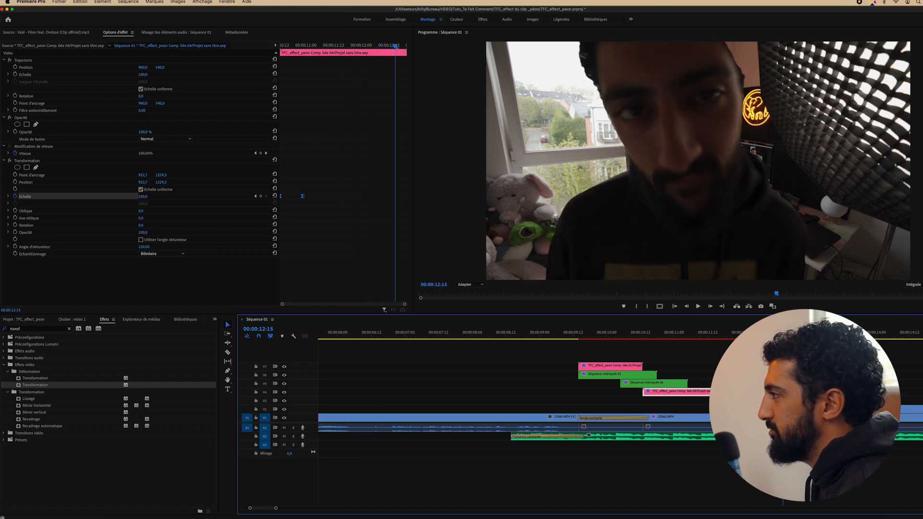
Scrub back to review, then slide C0065.MP4 so it starts at 00:00:10:13
left_click_drag(781, 335, 683, 343)
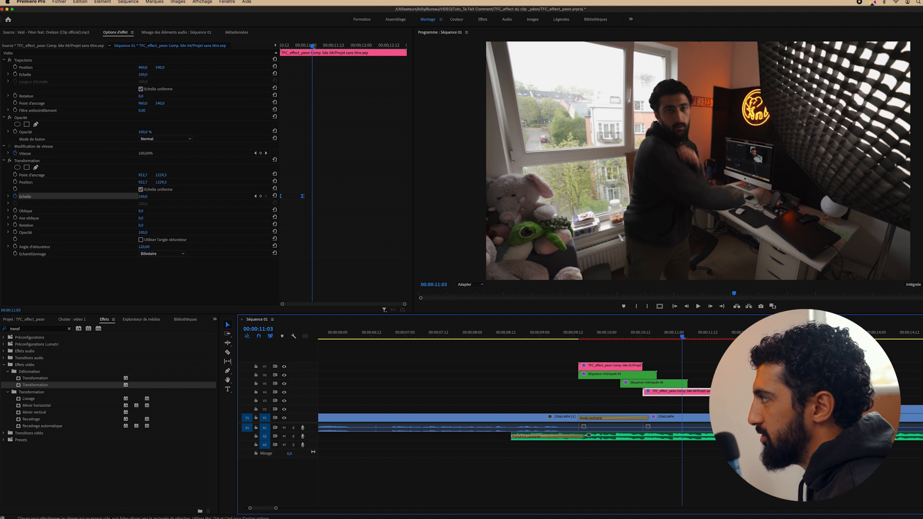
left_click_drag(846, 410, 668, 411)
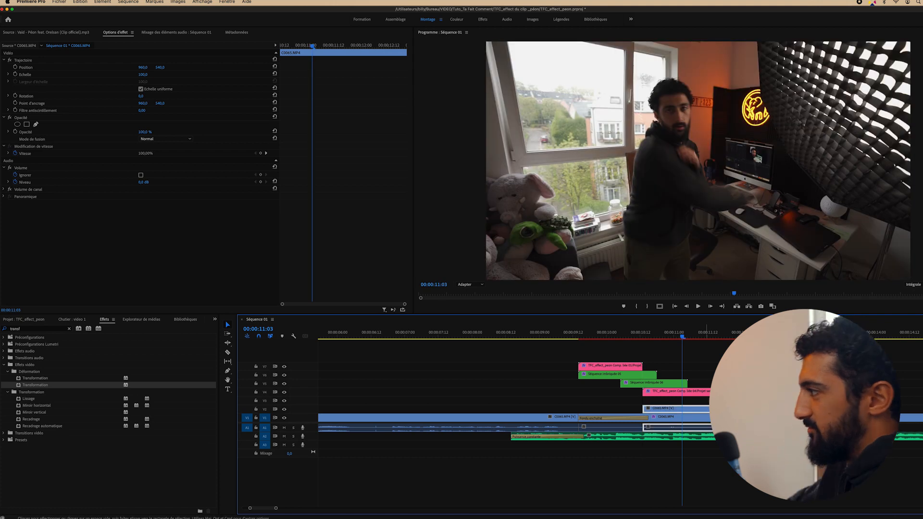
Move the four clone clips down a track and trim the C0065.MP4 copy to end at 11:03
left_click(735, 456)
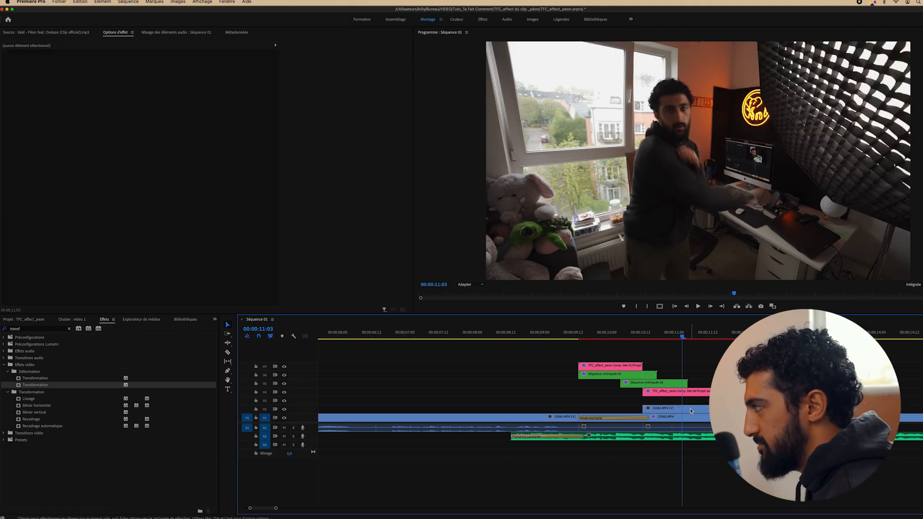
left_click_drag(711, 358, 606, 383)
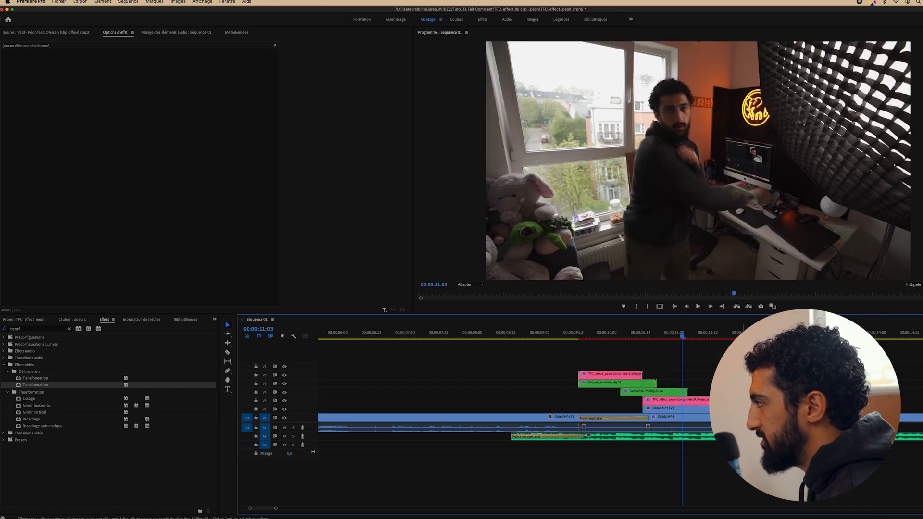
left_click(662, 409)
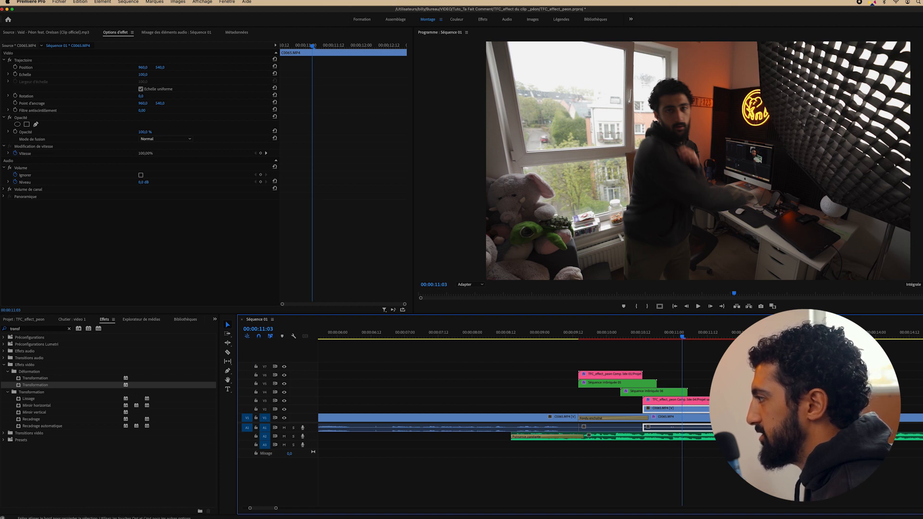
left_click_drag(798, 401, 695, 403)
key("shift+Right")
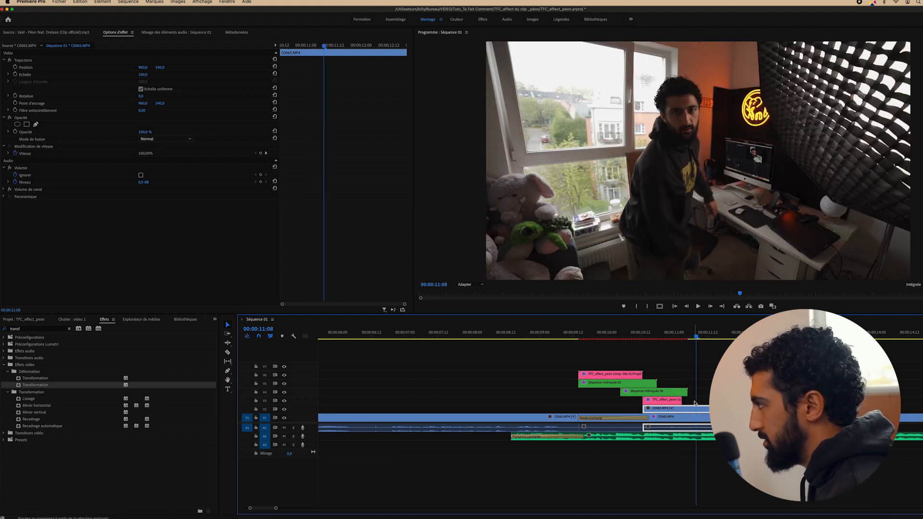
Extend the pink V3 clip's end slightly and apply the default Fondu enchaîné transition there
left_click_drag(678, 399, 695, 401)
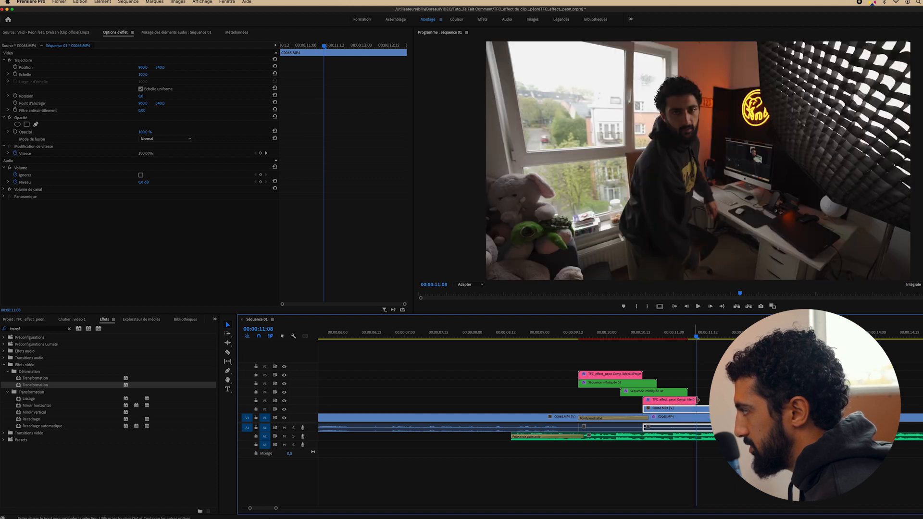
right_click(695, 402)
left_click(691, 387)
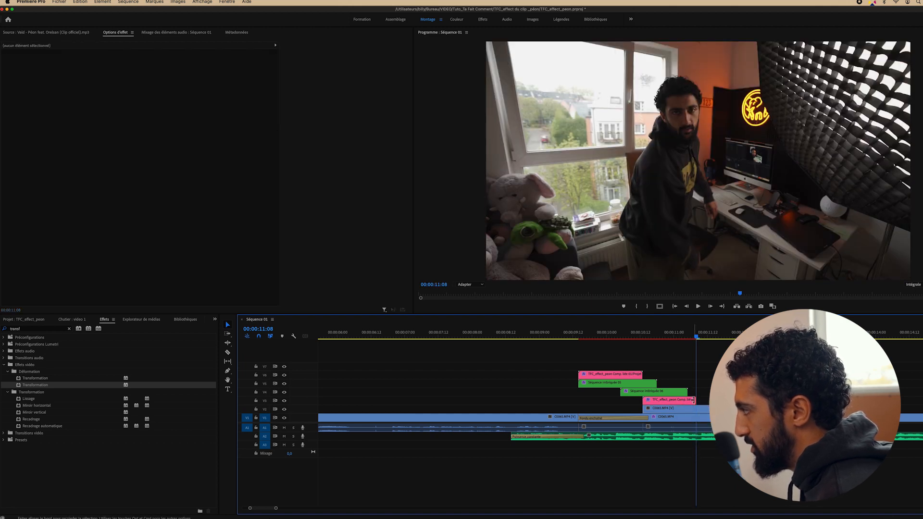
right_click(694, 401)
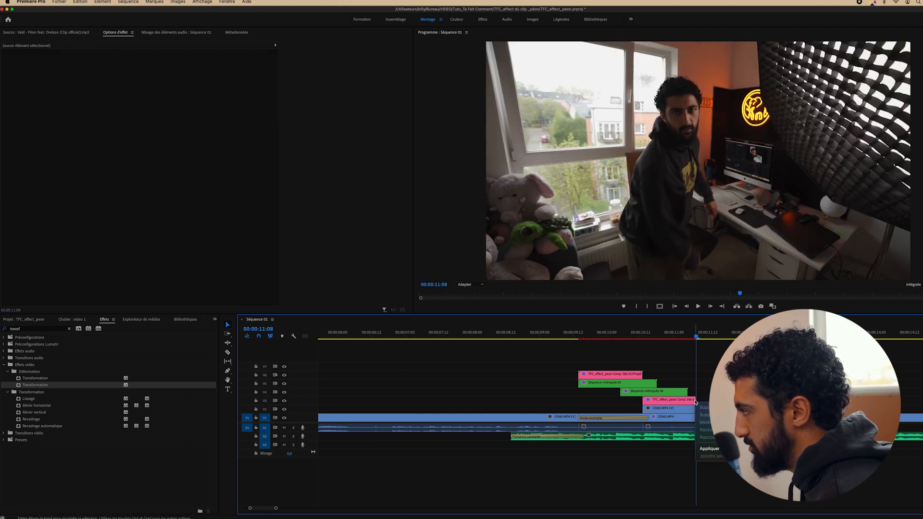
left_click(710, 449)
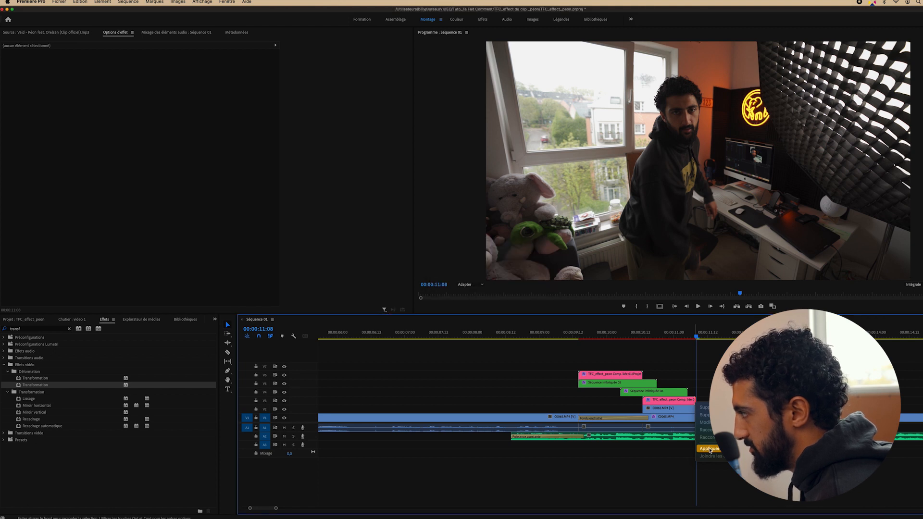
left_click(710, 448)
Lengthen the V3 cross dissolve to 12 frames and play it back around 00:00:11:03
left_click(682, 335)
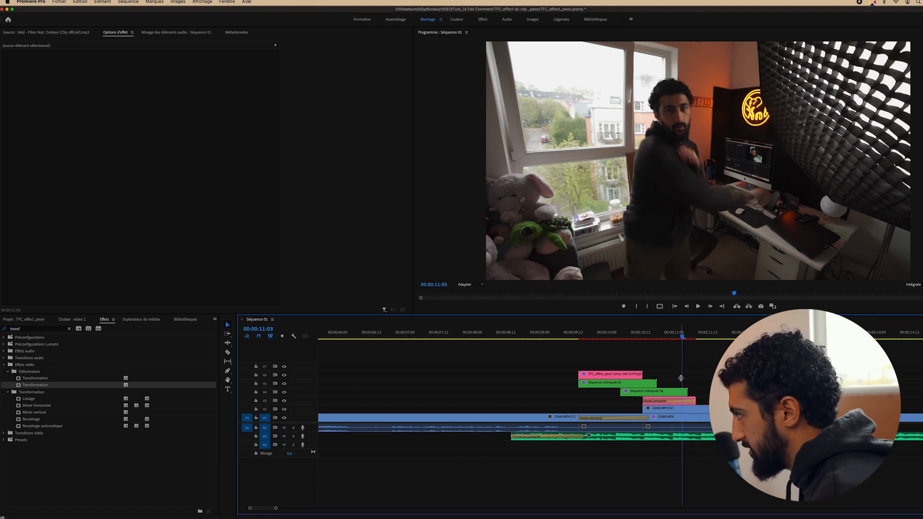
left_click_drag(645, 401, 683, 401)
key("space")
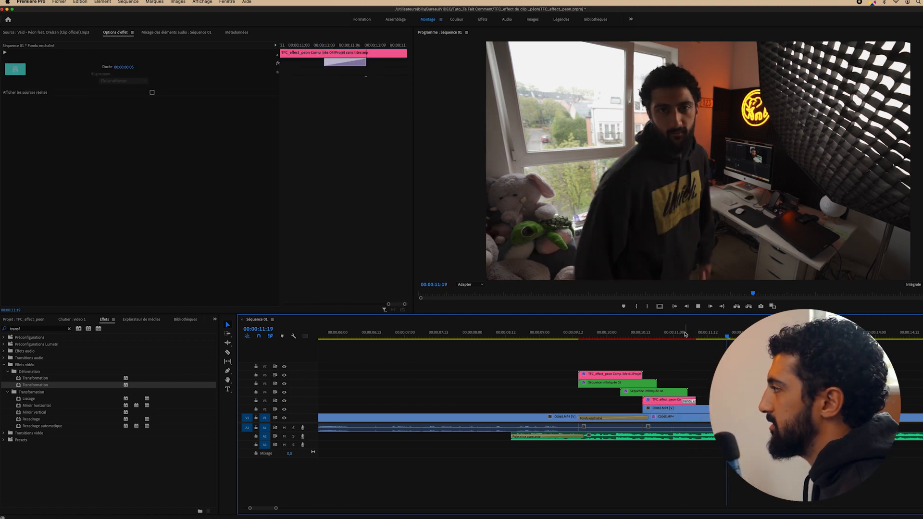
left_click(635, 333)
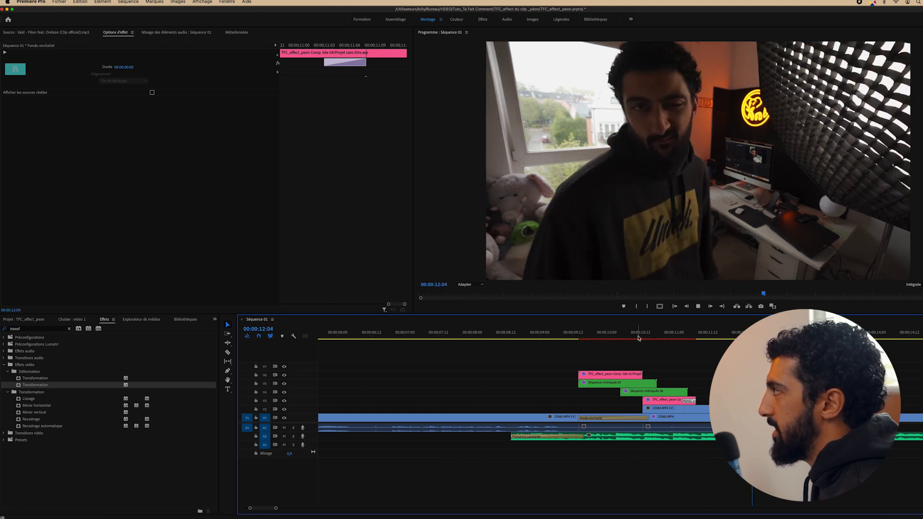
left_click(687, 336)
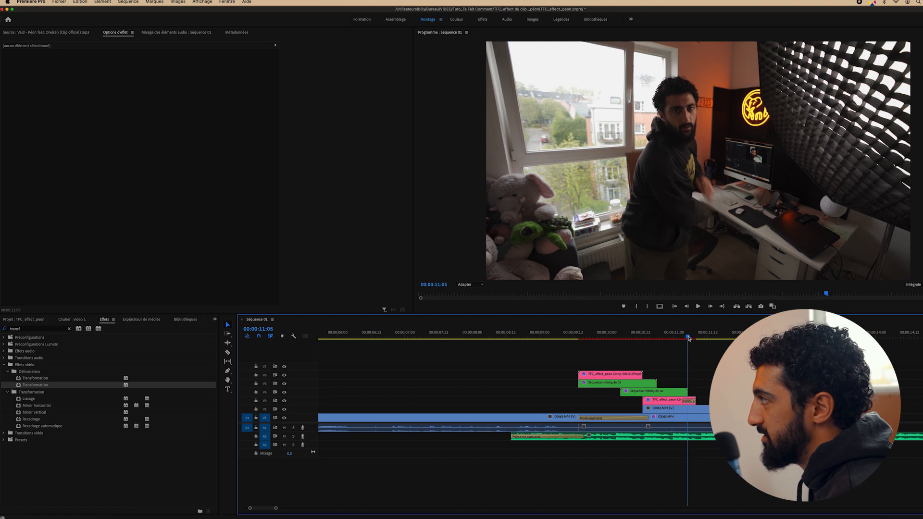
Trim the start of C0065.MP4 14 frames later and scrub the clones near 00:00:10:20
mouse_move(688, 338)
left_mouse_down()
mouse_move(701, 339)
mouse_move(688, 340)
left_mouse_up()
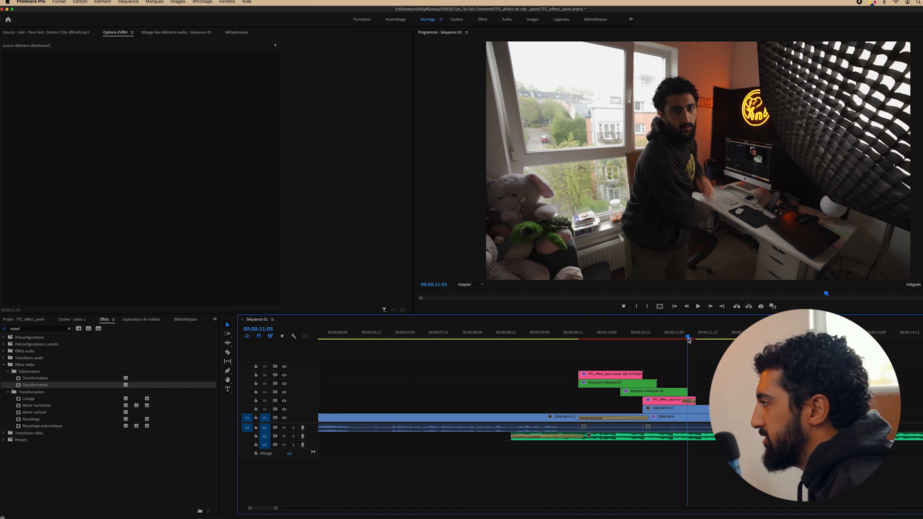
left_click_drag(644, 408, 648, 426)
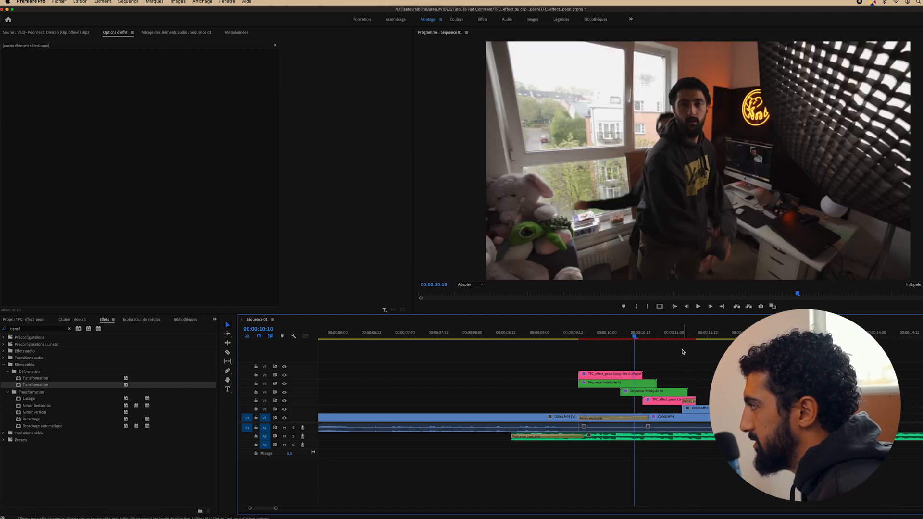
left_click_drag(659, 333, 664, 333)
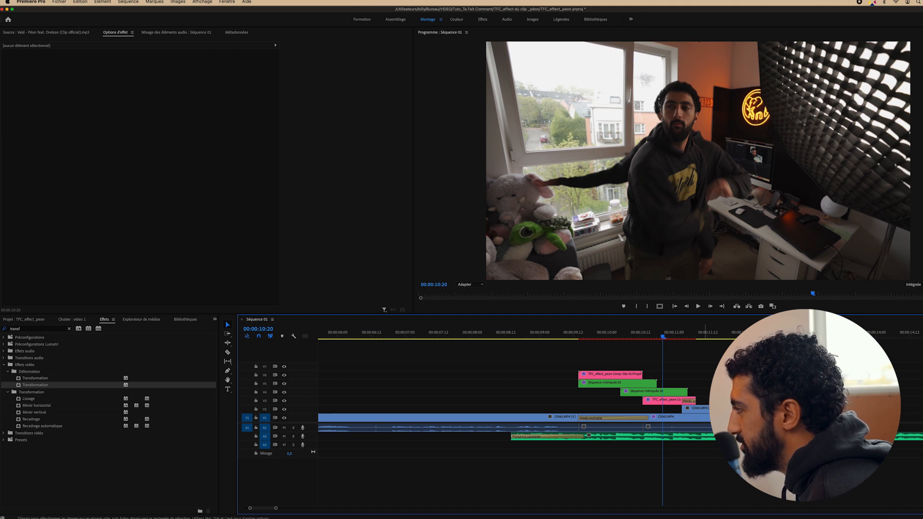
Pull the V1 C0065 clip's out point back toward the clone handoff, checking with playback
left_click_drag(750, 418, 855, 417)
key("space")
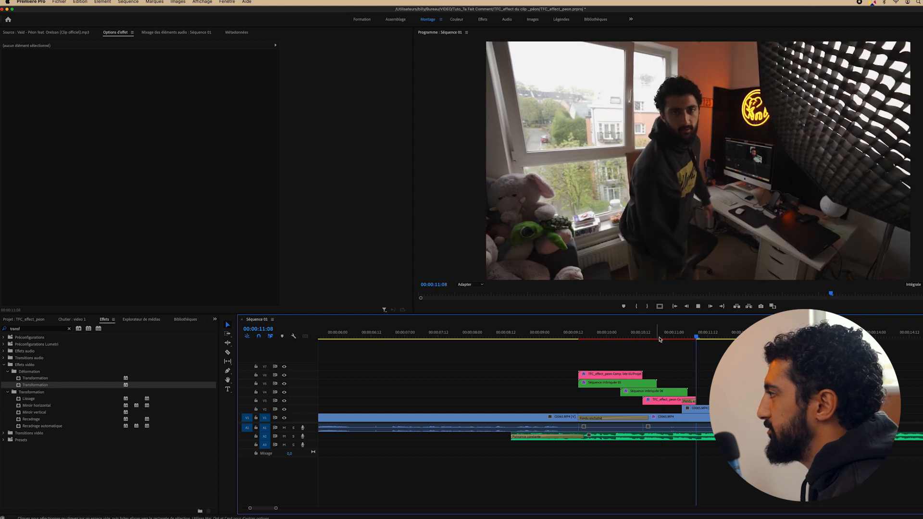
left_click_drag(698, 335, 661, 352)
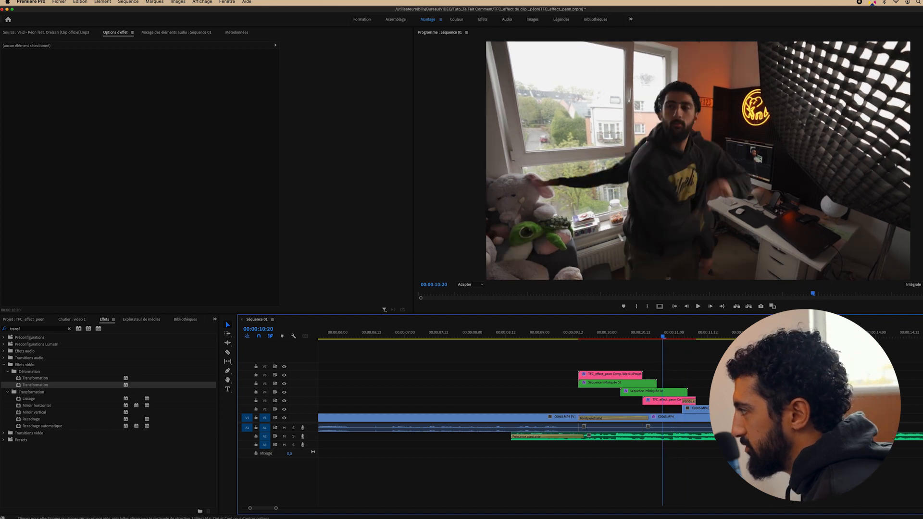
left_click_drag(794, 418, 681, 418)
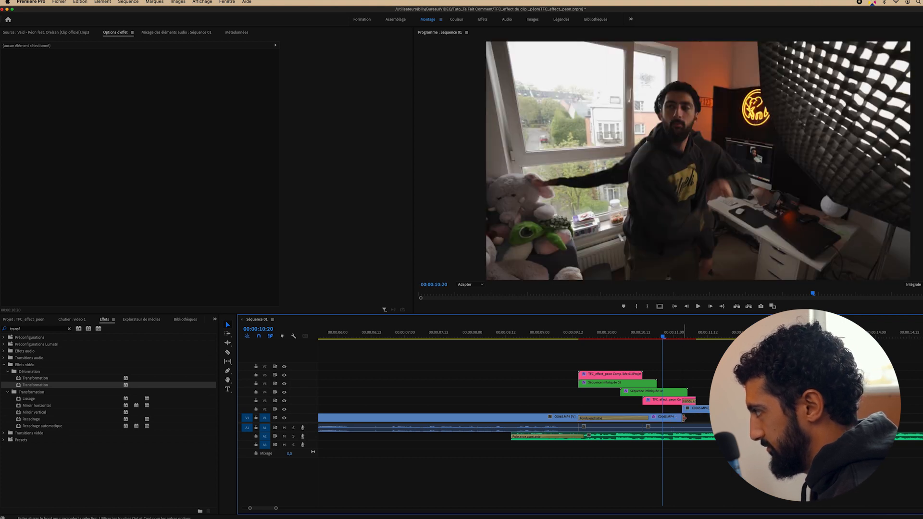
left_click_drag(680, 418, 695, 418)
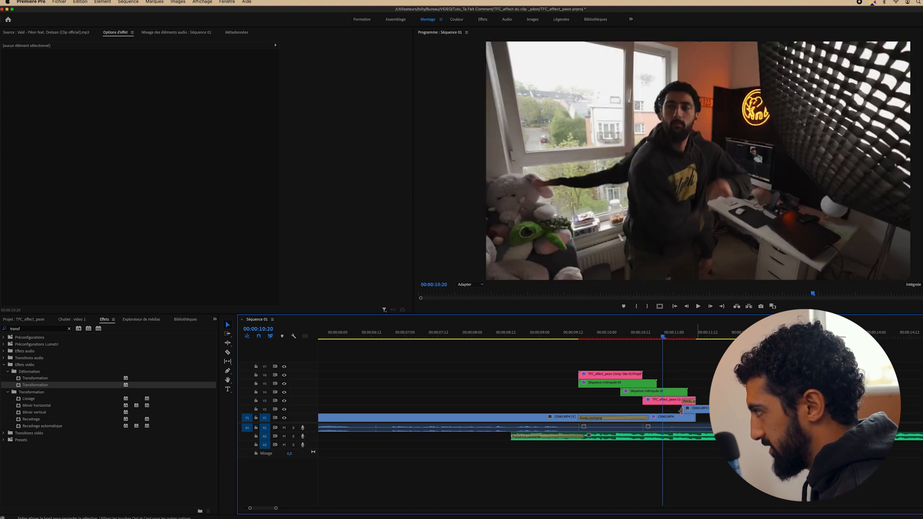
Apply default transitions at the V2 clone clip's start and delete the A1 Puissance constante crossfade
left_click(692, 410)
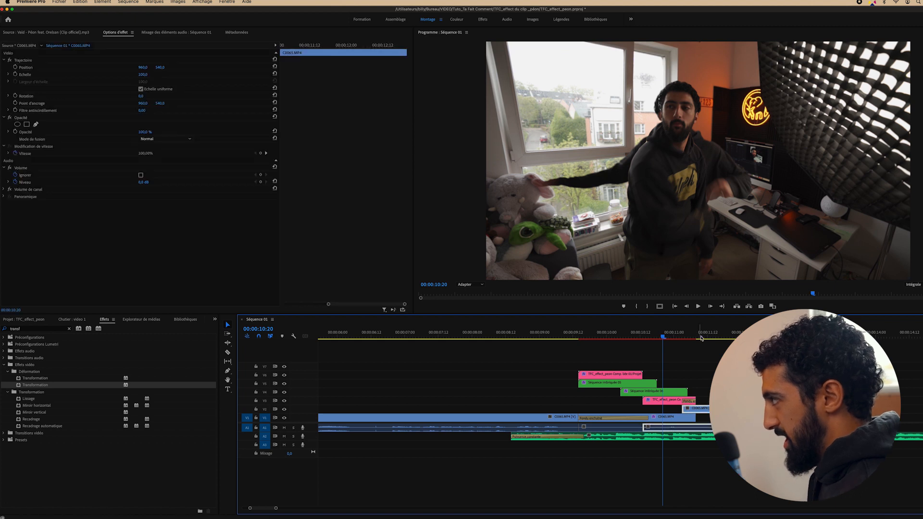
key("space")
key("space")
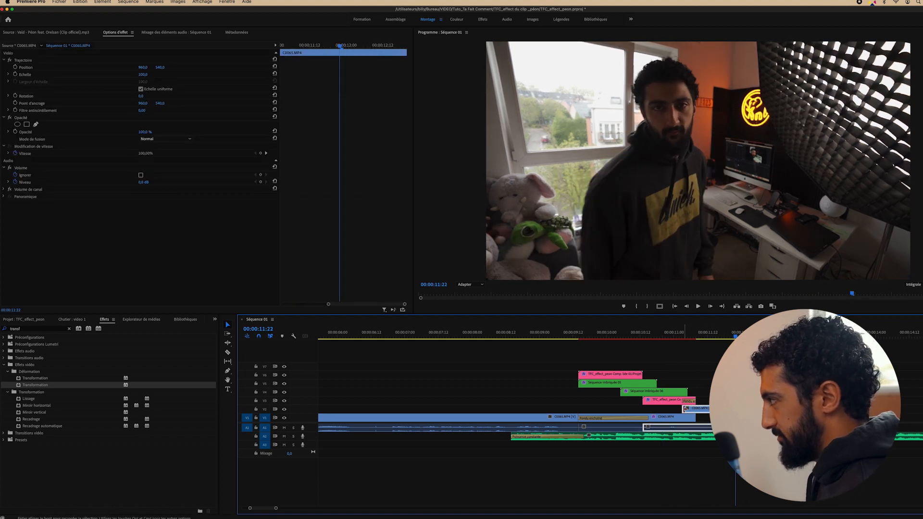
right_click(685, 410)
left_click(707, 459)
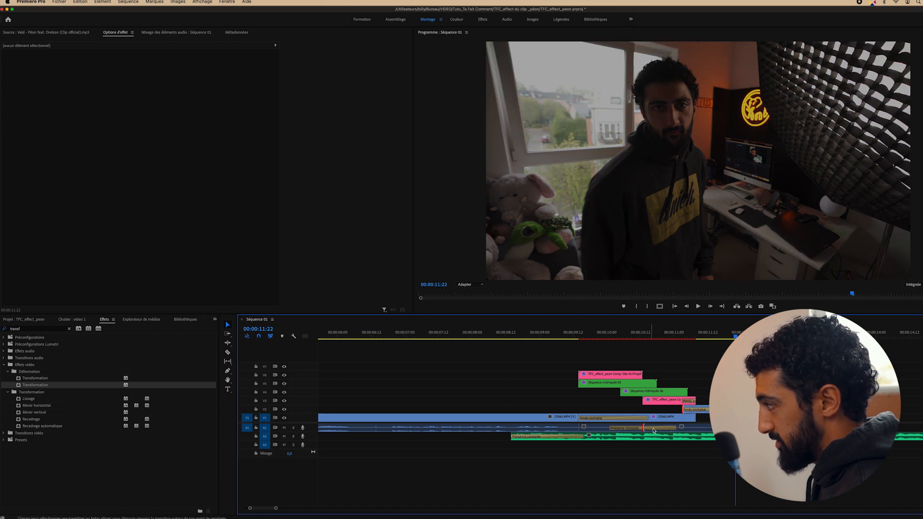
left_click(654, 430)
key("Delete")
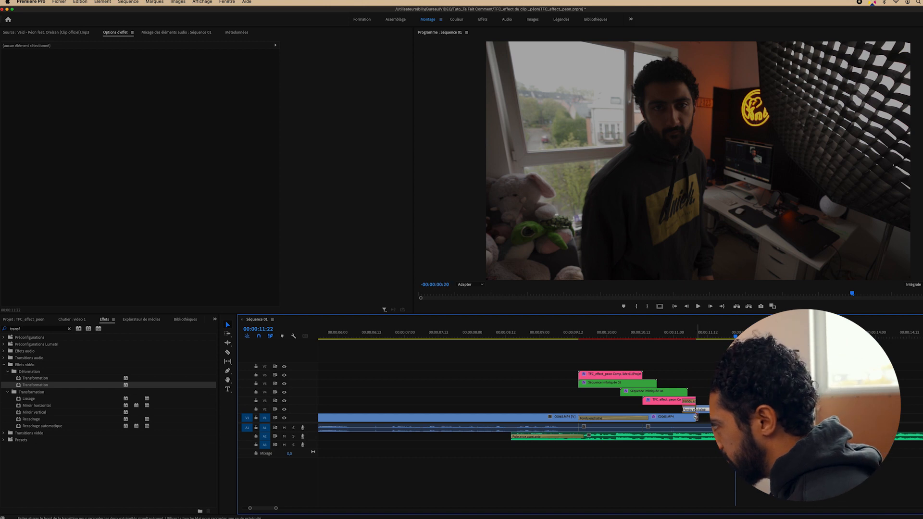
Preview the new V2 cross-dissolve from 00:00:11:00 and extend its edge earlier into the clip
left_click(688, 409)
left_click(666, 330)
key("space")
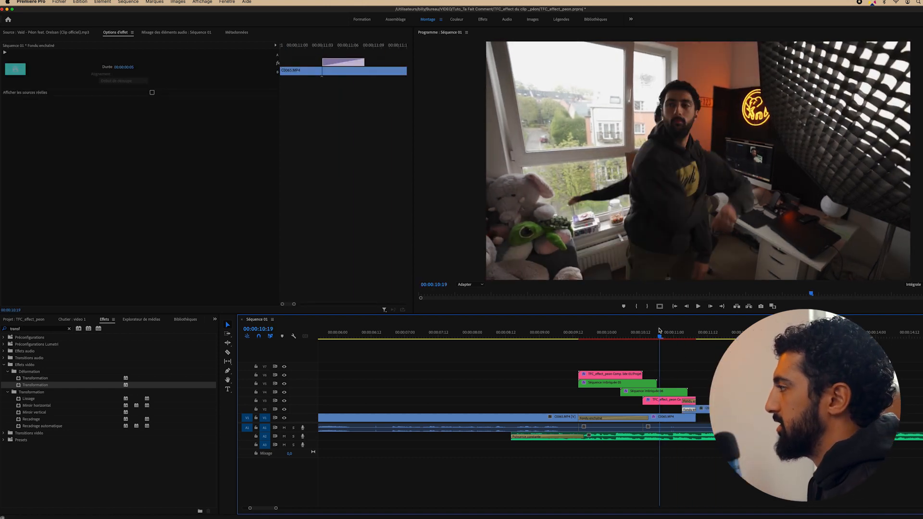
key("space")
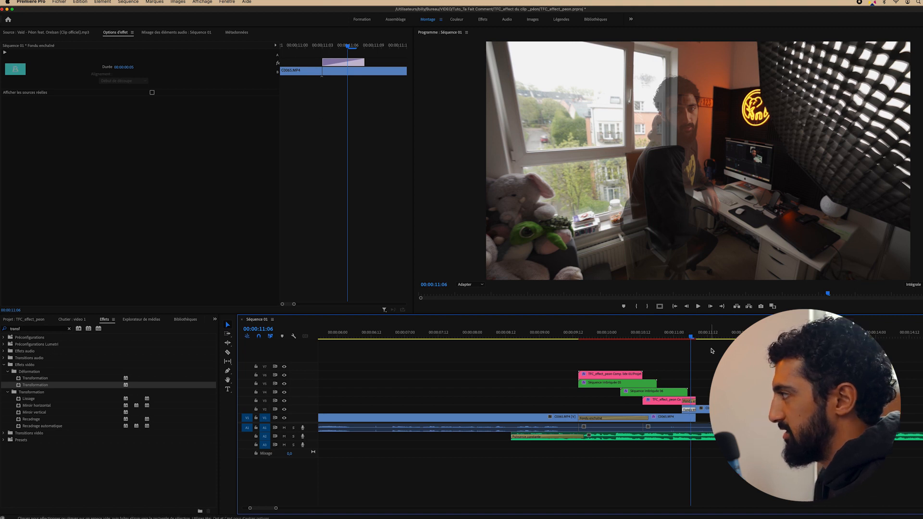
mouse_move(711, 334)
left_mouse_down()
mouse_move(737, 335)
mouse_move(730, 334)
left_mouse_up()
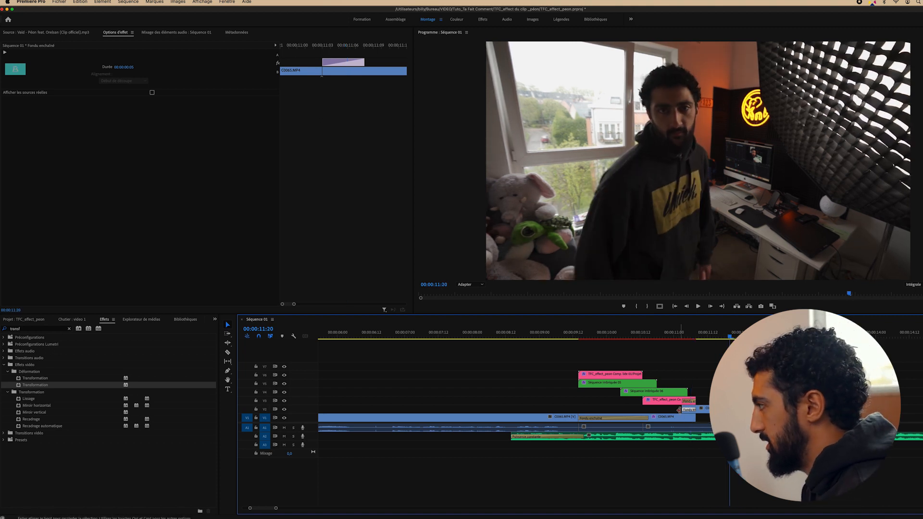
left_click_drag(684, 408, 645, 407)
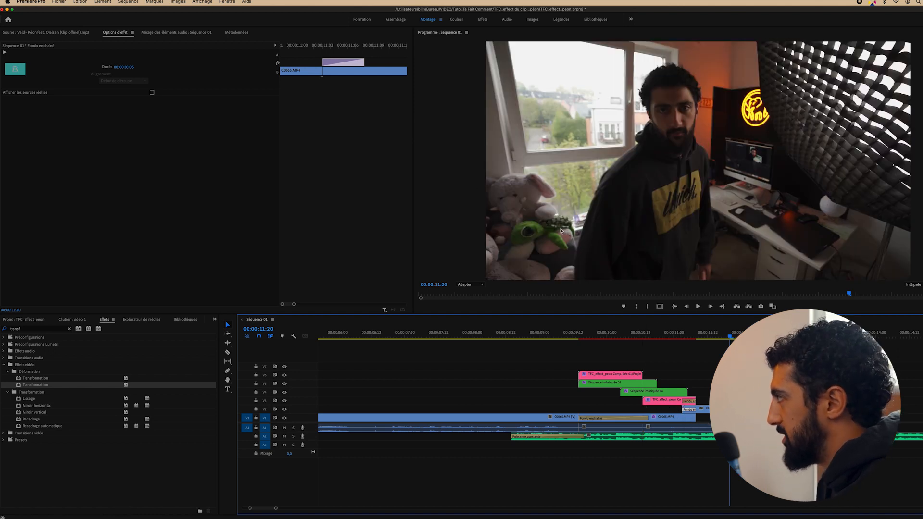
left_click_drag(685, 409, 646, 409)
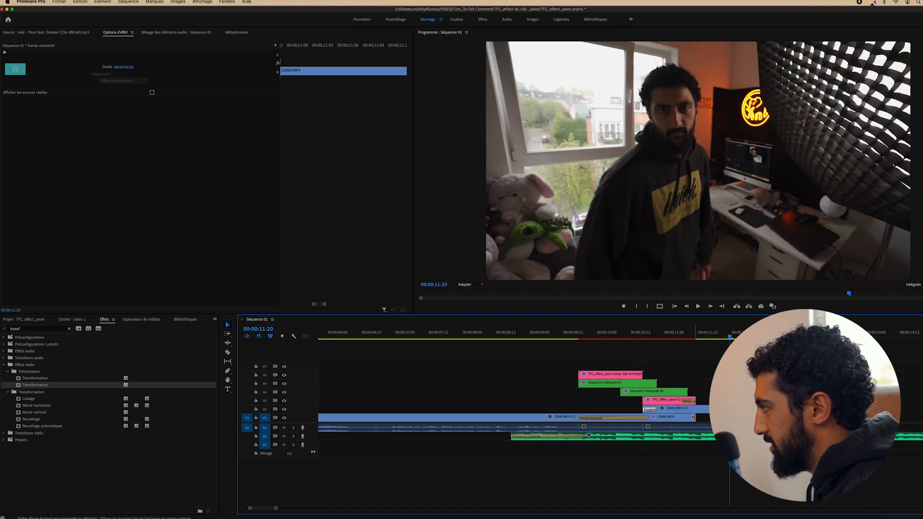
left_click(693, 418)
Review the edit from 09:07, then lengthen the V2 dissolve's end by six frames to 00:00:00:13
left_click(618, 335)
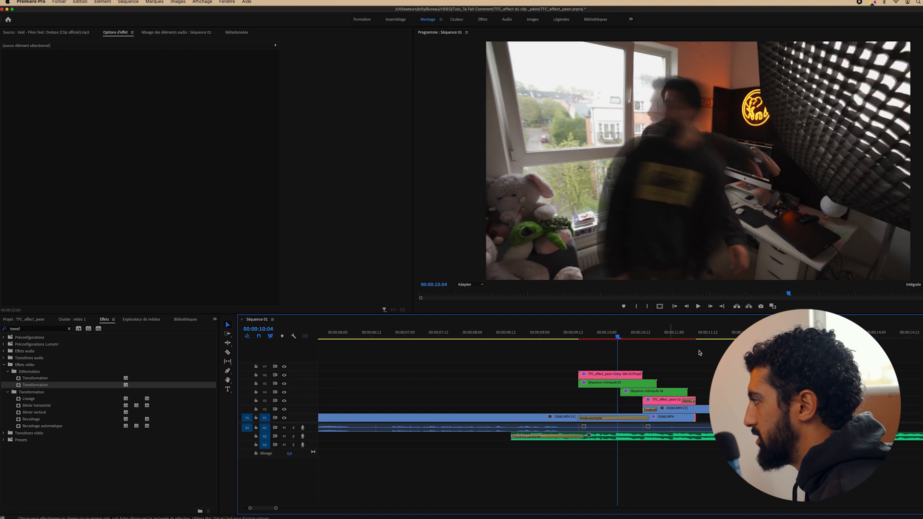
key("space")
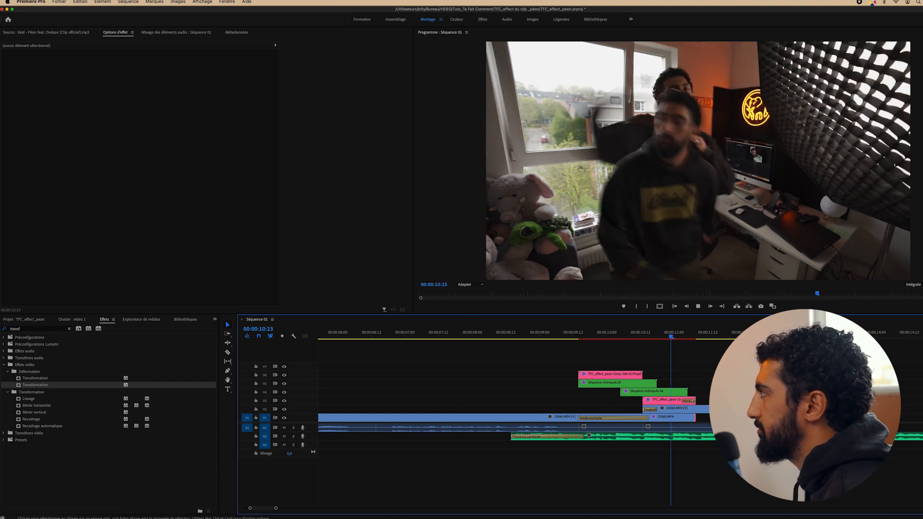
key("space")
left_click(559, 335)
key("space")
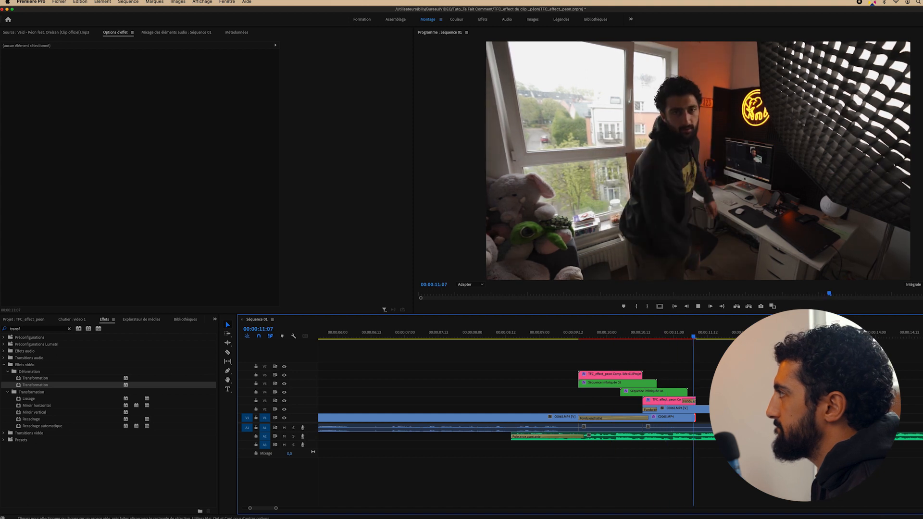
key("space")
left_click(652, 335)
left_click_drag(653, 336, 648, 339)
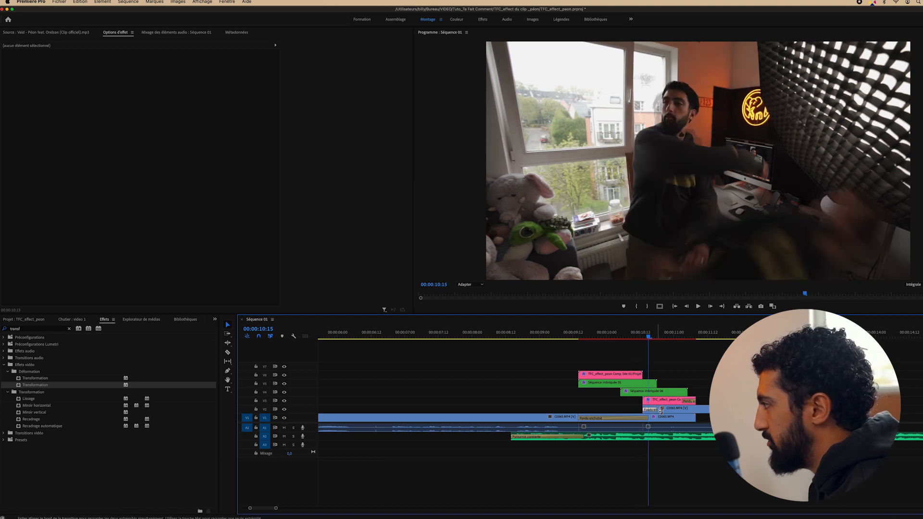
left_click_drag(656, 409, 679, 408)
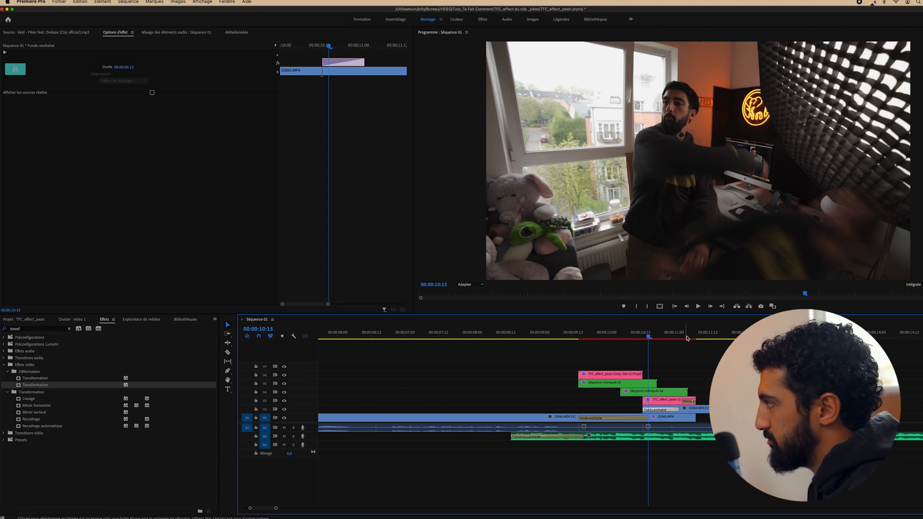
Replay the lengthened dissolve from around 00:00:10:03 to check the blend
left_click_drag(687, 338, 614, 338)
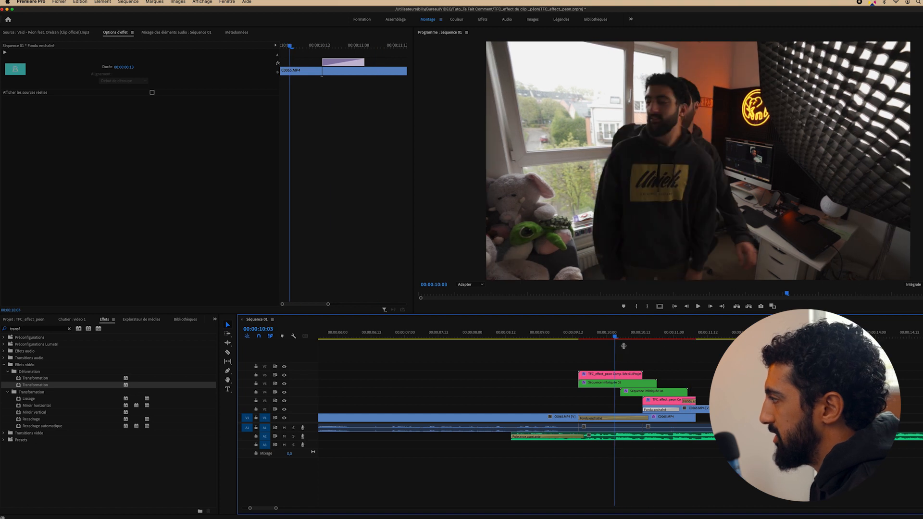
key("space")
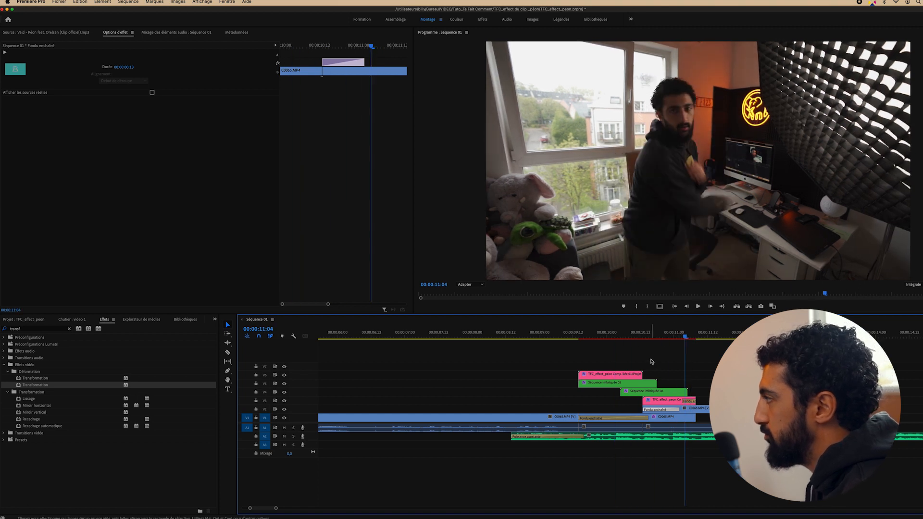
key("space")
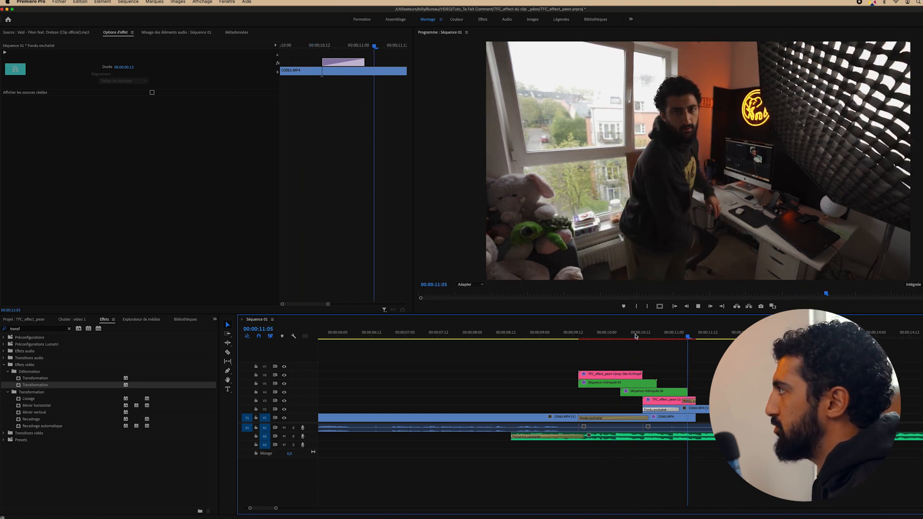
key("space")
left_click_drag(630, 338, 573, 338)
key("space")
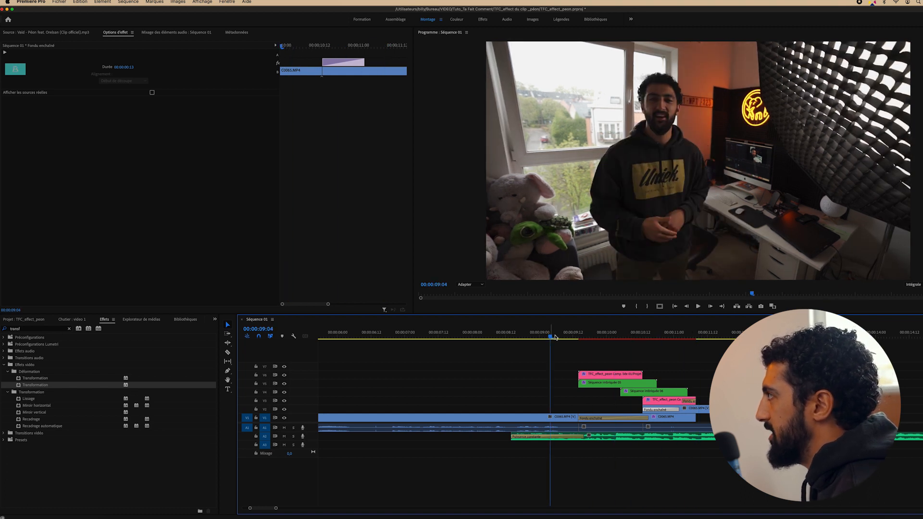
key("space")
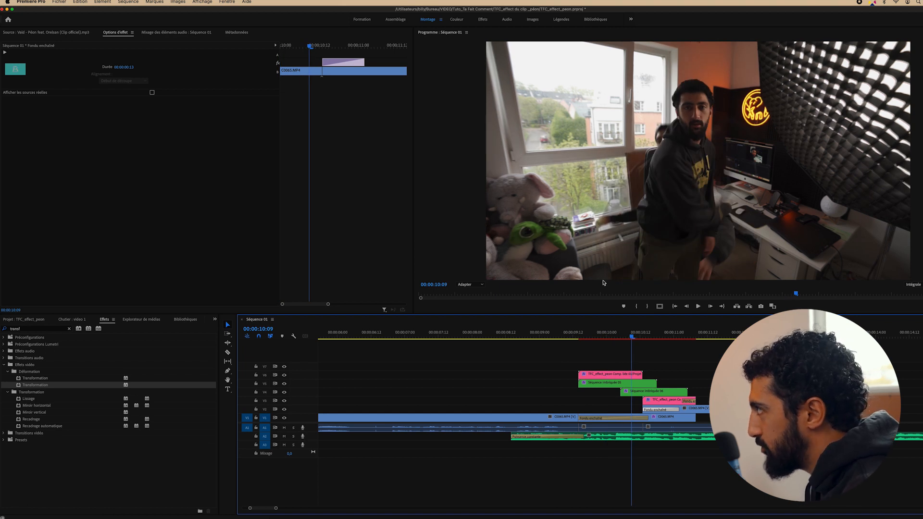
left_click(584, 337)
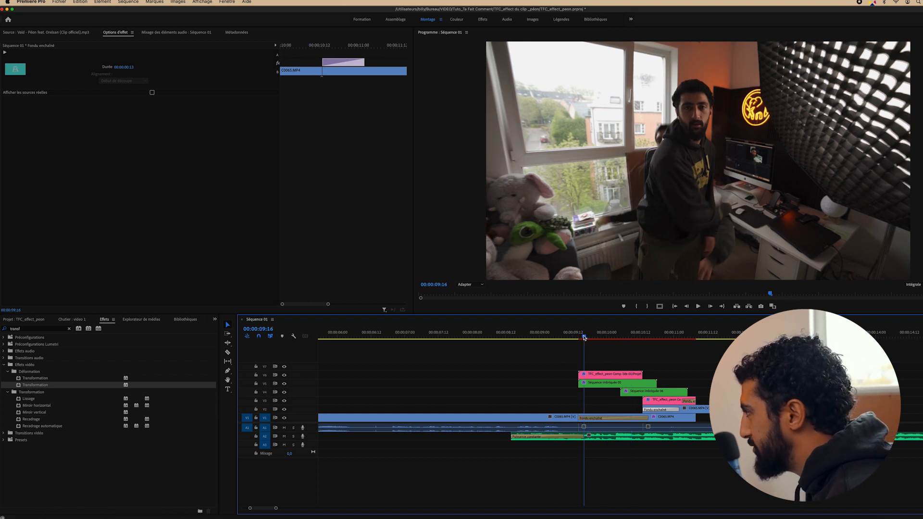
Briefly hide and reshow the V1 background track, parking the playhead at 09:15
left_click(284, 418)
left_click(284, 418)
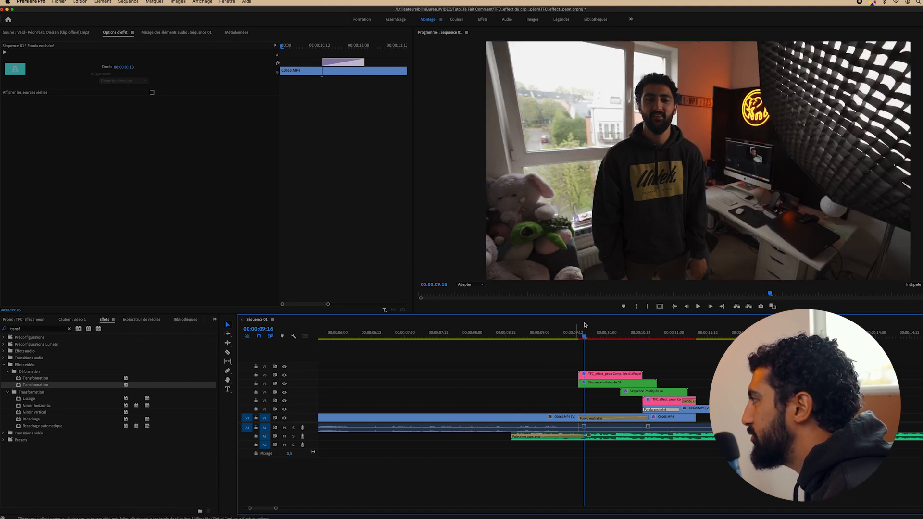
left_click_drag(584, 338, 611, 340)
Shorten the V2 cross-dissolve by ten frames to 00:00:00:15 and review the blend to 10:03
left_click_drag(647, 418, 618, 419)
left_click_drag(619, 358, 560, 341)
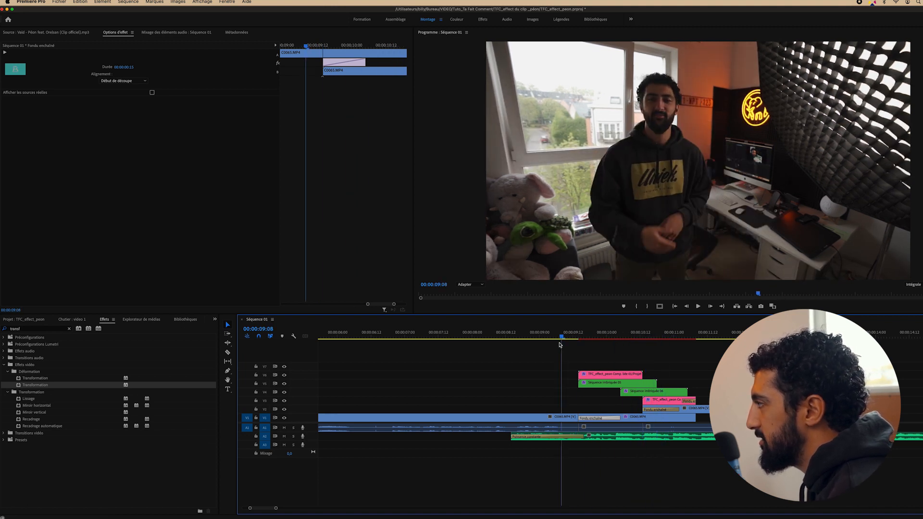
key("space")
key("space")
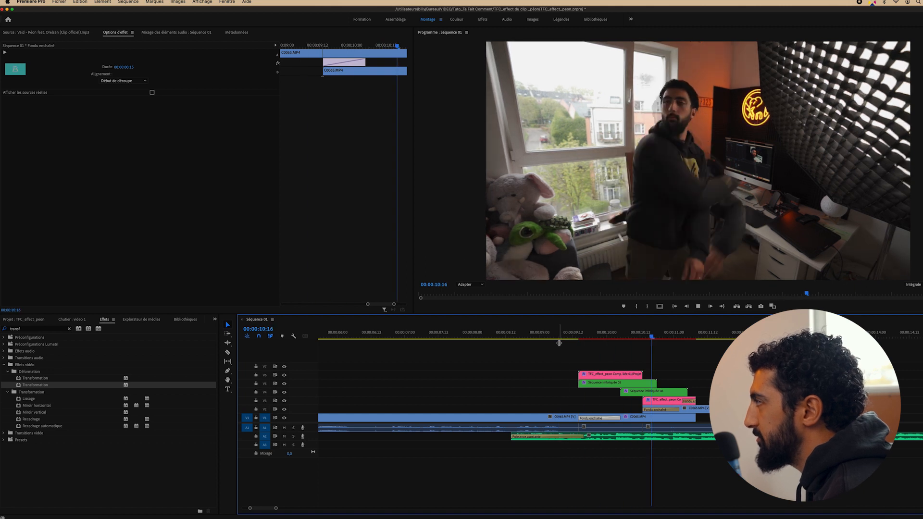
left_click(583, 335)
left_click_drag(583, 335, 658, 338)
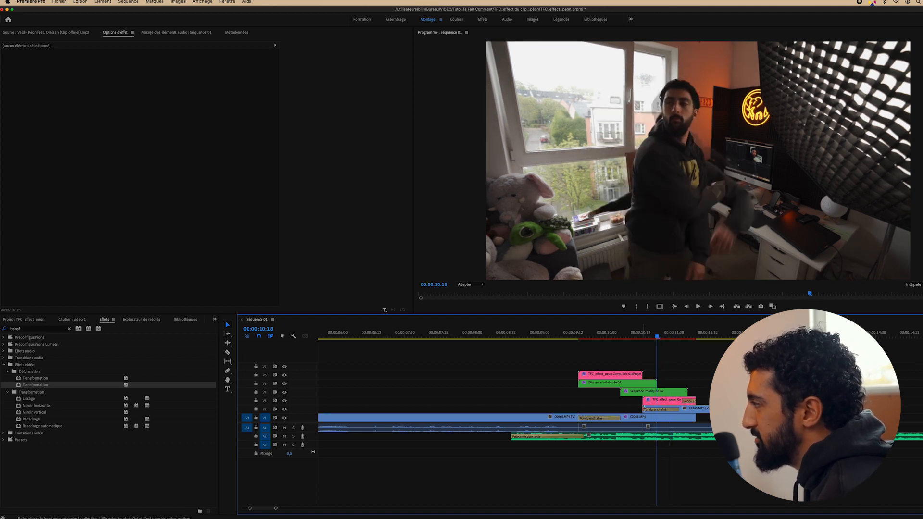
left_click_drag(643, 408, 643, 426)
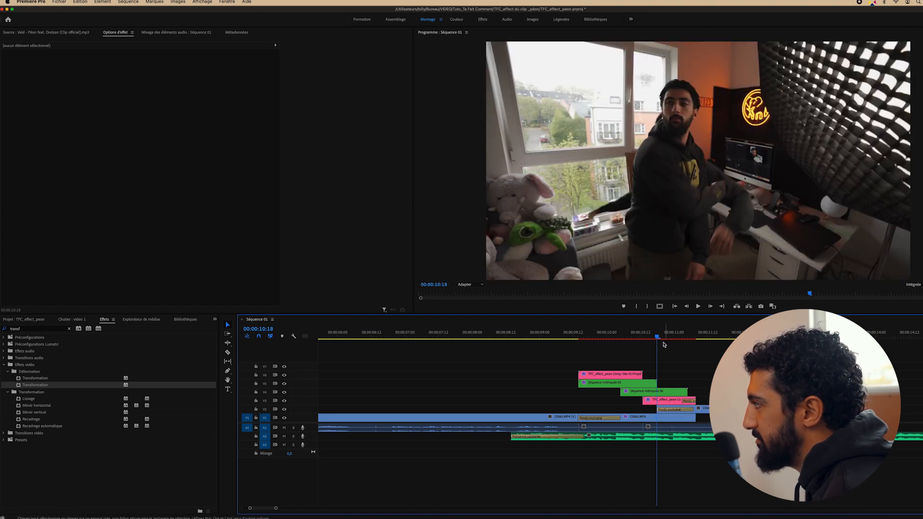
left_click_drag(657, 337, 643, 337)
left_click_drag(653, 336, 665, 336)
left_click_drag(690, 409, 679, 409)
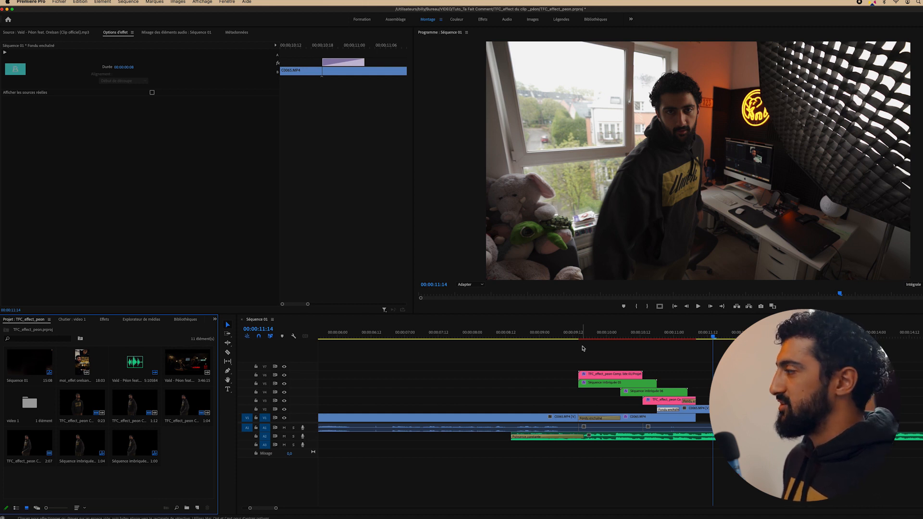
left_click_drag(586, 332, 598, 331)
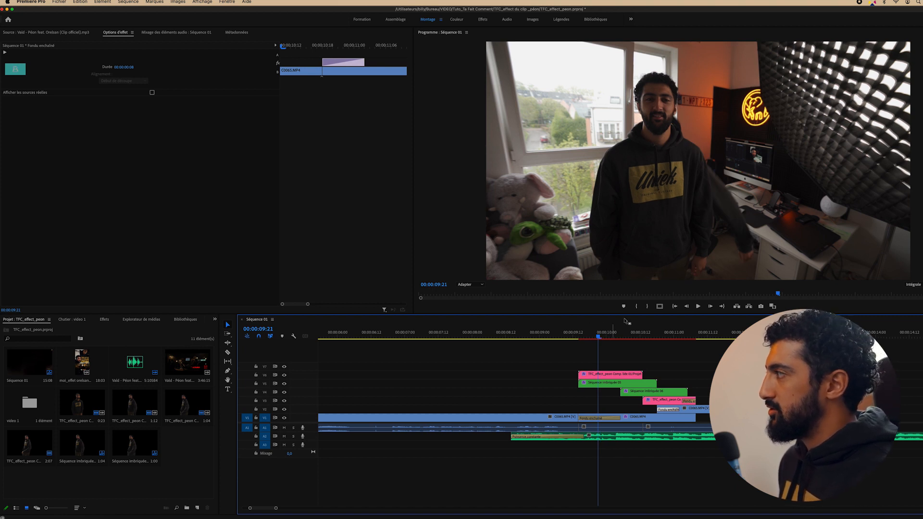
left_click_drag(601, 335, 609, 336)
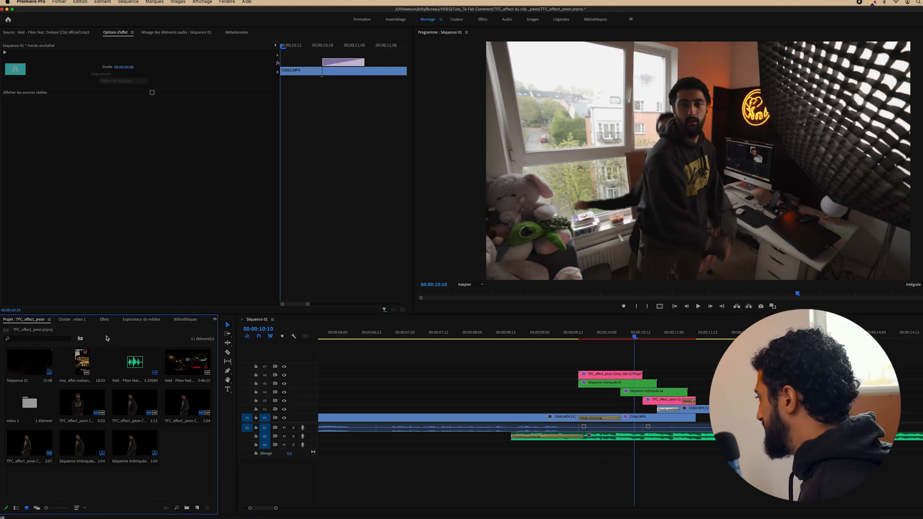
Create a new Calque d'effets adjustment layer in the Project panel with default settings
left_click(197, 507)
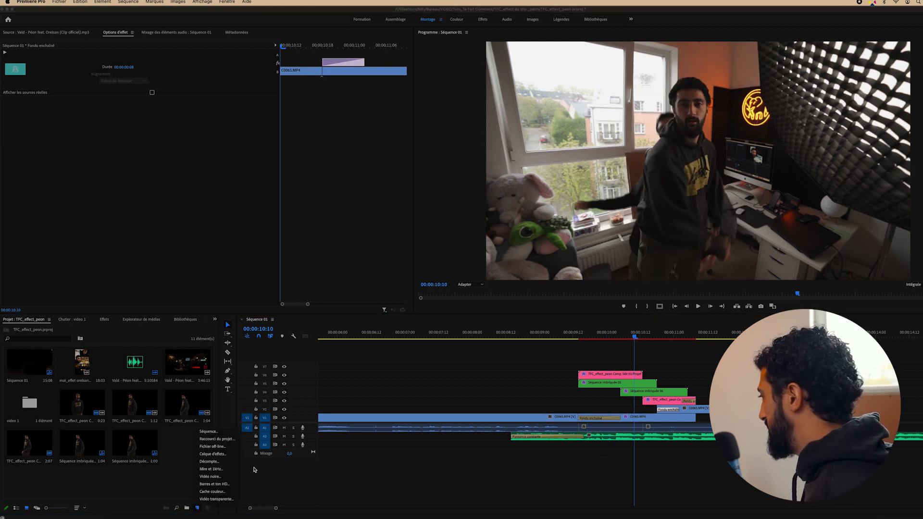
left_click(222, 454)
key("Return")
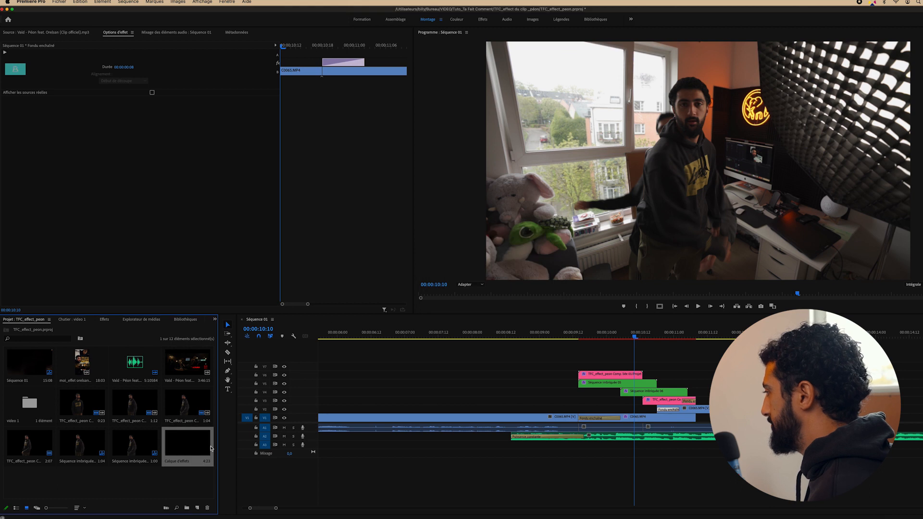
Place the adjustment layer above the stacked clips and trim it to a brief flash near 00:00:09:06
left_click_drag(201, 449, 557, 358)
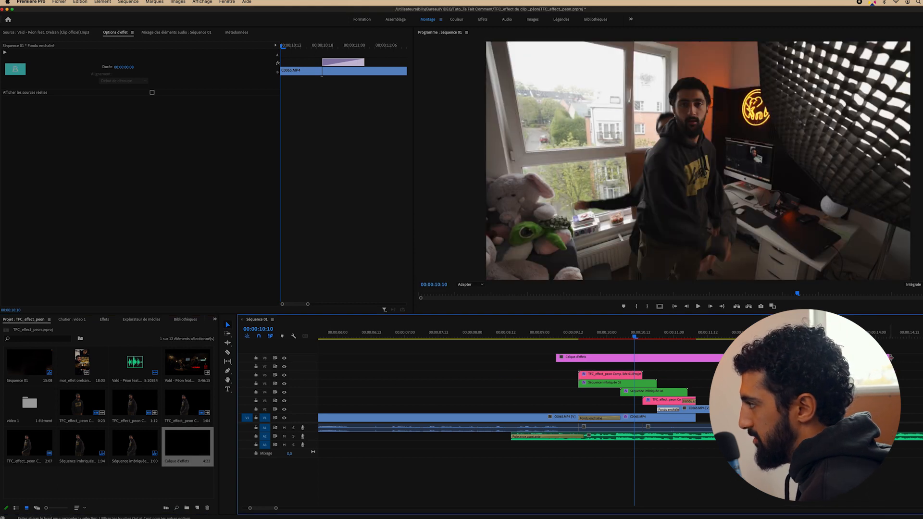
left_click_drag(890, 358, 578, 352)
mouse_move(561, 336)
left_mouse_down()
mouse_move(568, 360)
mouse_move(561, 368)
mouse_move(564, 355)
left_mouse_up()
key("Left")
Search 'onde' in Effects and apply Onde progressive to the V7 adjustment layer
left_click_drag(563, 355, 563, 356)
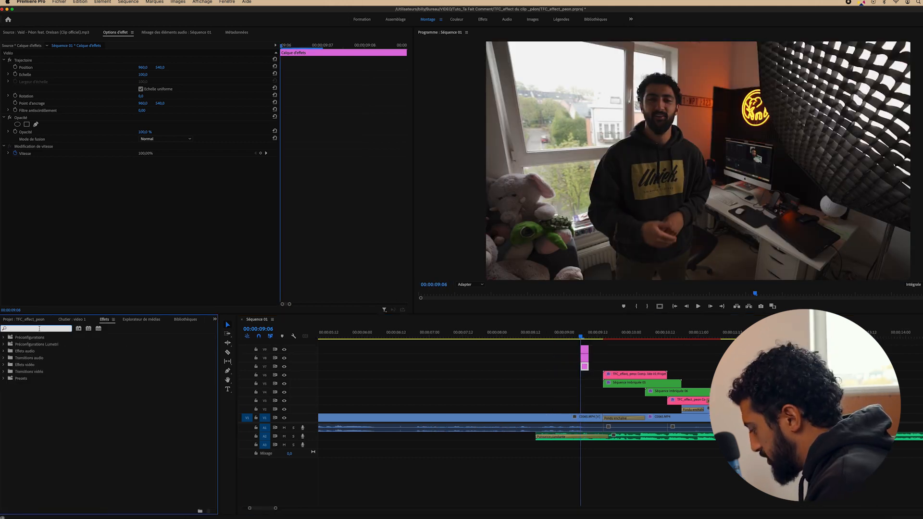
type("e")
key("BackSpace")
key("BackSpace")
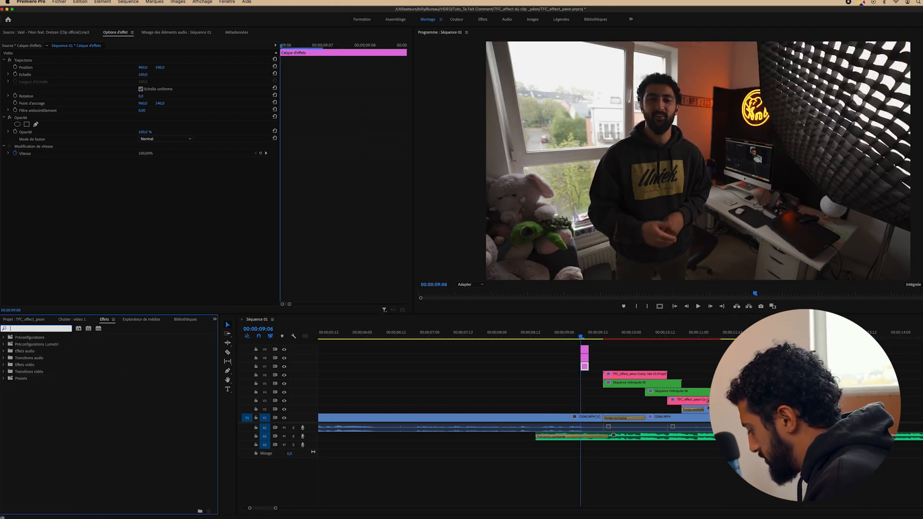
type("onde")
left_click_drag(40, 378, 584, 366)
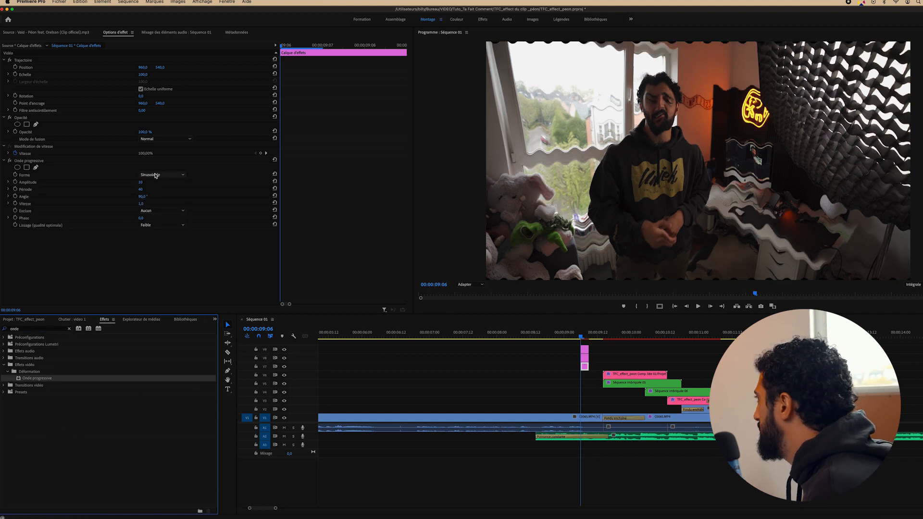
key("Right")
Set the wave shape to Bruit, exclude Pourtour, and set the angle to 180°
left_click(158, 175)
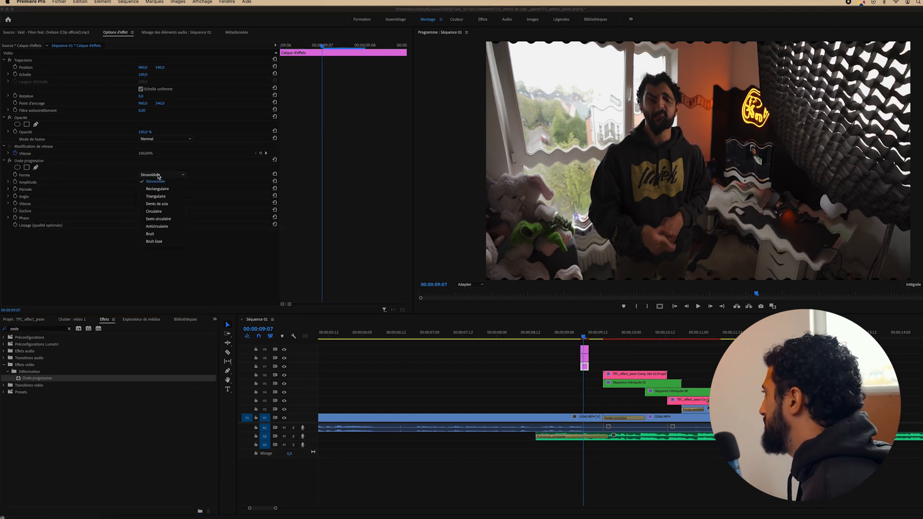
left_click(154, 234)
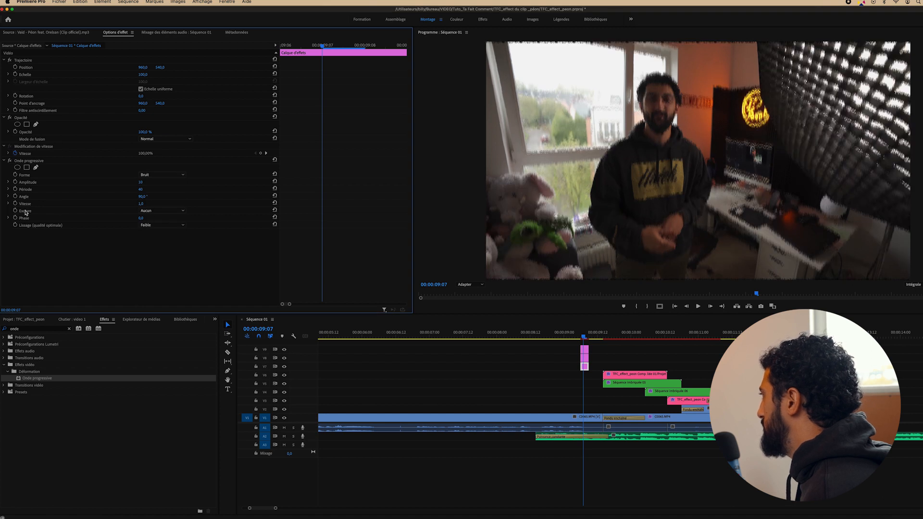
left_click(158, 211)
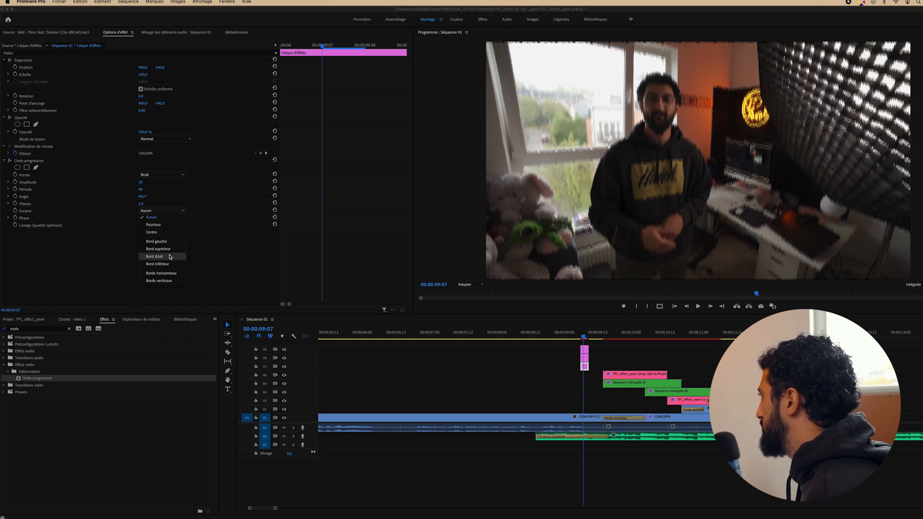
left_click(161, 225)
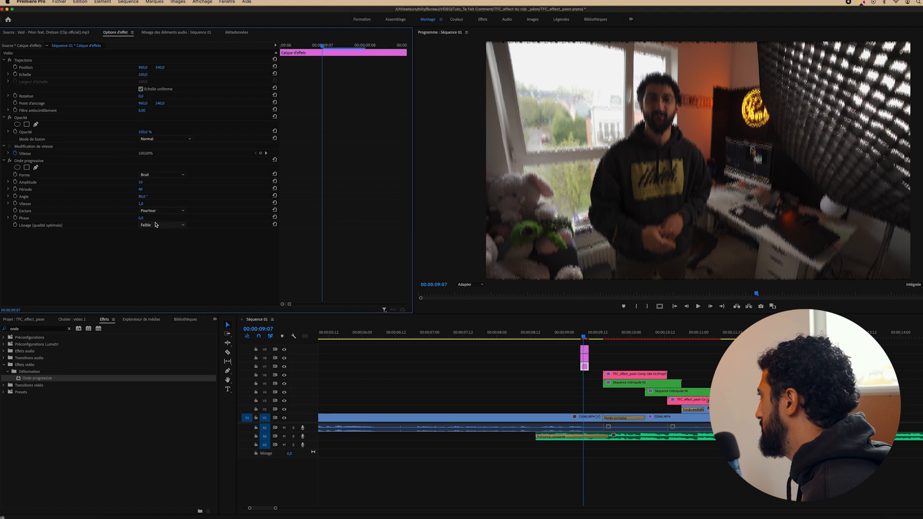
left_click(143, 197)
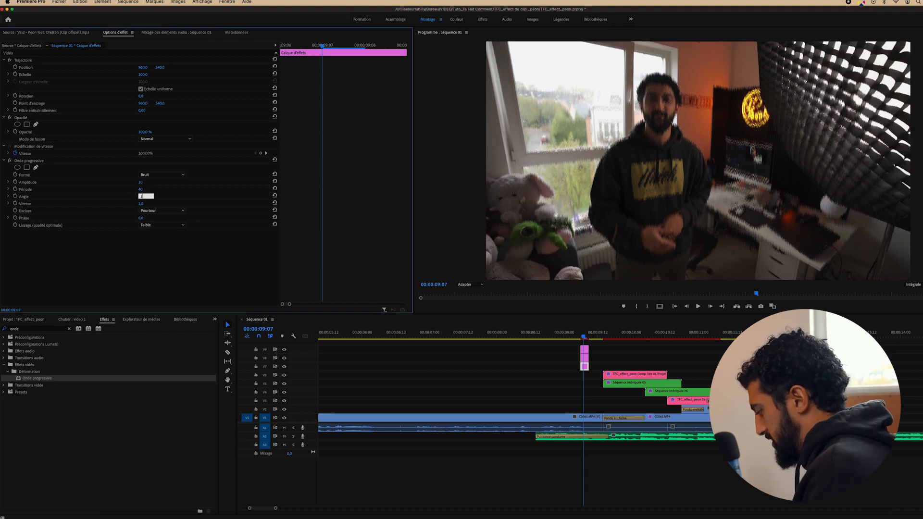
type("180")
key("Return")
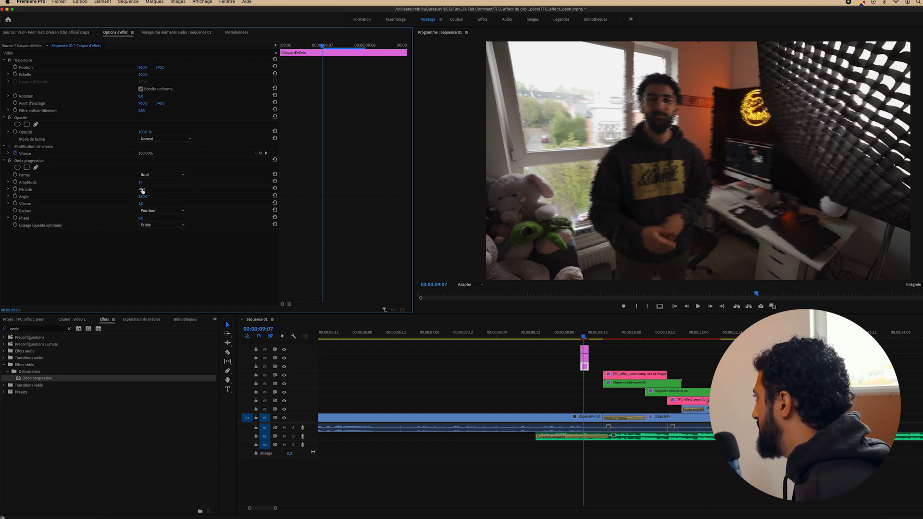
Lengthen the wave period and raise the amplitude to 16
left_click_drag(144, 190, 839, 189)
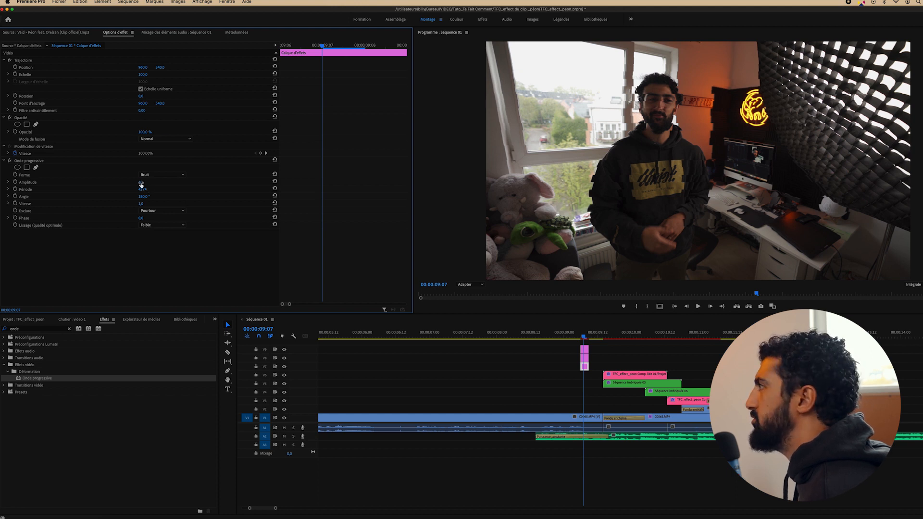
mouse_move(141, 184)
left_mouse_down()
mouse_move(212, 185)
mouse_move(148, 182)
left_mouse_up()
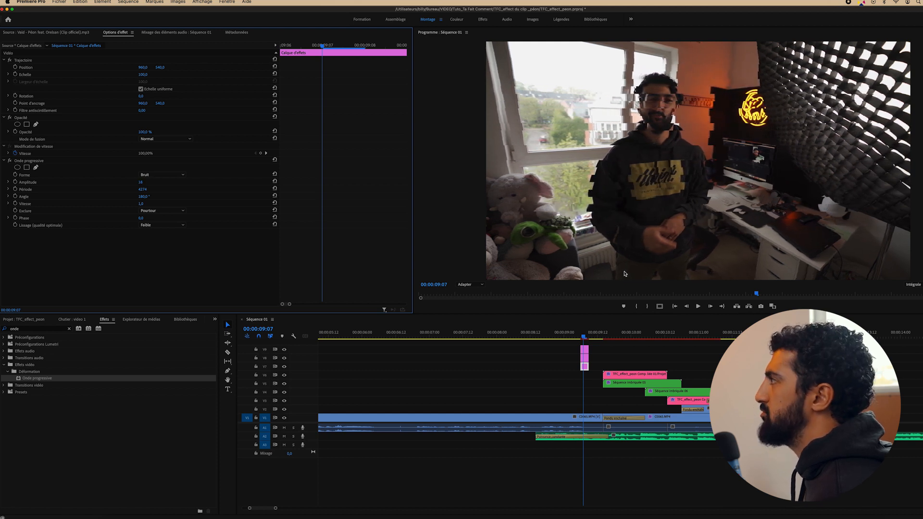
left_click(586, 334)
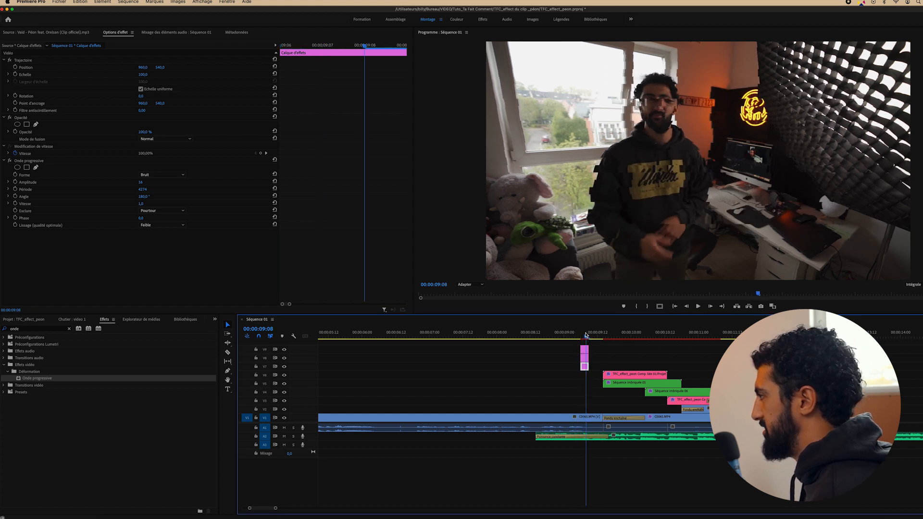
key("shift+7")
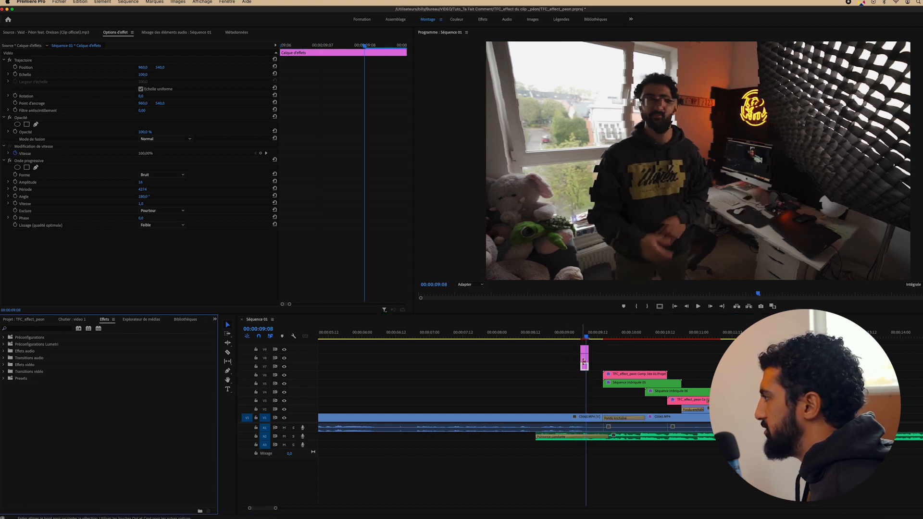
Search 'VR' and apply Déformation numérique VR to the V8 adjustment layer, previewing the glitch
left_click(585, 358)
left_click(53, 329)
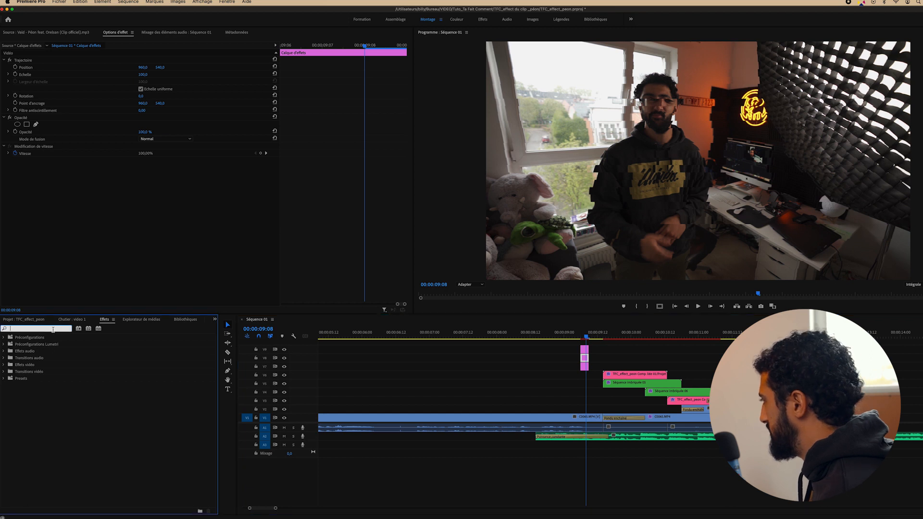
type("VR")
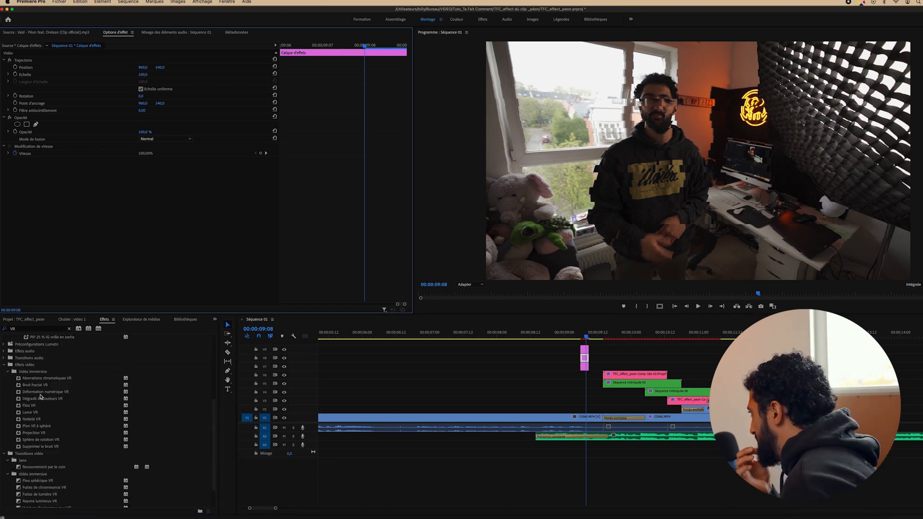
left_click_drag(40, 394, 585, 361)
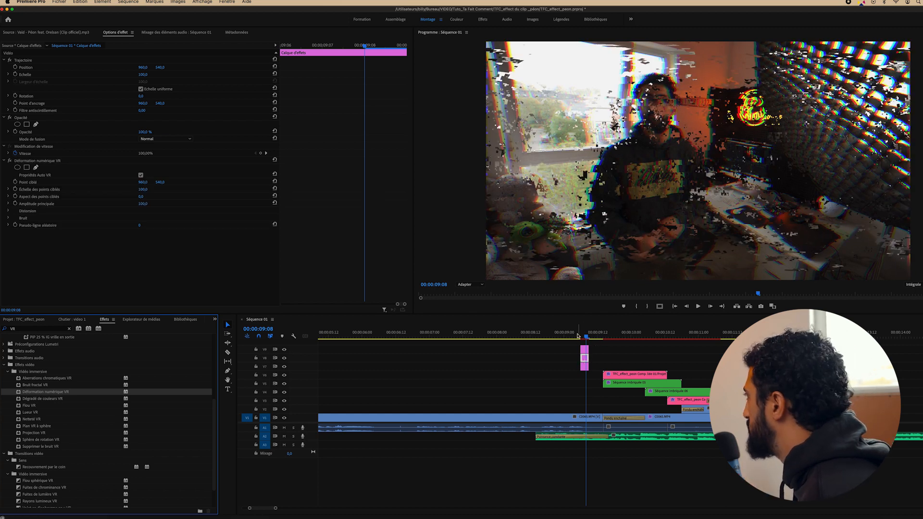
key("space")
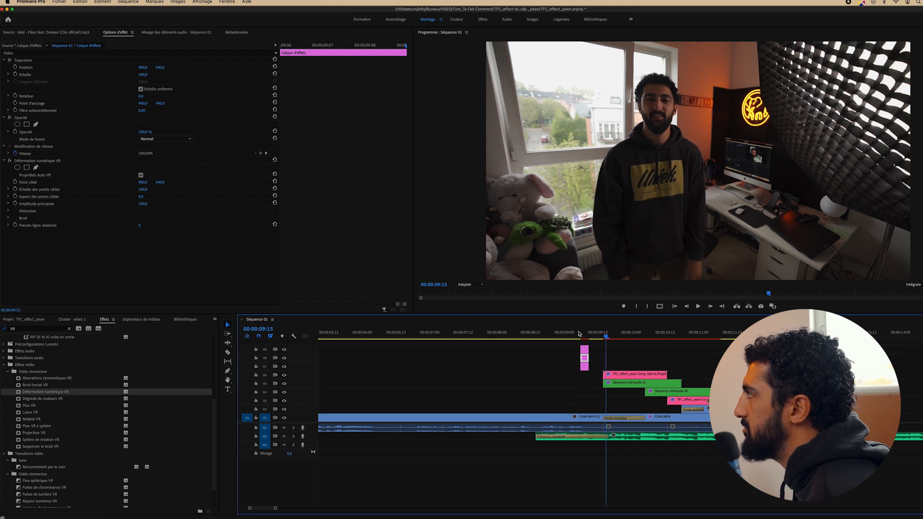
key("space")
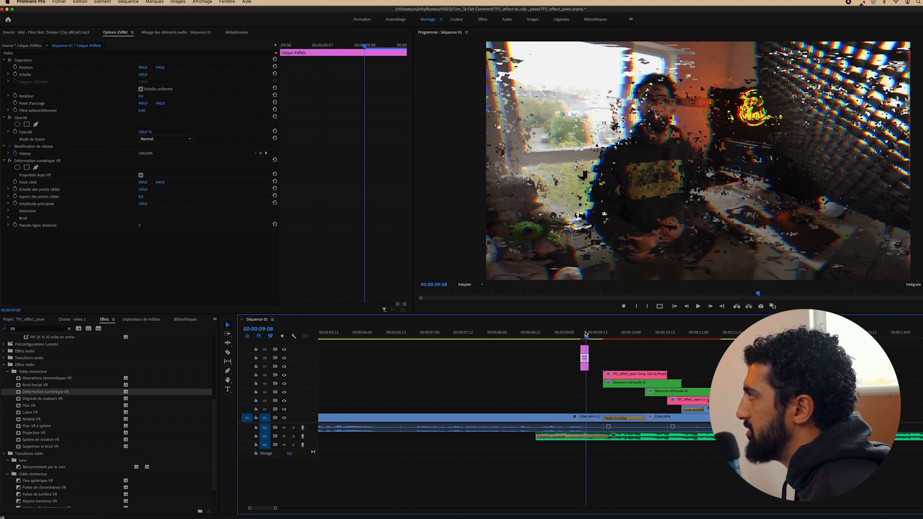
Apply Aberrations chromatiques VR to the V9 layer and review the glitch frames around 00:00:09:06
left_click(585, 350)
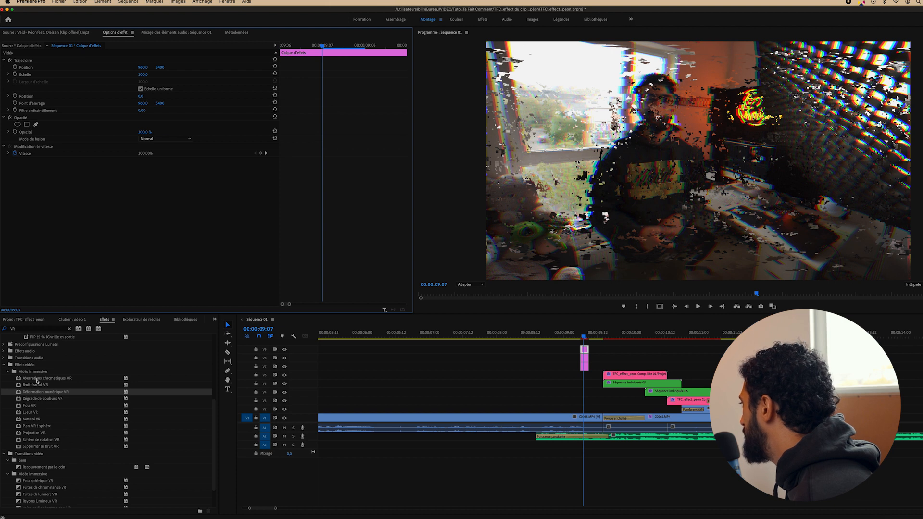
left_click_drag(37, 381, 357, 378)
left_click_drag(593, 350, 584, 351)
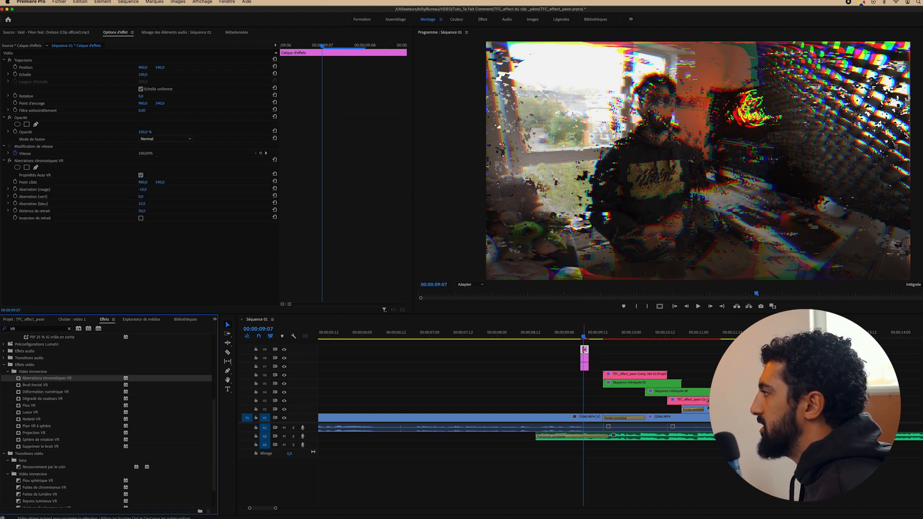
key("space")
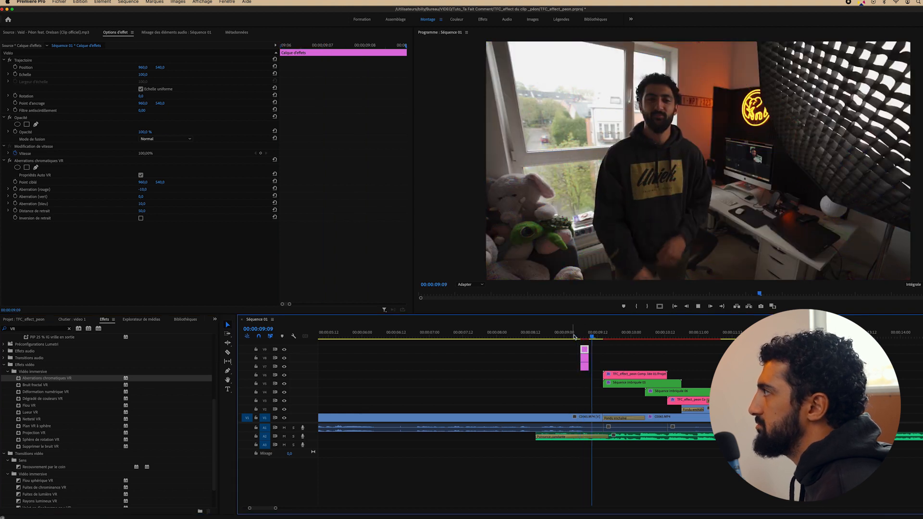
left_click(580, 334)
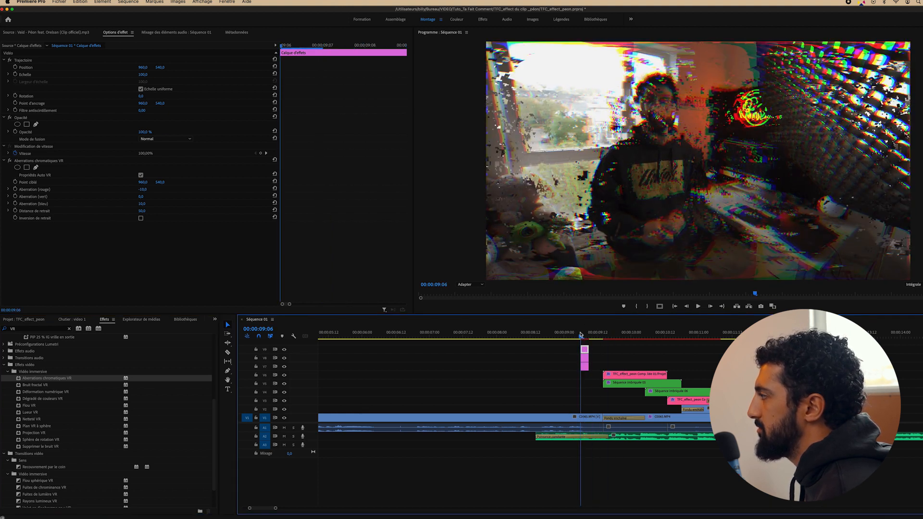
left_click_drag(580, 334, 584, 335)
left_click_drag(600, 347, 584, 369)
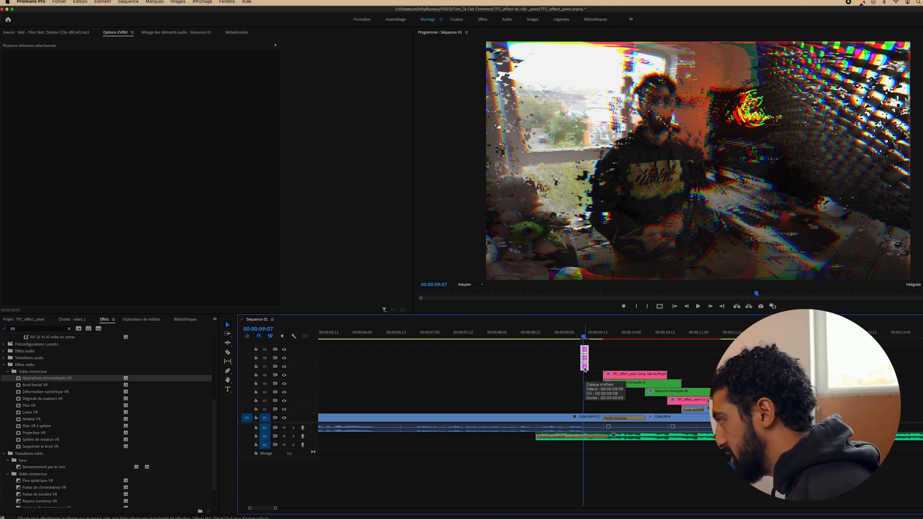
Alt-drag a copy of the three-layer glitch stack 14 frames later on V7–V9
left_click_drag(584, 368, 666, 368)
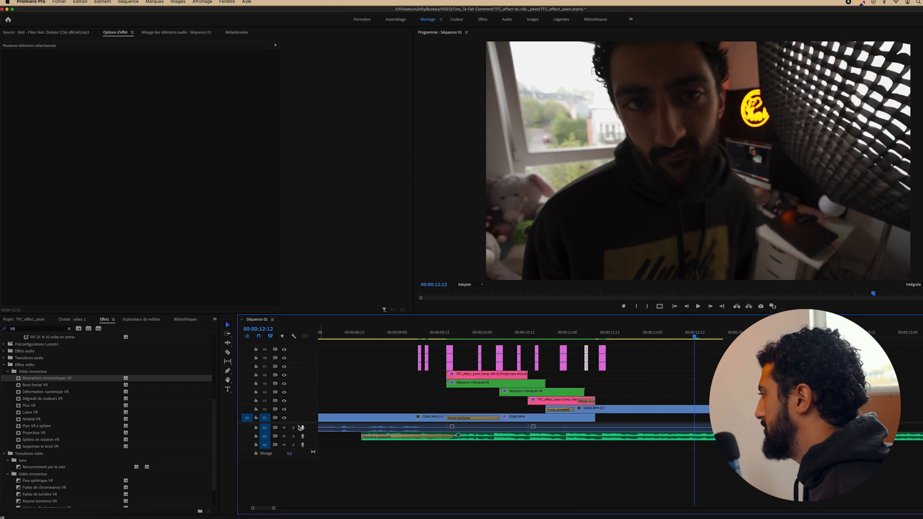